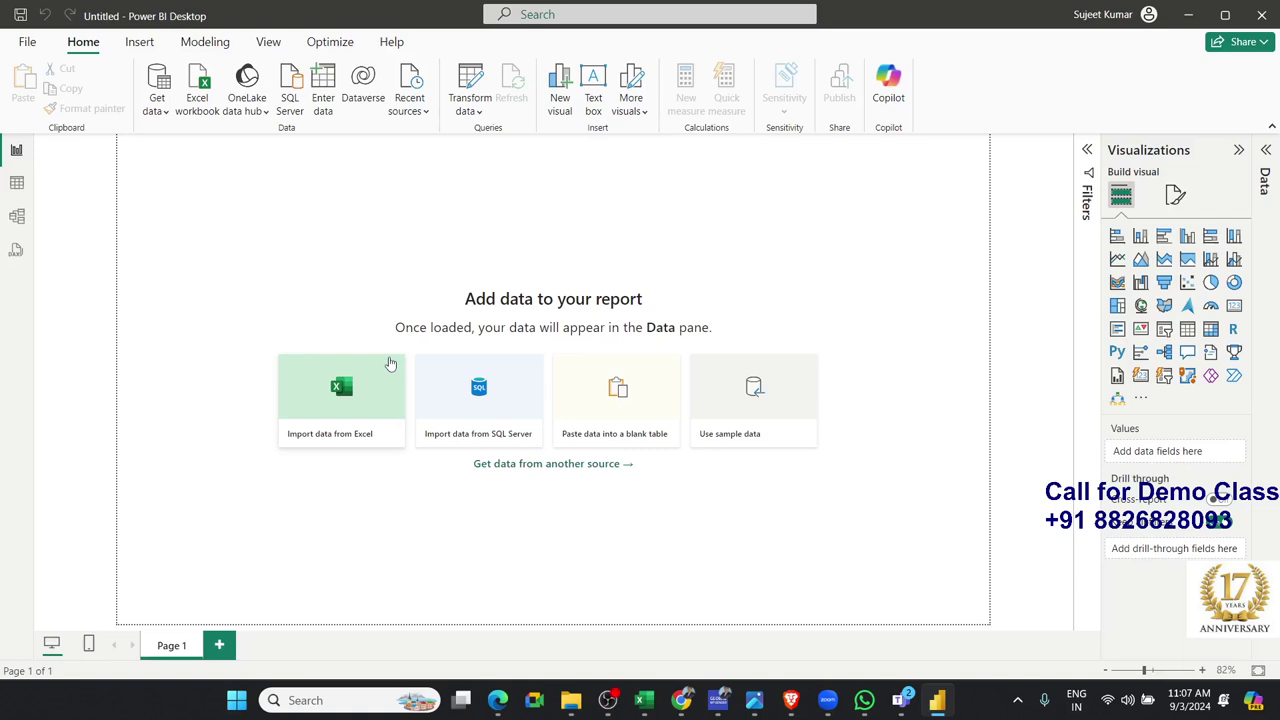
Load the Data sheet from the Sales_Data Excel workbook into the model (17,667 rows)
click(370, 397)
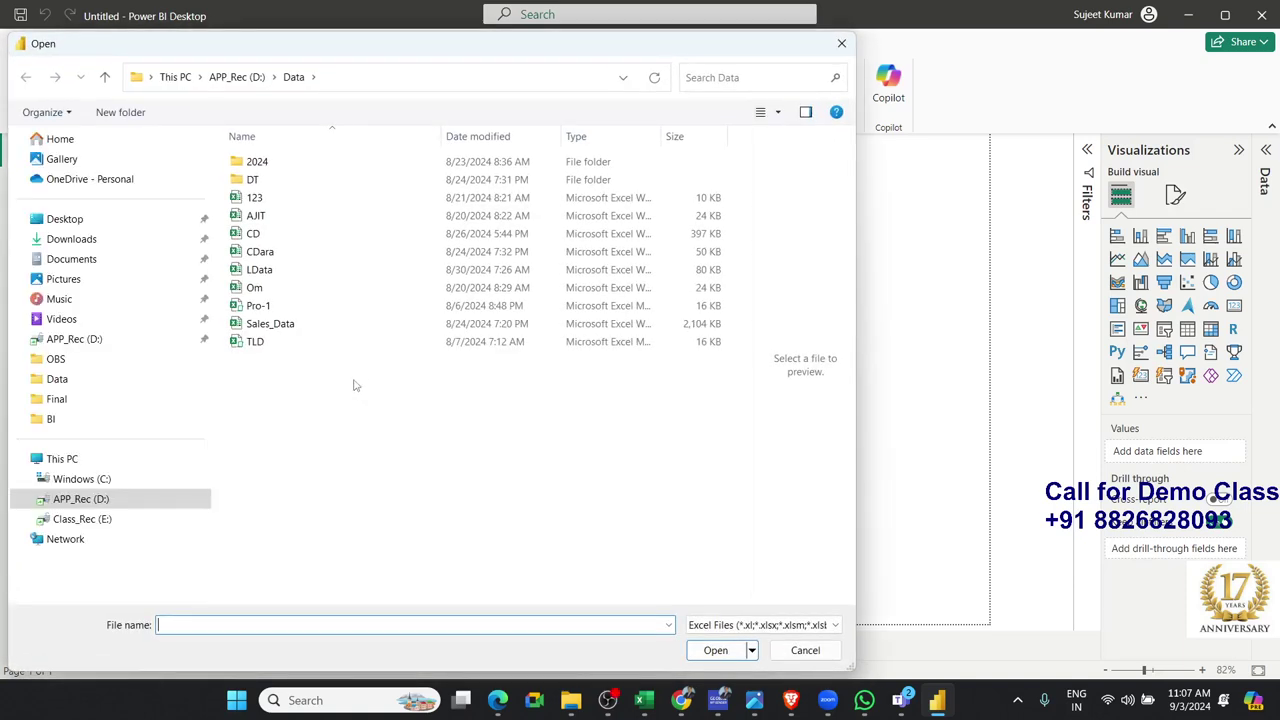
click(265, 325)
click(714, 652)
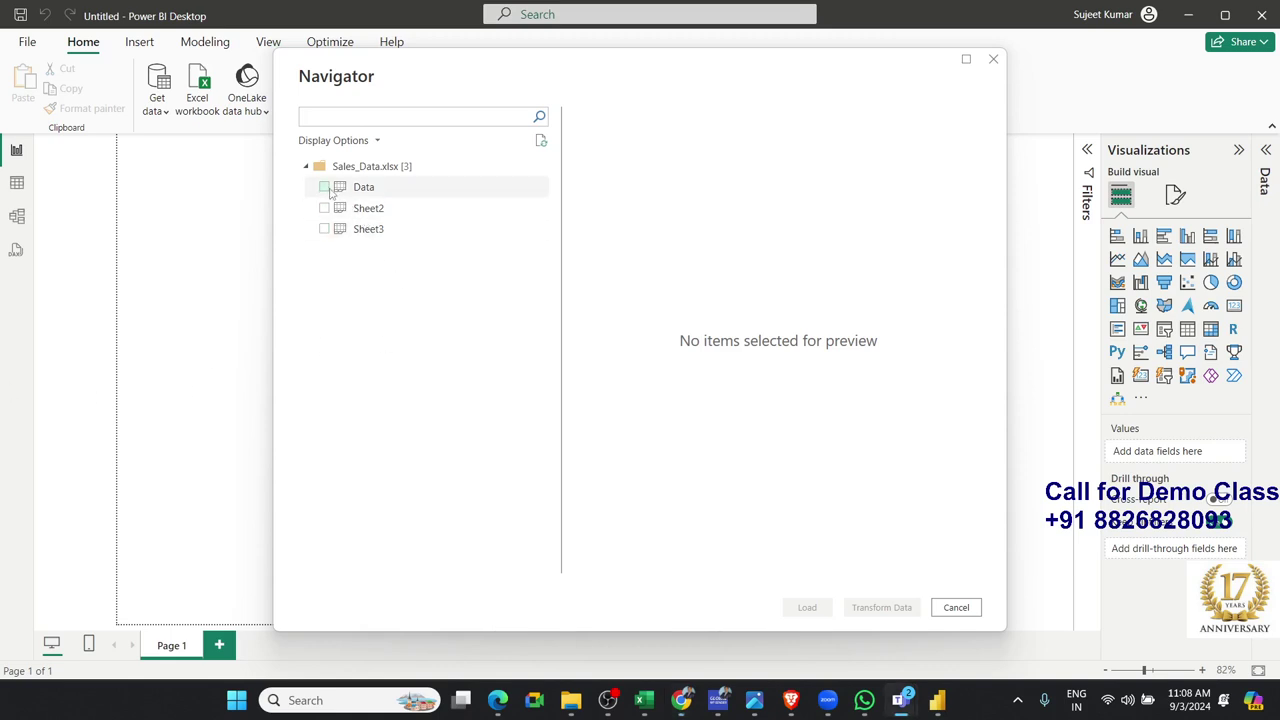
click(324, 187)
click(807, 607)
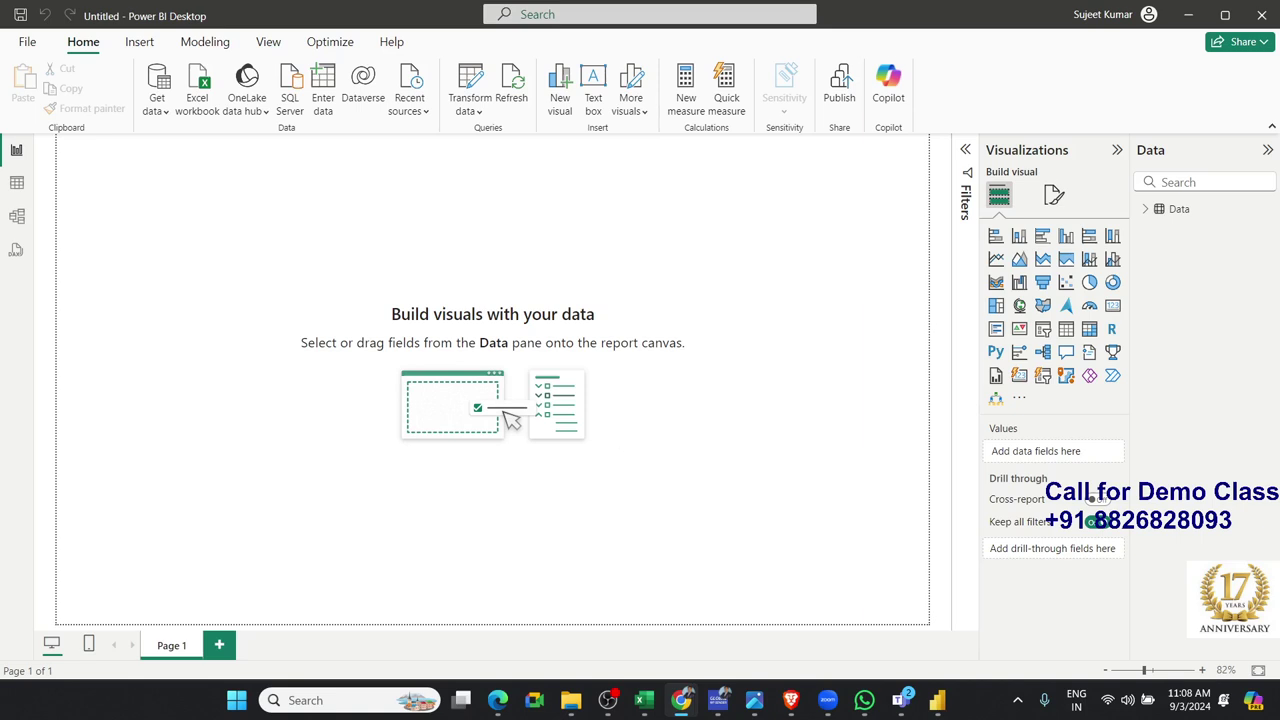
Glance at the Data table rows, then go back to the report page
click(17, 184)
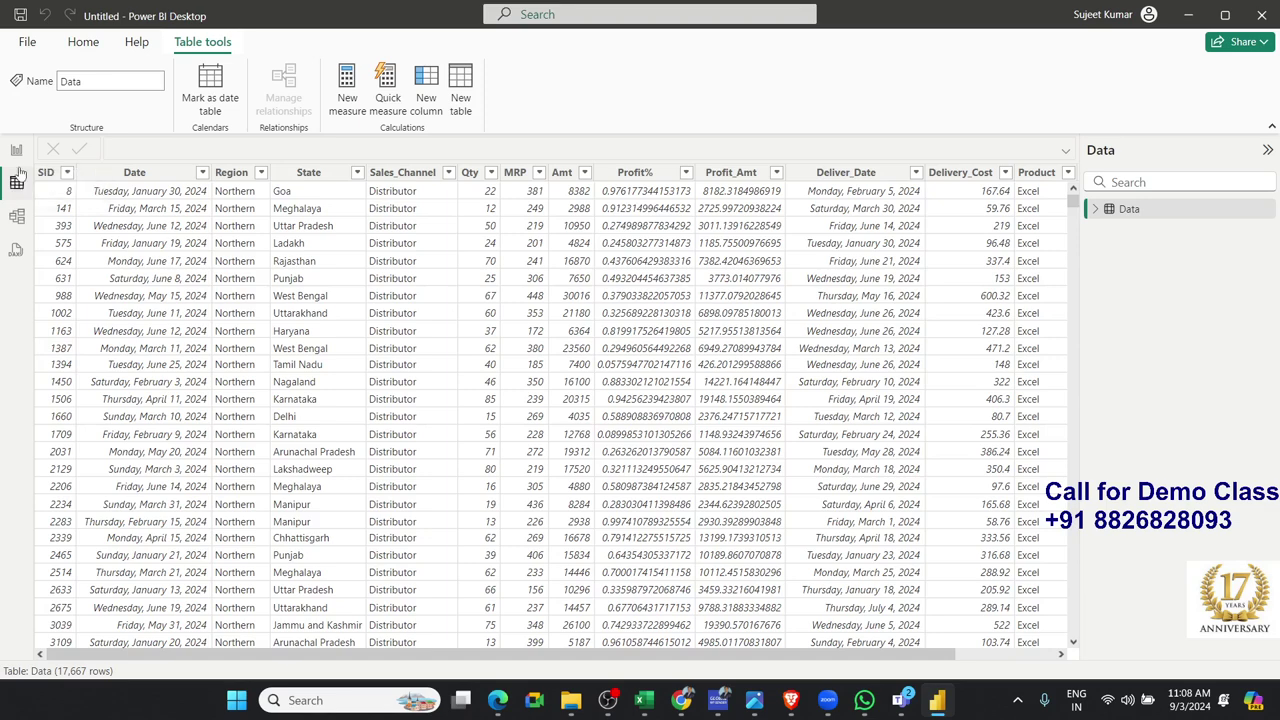
click(17, 151)
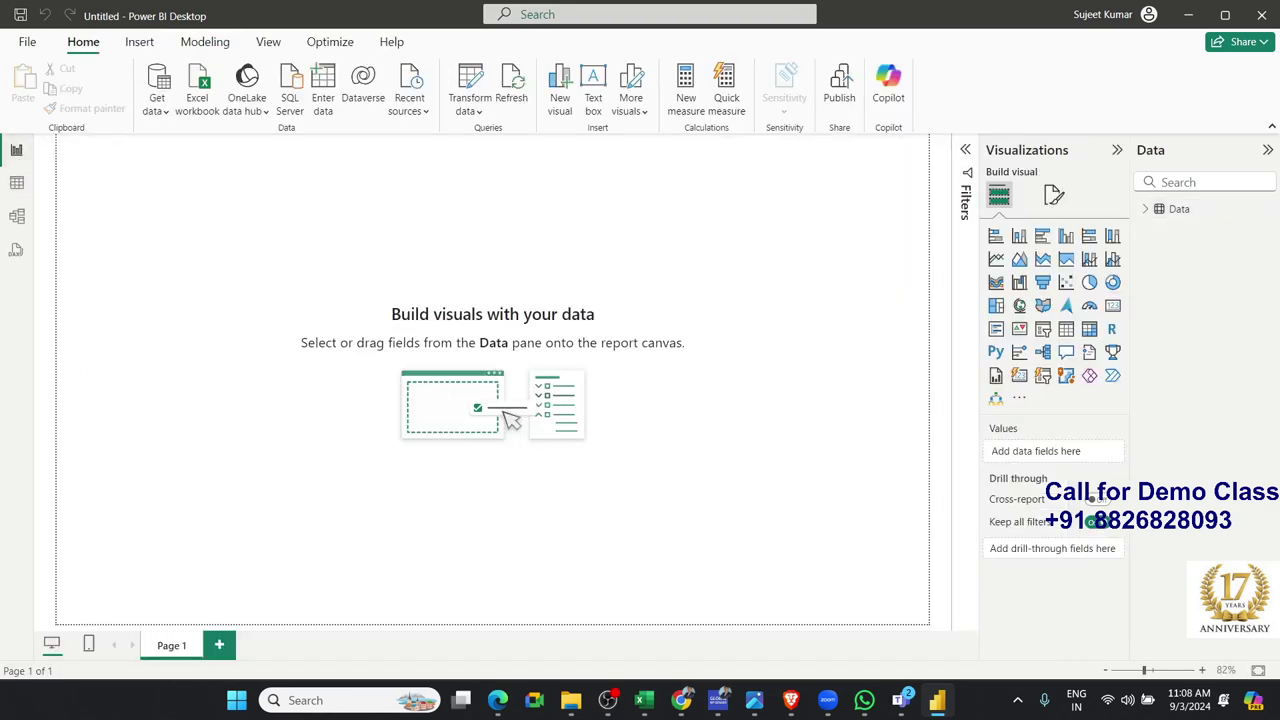
click(497, 700)
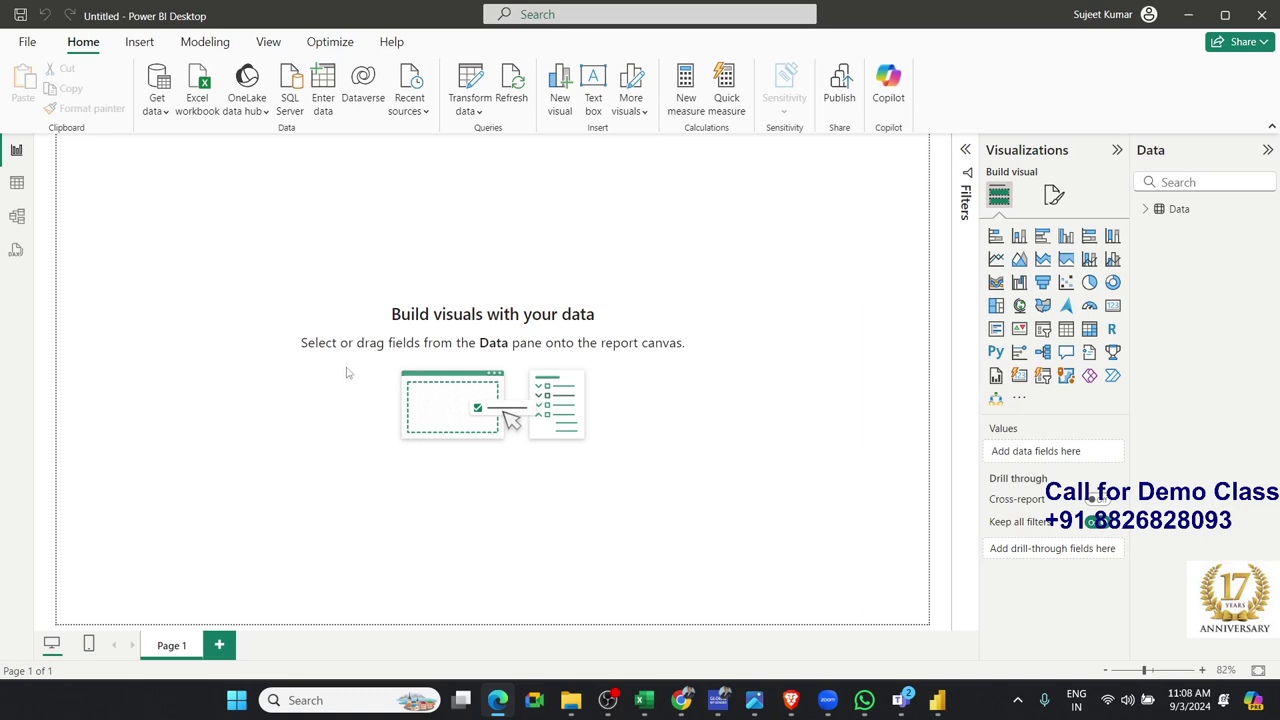
click(858, 301)
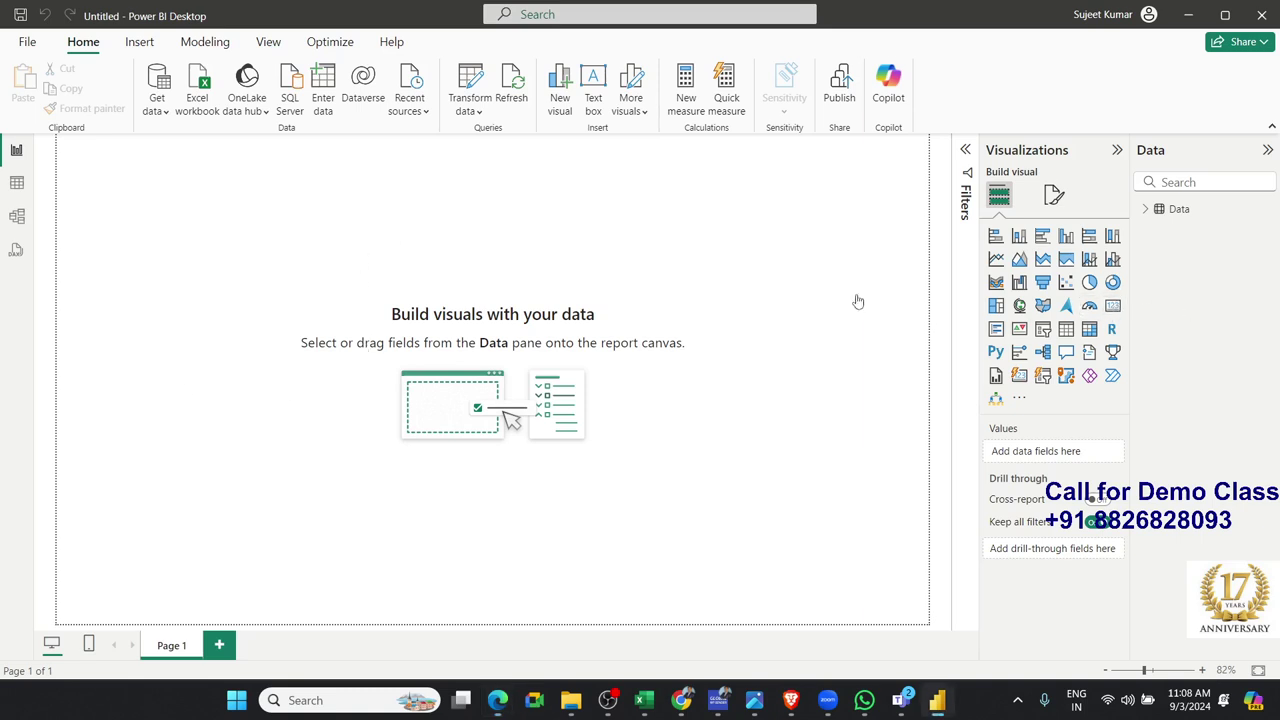
Add a card visual showing Count of SID, then remove that field again
click(1112, 305)
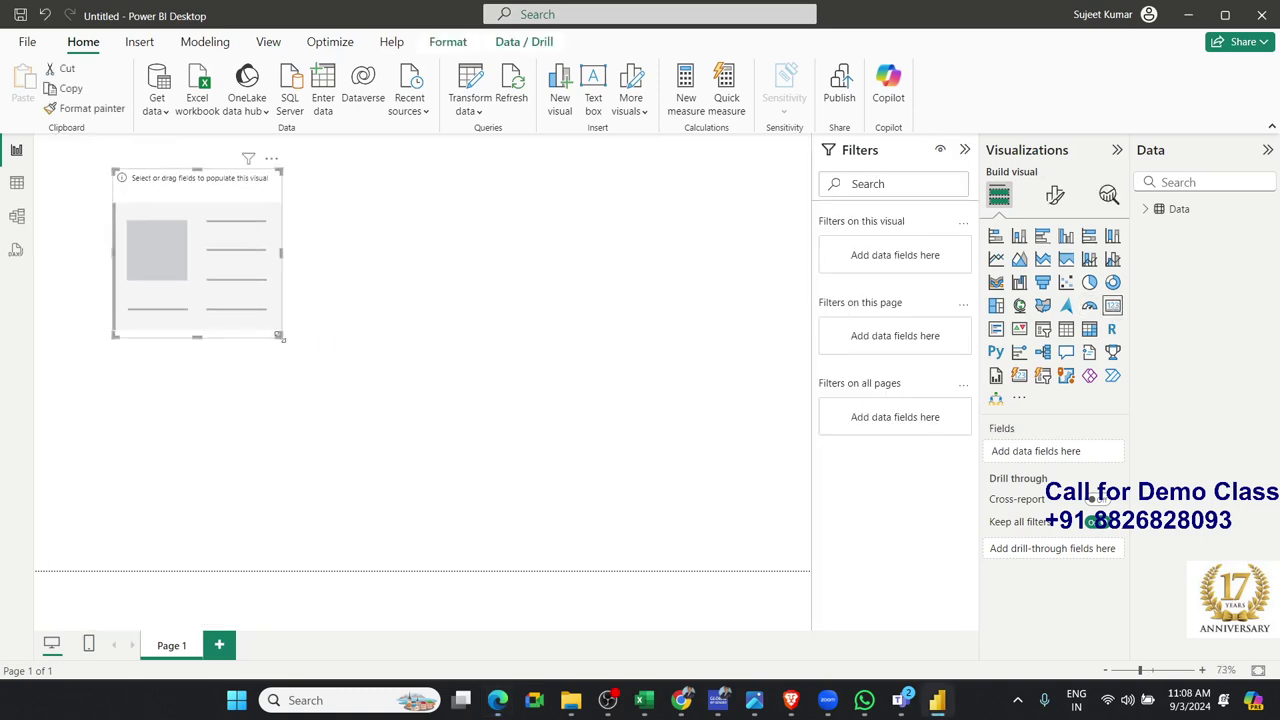
click(1146, 209)
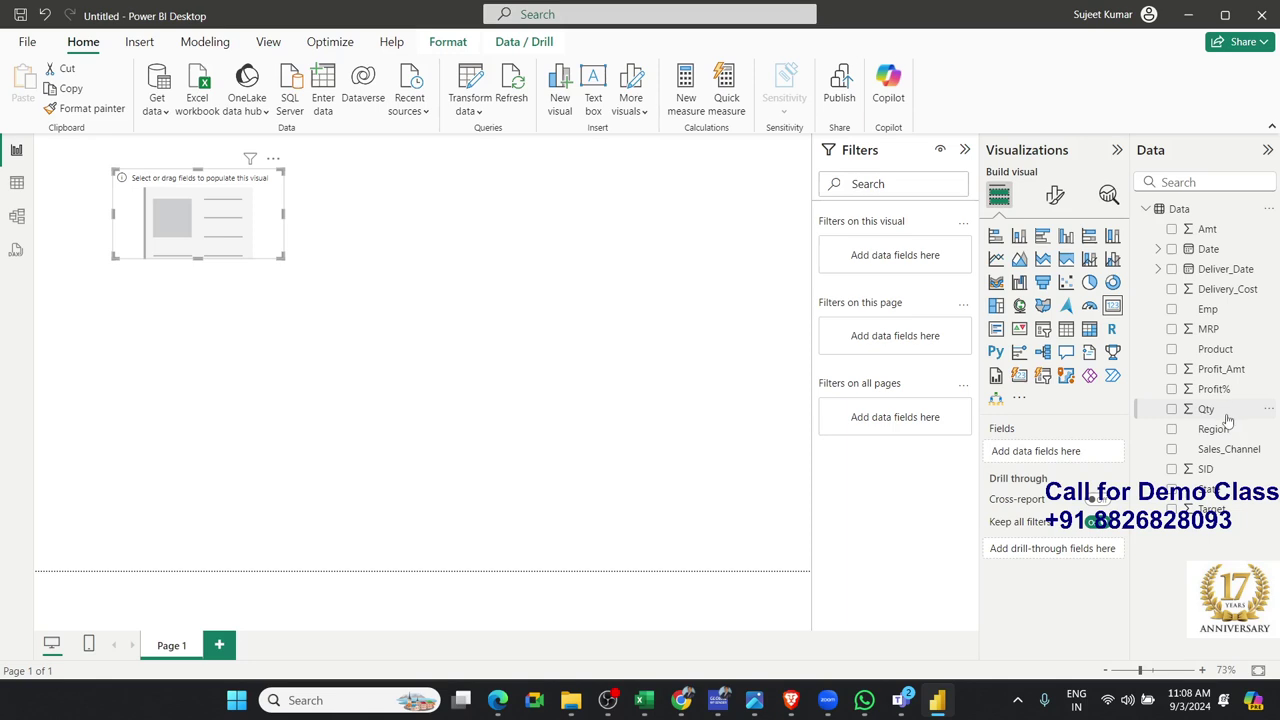
mouse_move(1210, 470)
mouse_down()
mouse_move(633, 372)
mouse_move(240, 238)
mouse_up()
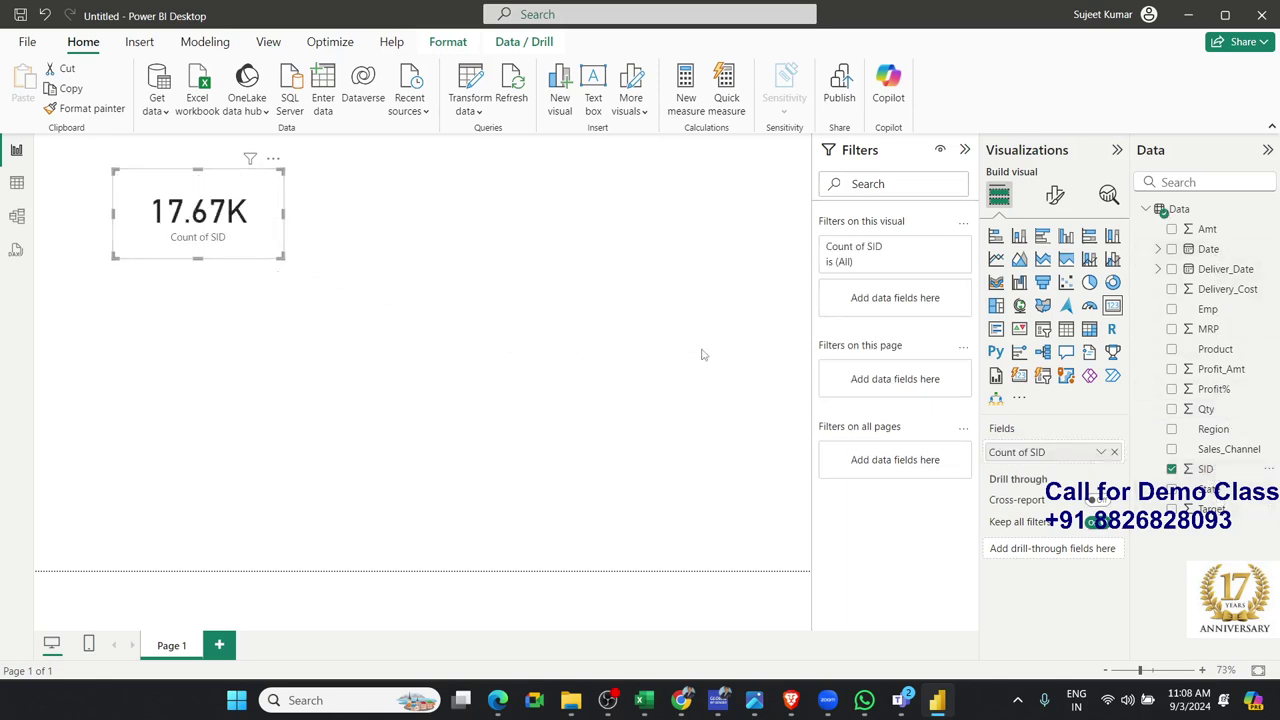
click(1100, 452)
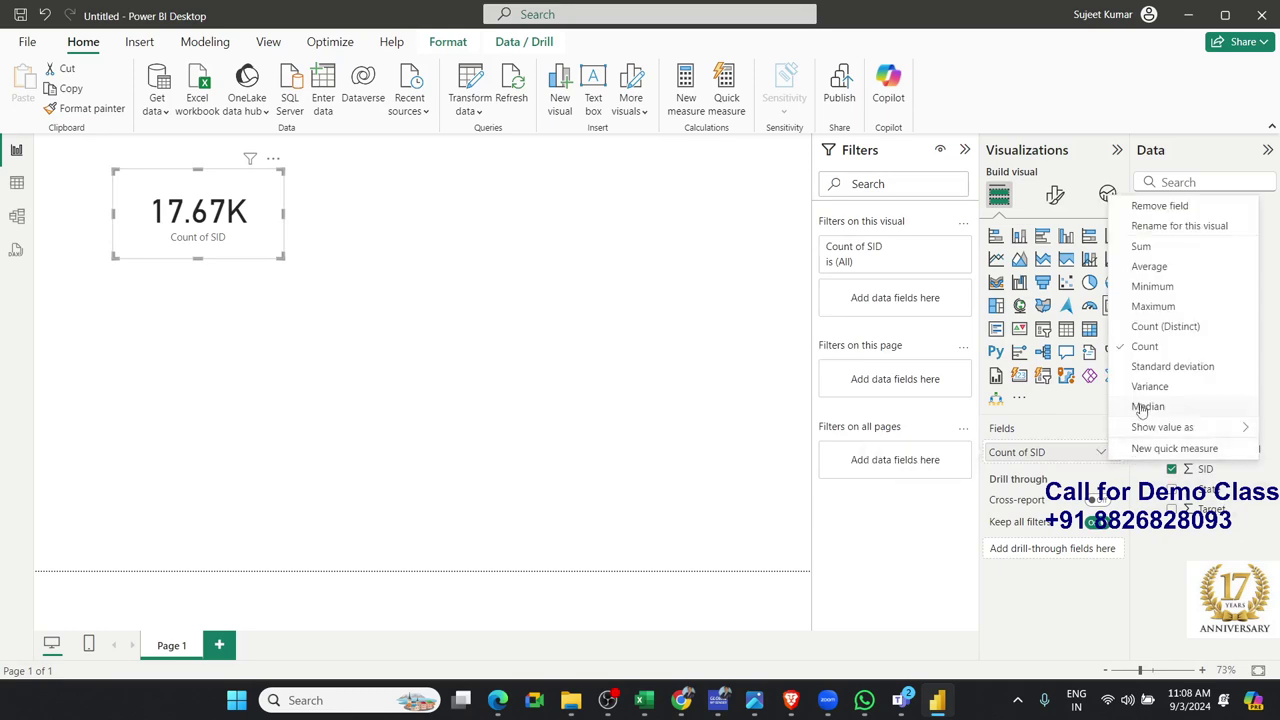
click(1113, 465)
click(1120, 452)
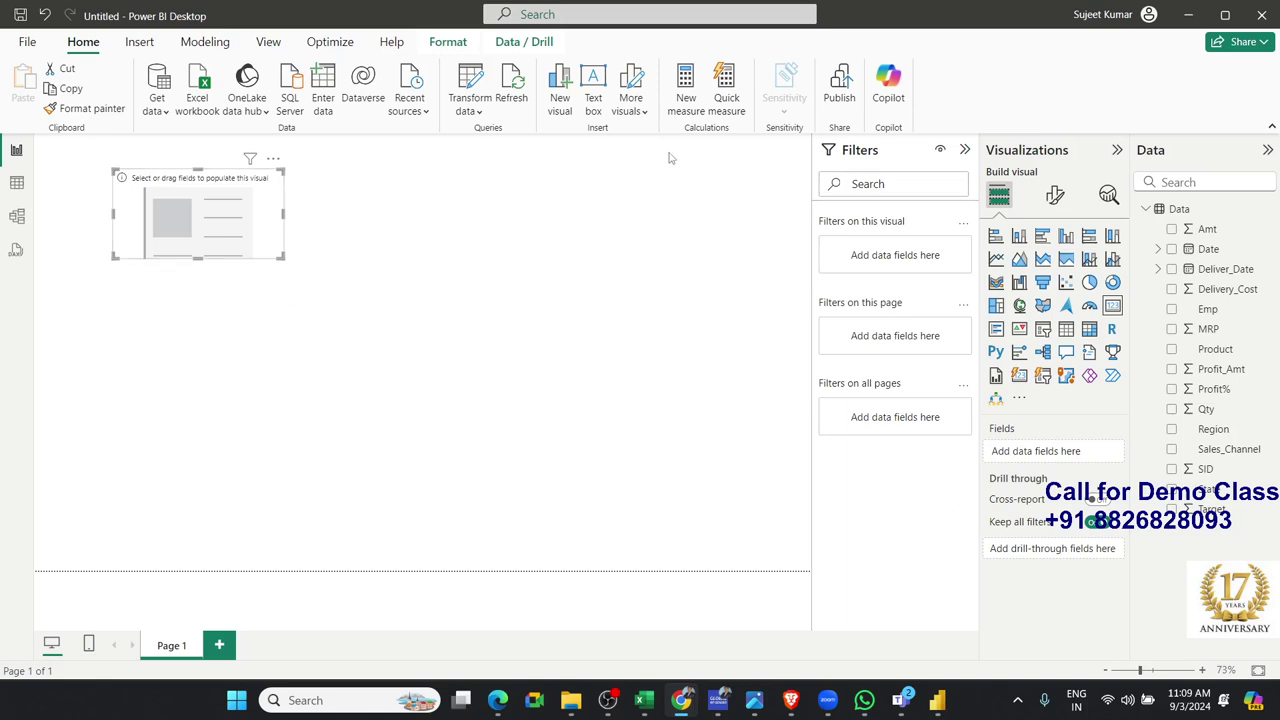
Create the measure Count = COUNT(Data[SID]) and place it in the card, which shows 18K
click(676, 105)
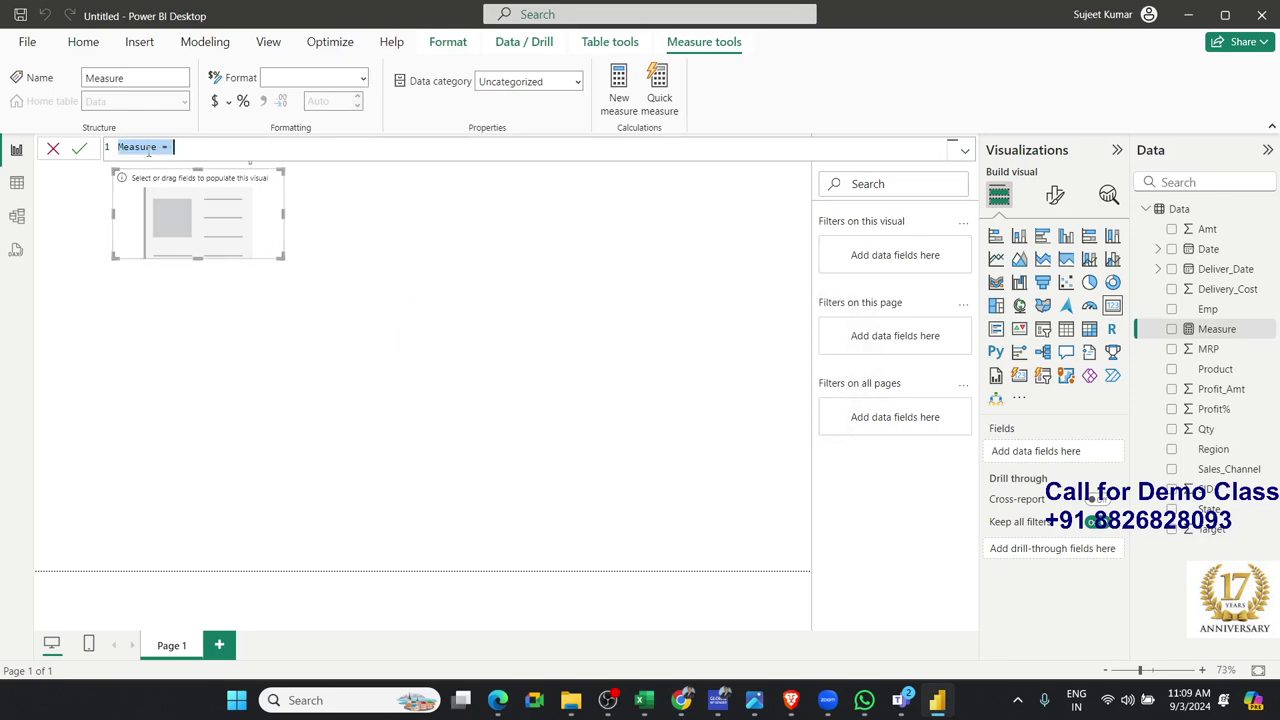
text(C)
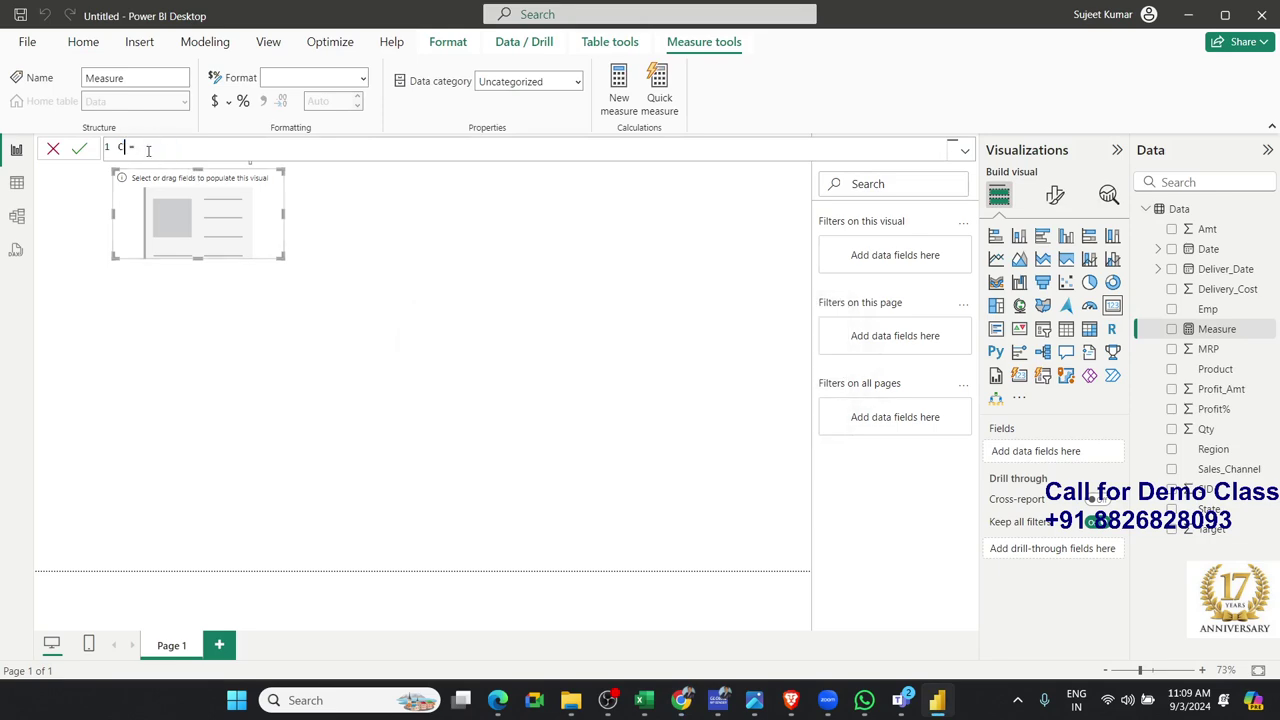
text(ount = )
text(coun)
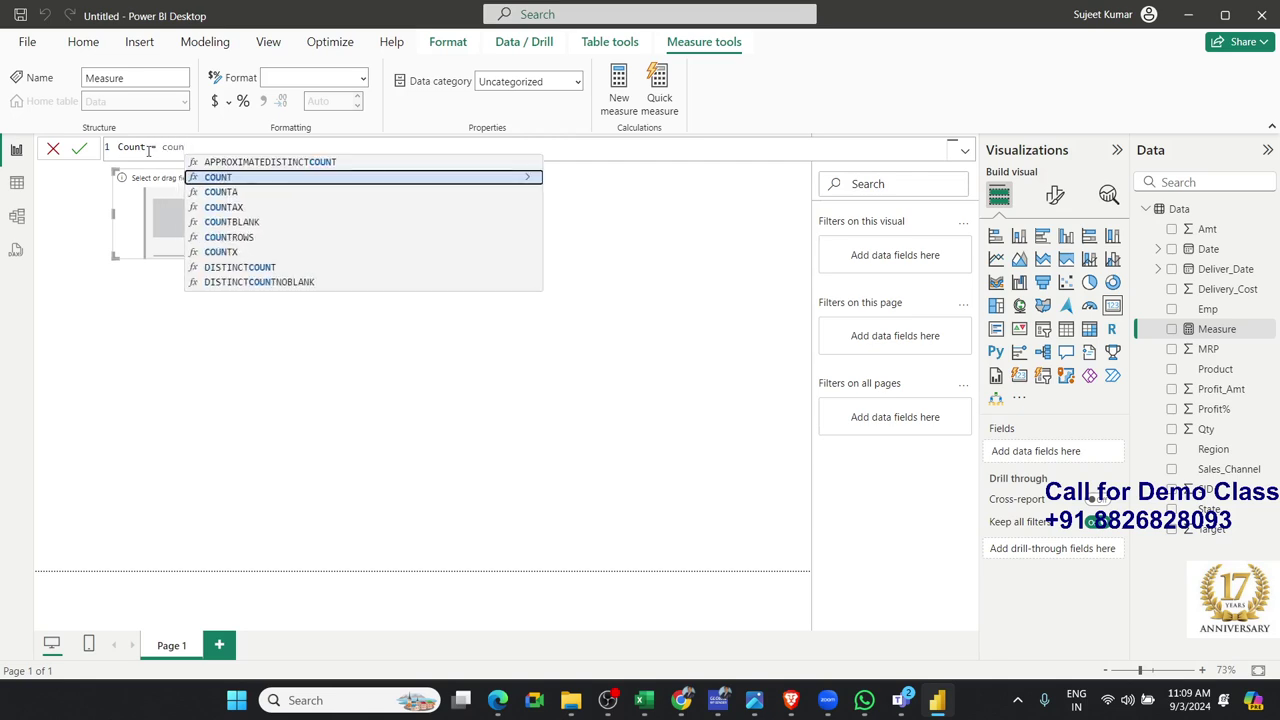
key(Tab)
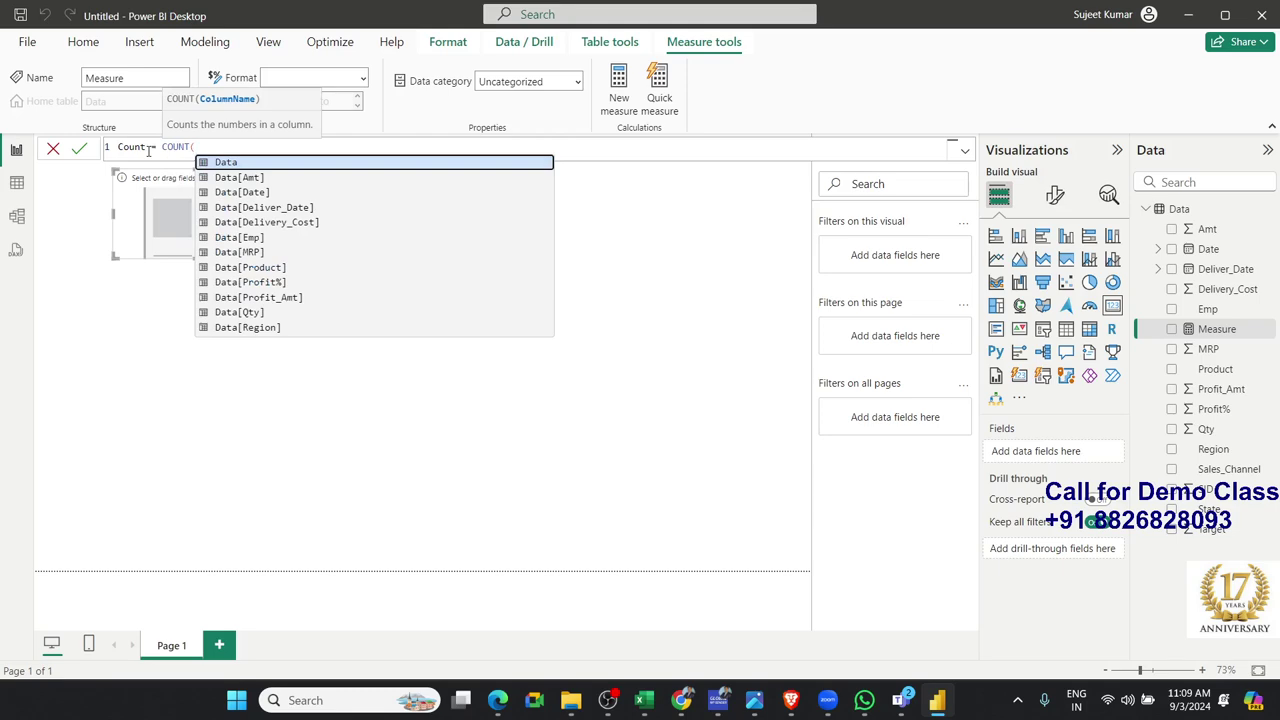
key(Down)
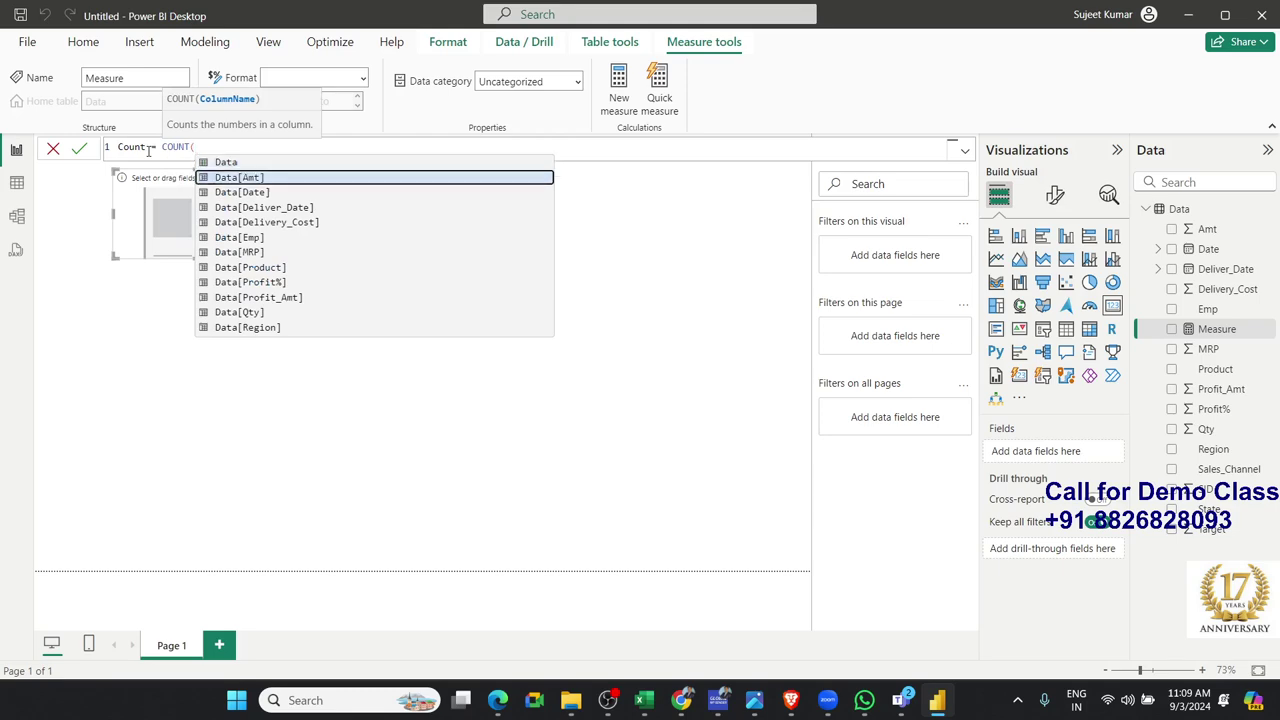
key(Down)
key(Down)
key(Down)
key(Down)
key(Down)
key(Down)
key(Down)
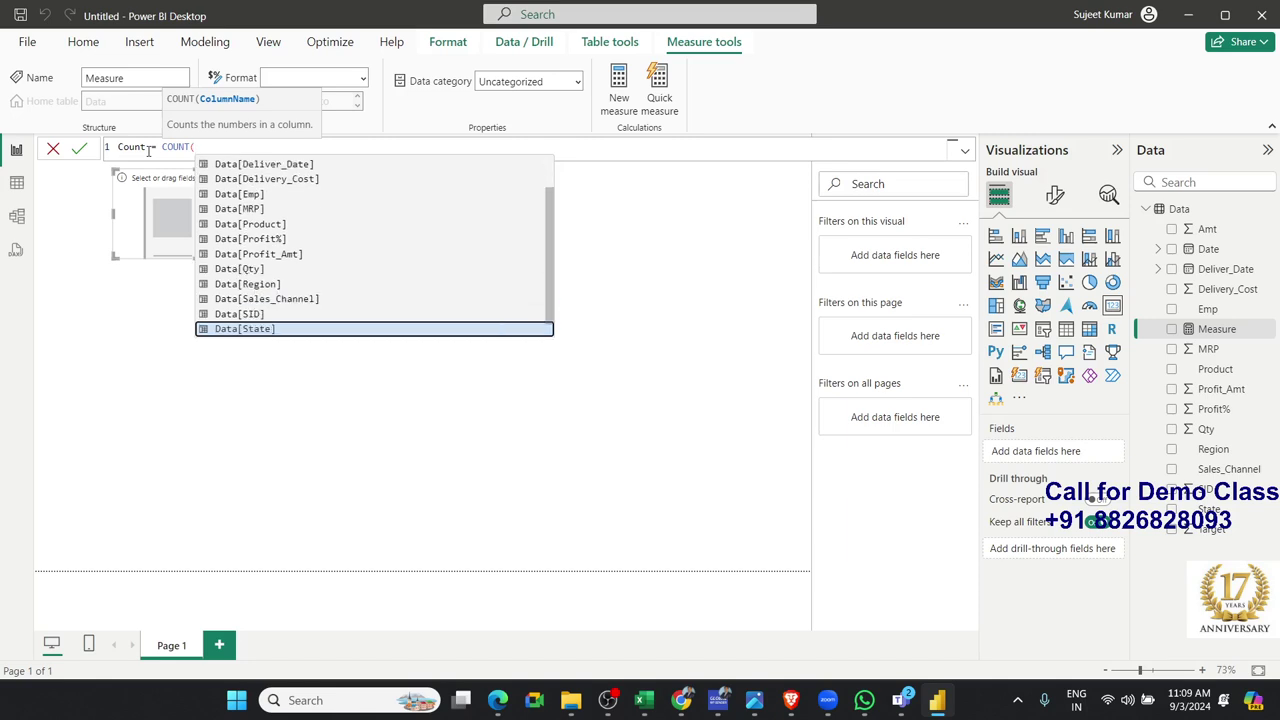
key(Up)
key(Tab)
text())
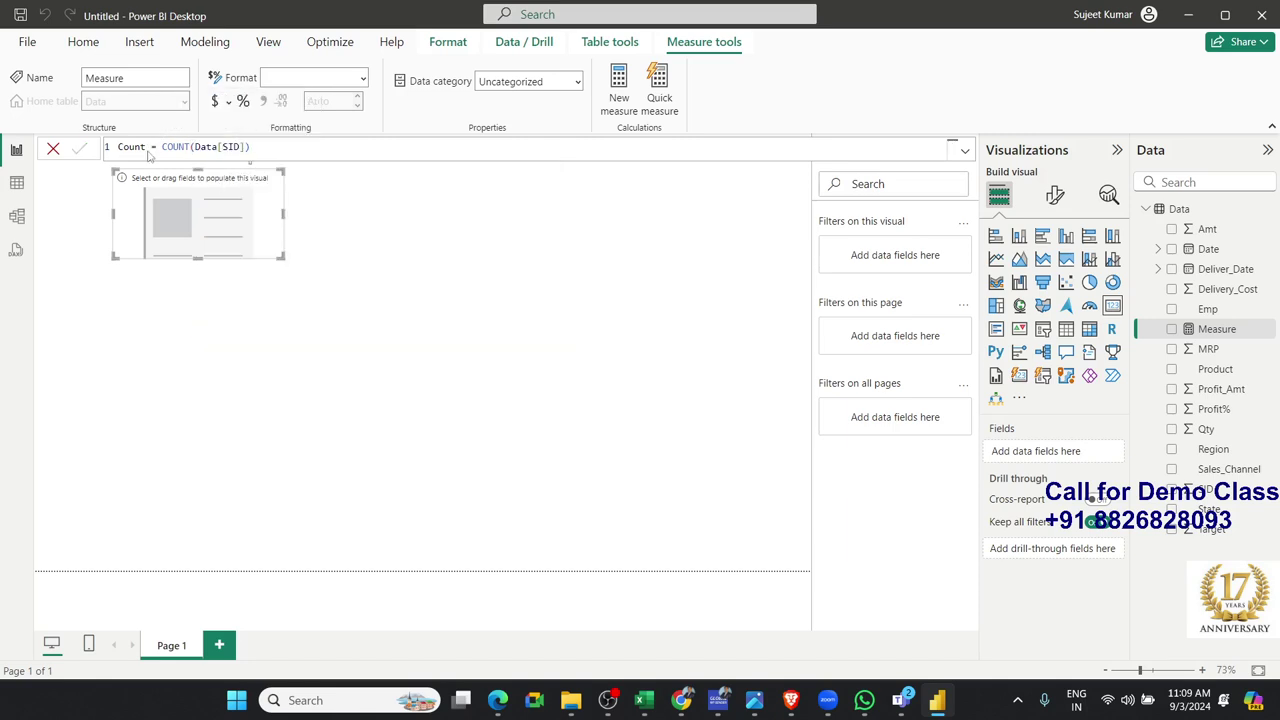
key(Return)
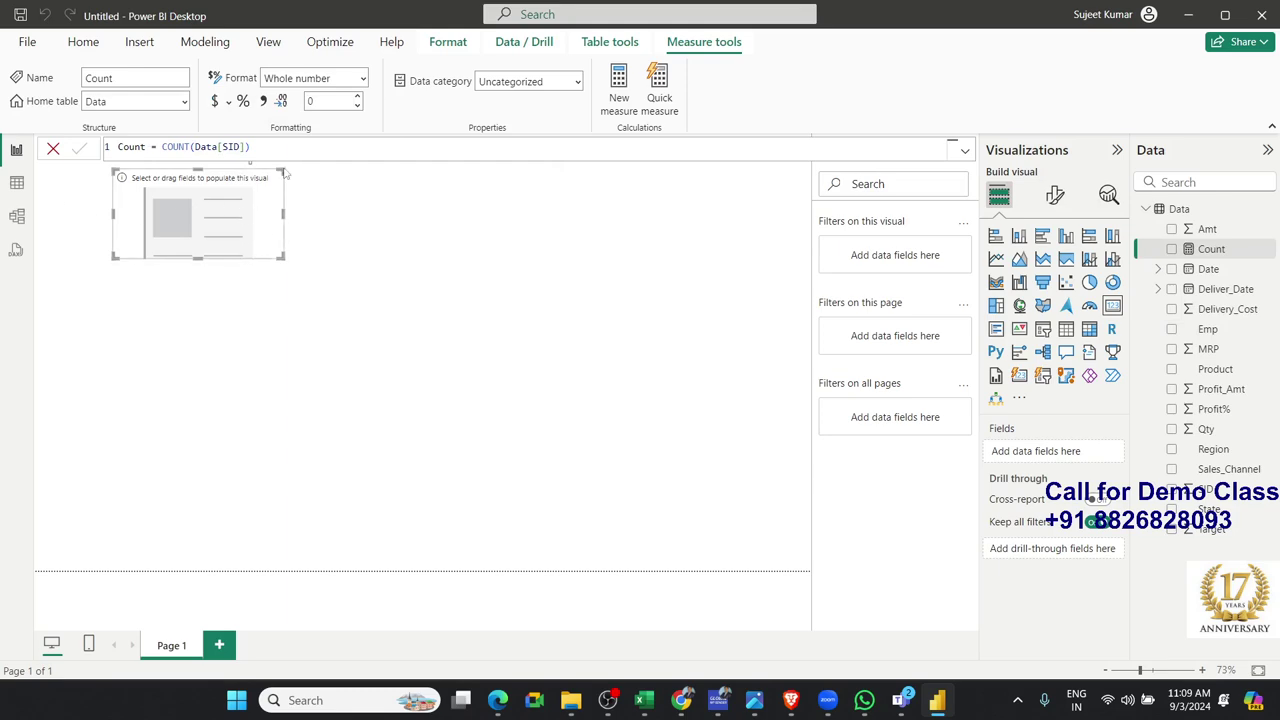
drag(1211, 249, 246, 231)
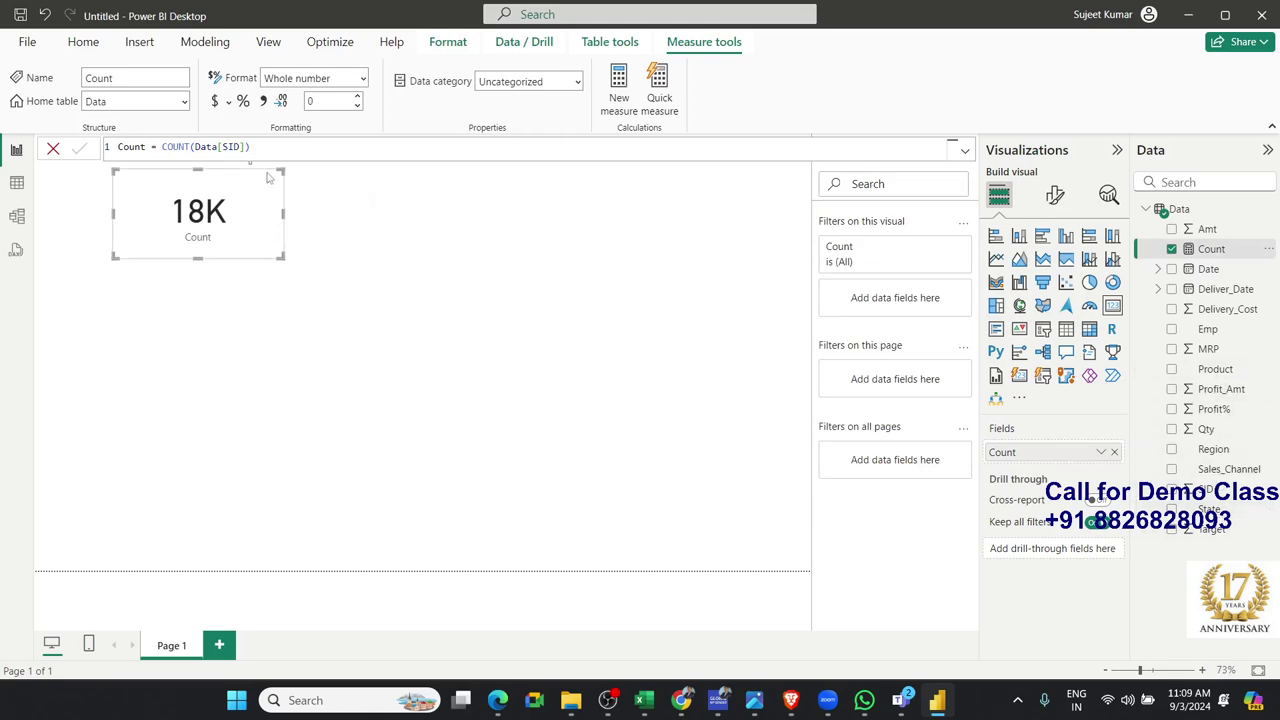
Change the Count measure's formula to COUNT(Data[Product])
click(247, 147)
key(BackSpace)
key(BackSpace)
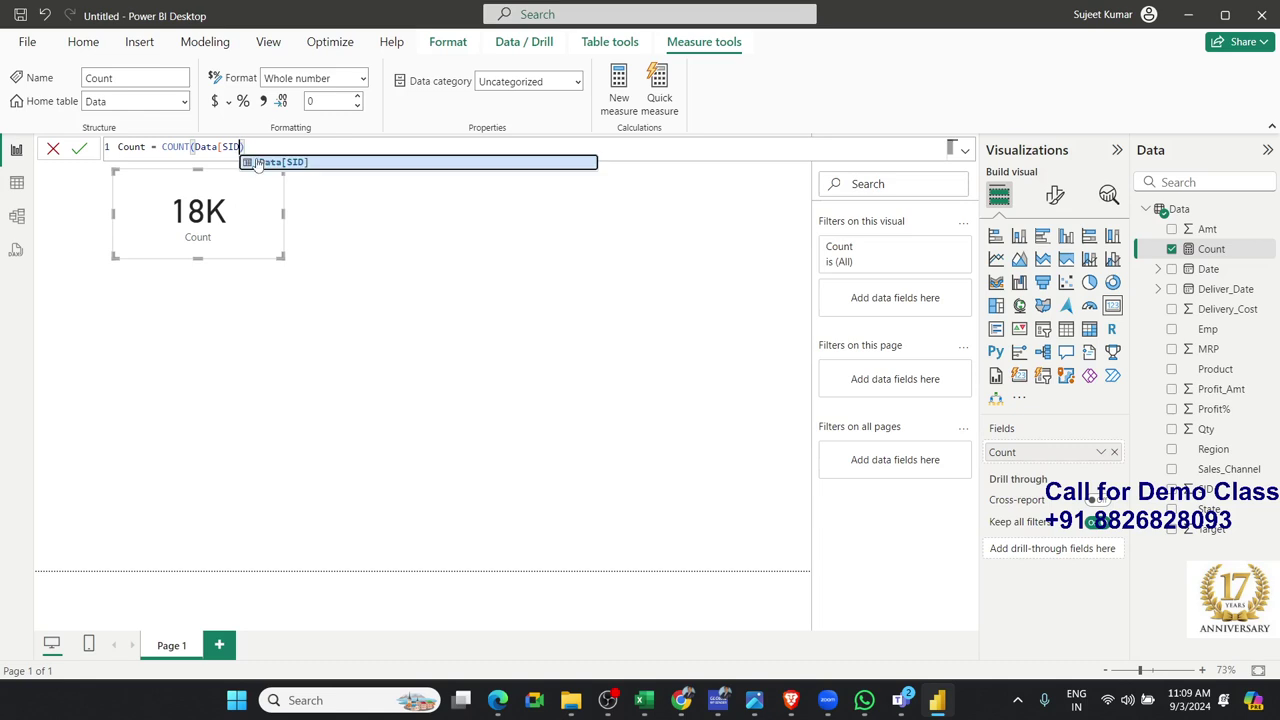
key(BackSpace)
key(BackSpace)
key(BackSpace)
key(BackSpace)
key(BackSpace)
key(BackSpace)
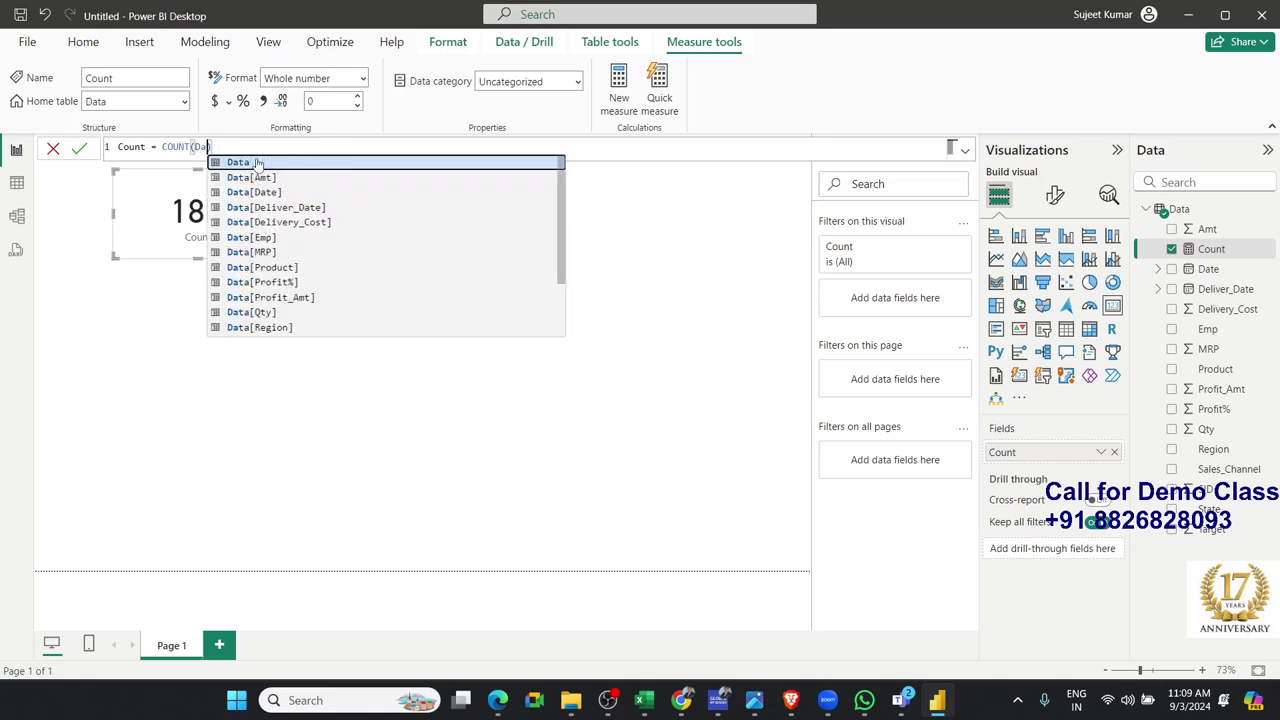
key(Down)
key(Down)
key(Down)
key(Down)
key(Down)
key(Down)
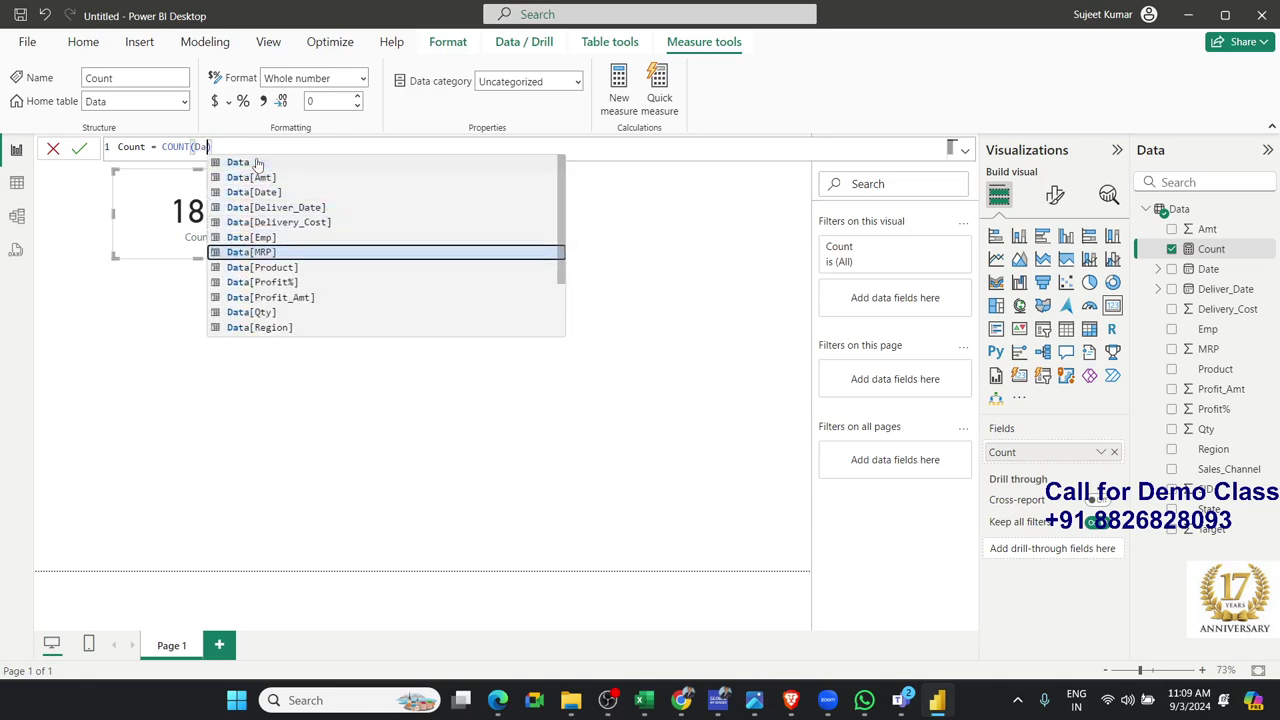
key(Down)
key(Tab)
text())
key(Return)
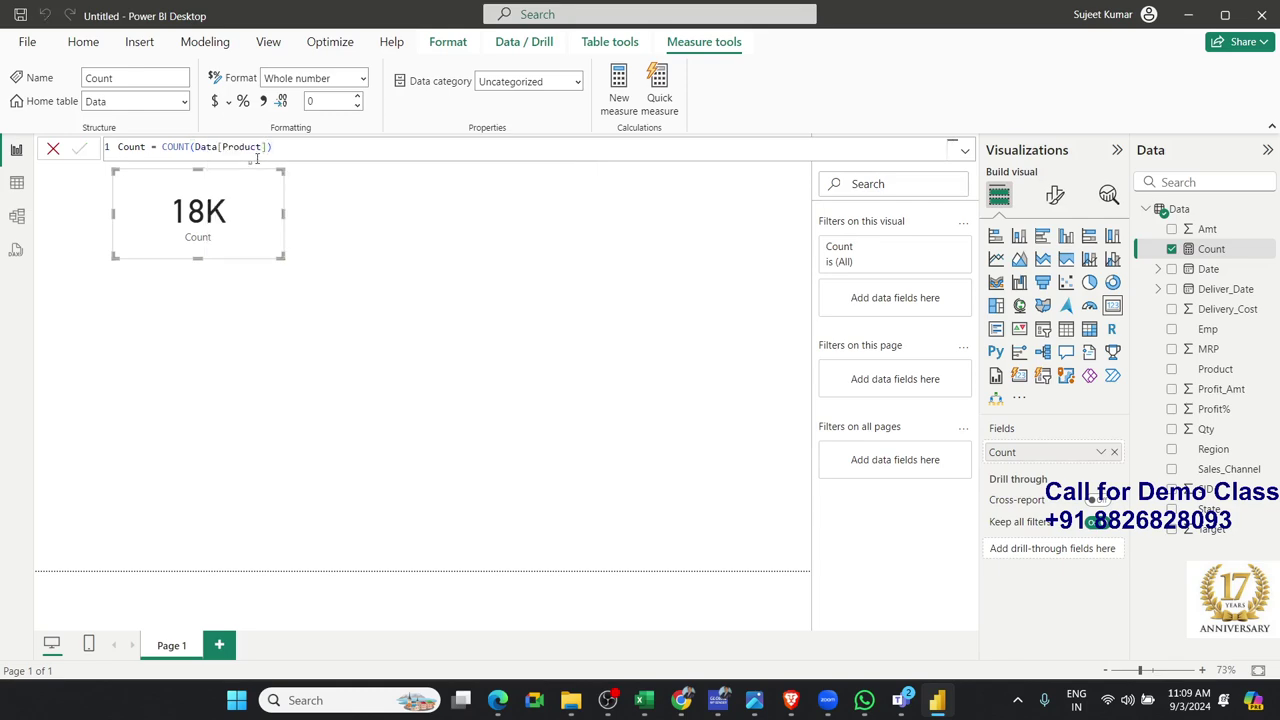
Recheck the Count formula and the card's field options, then view the Data table rows
click(327, 150)
key(Return)
click(1101, 453)
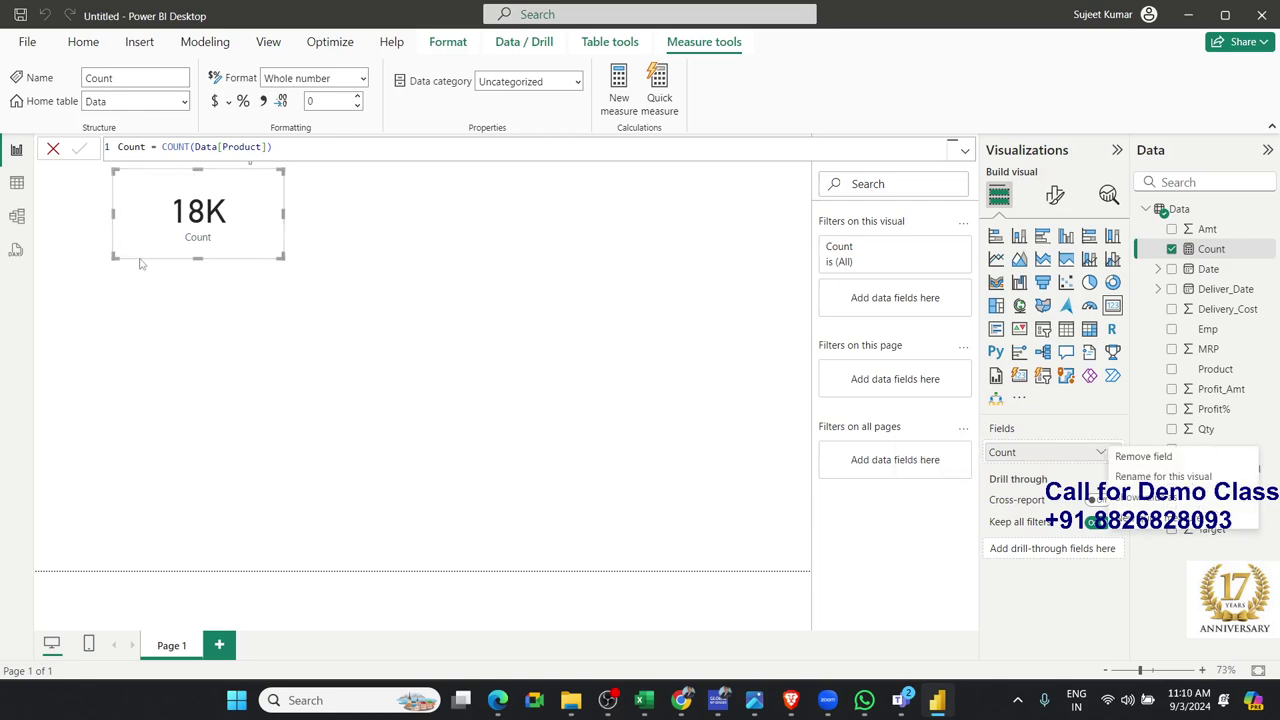
click(14, 185)
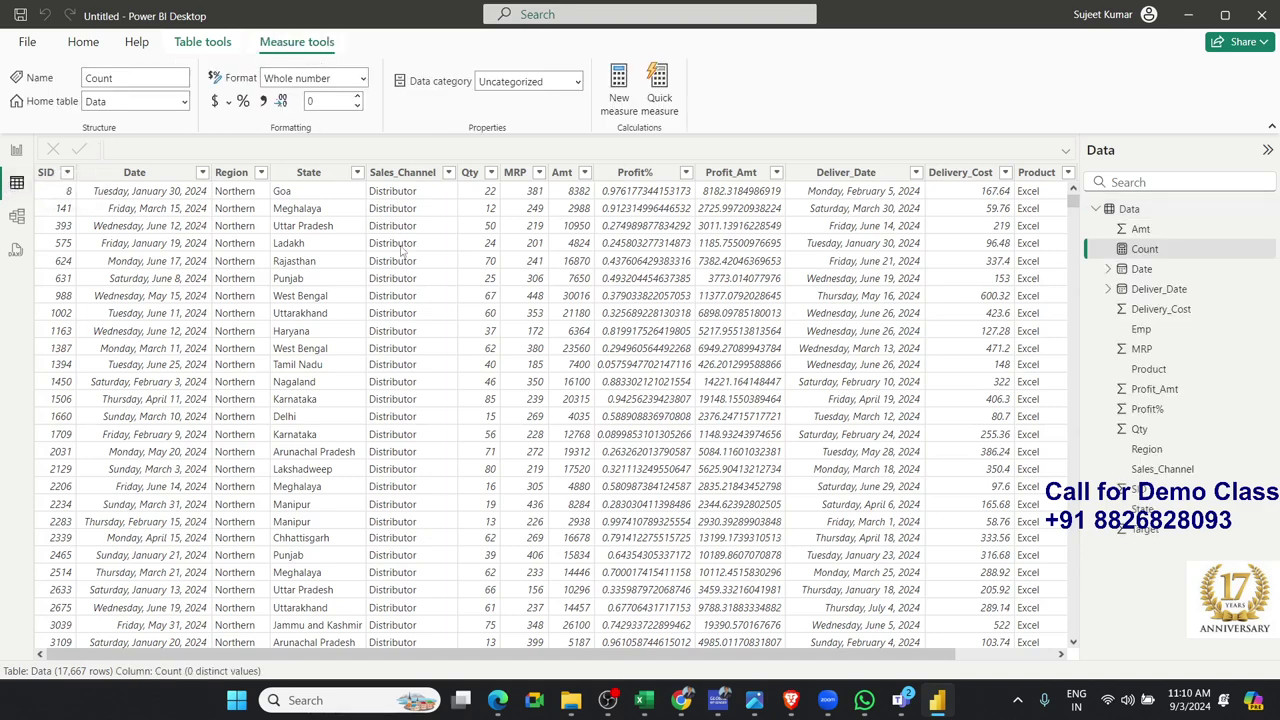
Inspect the Product column values, then return to the report page with the 18K card
click(1034, 176)
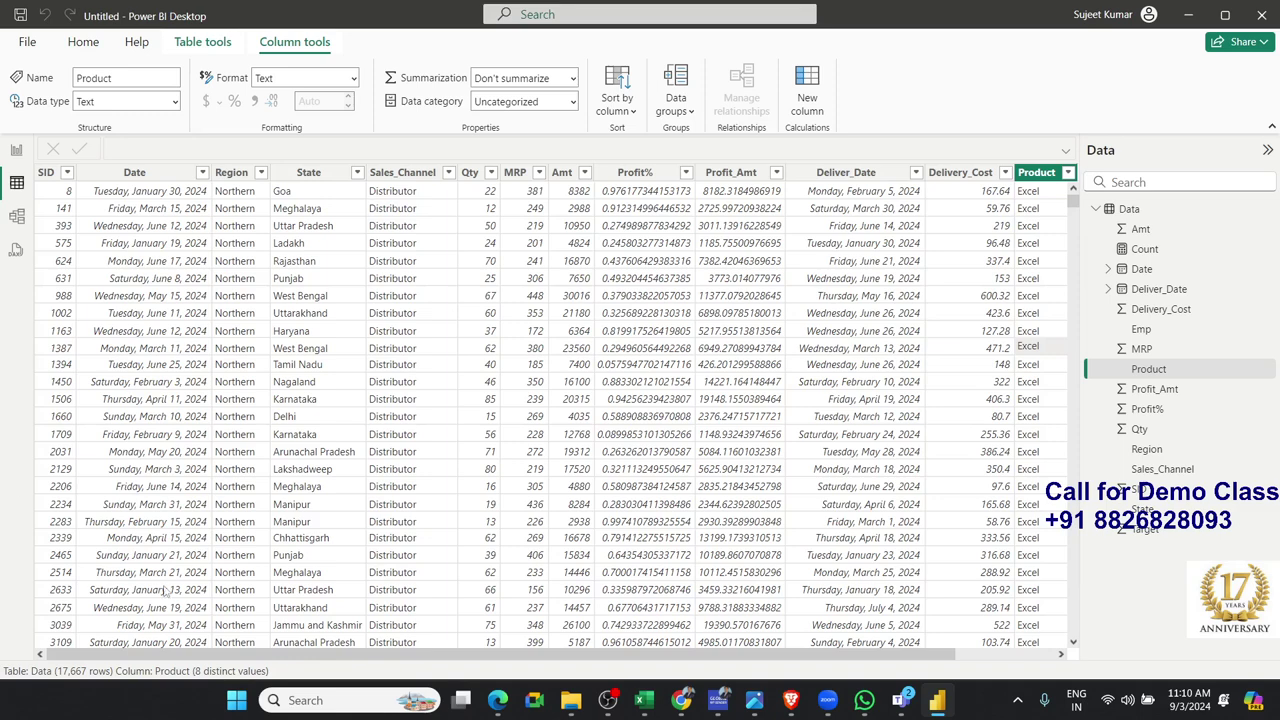
click(17, 151)
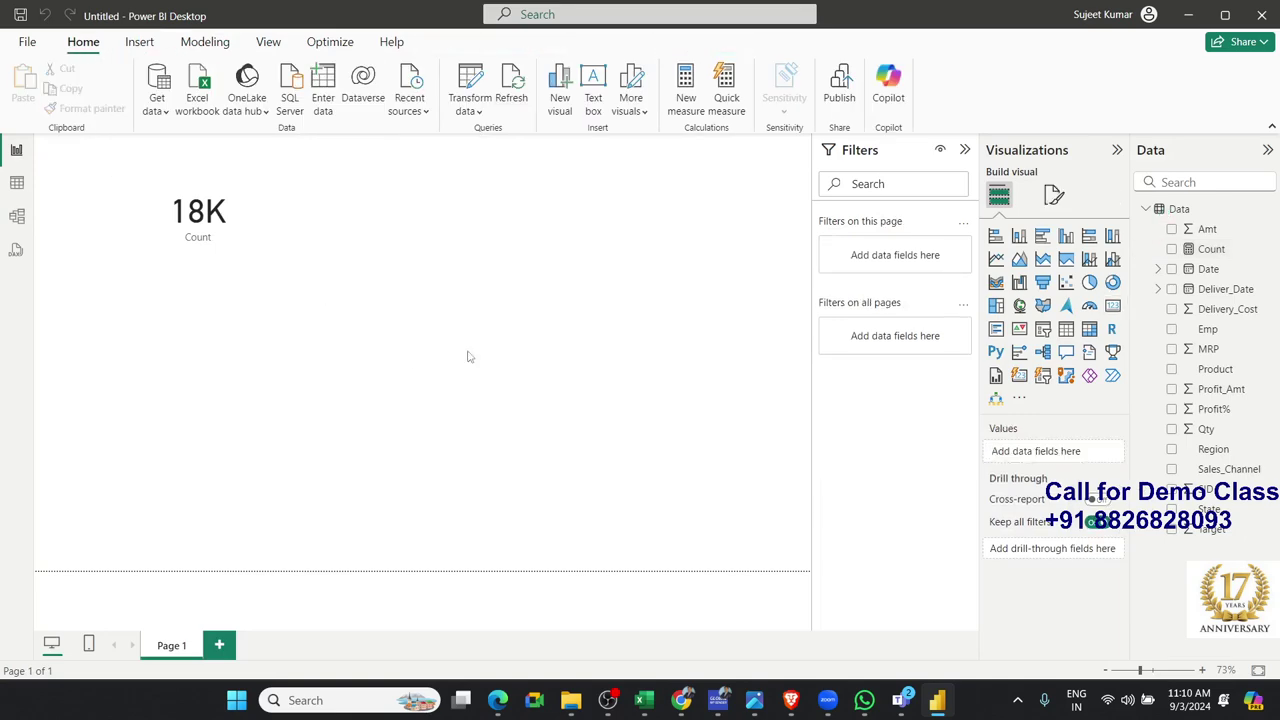
Switch the Count measure from COUNT to COUNTA(Data[Product]), then view the Data table rows
click(1207, 253)
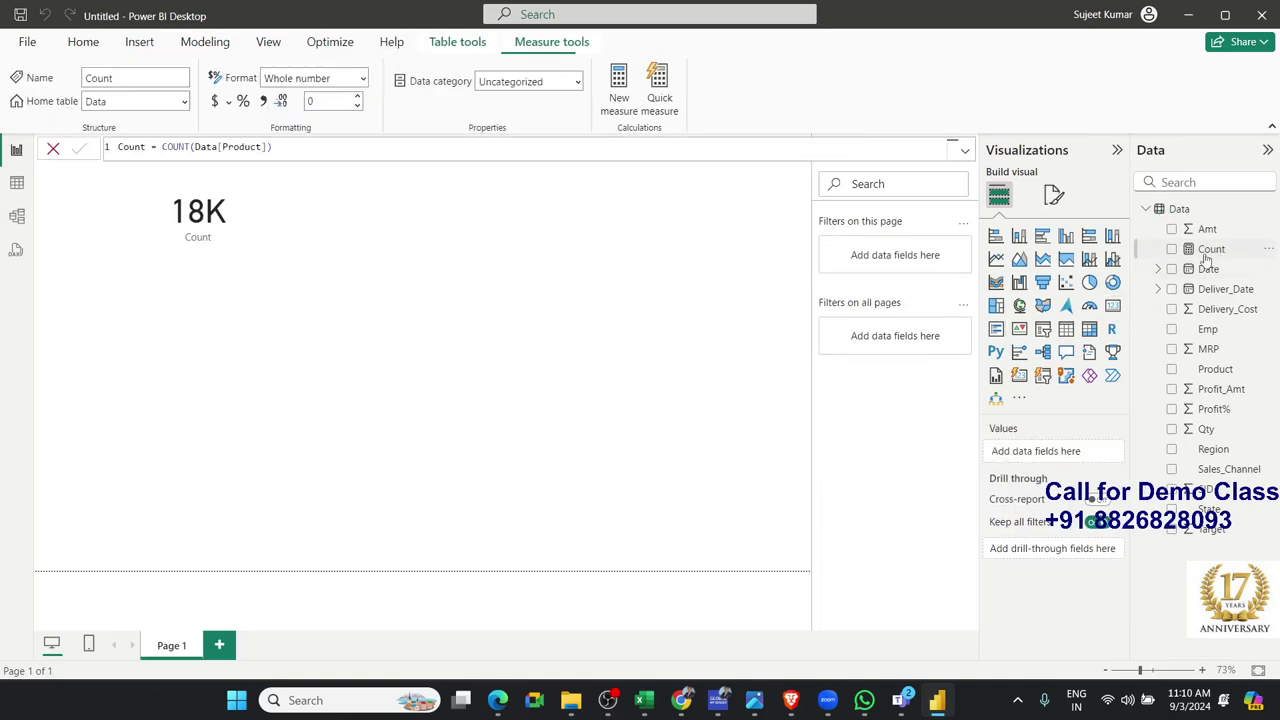
click(248, 244)
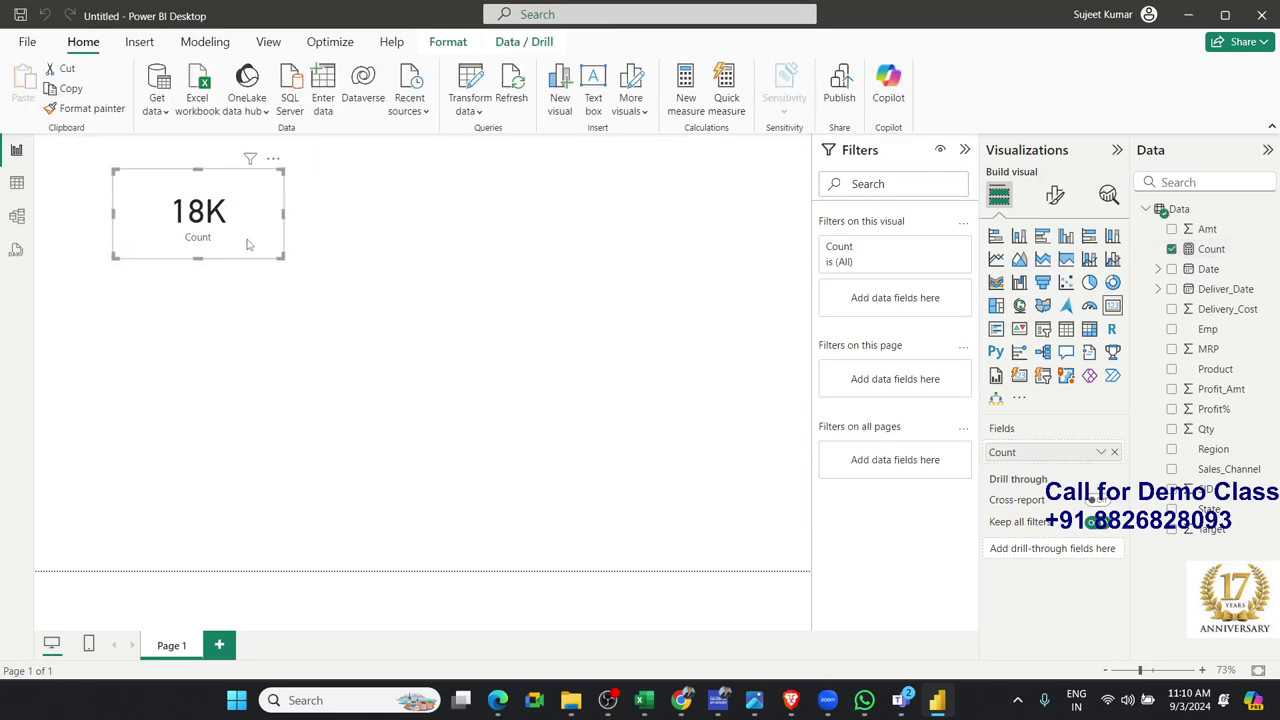
click(1209, 250)
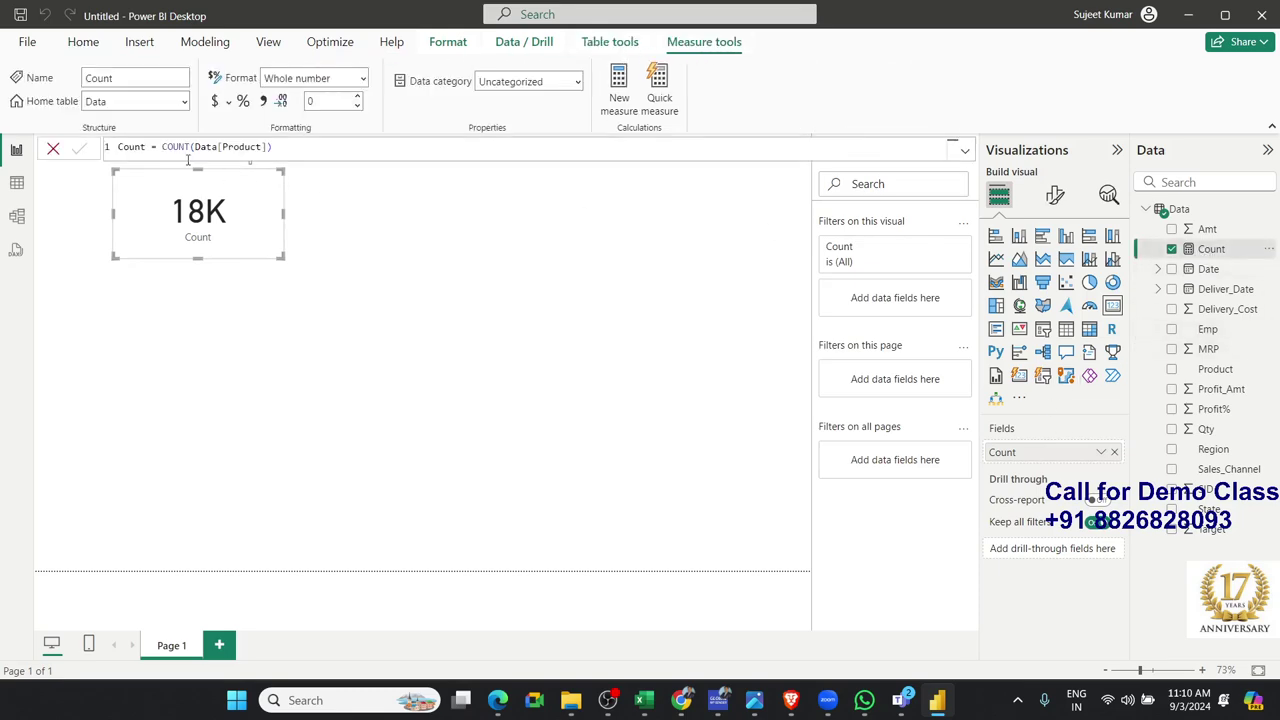
click(221, 152)
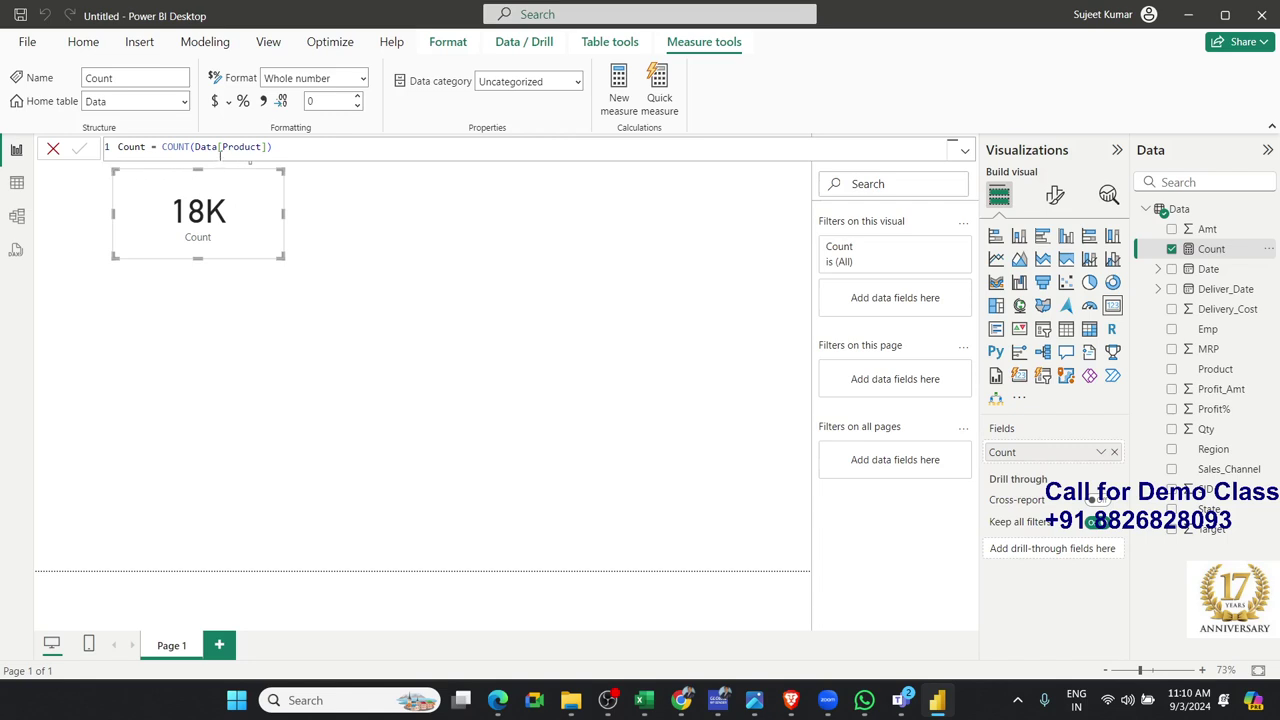
double_click(186, 148)
text(COUNTA)
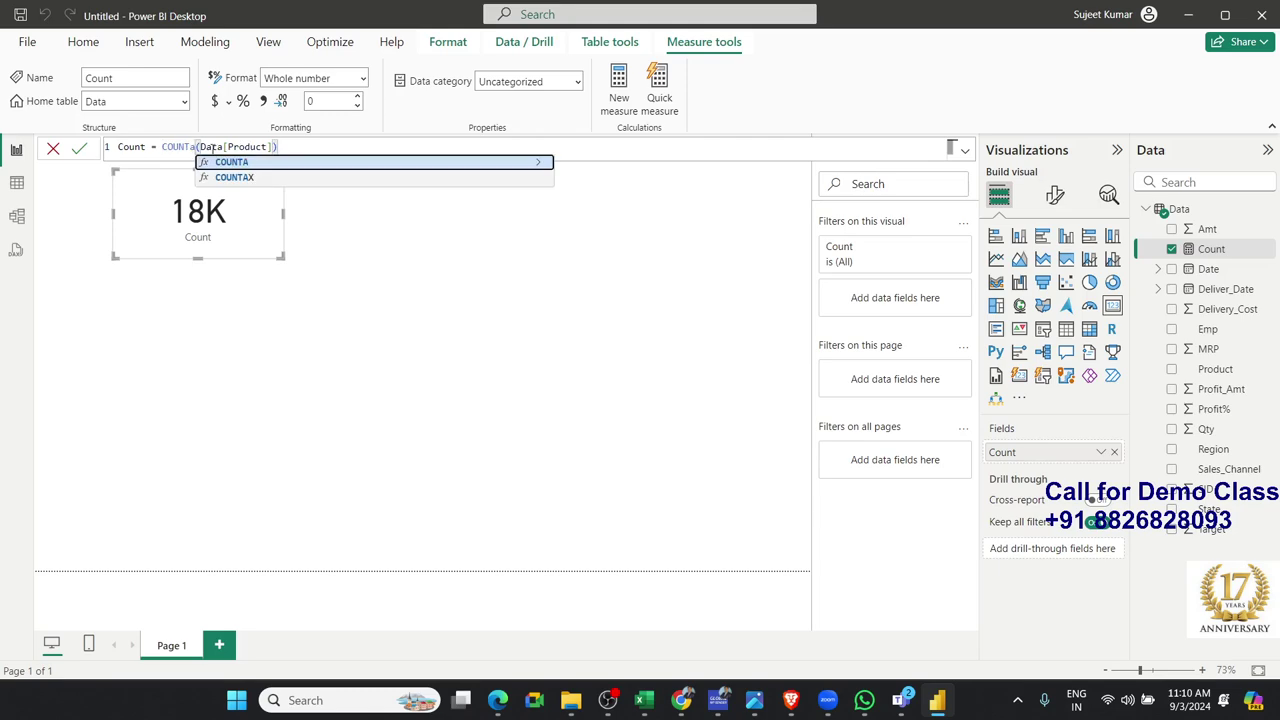
key(Return)
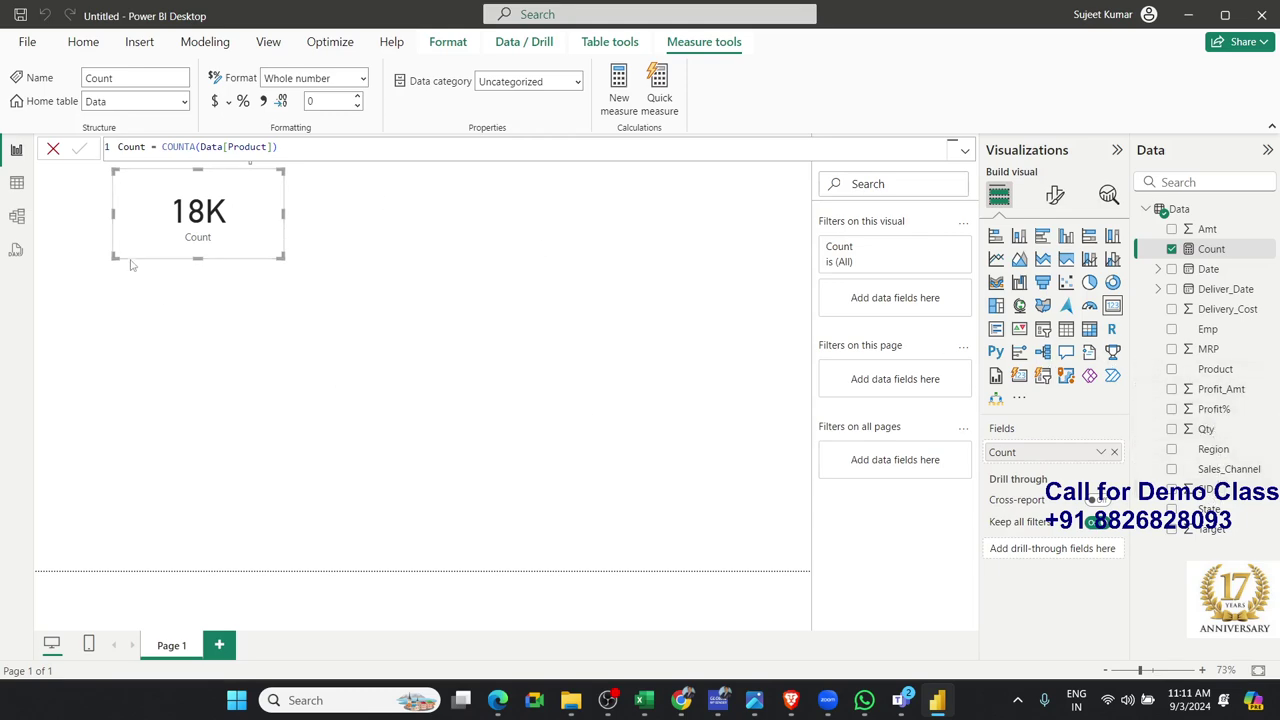
click(17, 183)
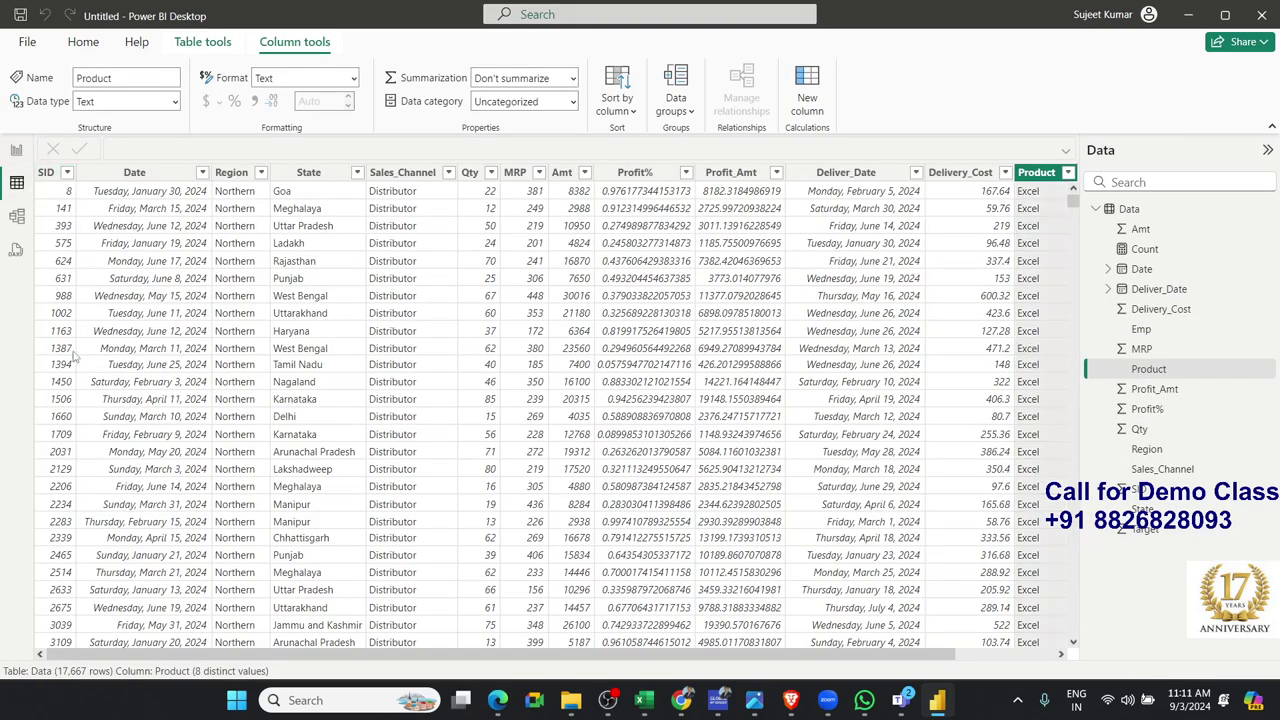
Revert the Count measure from COUNTA back to COUNT(Data[Product])
click(17, 150)
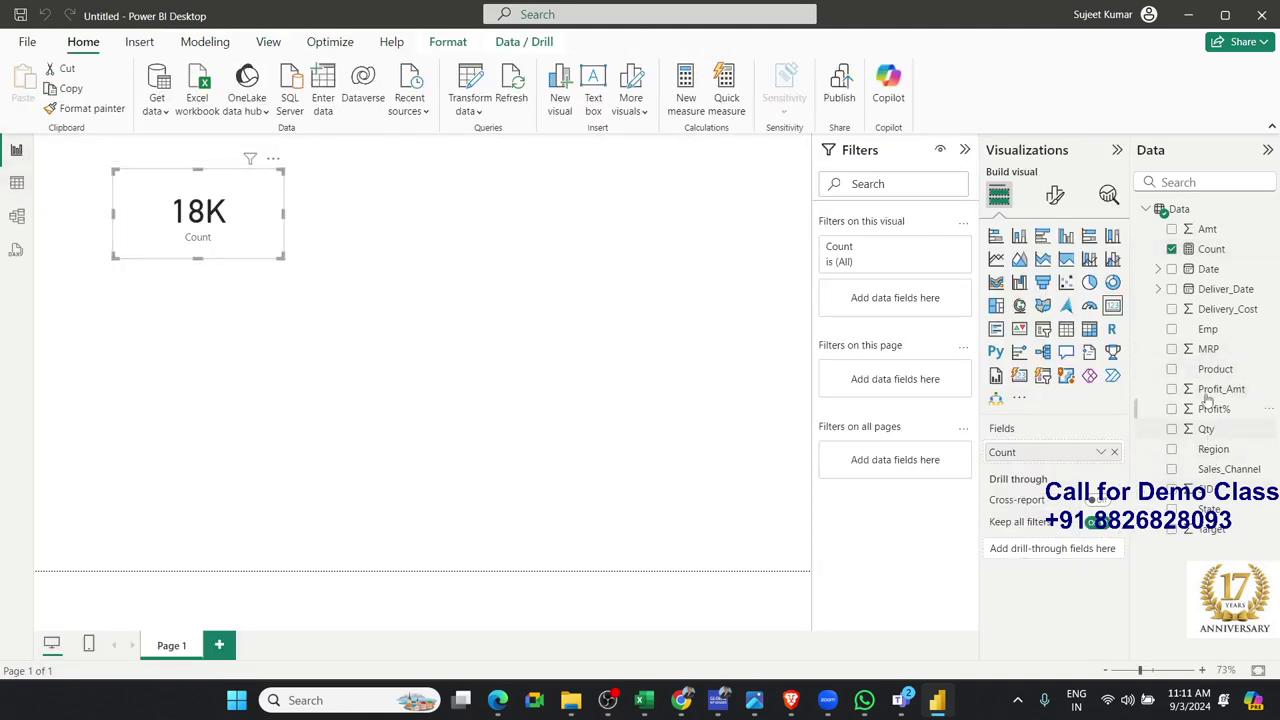
click(1207, 251)
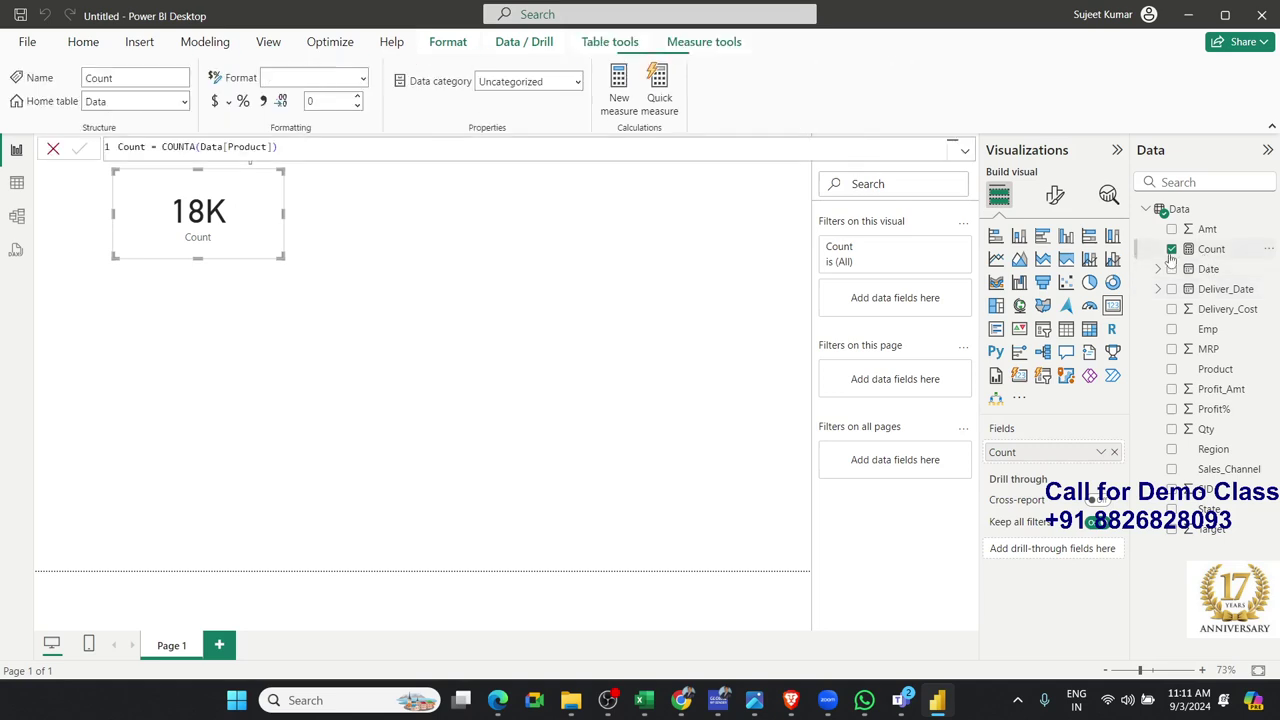
click(190, 147)
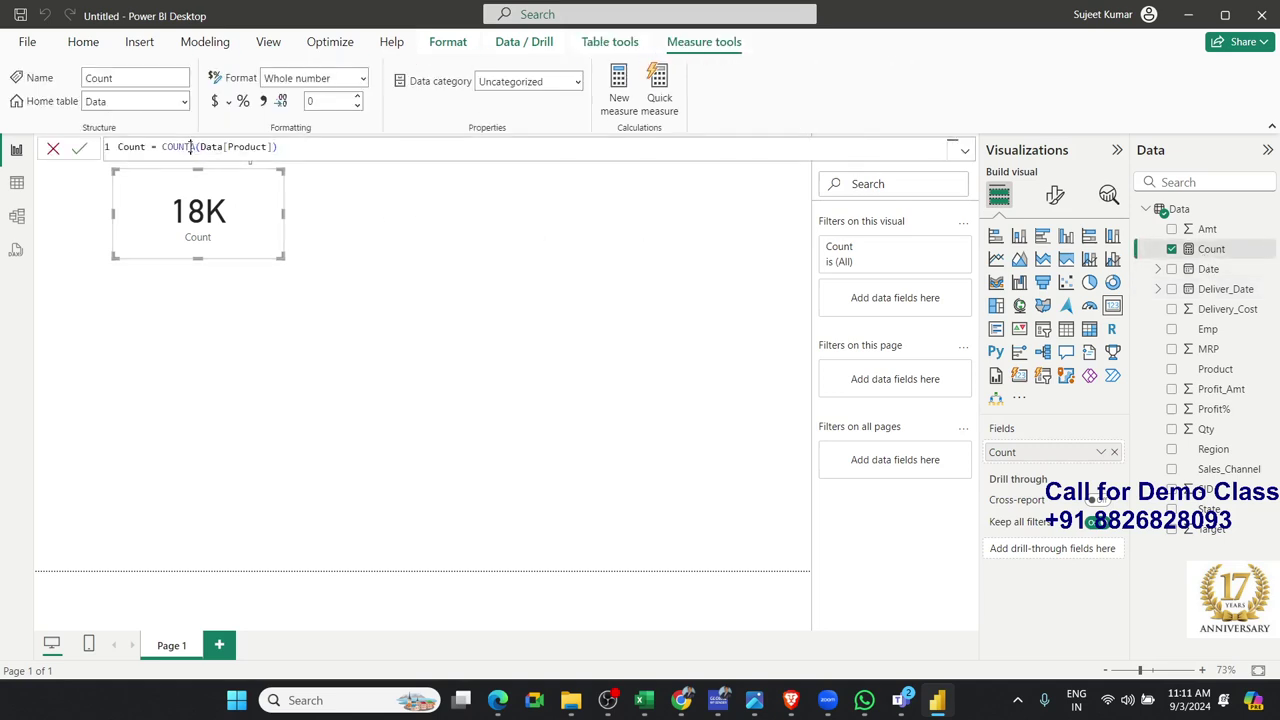
double_click(190, 147)
text(COUNT)
key(Escape)
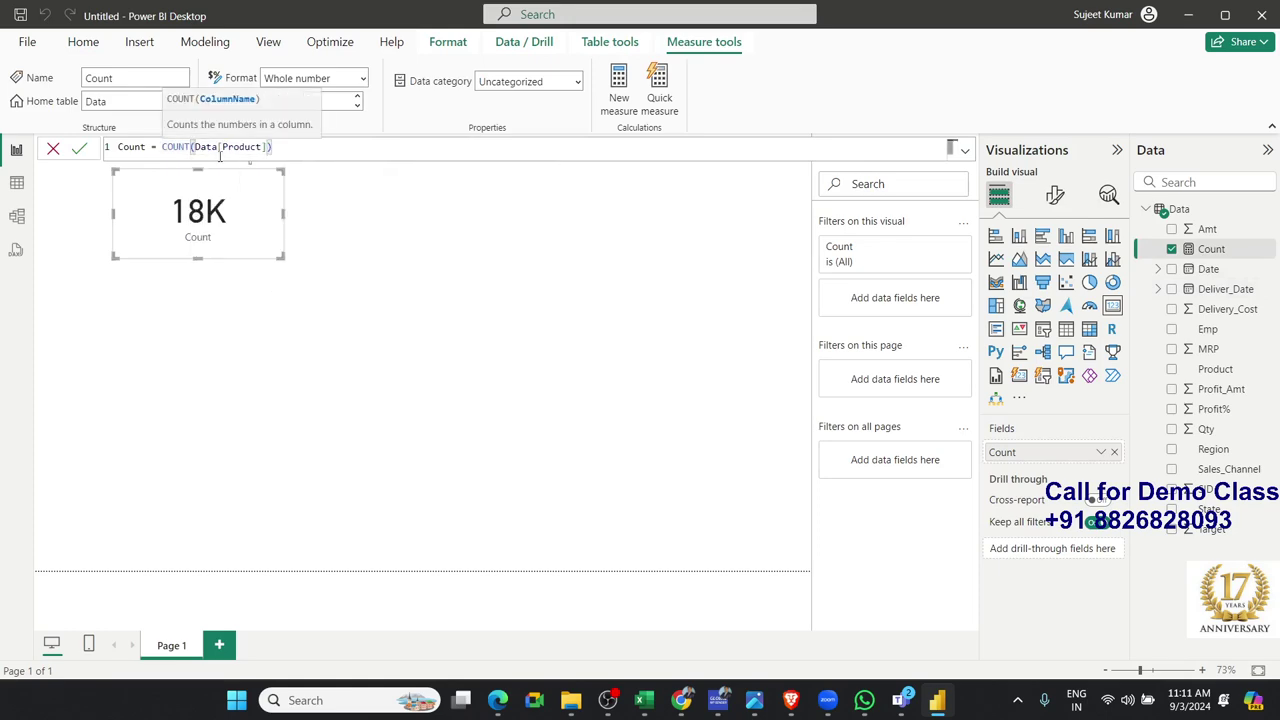
key(Return)
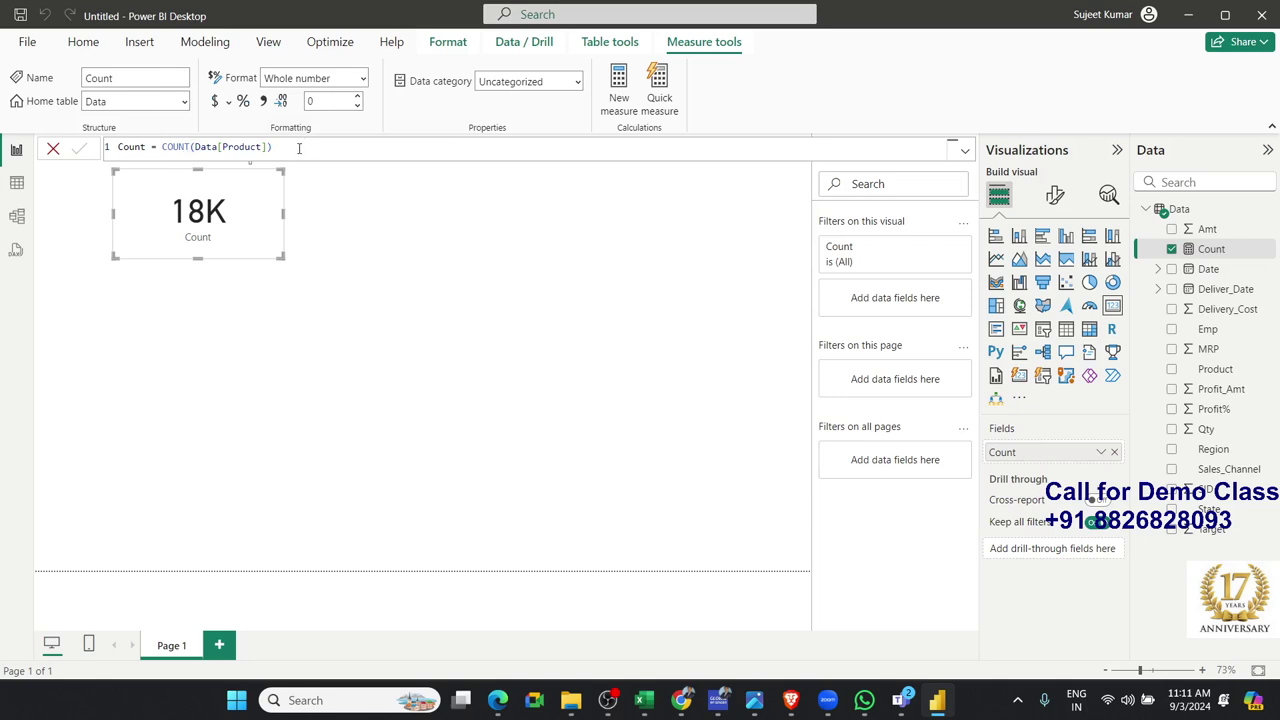
Scroll through the Data table rows, then return to the report page
click(16, 182)
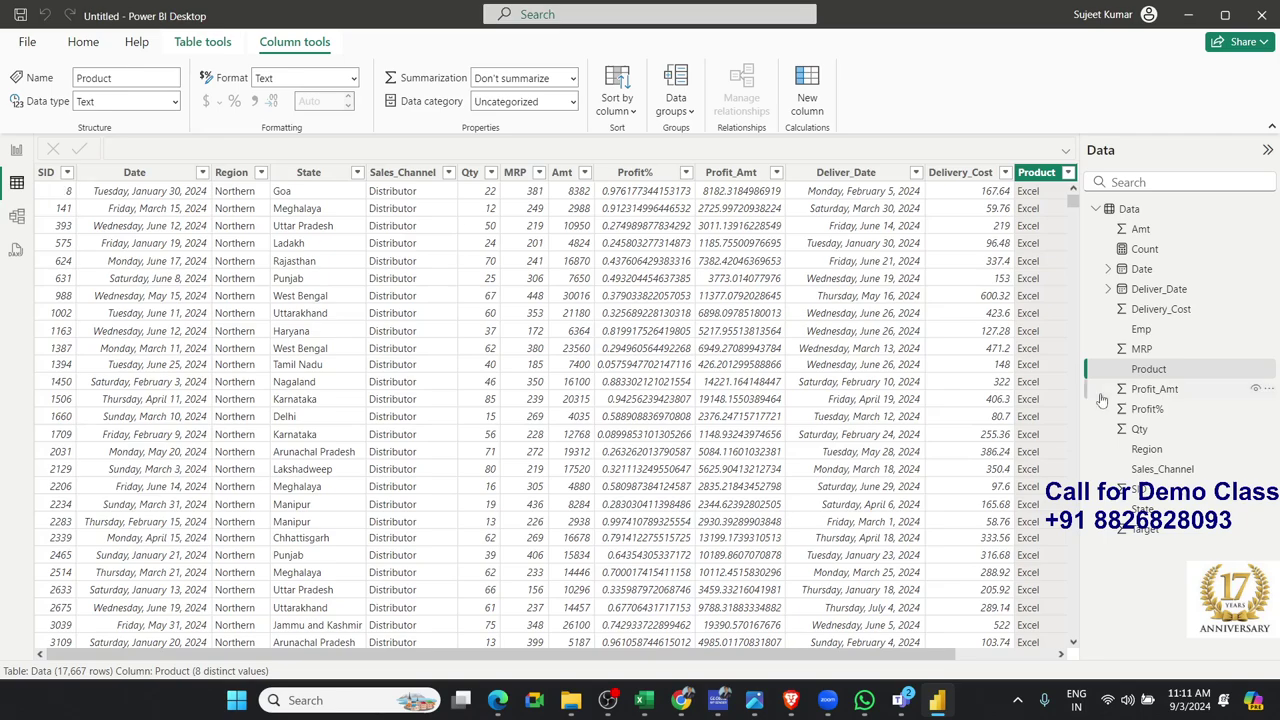
scroll(535, 465, down, 8)
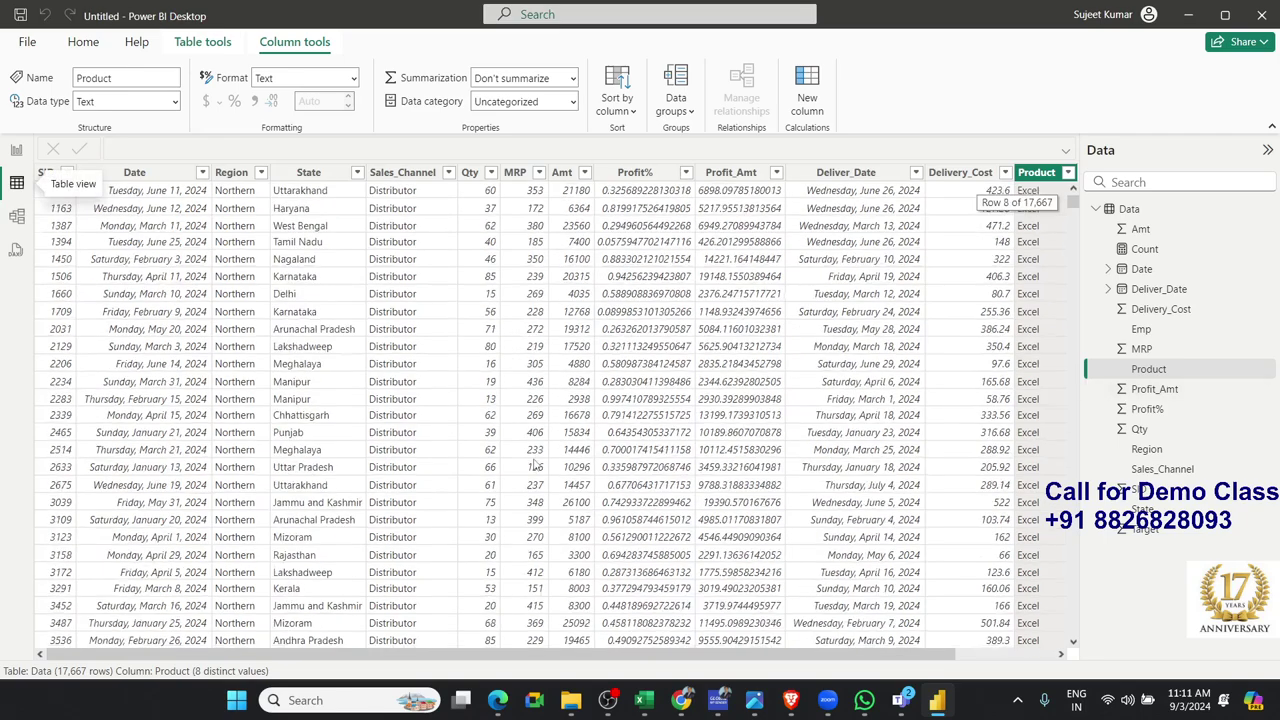
click(17, 152)
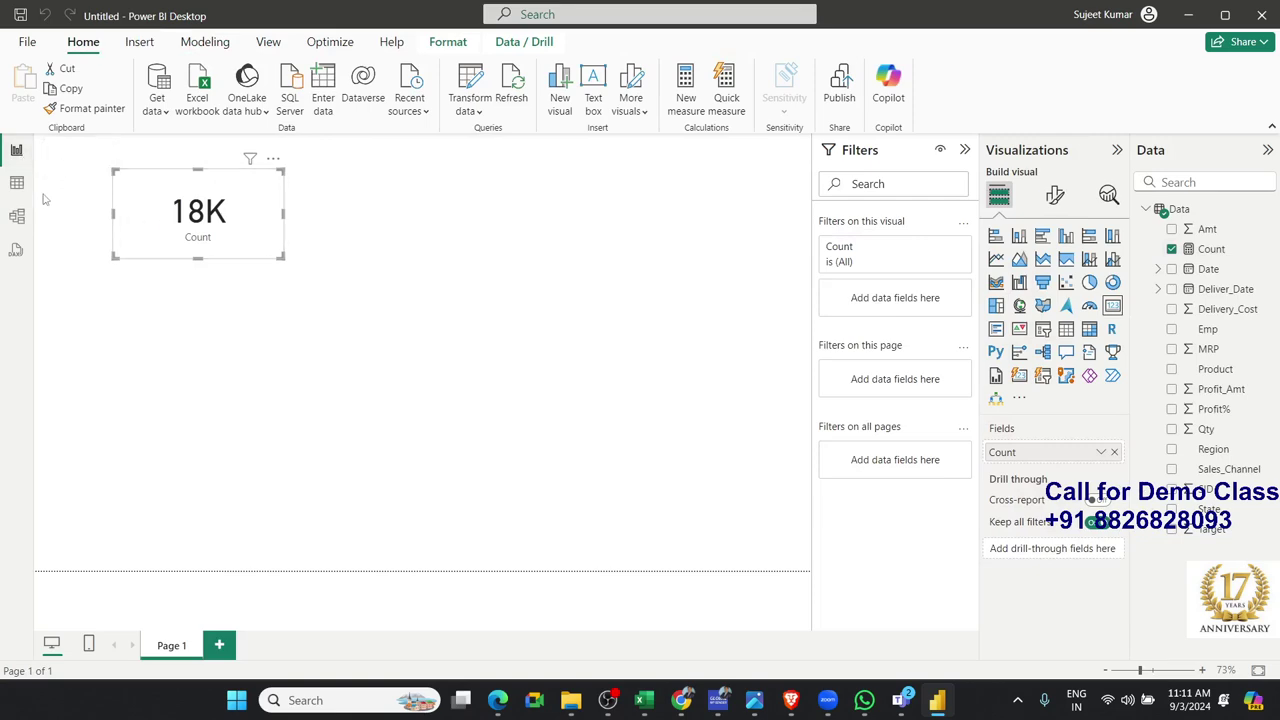
In the Data table, add a new calculated column named APPS
click(17, 184)
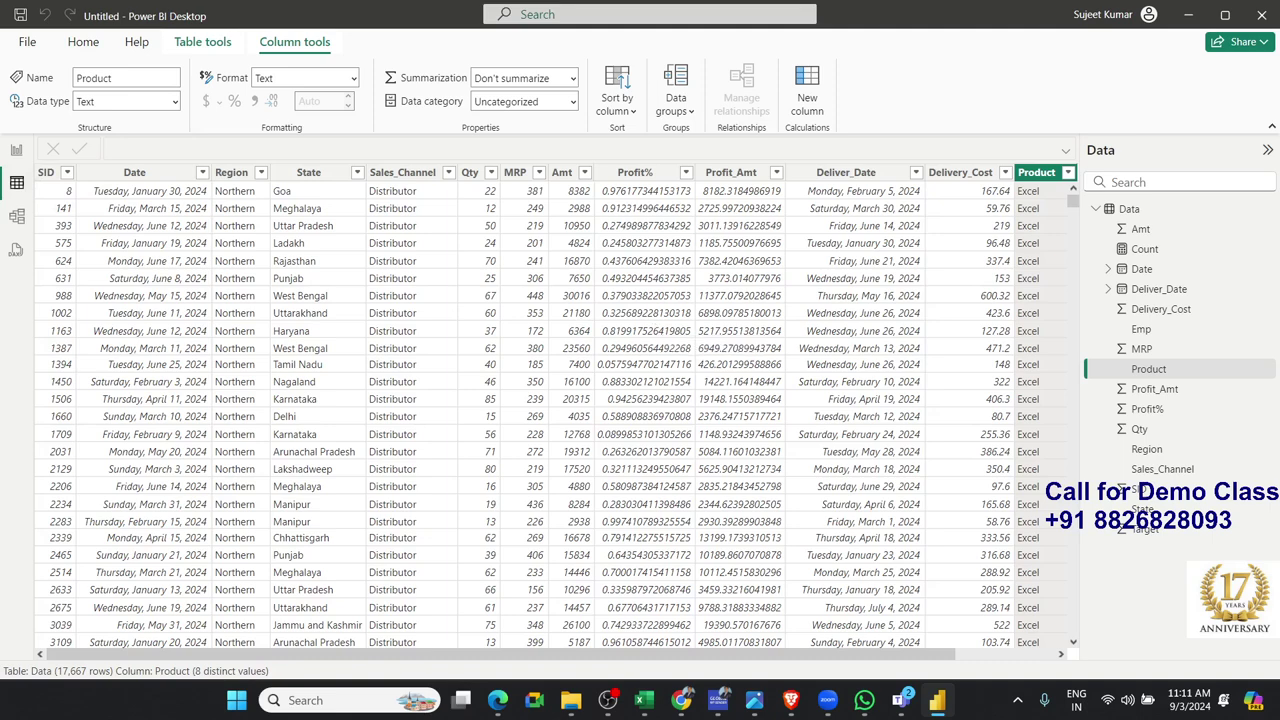
click(804, 108)
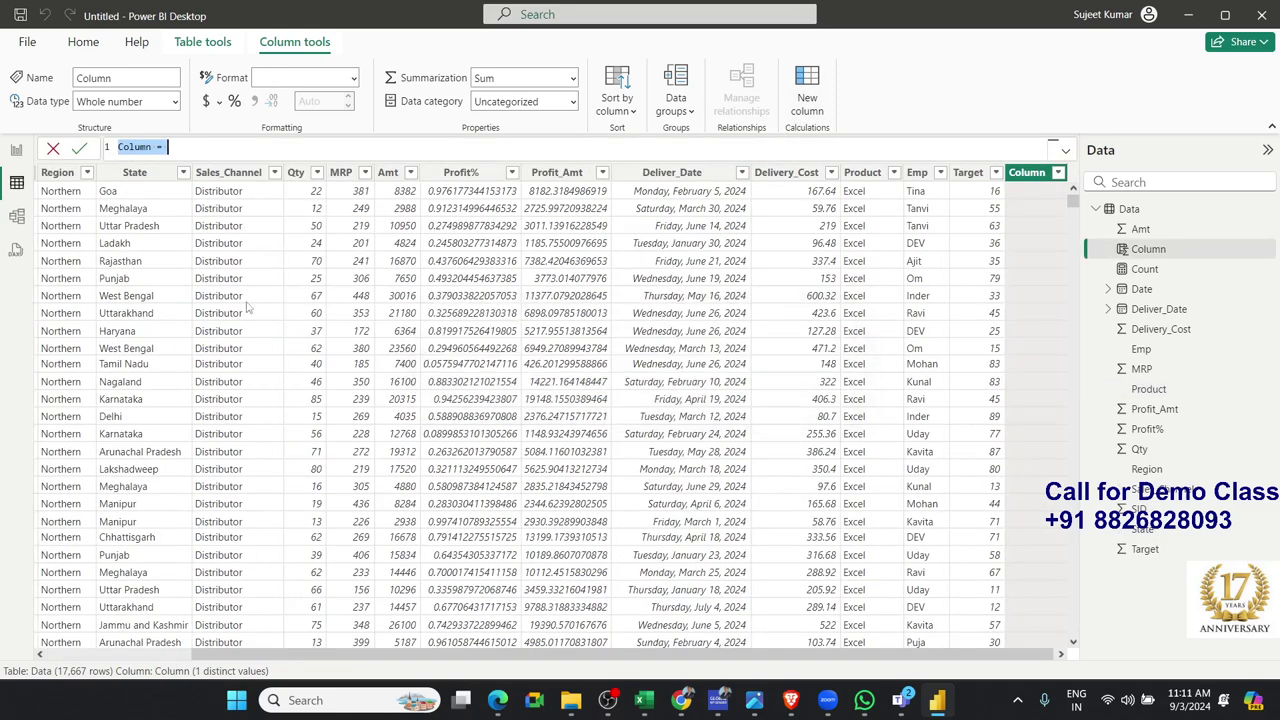
key(Escape)
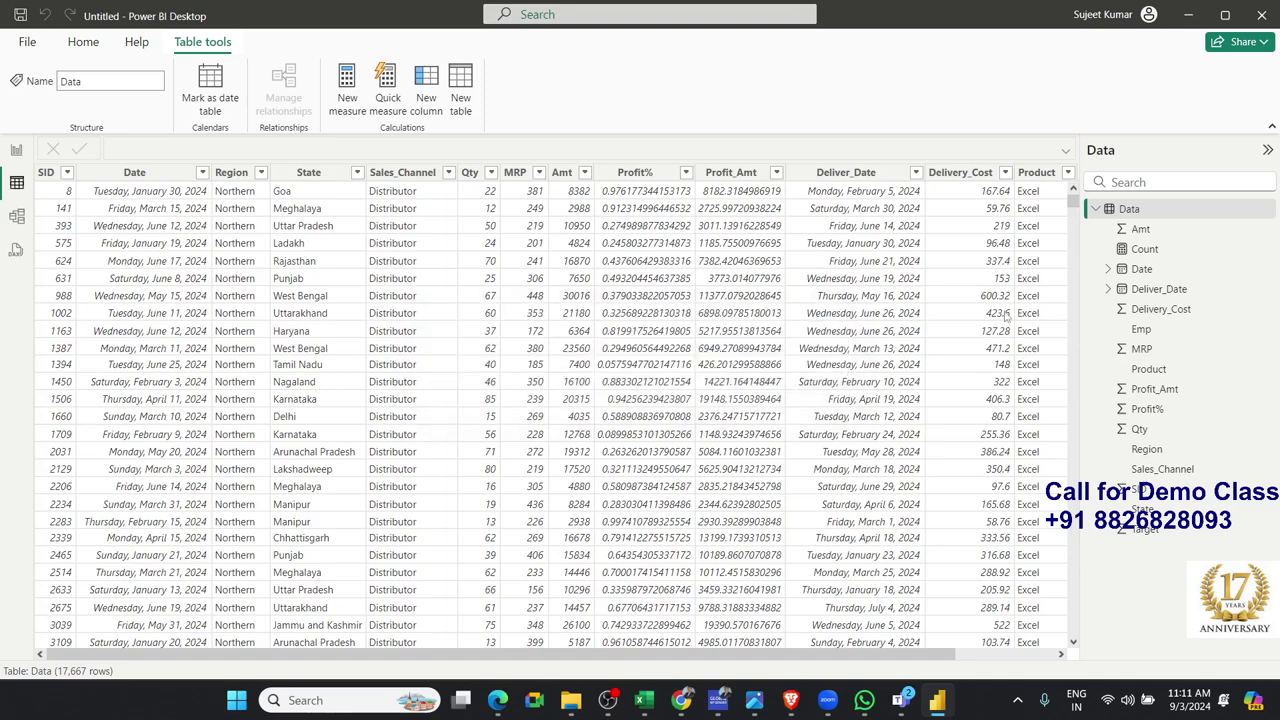
click(425, 100)
double_click(134, 147)
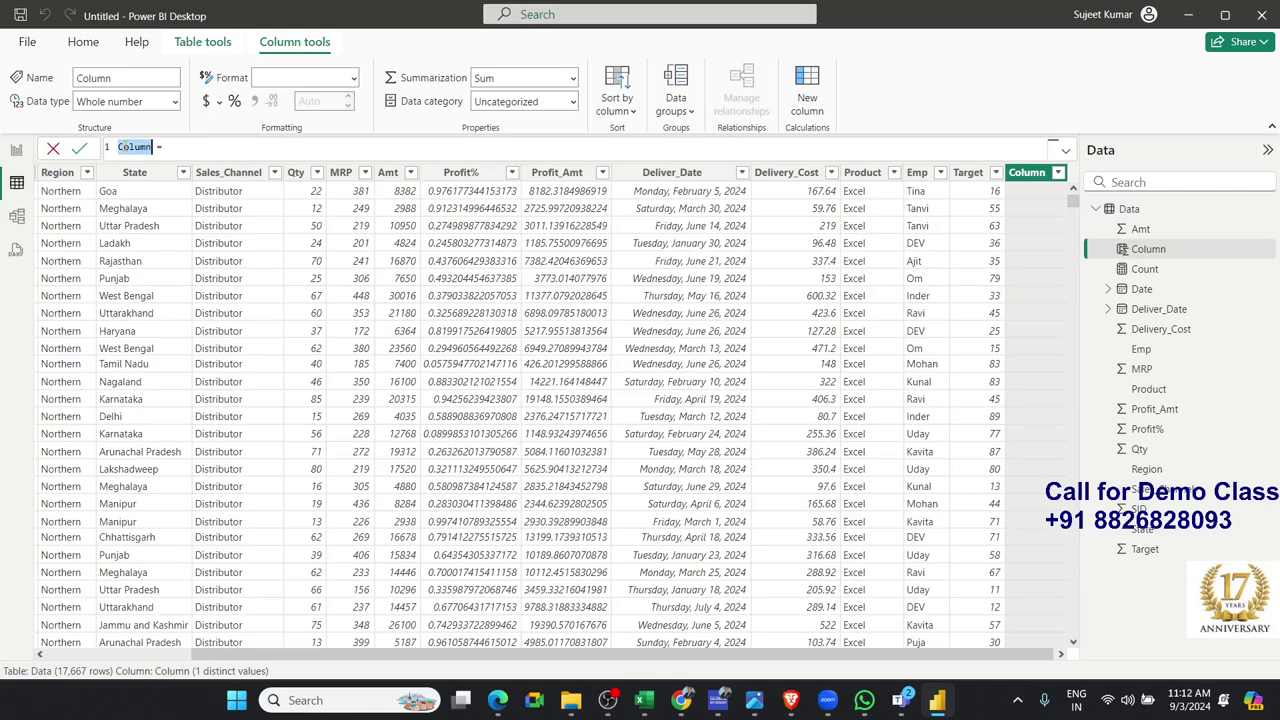
text(APPS)
Give APPS the formula IF(Data[Sales_Channel]="APP","APP") and scroll through the results
key(End)
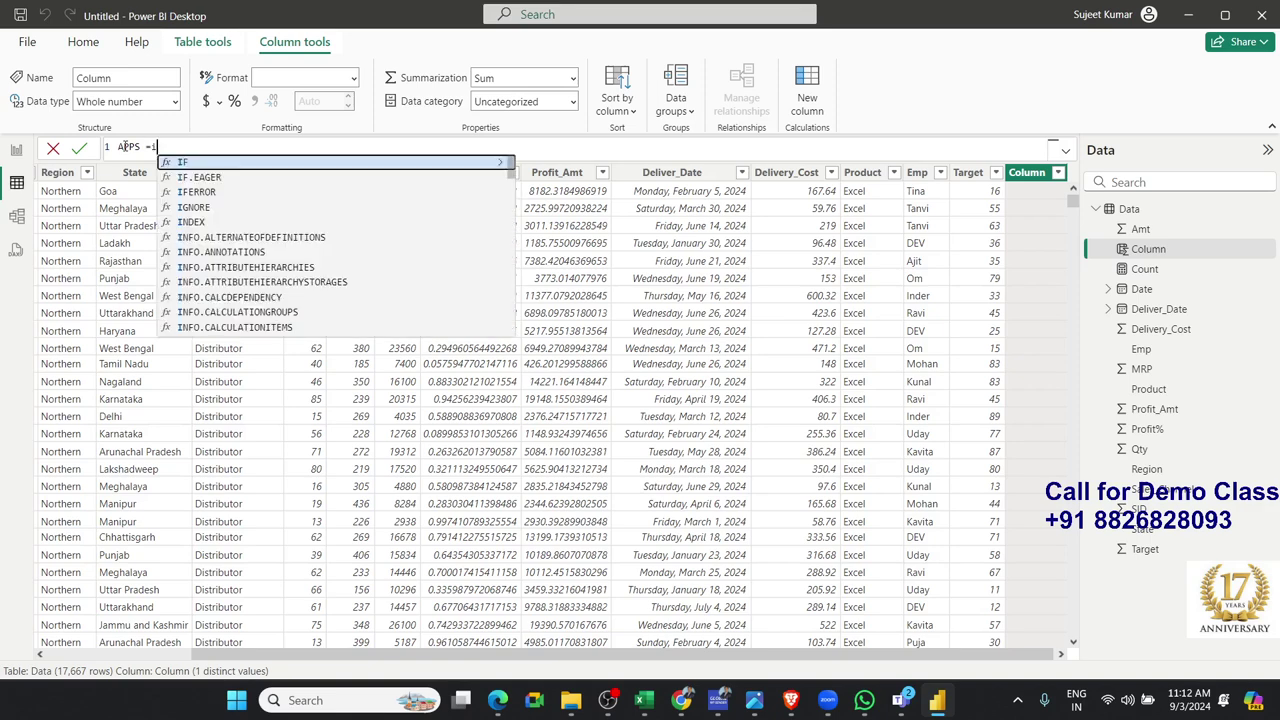
text(IF(app)
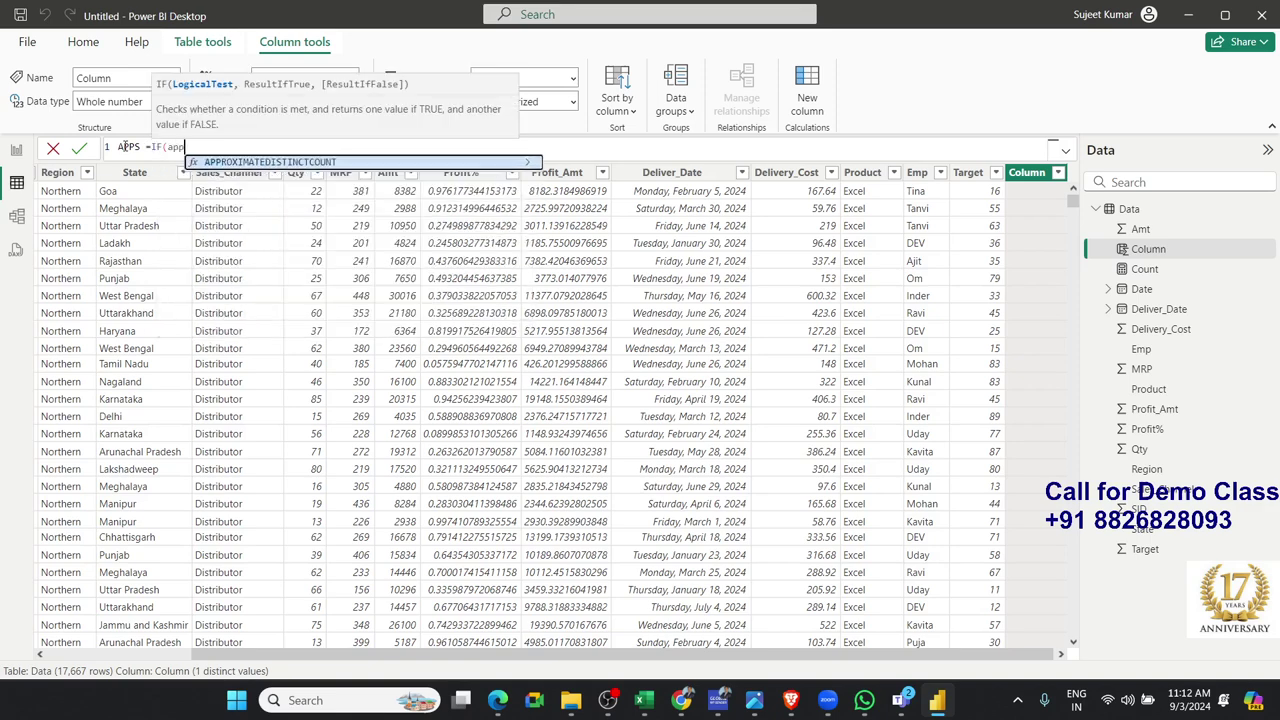
key(BackSpace)
key(BackSpace)
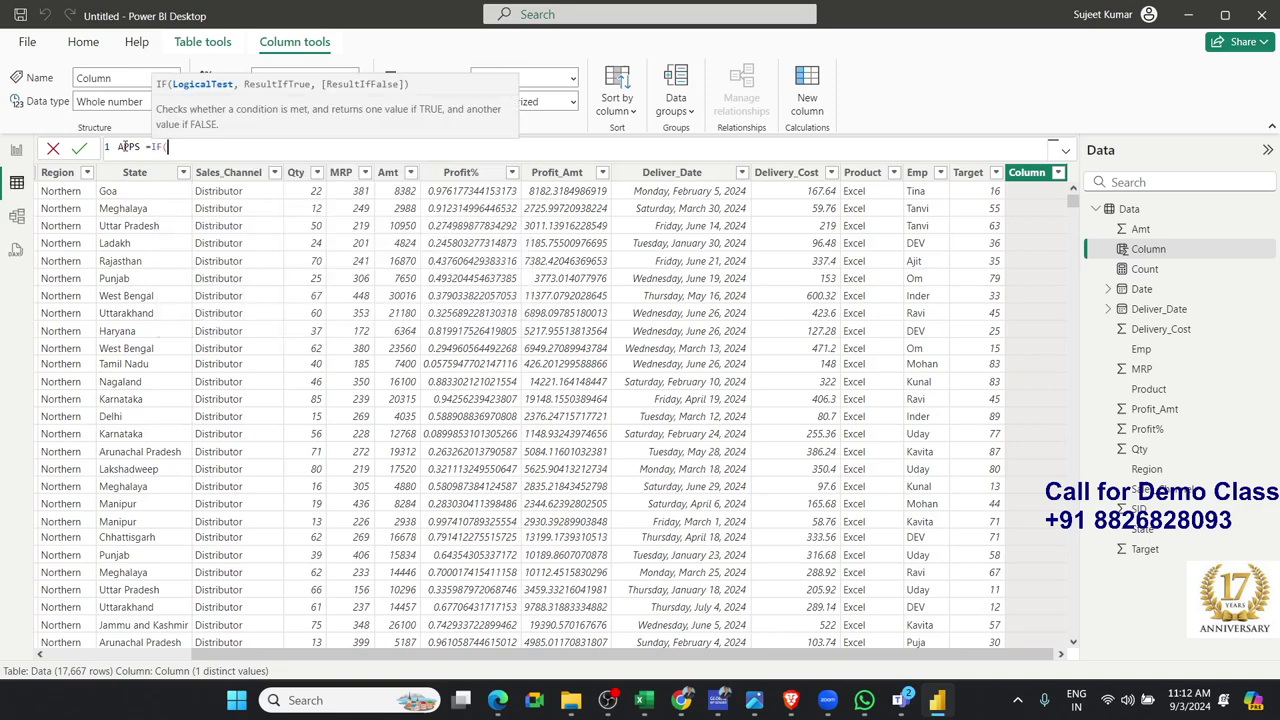
text(sal)
key(Tab)
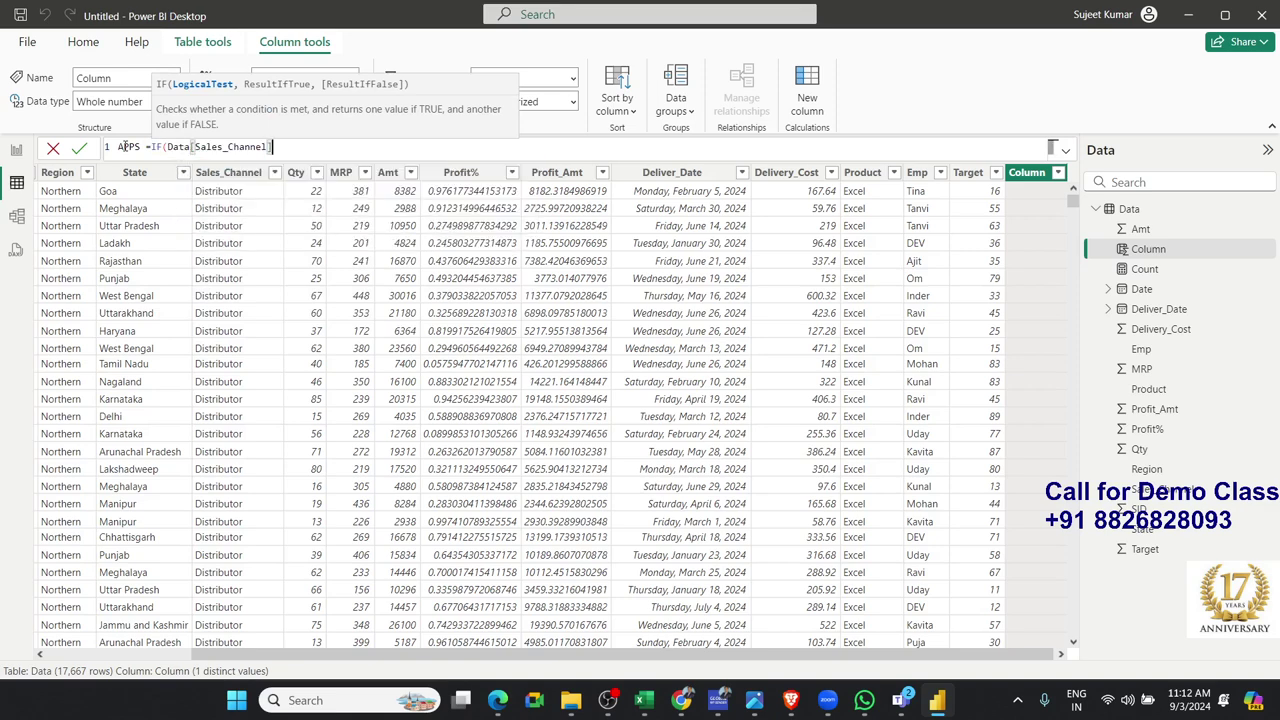
text(=)
text("APP",)
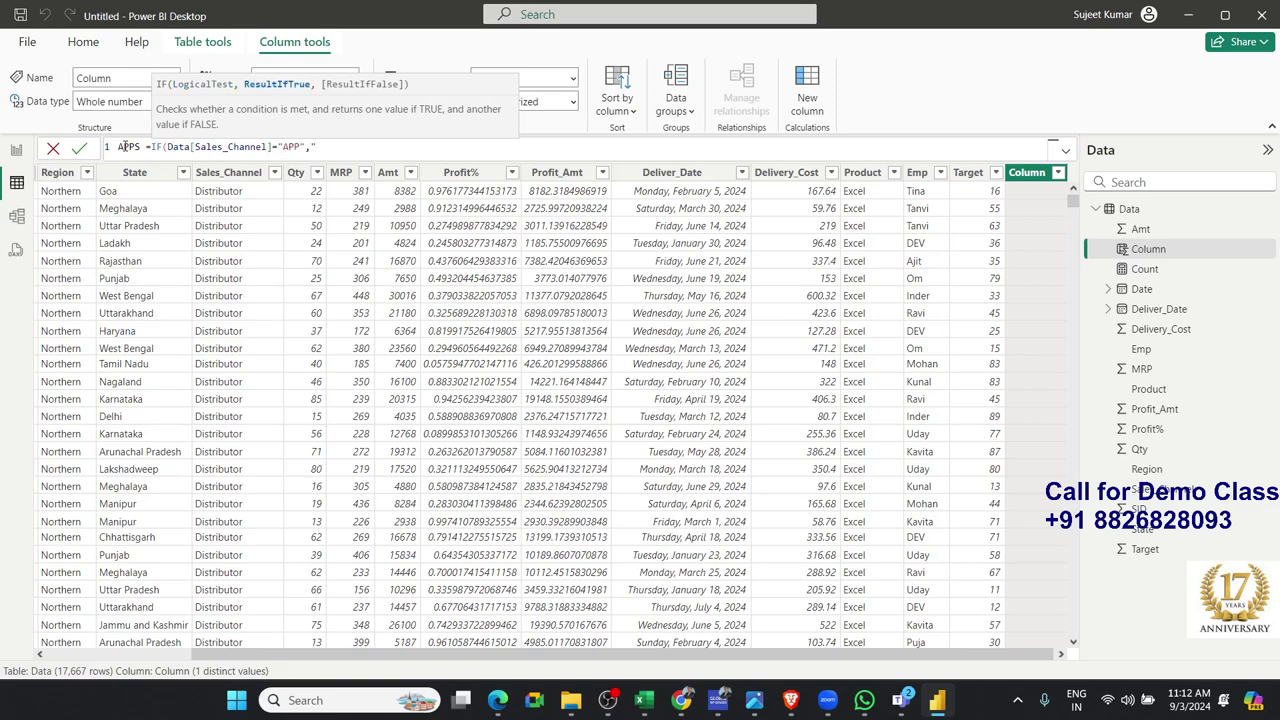
text(AP)
text())
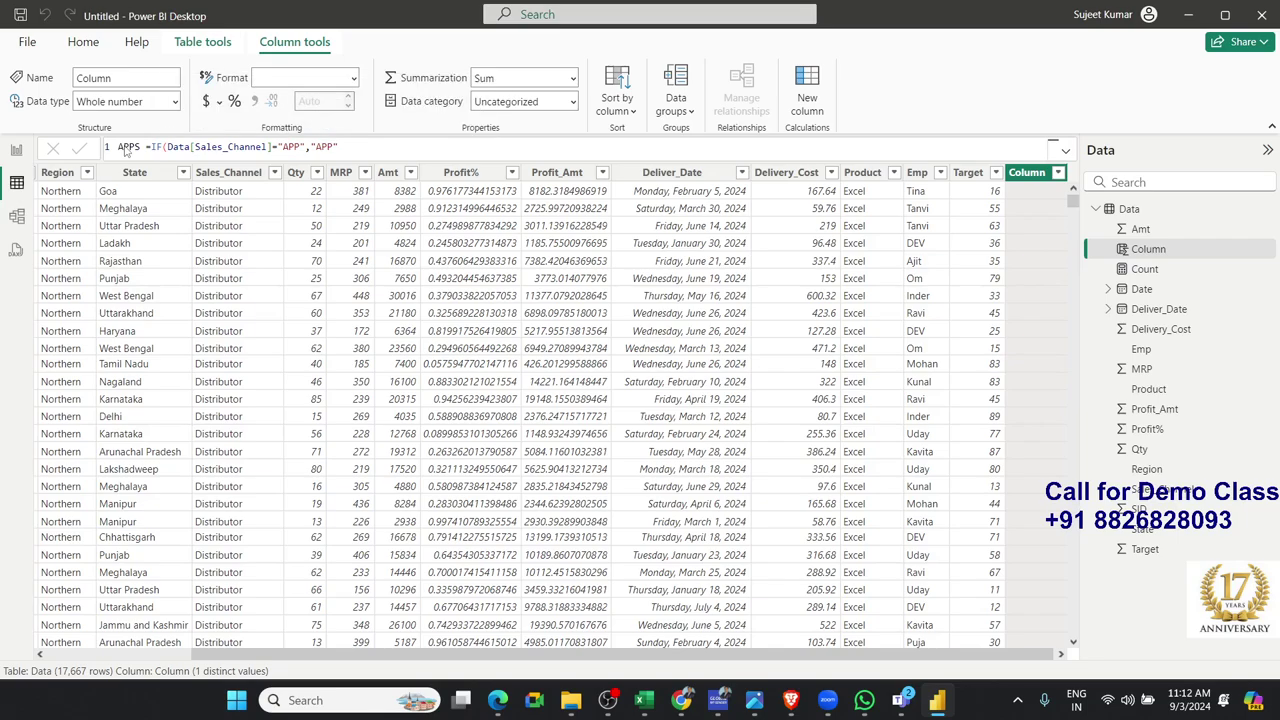
key(Return)
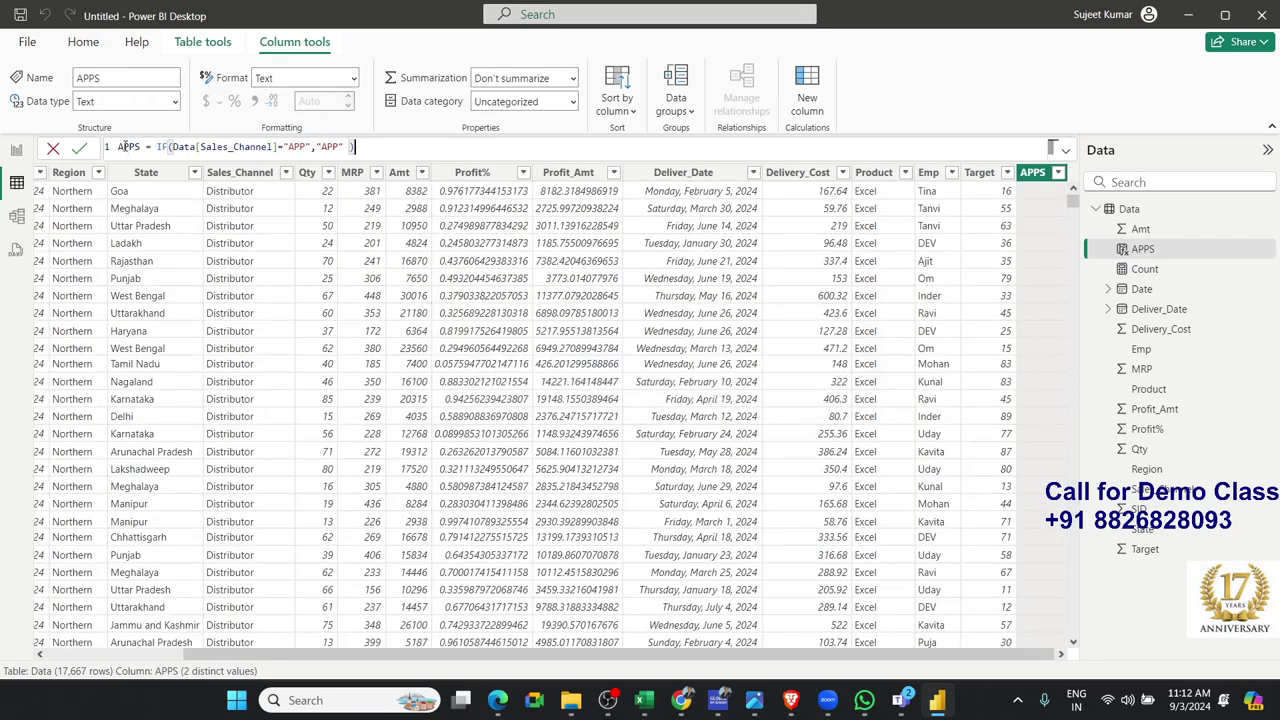
scroll(990, 298, down, 5)
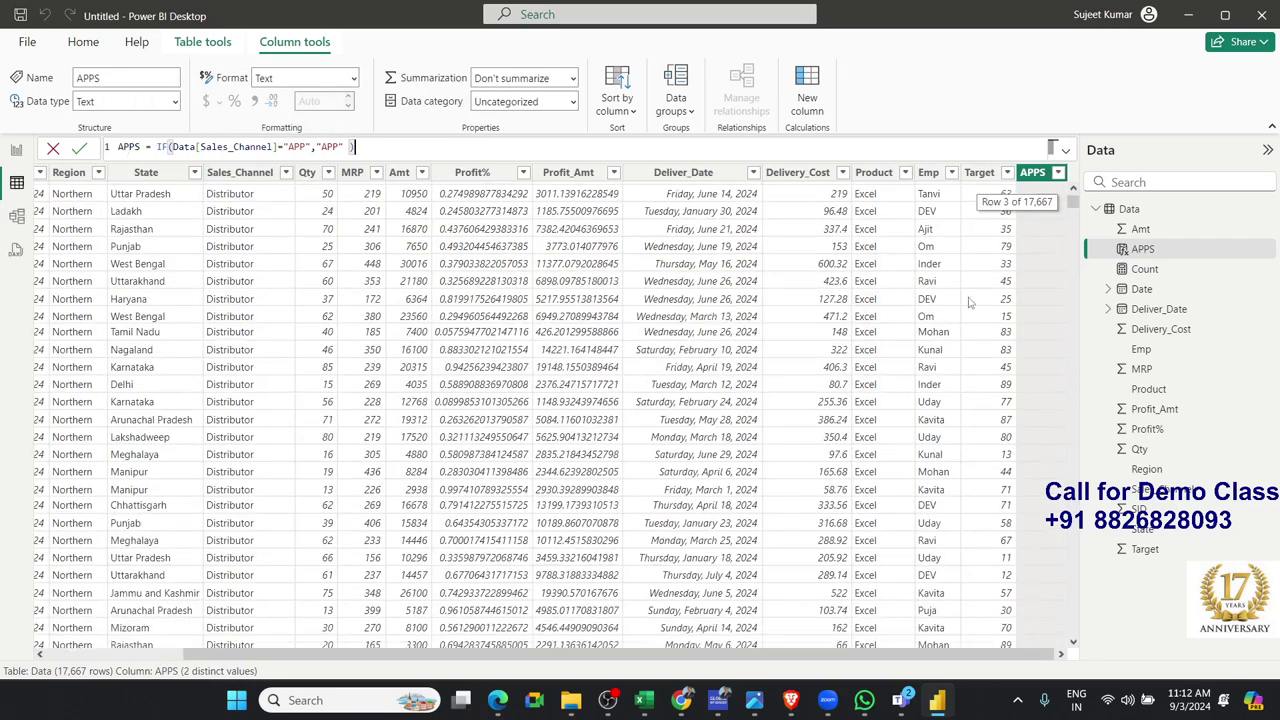
scroll(990, 298, down, 10)
scroll(990, 298, down, 10)
scroll(990, 298, up, 5)
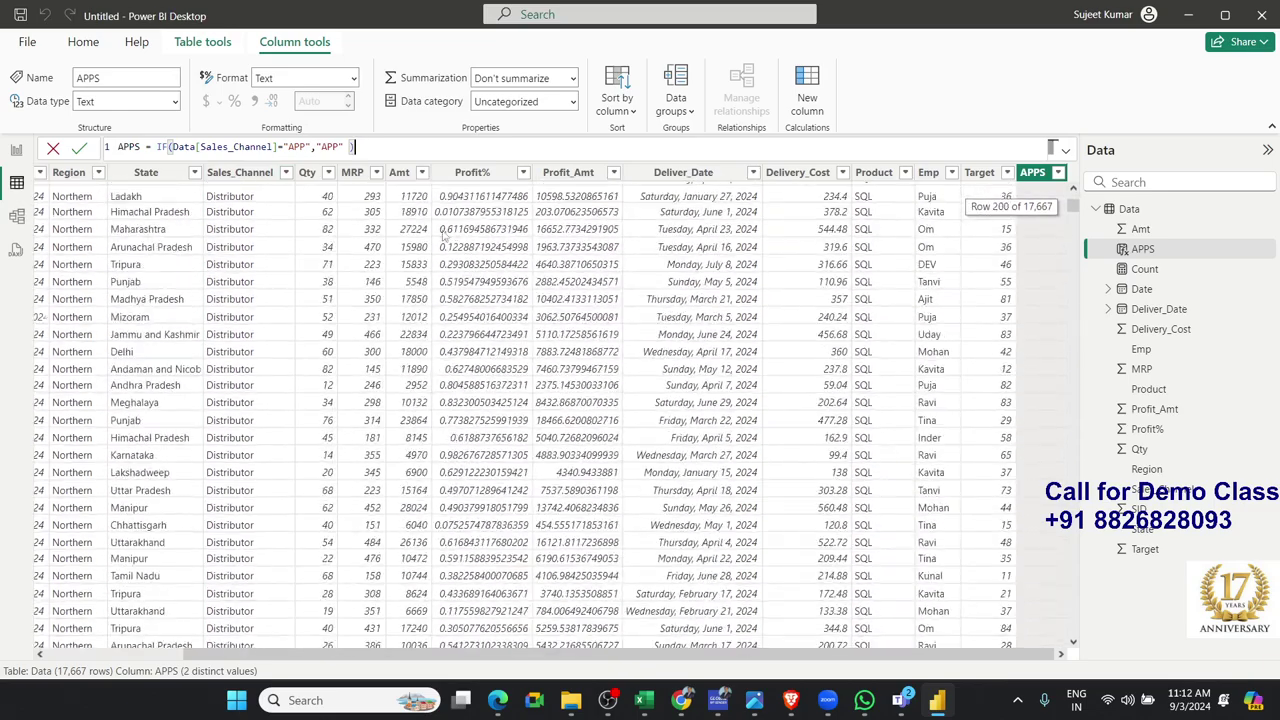
Sort the Data table ascending by SID, then return to the report page's Count card
click(39, 172)
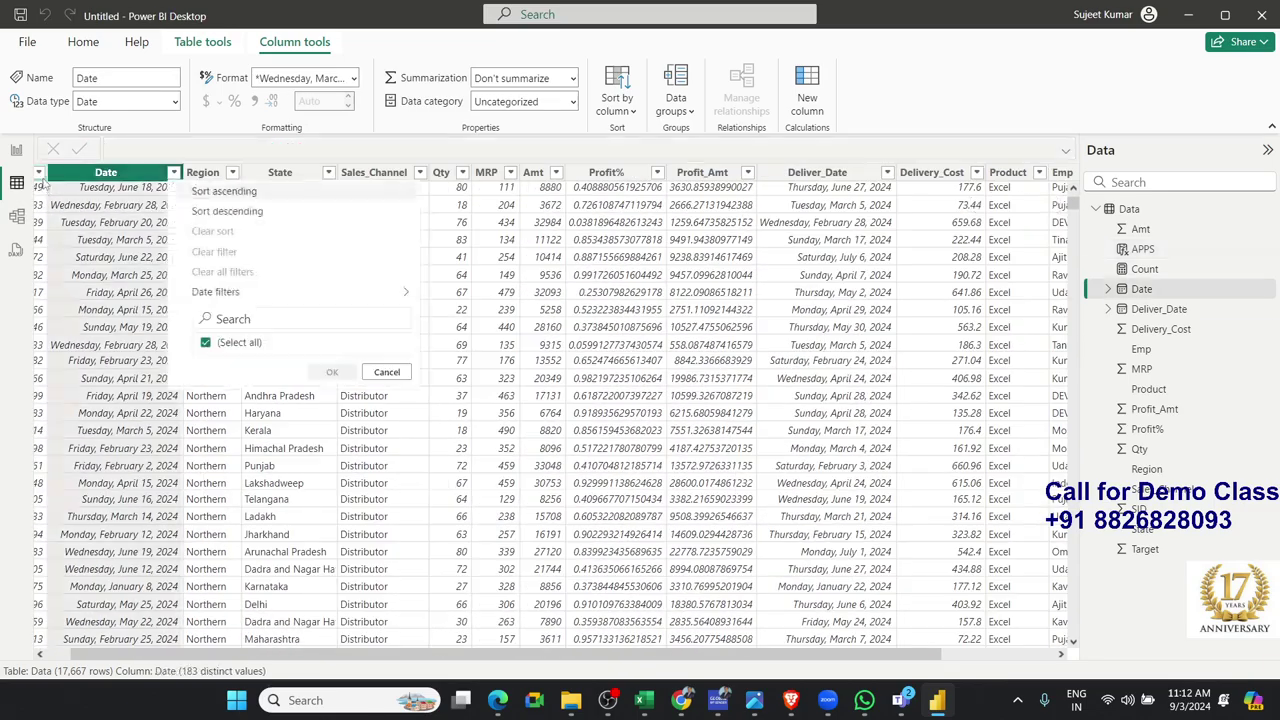
click(627, 604)
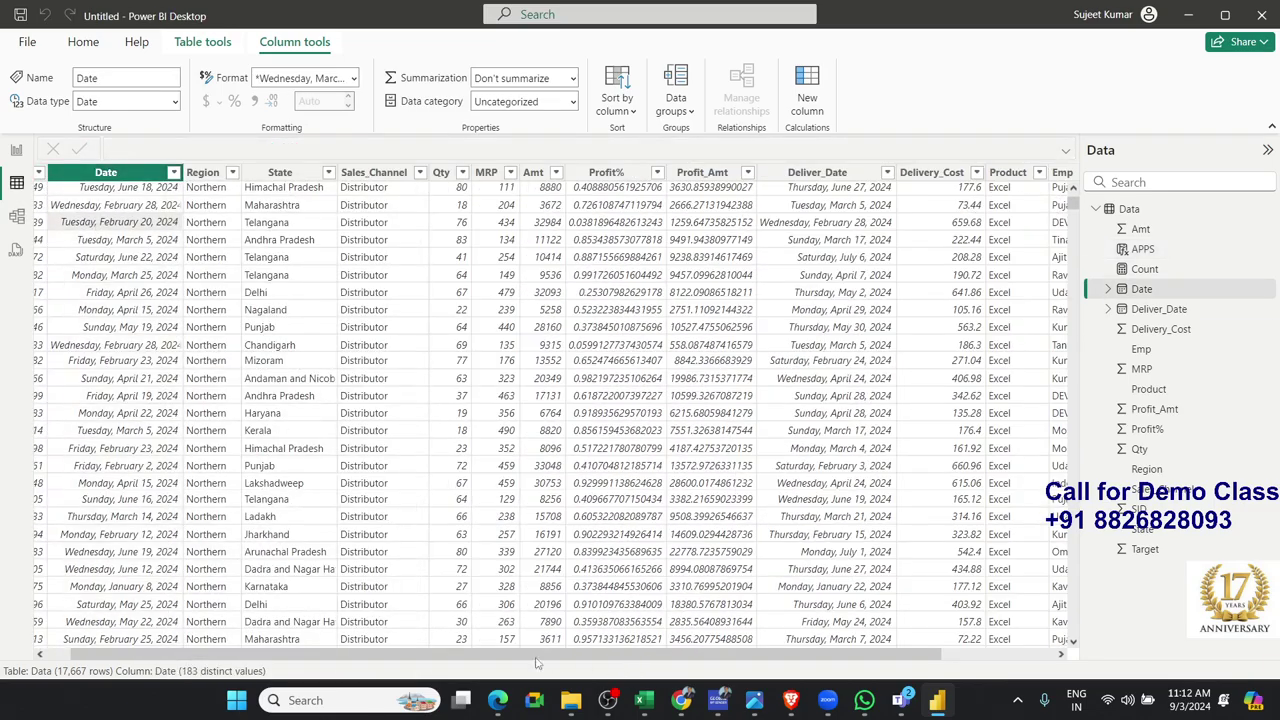
drag(485, 659, 281, 593)
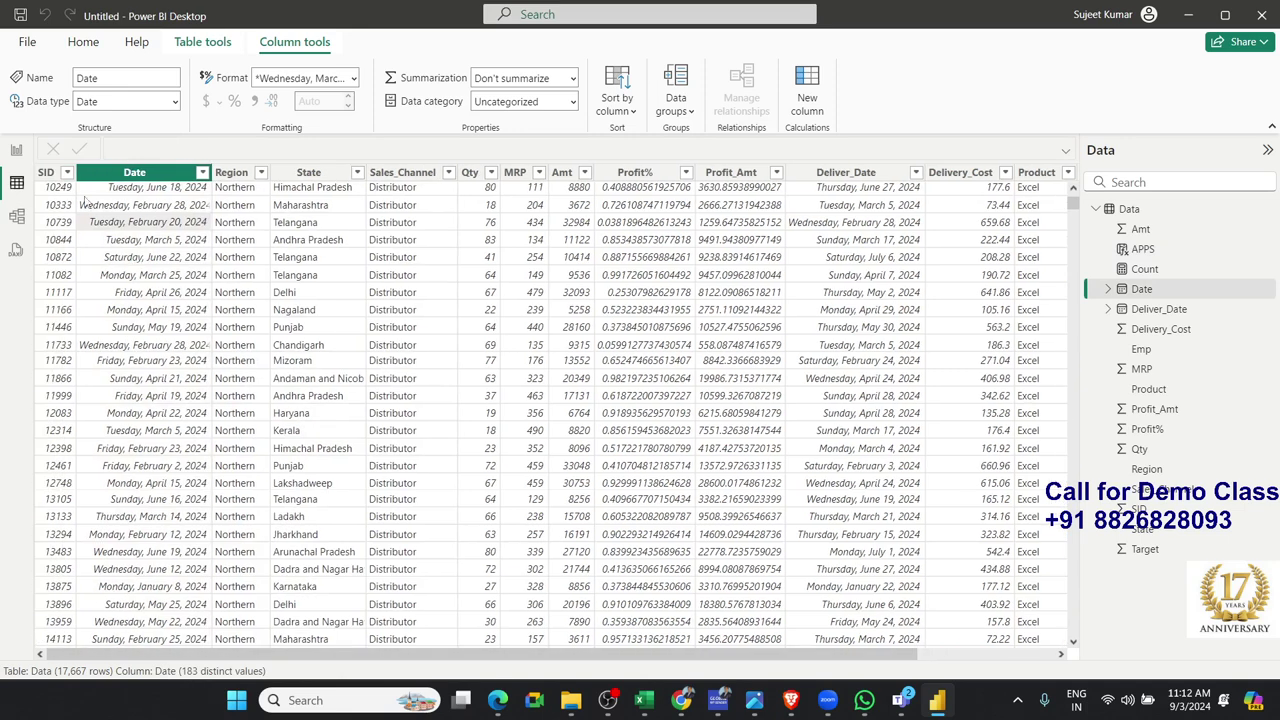
click(66, 174)
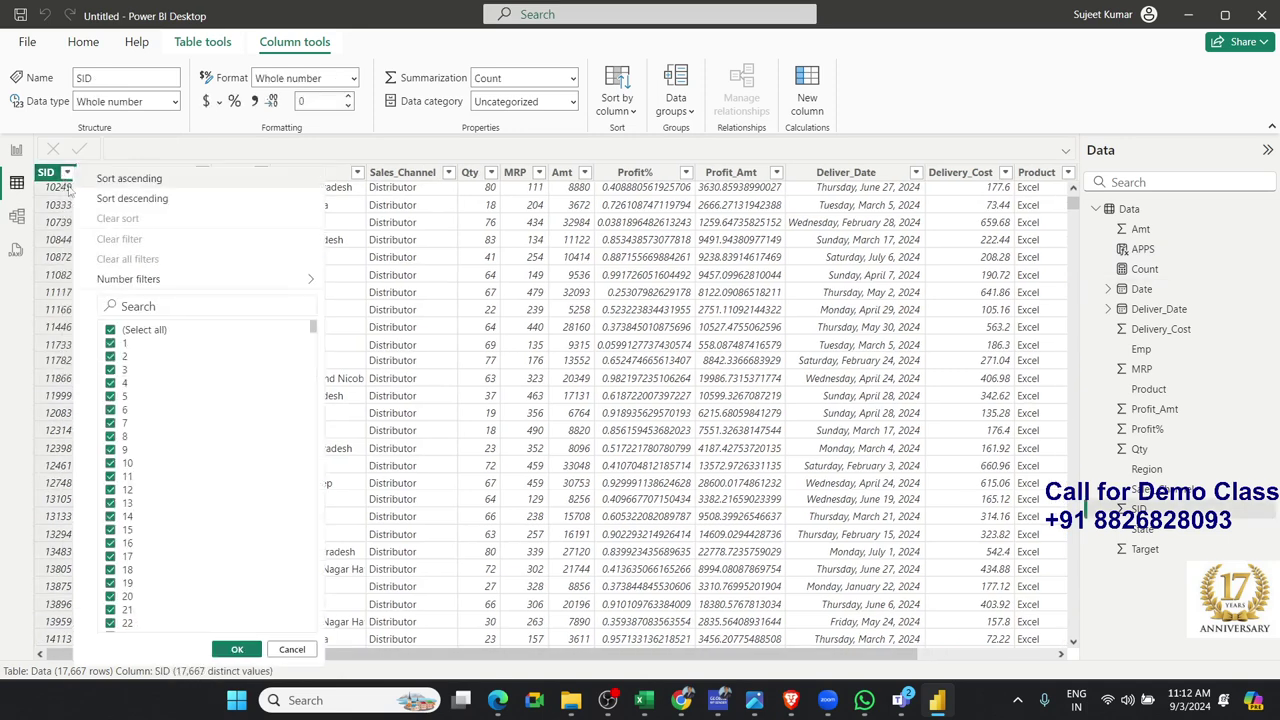
click(130, 182)
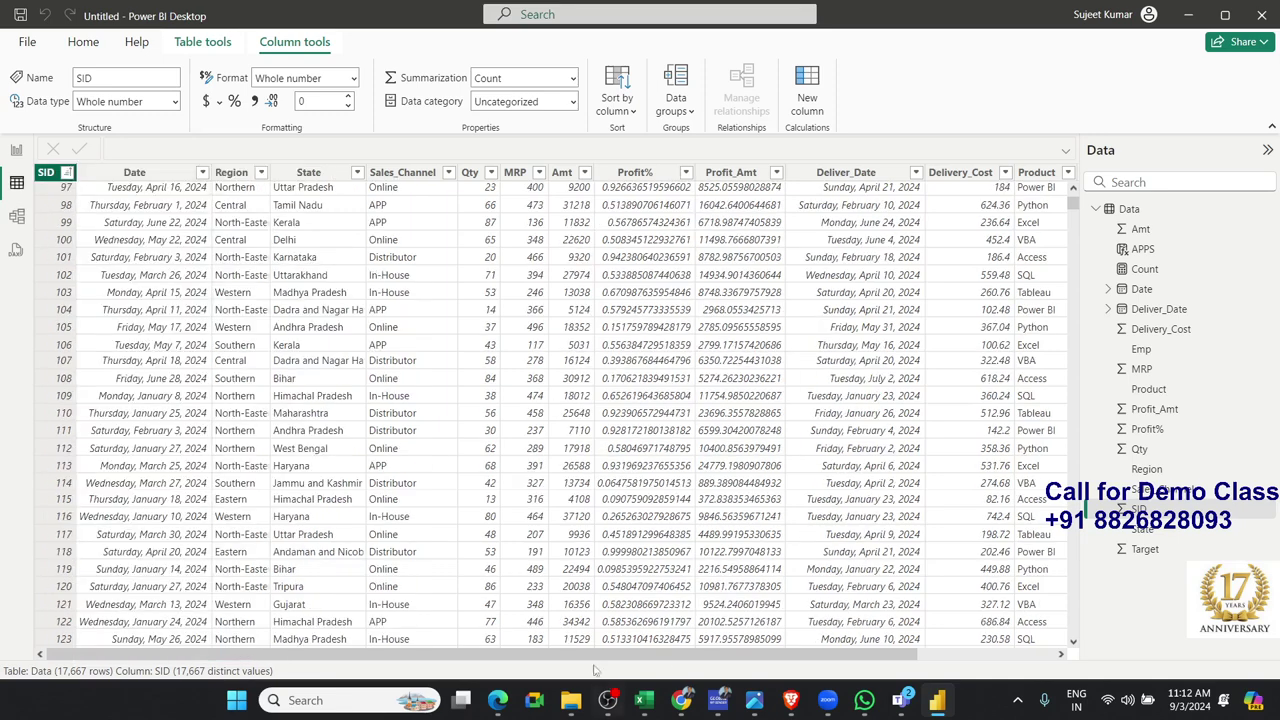
drag(597, 656, 870, 663)
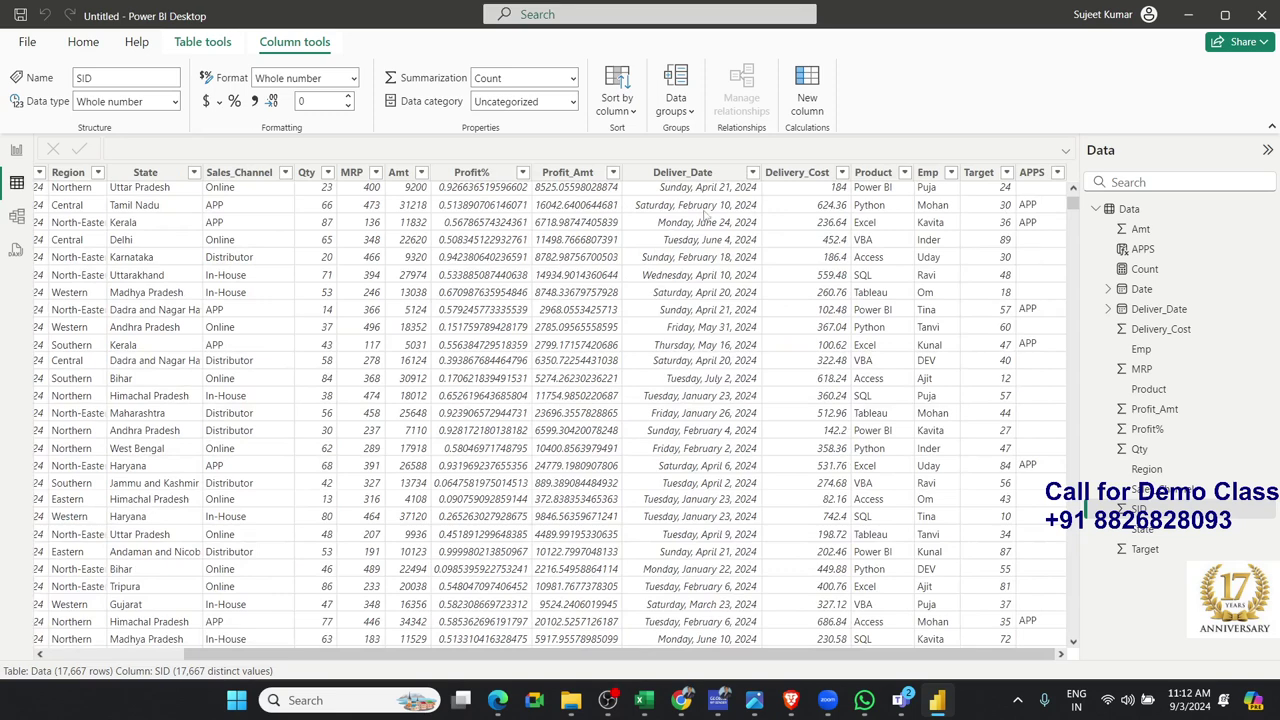
click(16, 149)
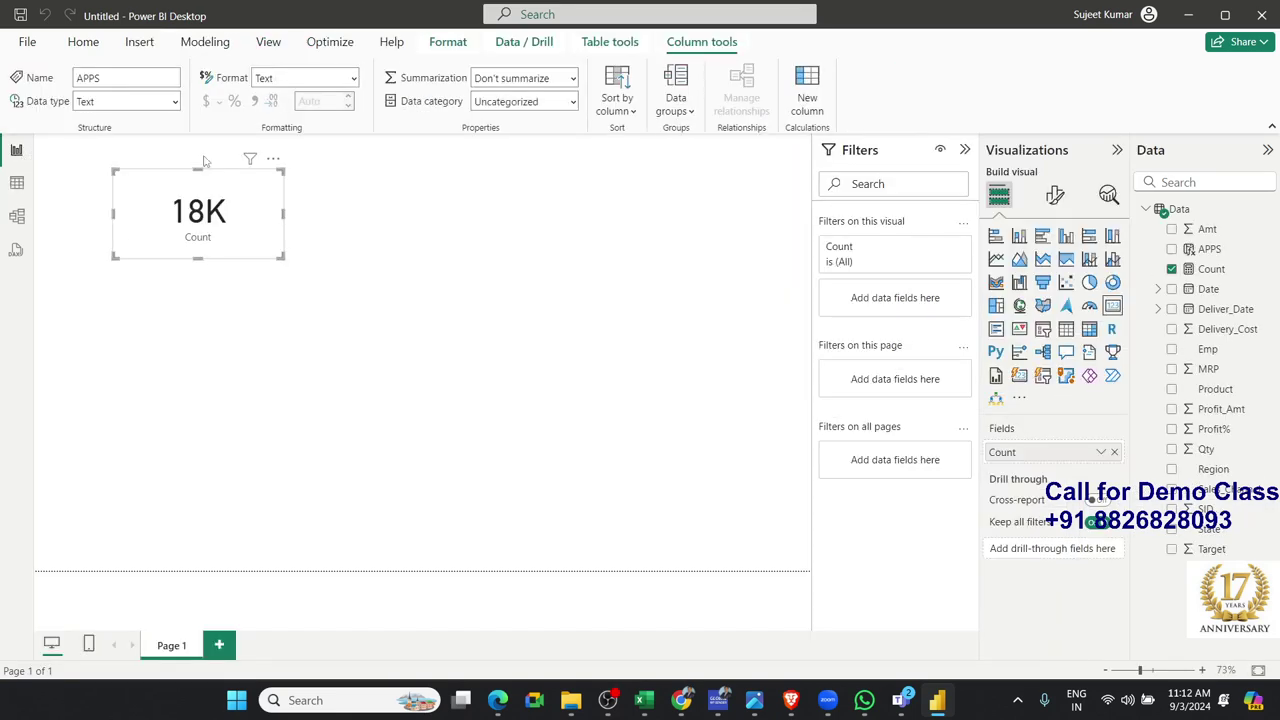
Point the Count measure at Data[APPS] so the card reads 4357, and drag the card left
click(423, 194)
click(250, 165)
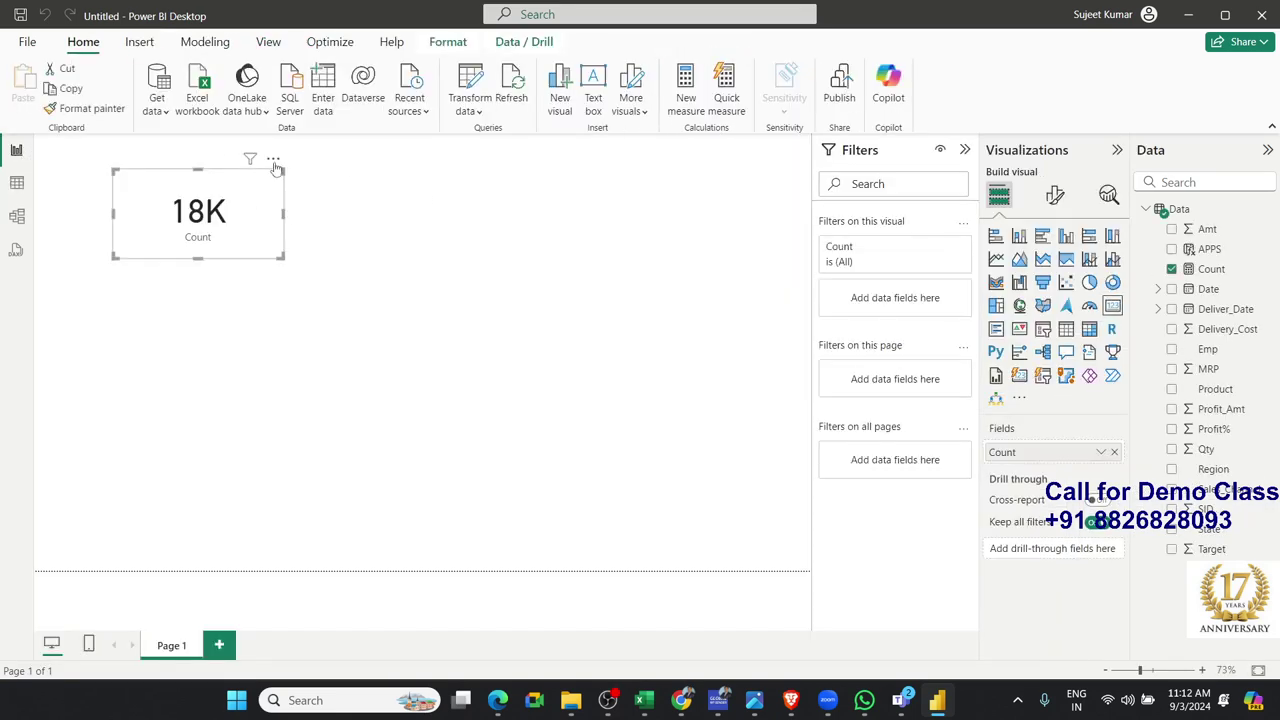
click(1211, 269)
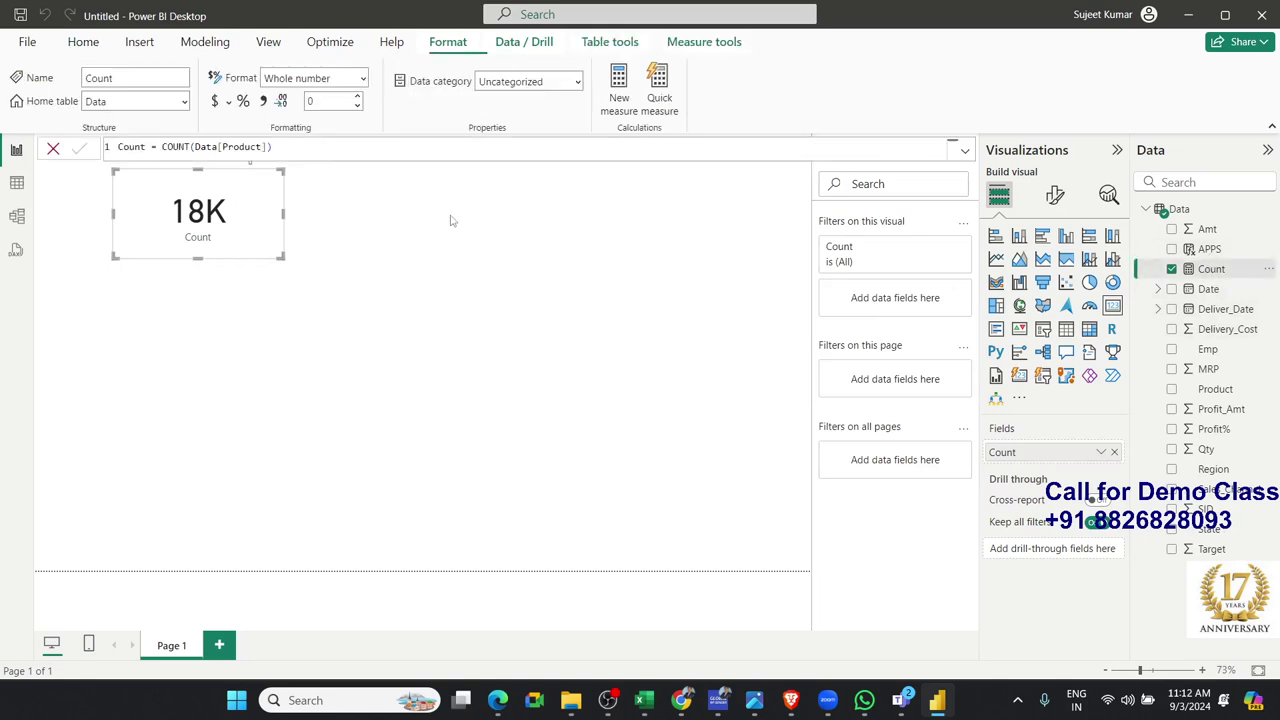
click(285, 151)
key(BackSpace)
key(BackSpace)
key(BackSpace)
key(BackSpace)
key(BackSpace)
key(BackSpace)
key(BackSpace)
key(BackSpace)
key(BackSpace)
key(BackSpace)
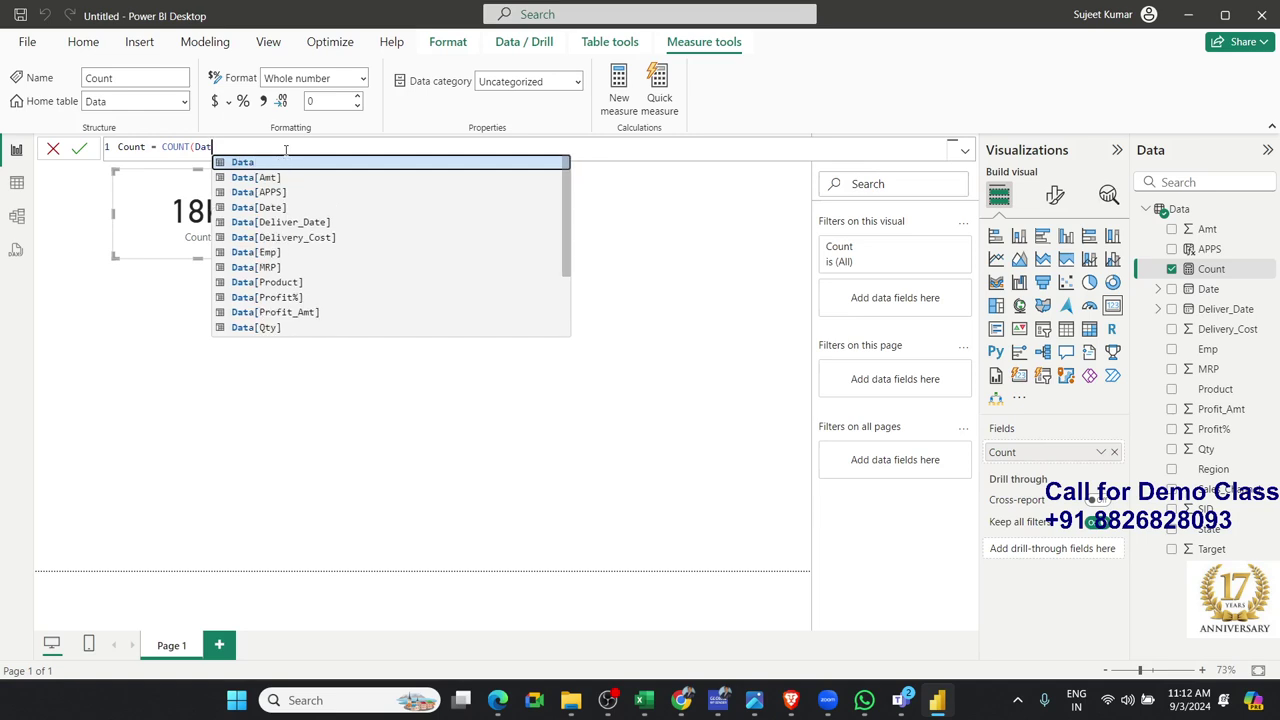
key(Down)
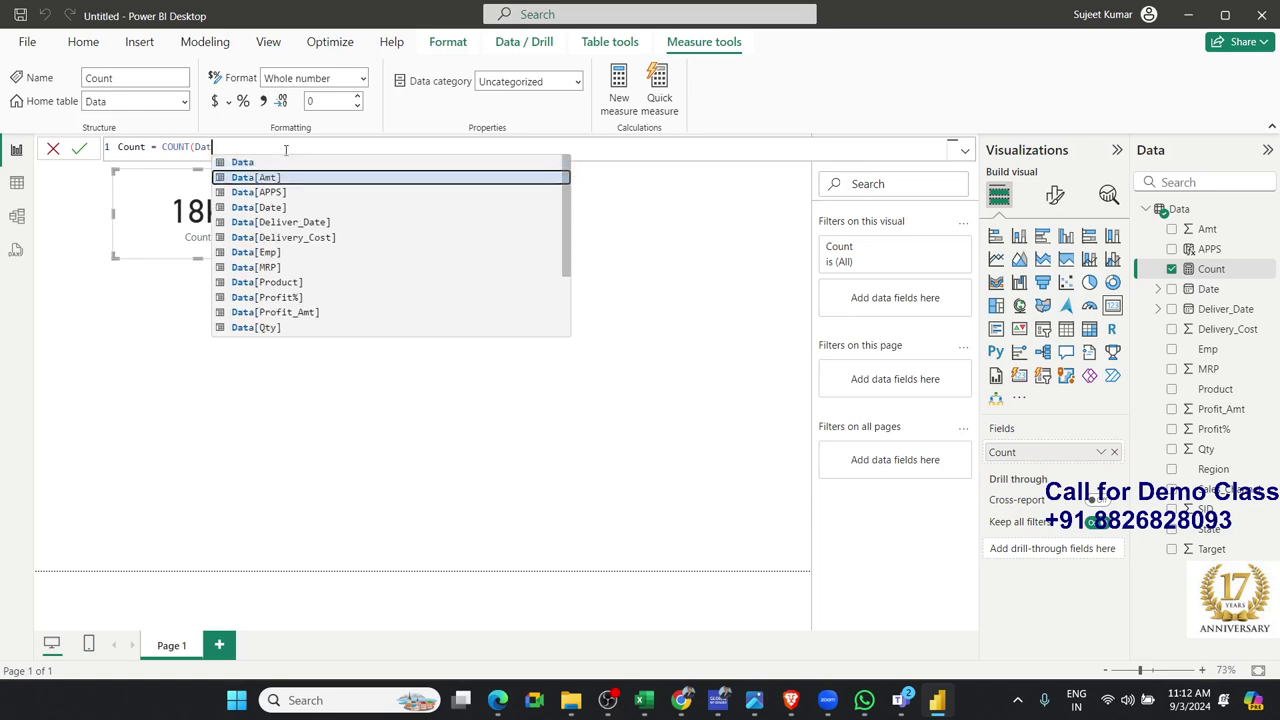
key(Down)
key(Tab)
text())
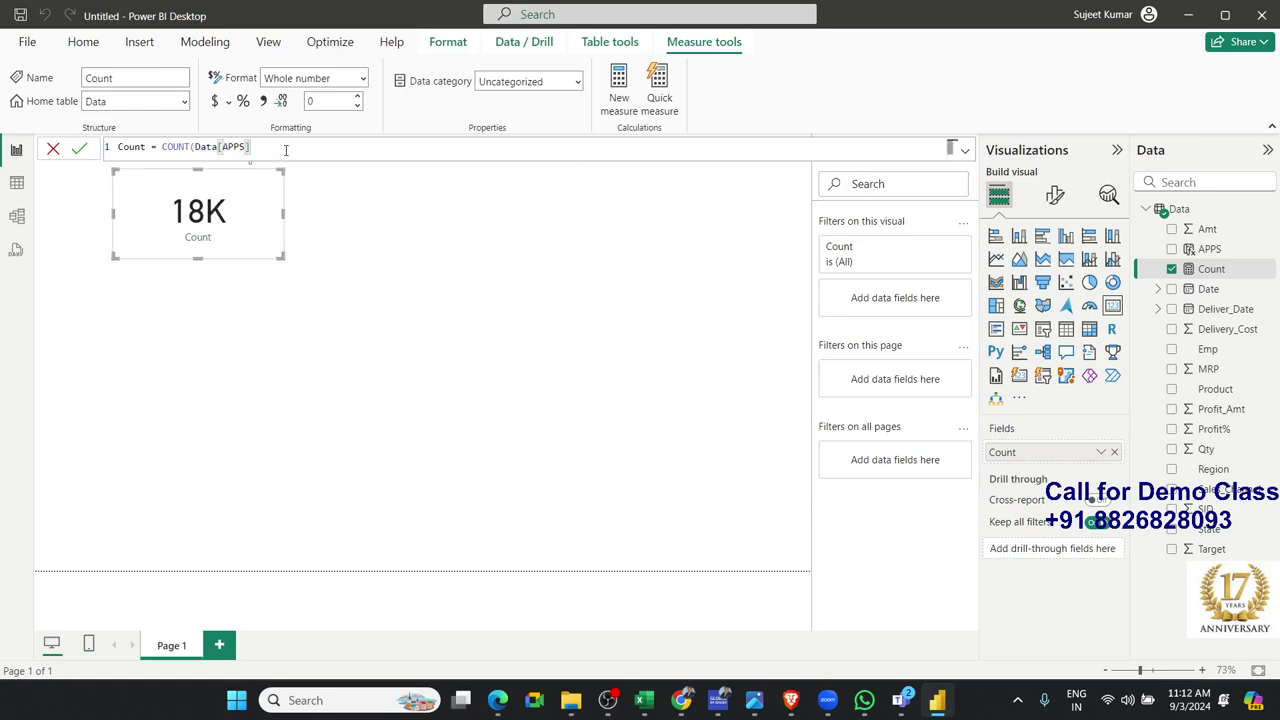
text())
key(Return)
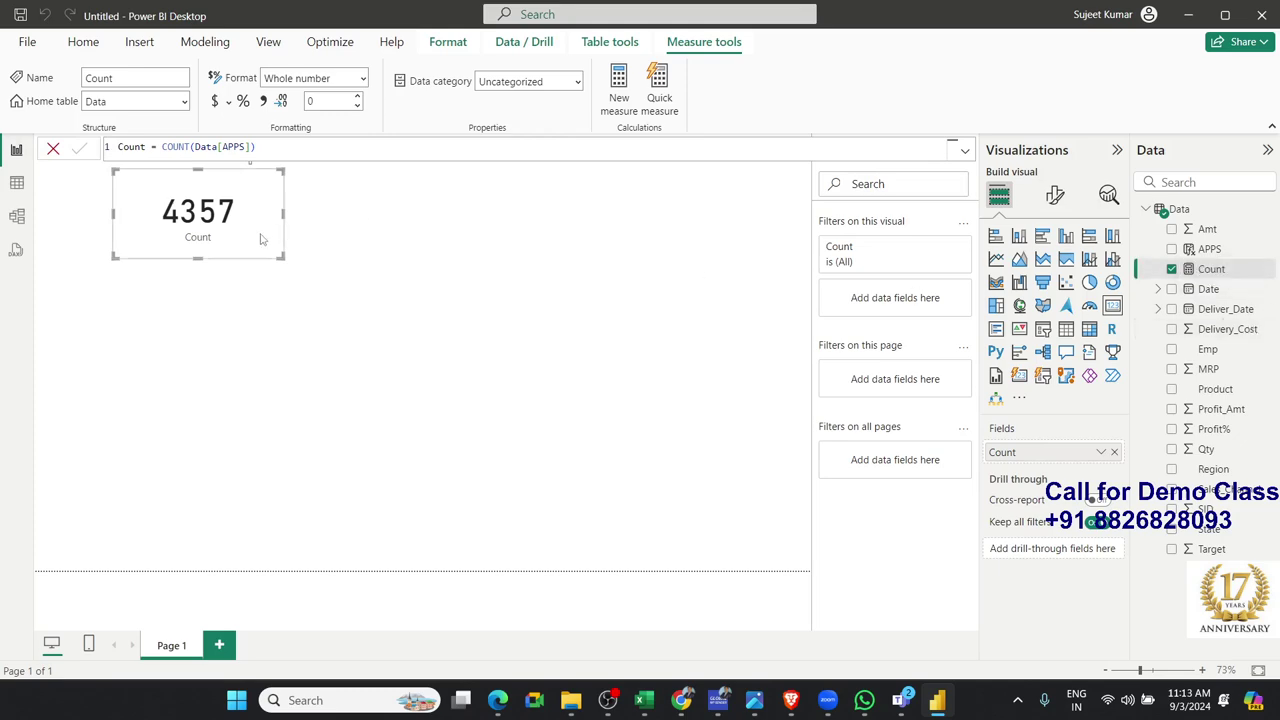
drag(263, 237, 210, 240)
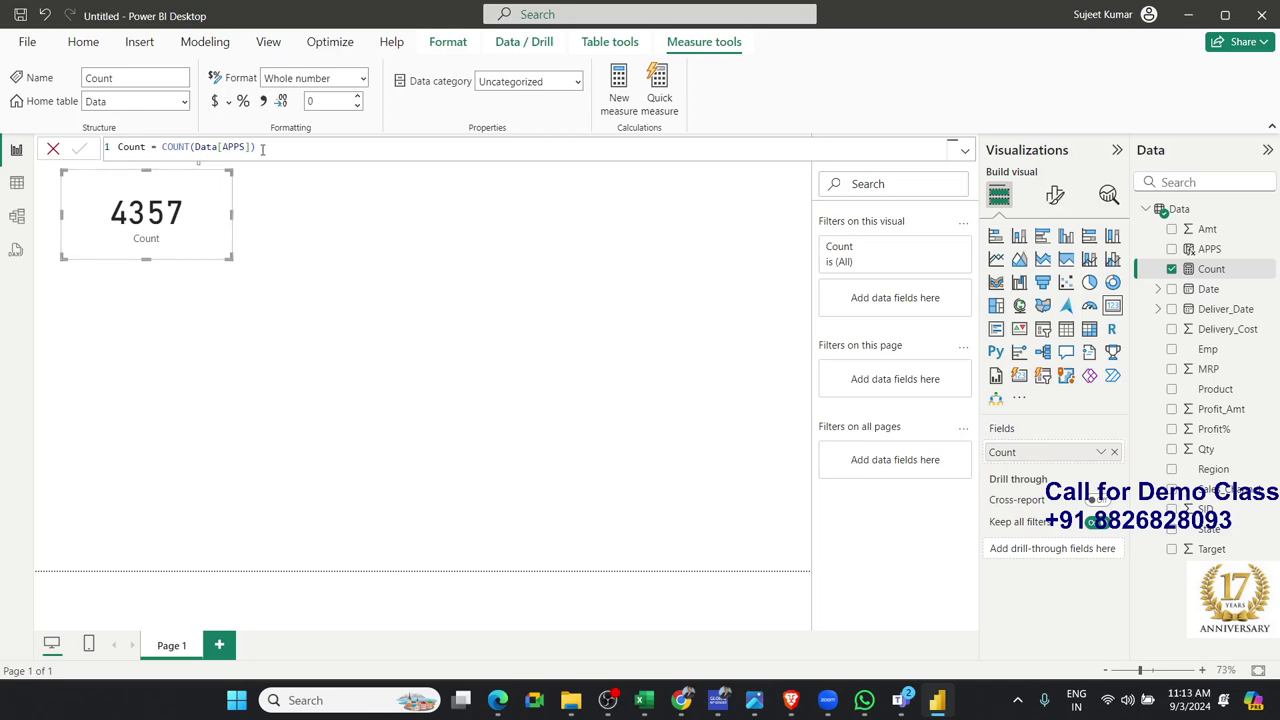
drag(262, 149, 167, 147)
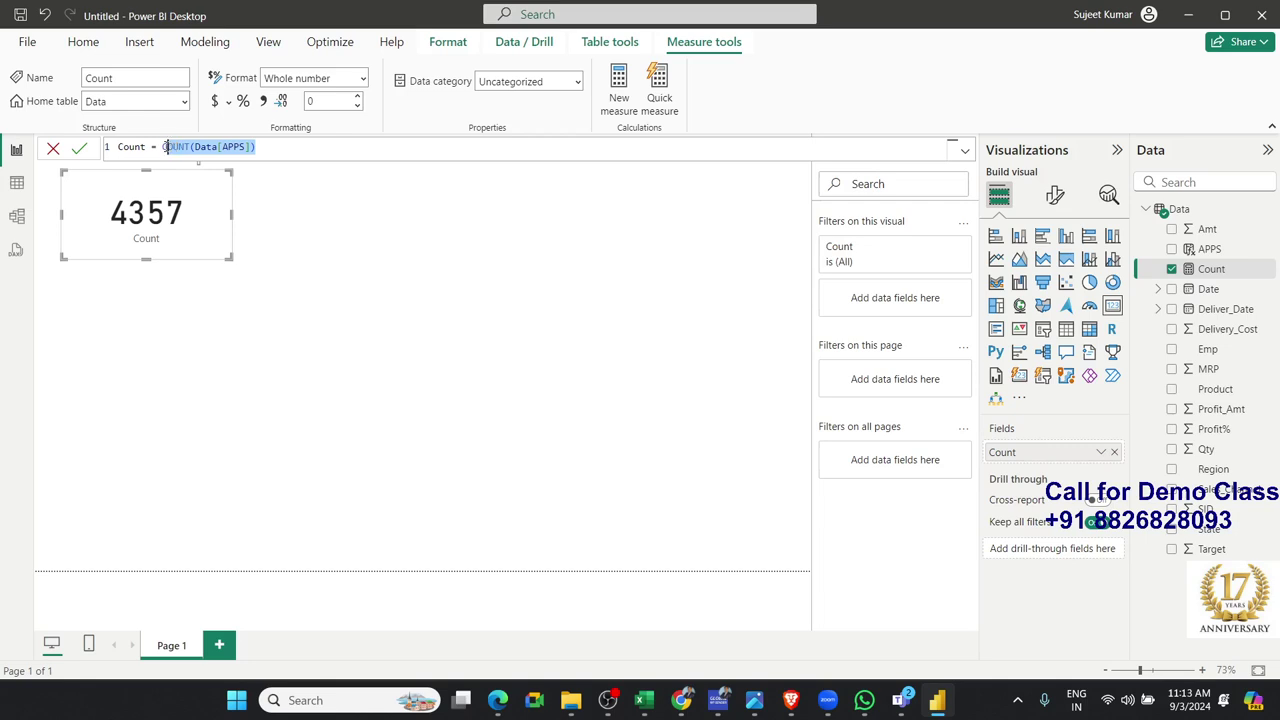
Redefine the Count measure as COUNTBLANK(Data[APPS]) so the card reads 13K
text(c)
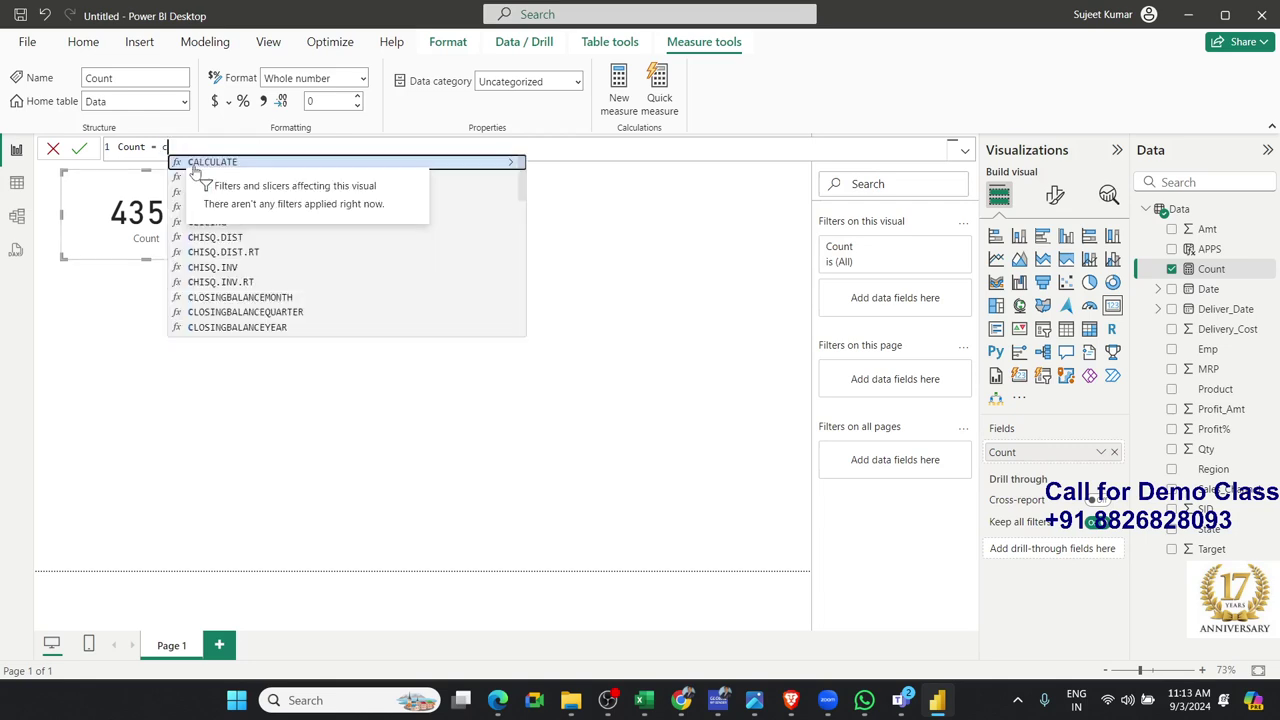
text(oun)
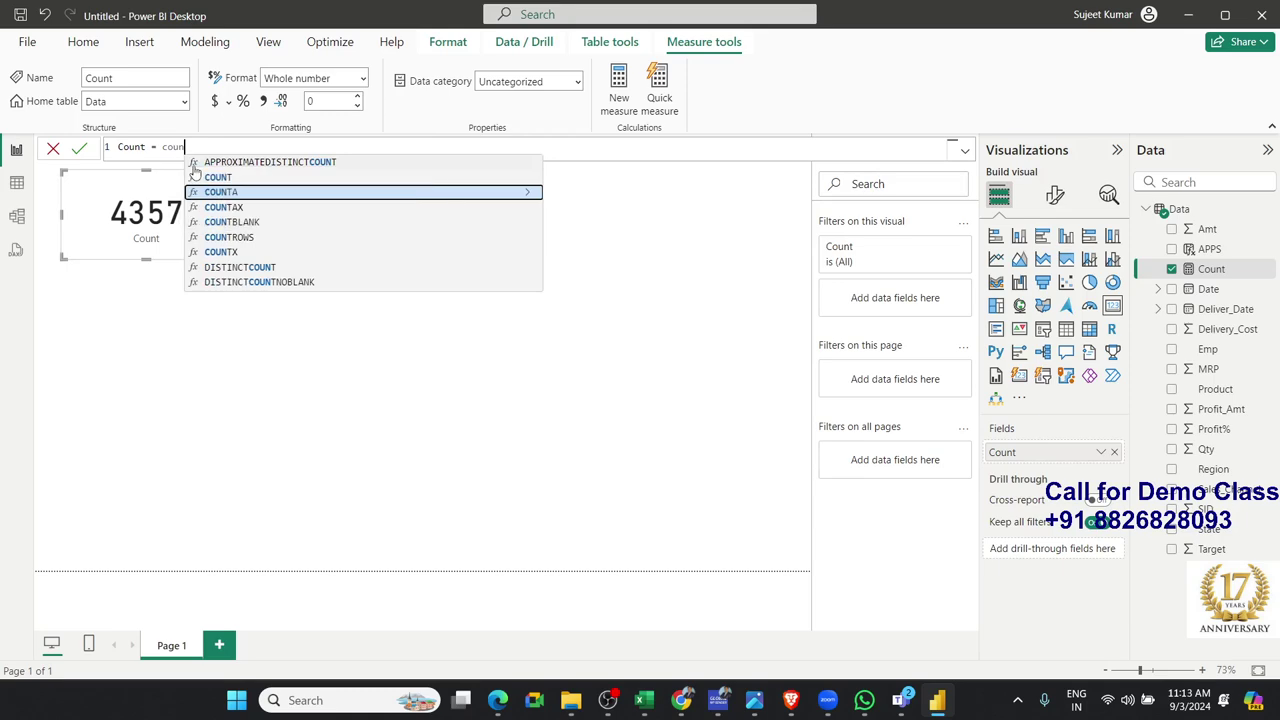
key(Down)
key(Down)
key(Tab)
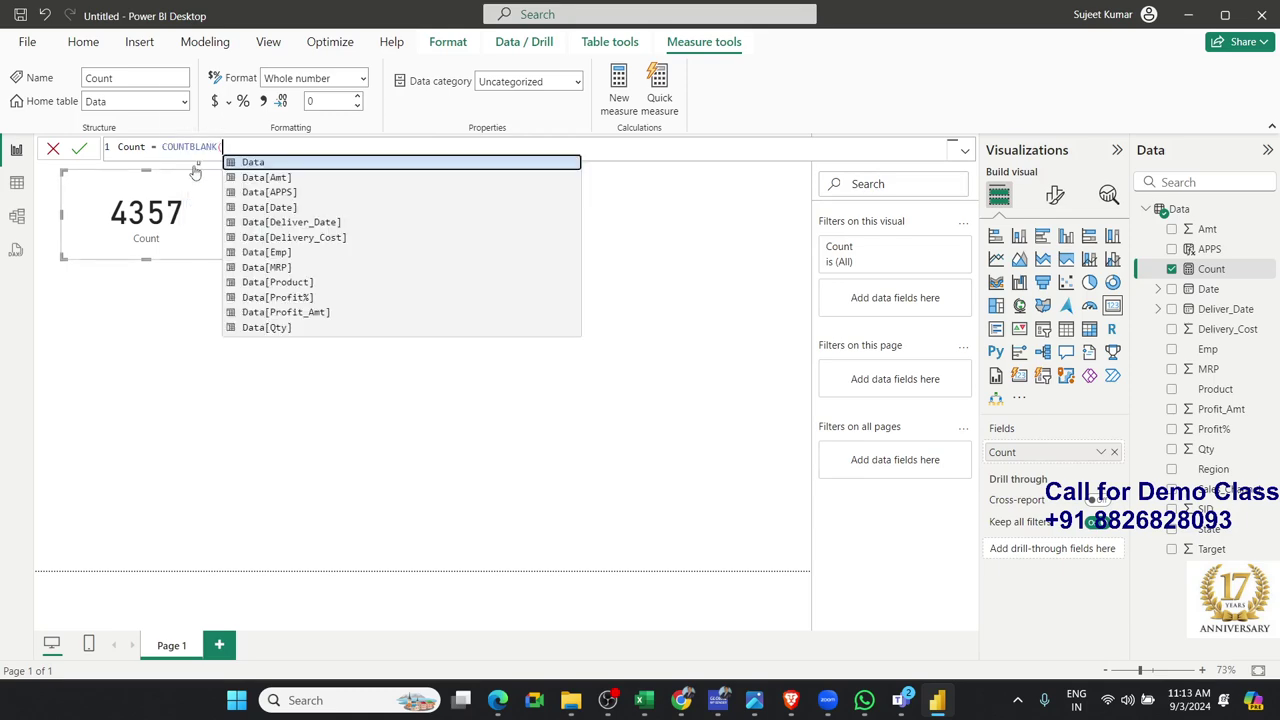
key(Down)
key(Down)
key(Down)
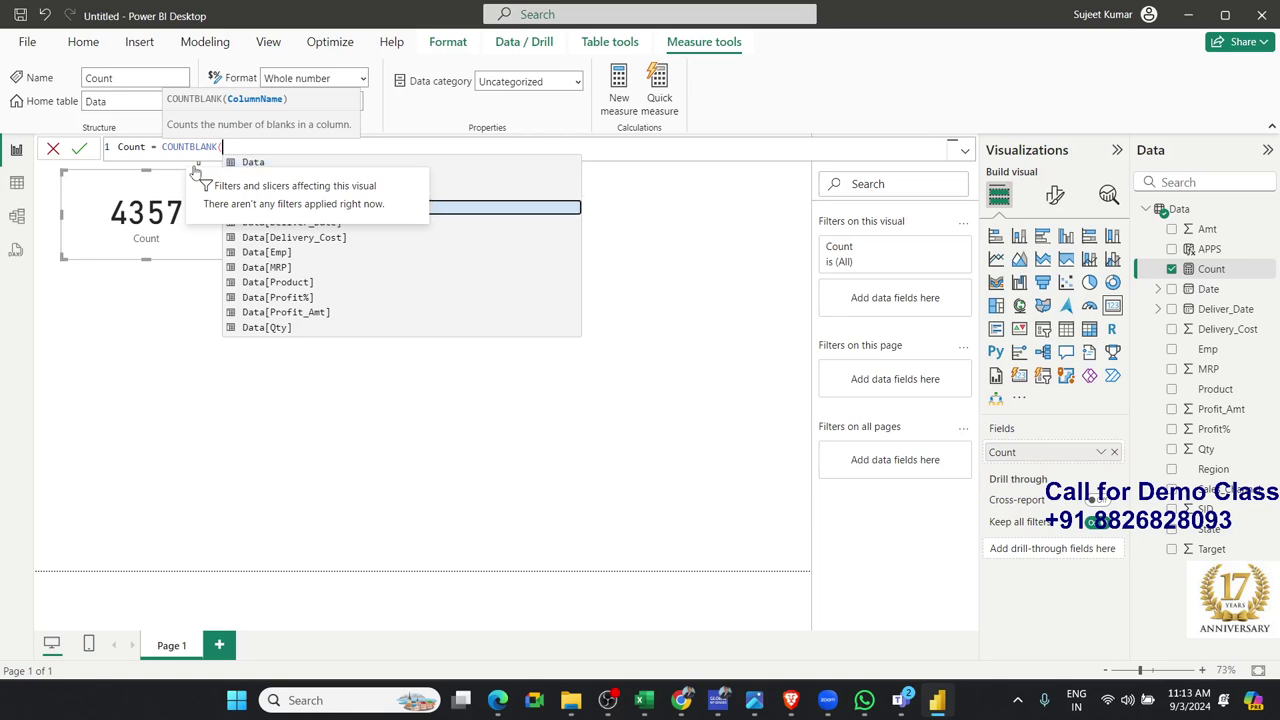
key(Down)
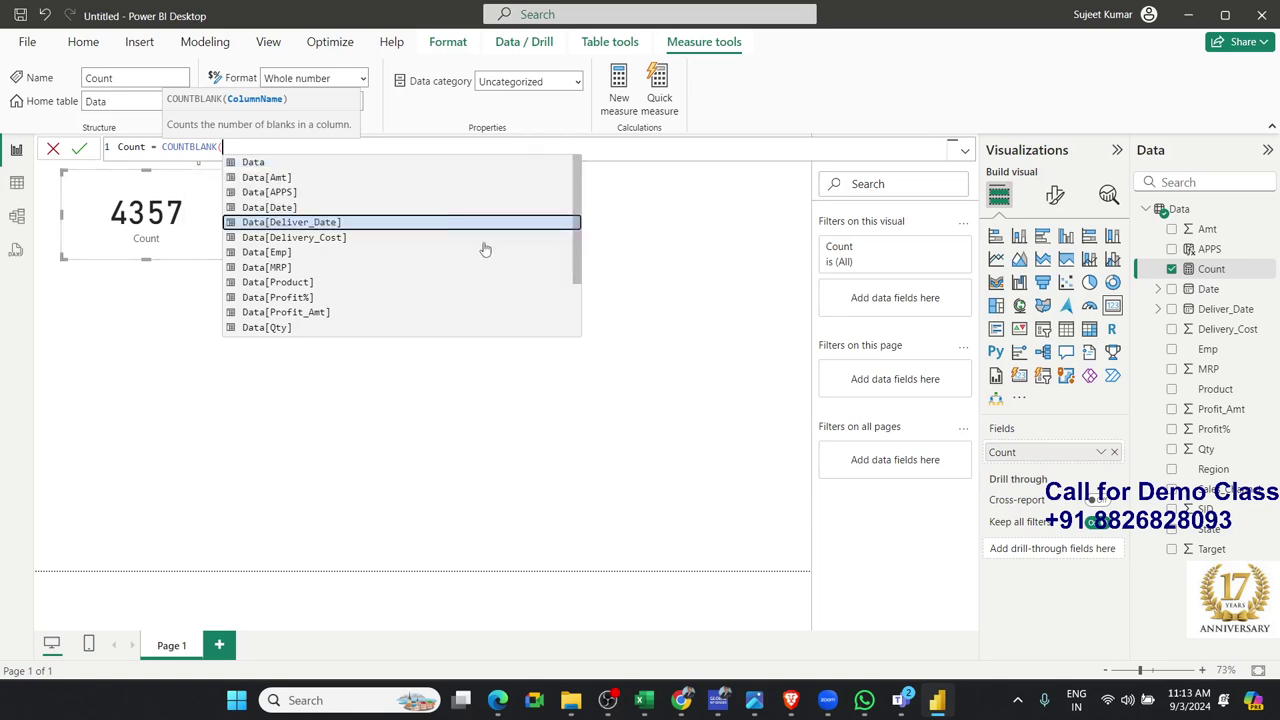
key(Up)
key(Up)
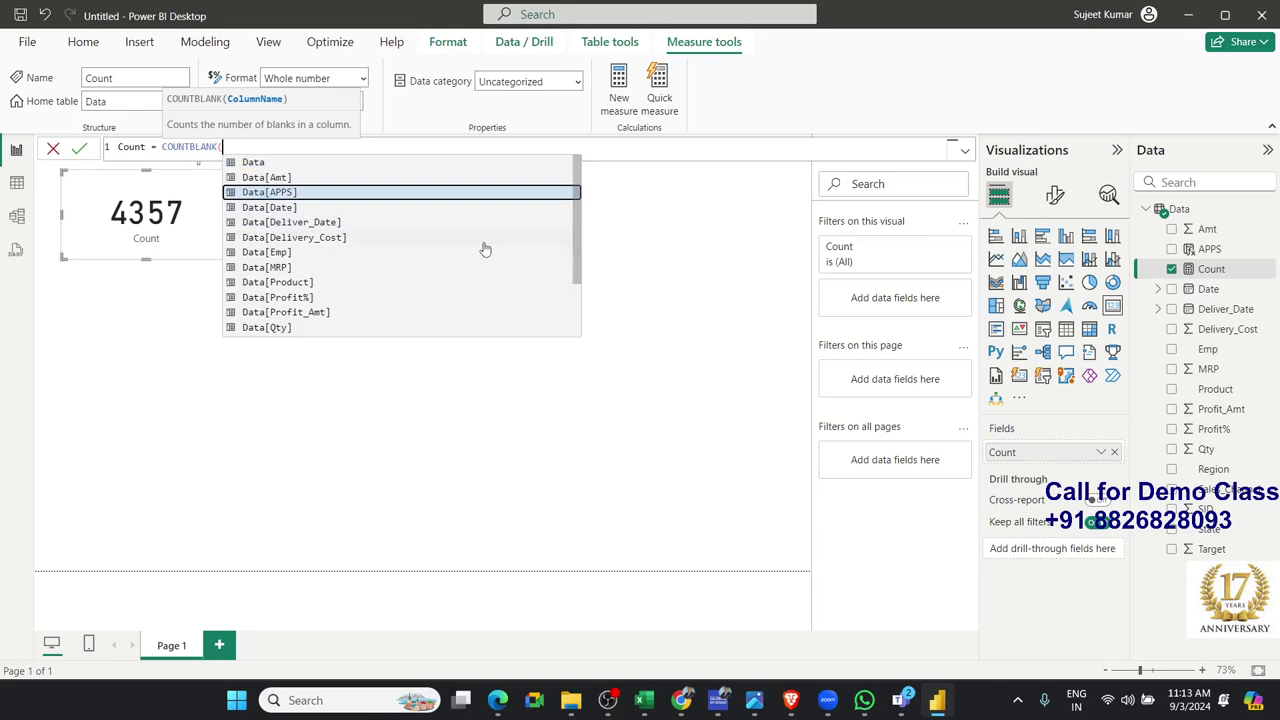
key(Tab)
text())
key(Return)
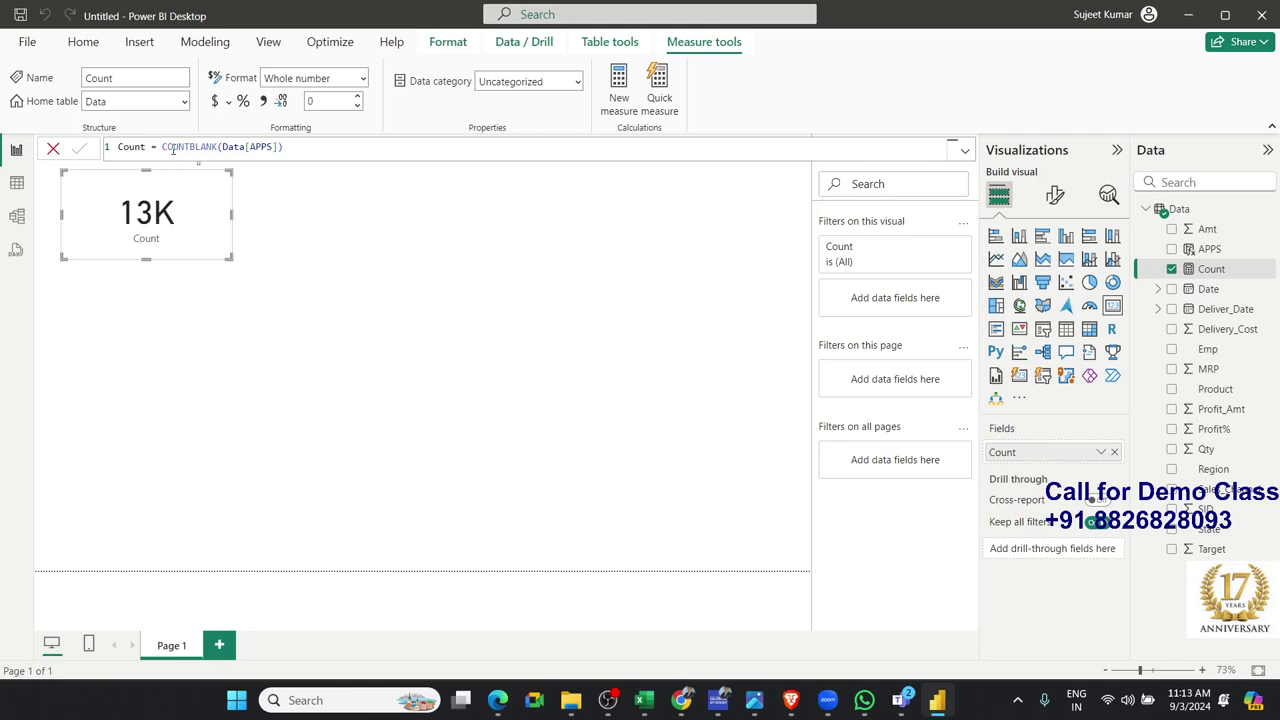
drag(164, 147, 424, 144)
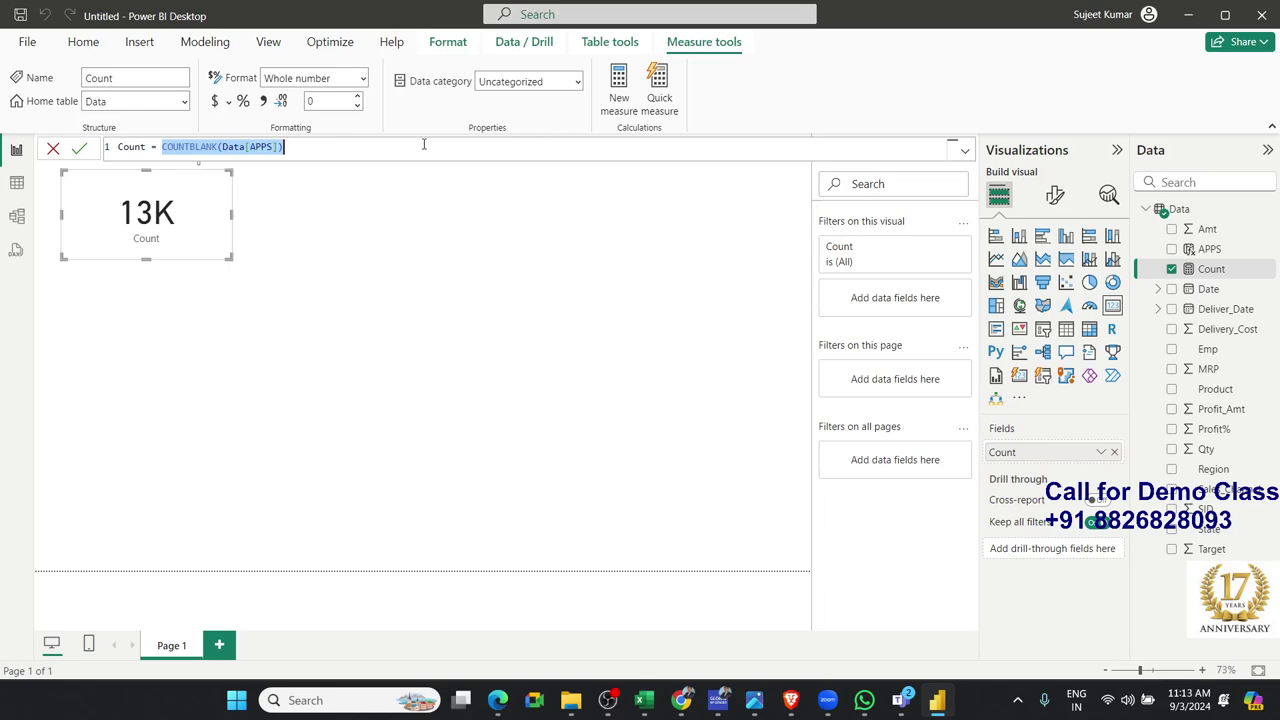
Change Count to COUNTROWS(Data), giving 18K, and view the Data table's 17,667 rows
key(BackSpace)
text(co)
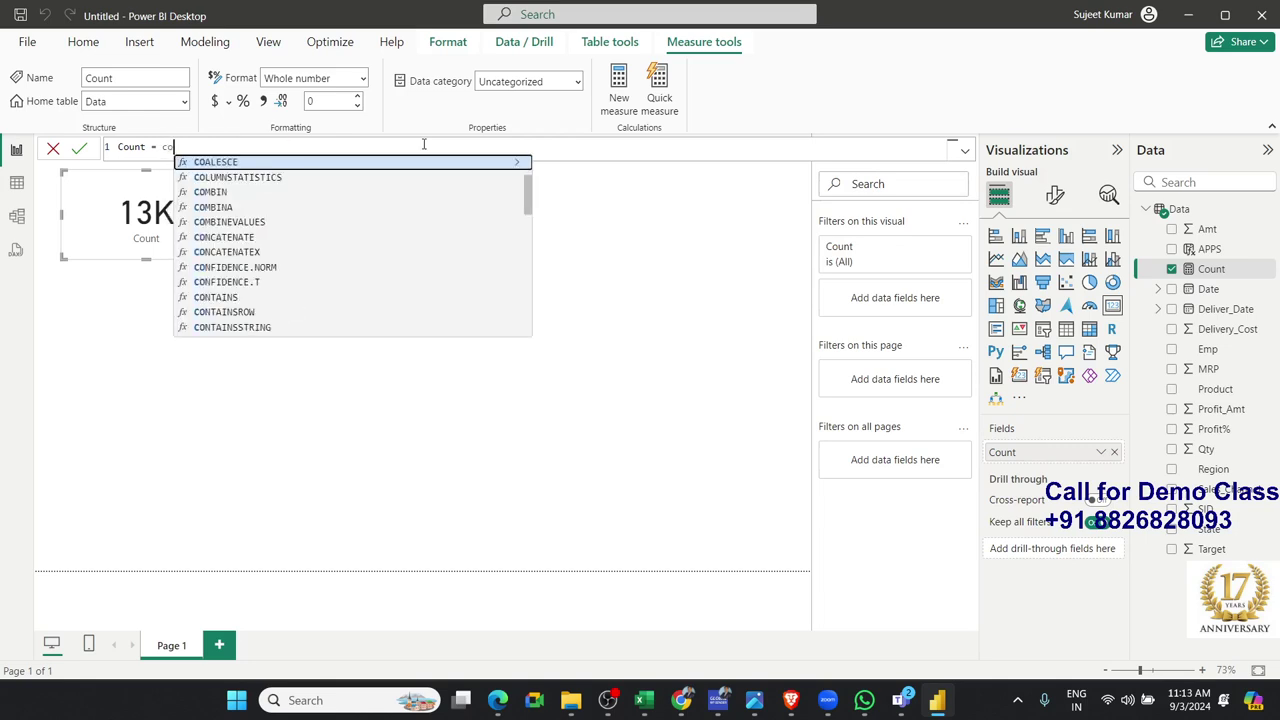
text(un)
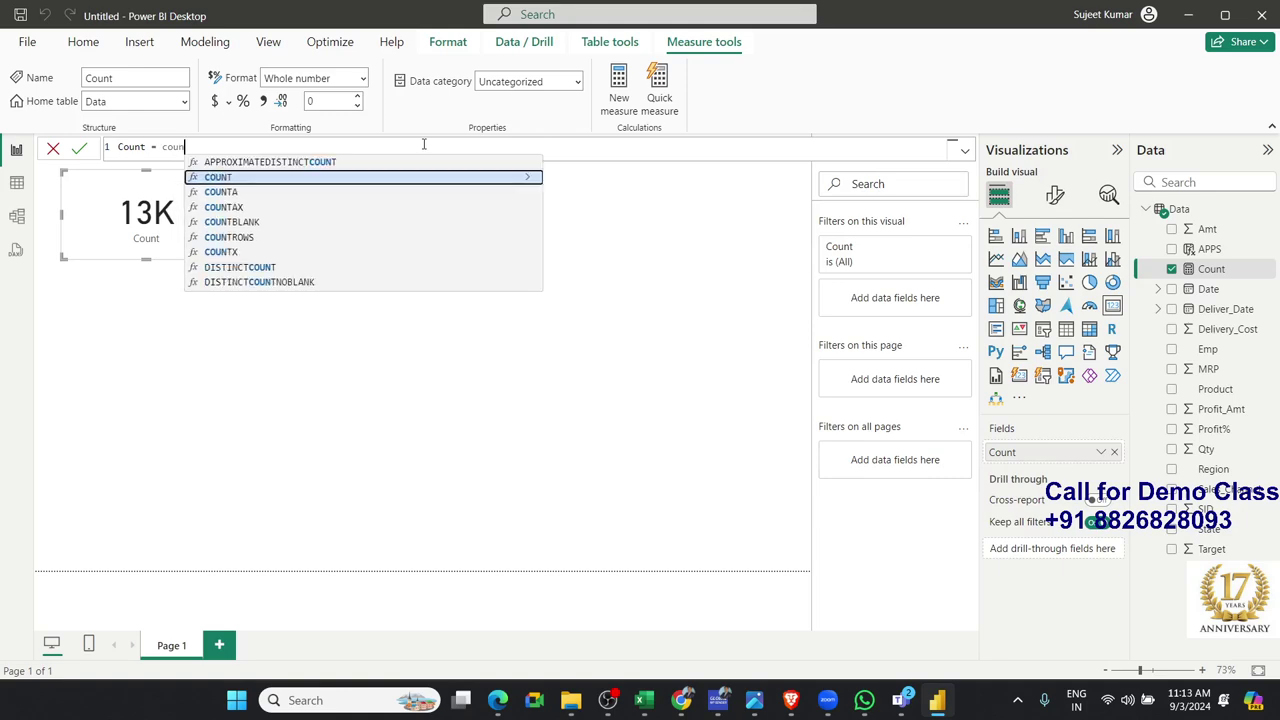
key(Down)
key(Down)
key(Down)
key(Down)
key(Tab)
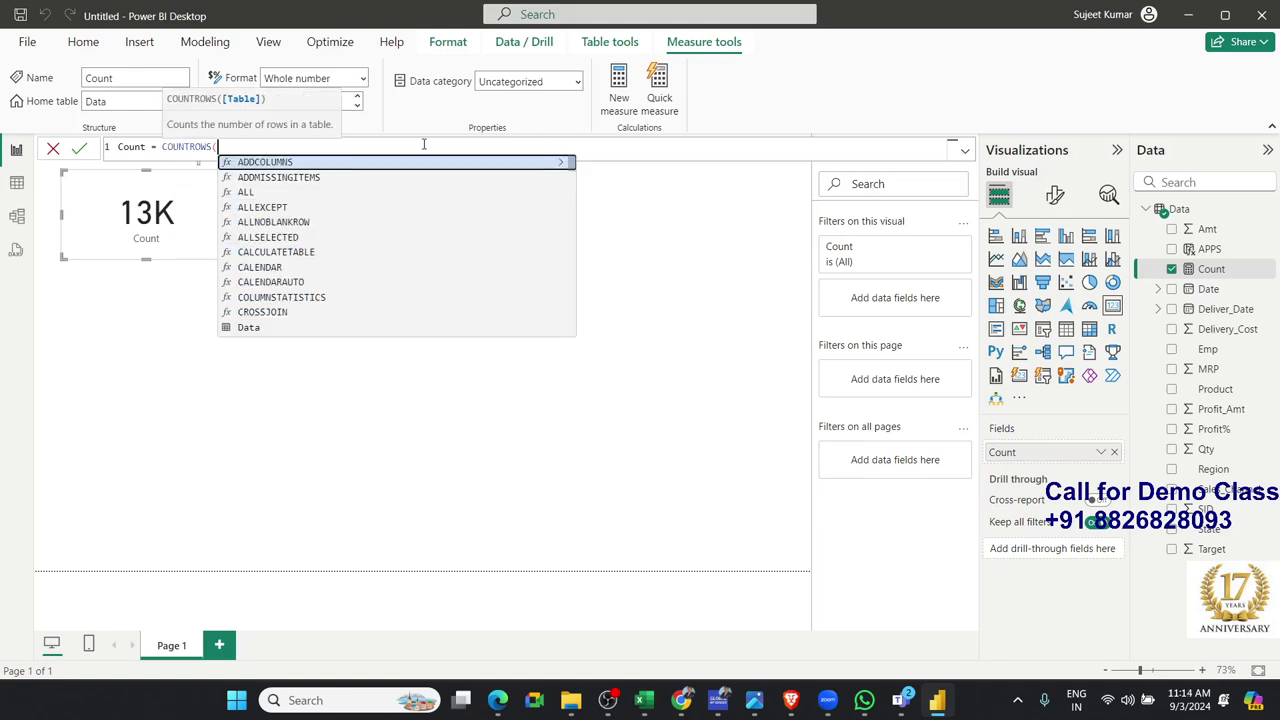
key(Down)
key(Down)
key(Down)
key(Down)
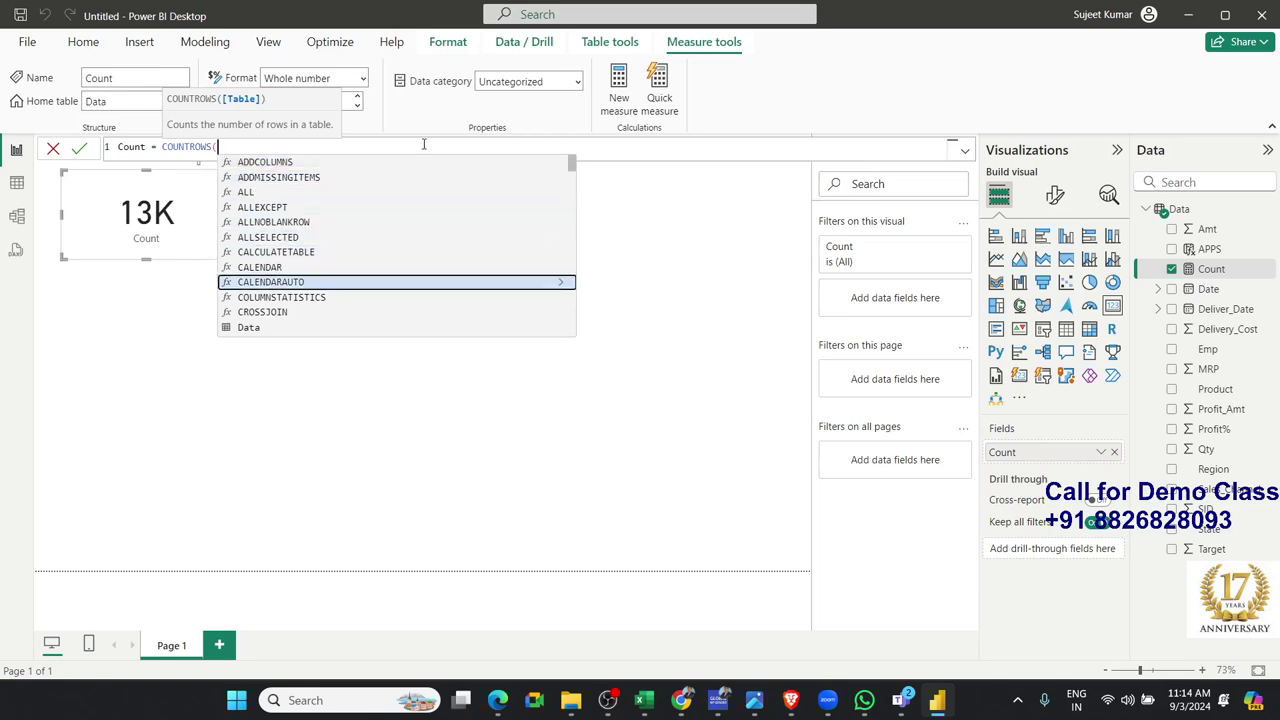
key(Down)
key(Down)
key(Down)
key(Tab)
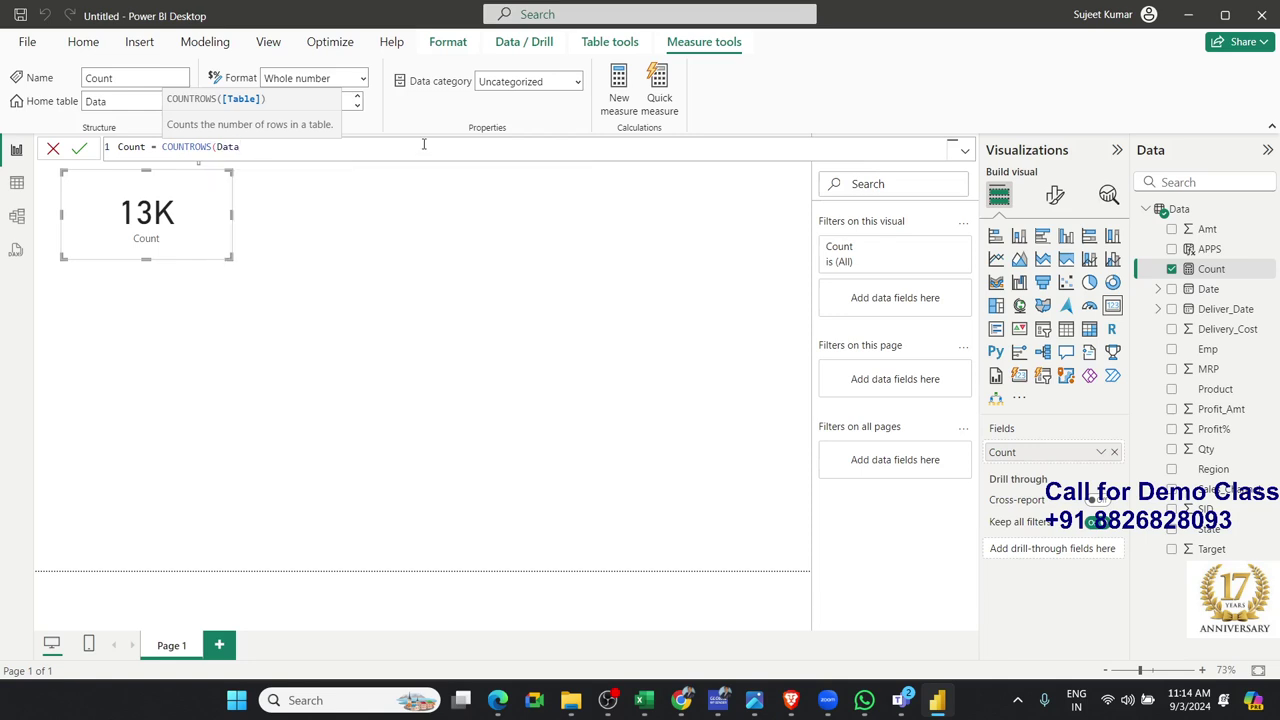
text())
key(Return)
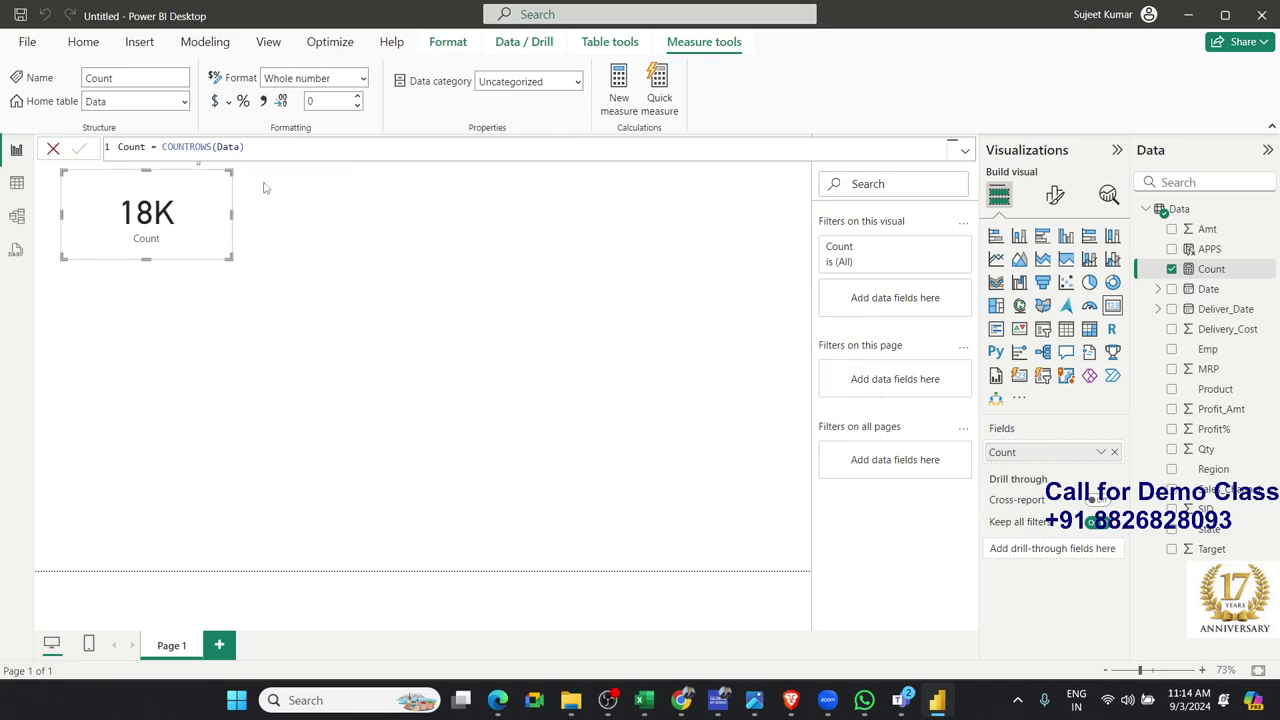
click(17, 183)
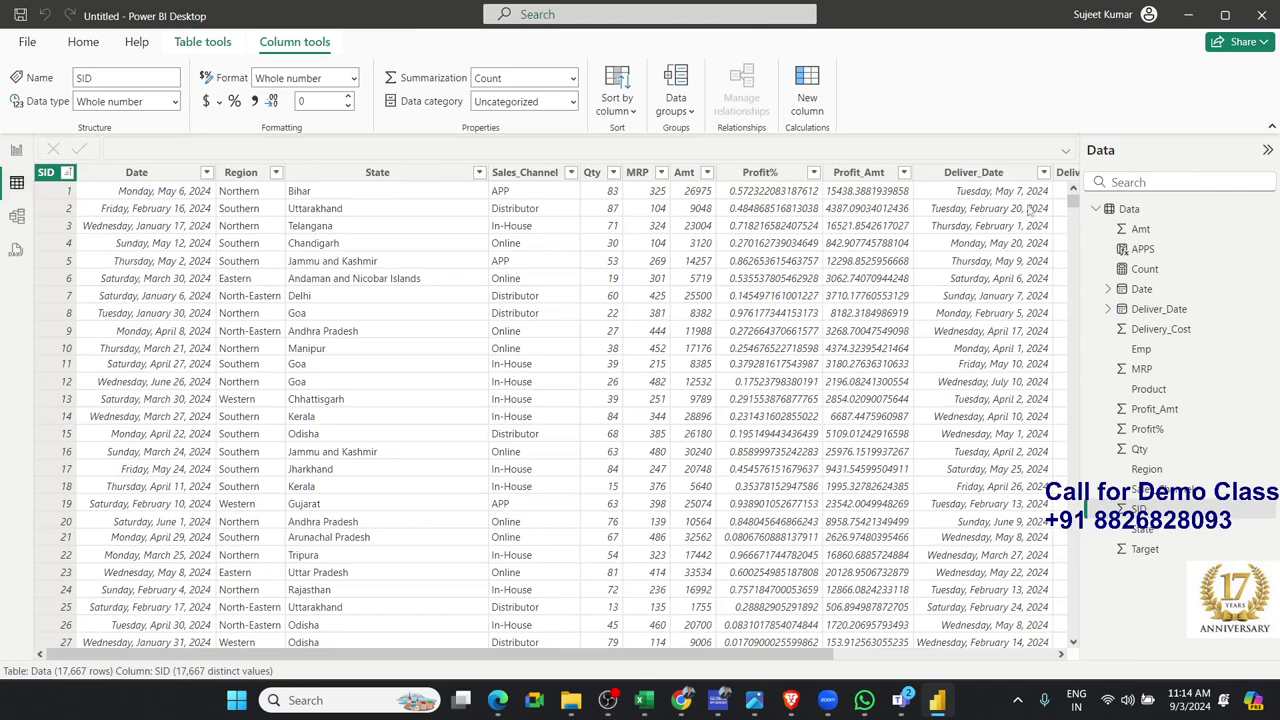
mouse_move(1073, 200)
mouse_down()
mouse_move(1101, 662)
mouse_move(1065, 193)
mouse_up()
Back in the report, select the Count measure and erase its COUNTROWS expression
click(14, 155)
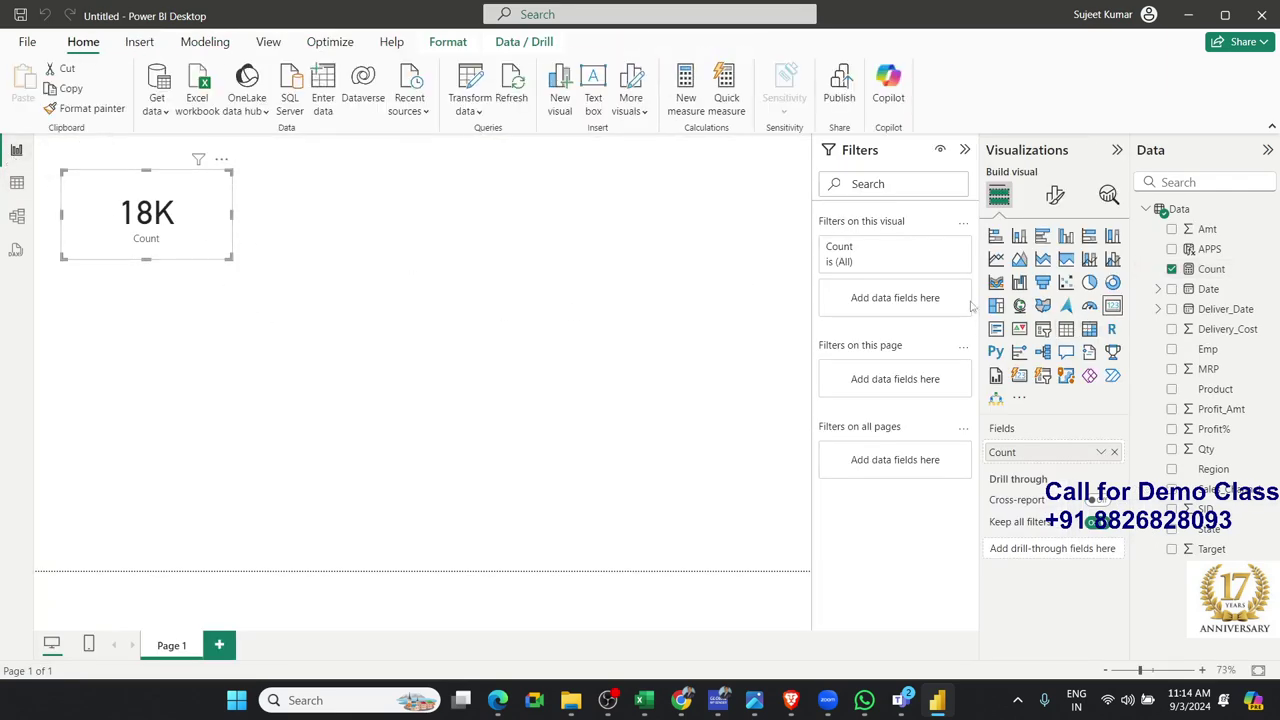
click(1212, 278)
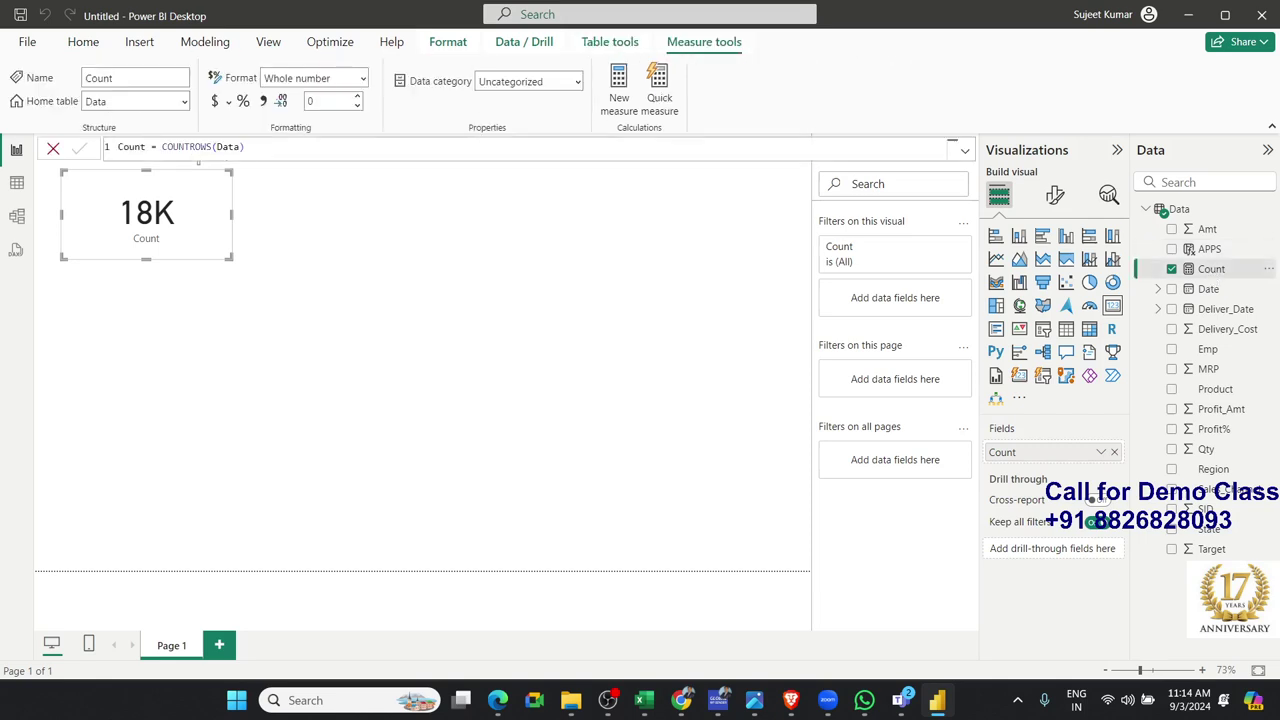
click(497, 700)
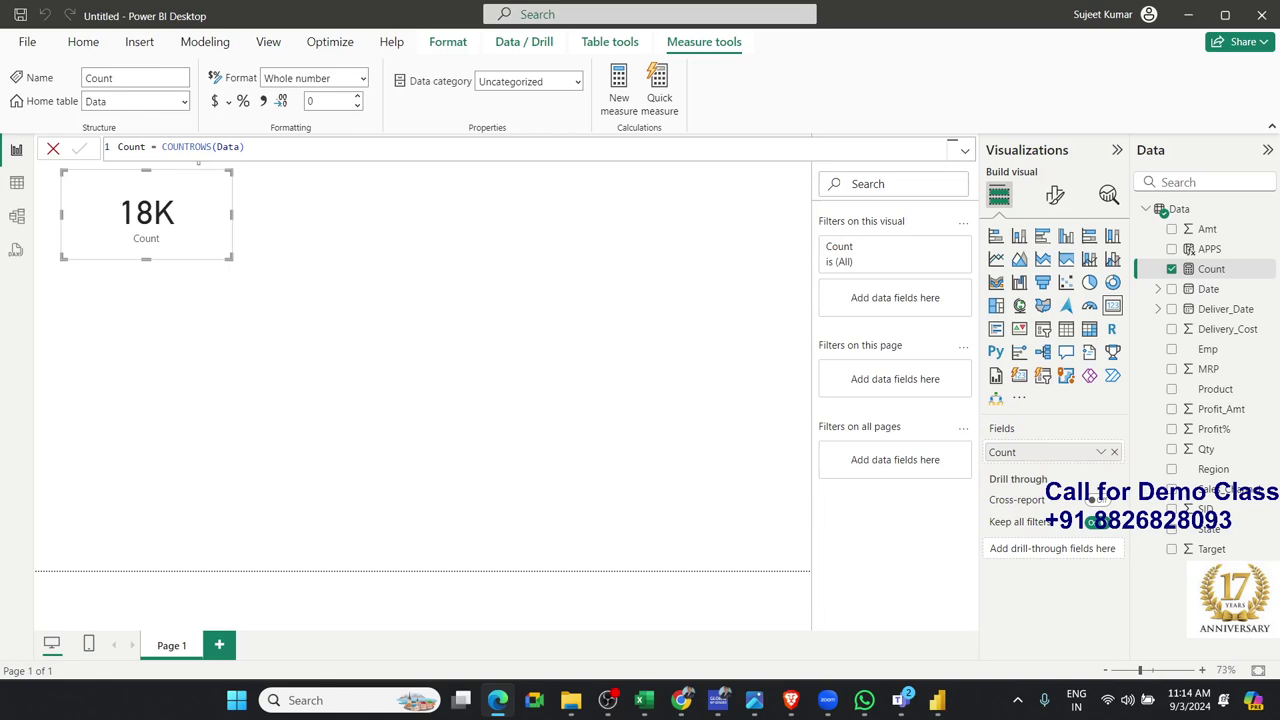
click(290, 152)
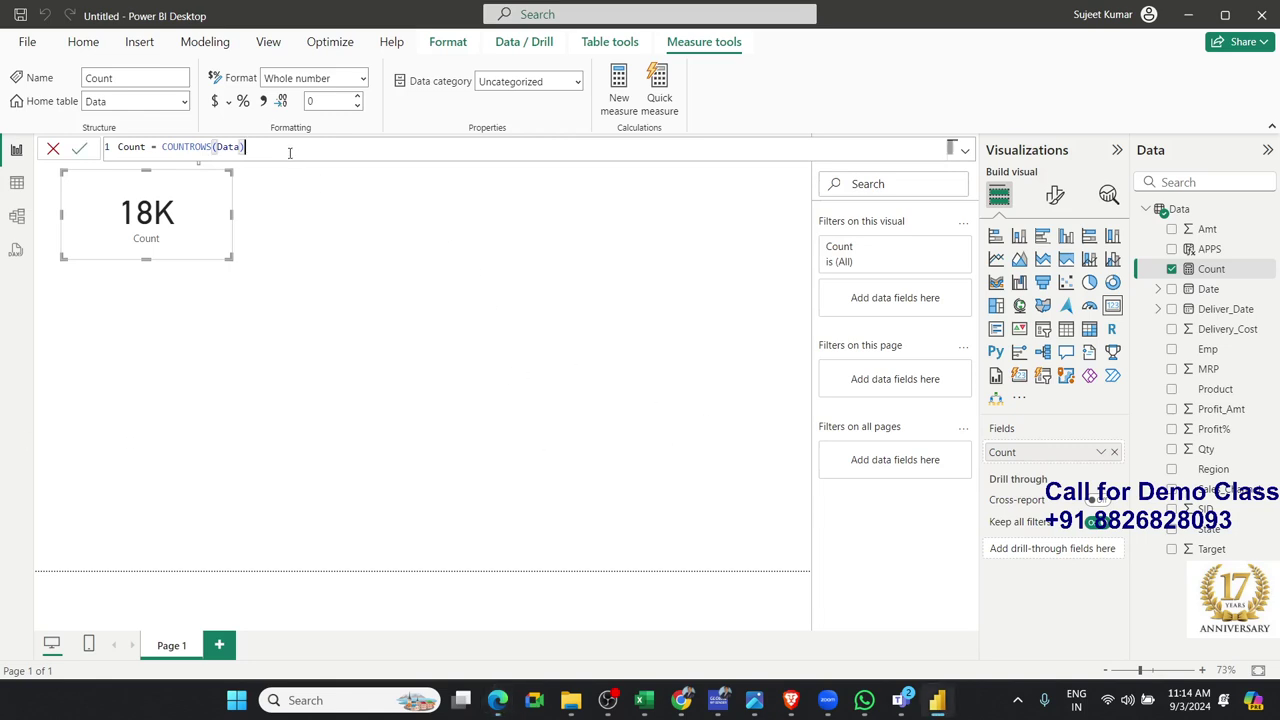
key(BackSpace)
key(BackSpace)
key(BackSpace)
key(BackSpace)
key(BackSpace)
key(BackSpace)
key(BackSpace)
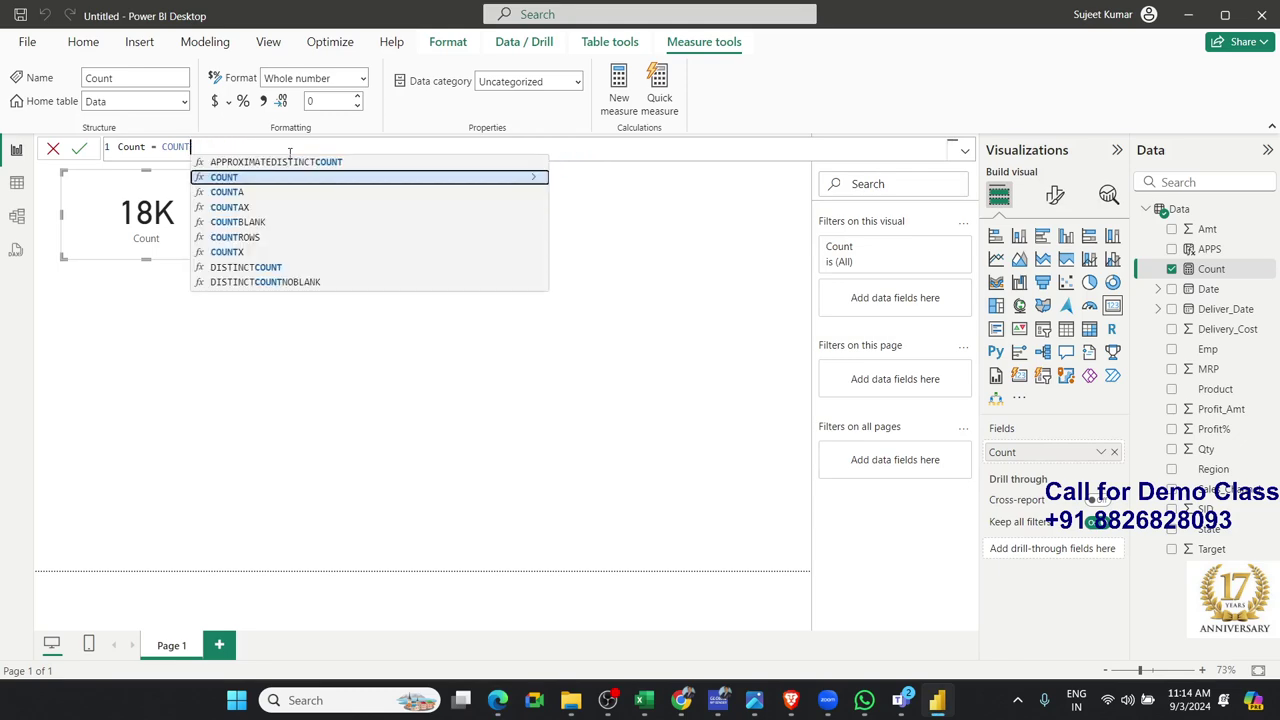
key(BackSpace)
key(BackSpace)
key(BackSpace)
key(BackSpace)
key(BackSpace)
key(BackSpace)
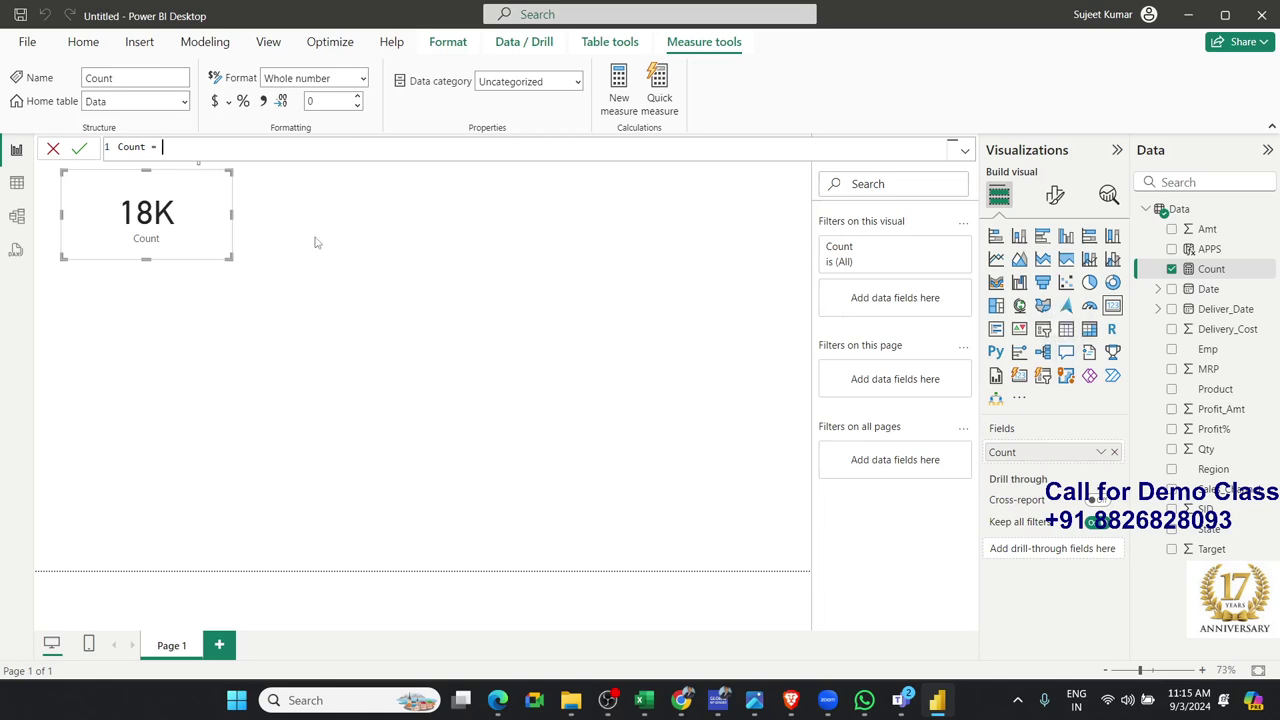
Rewrite Count as DISTINCTCOUNT(Data[Product]) so the card shows 8 distinct products
text(coun)
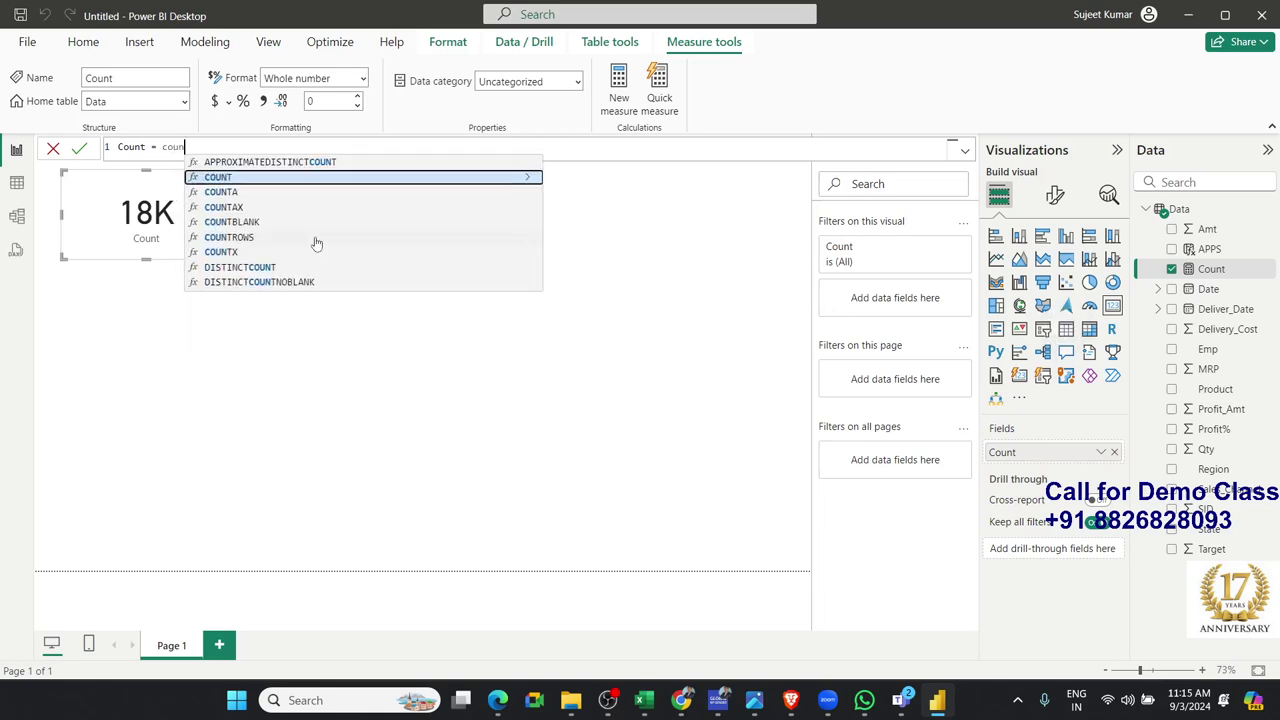
key(Down)
key(Down)
key(Down)
key(Down)
key(Down)
key(Down)
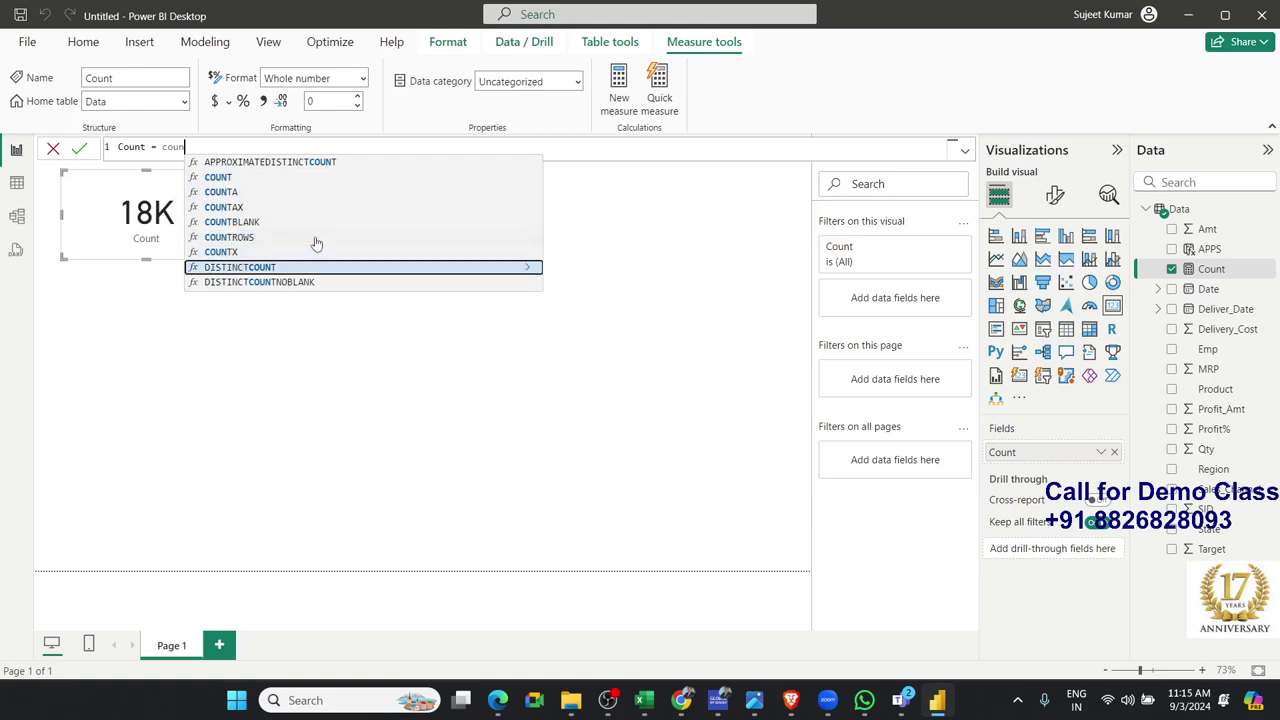
key(Tab)
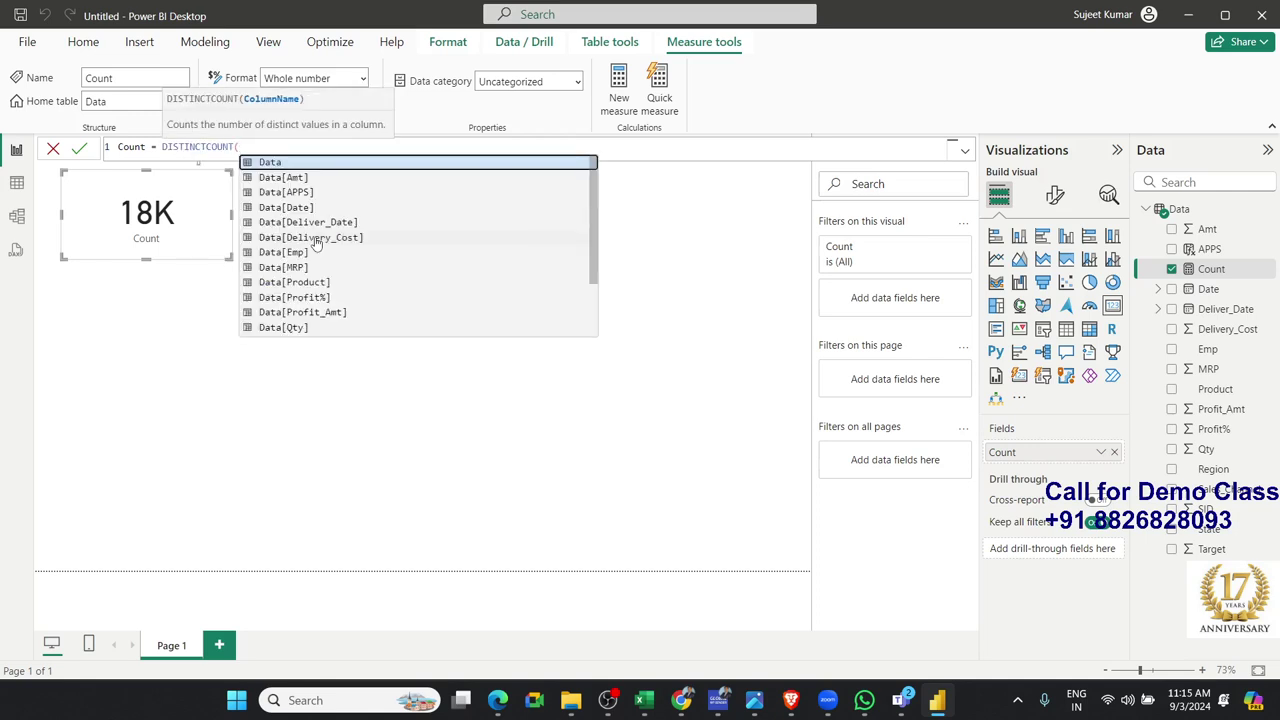
key(Down)
key(Down)
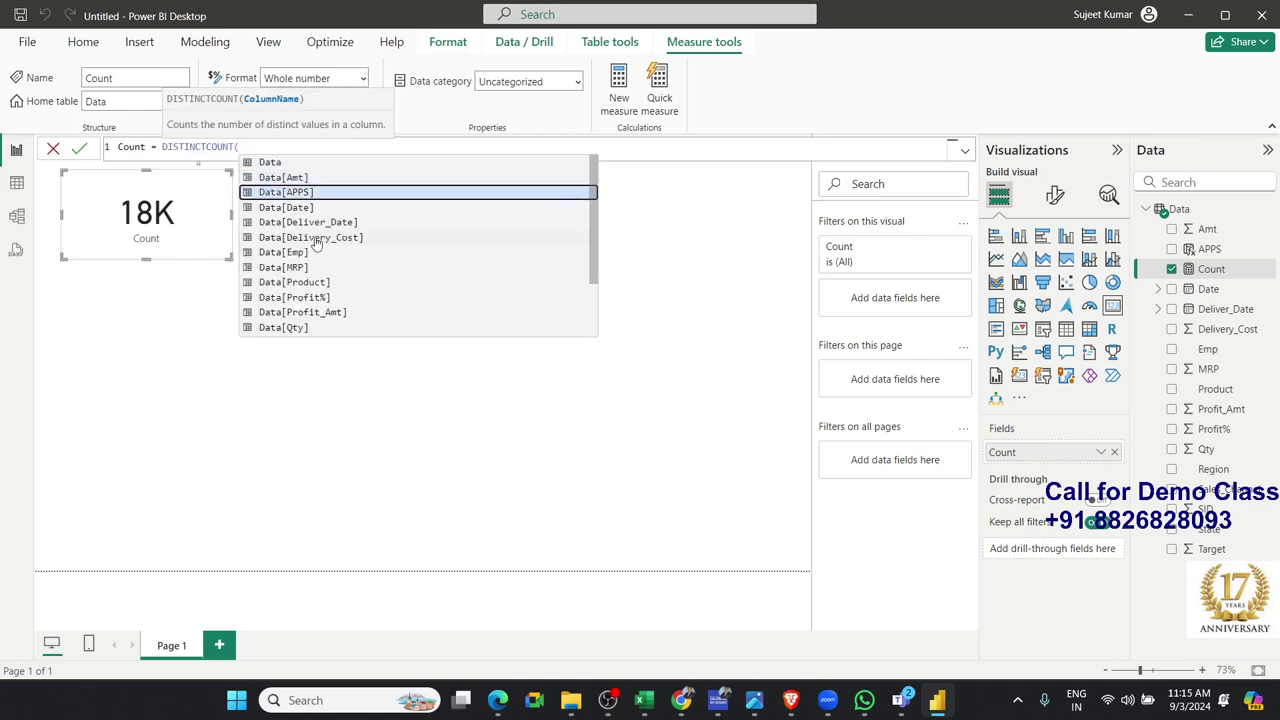
key(Down)
key(Down)
key(Down)
key(Down)
key(Down)
key(Tab)
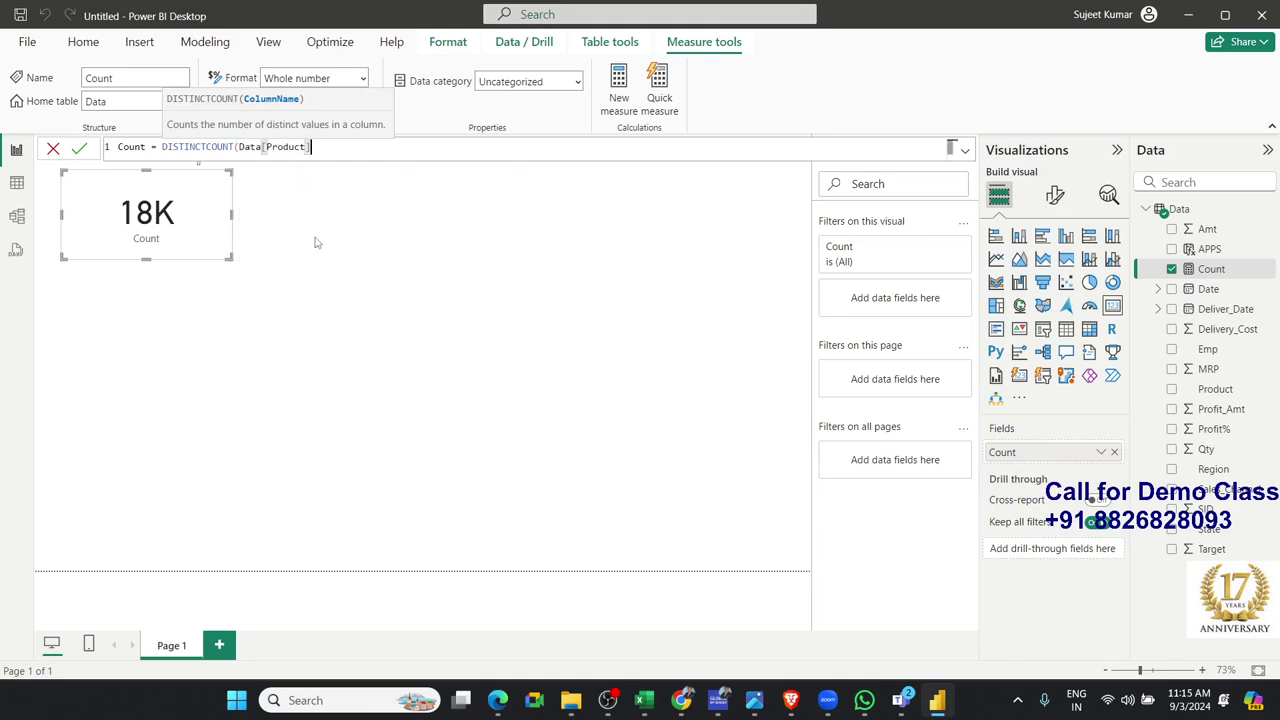
text())
key(Return)
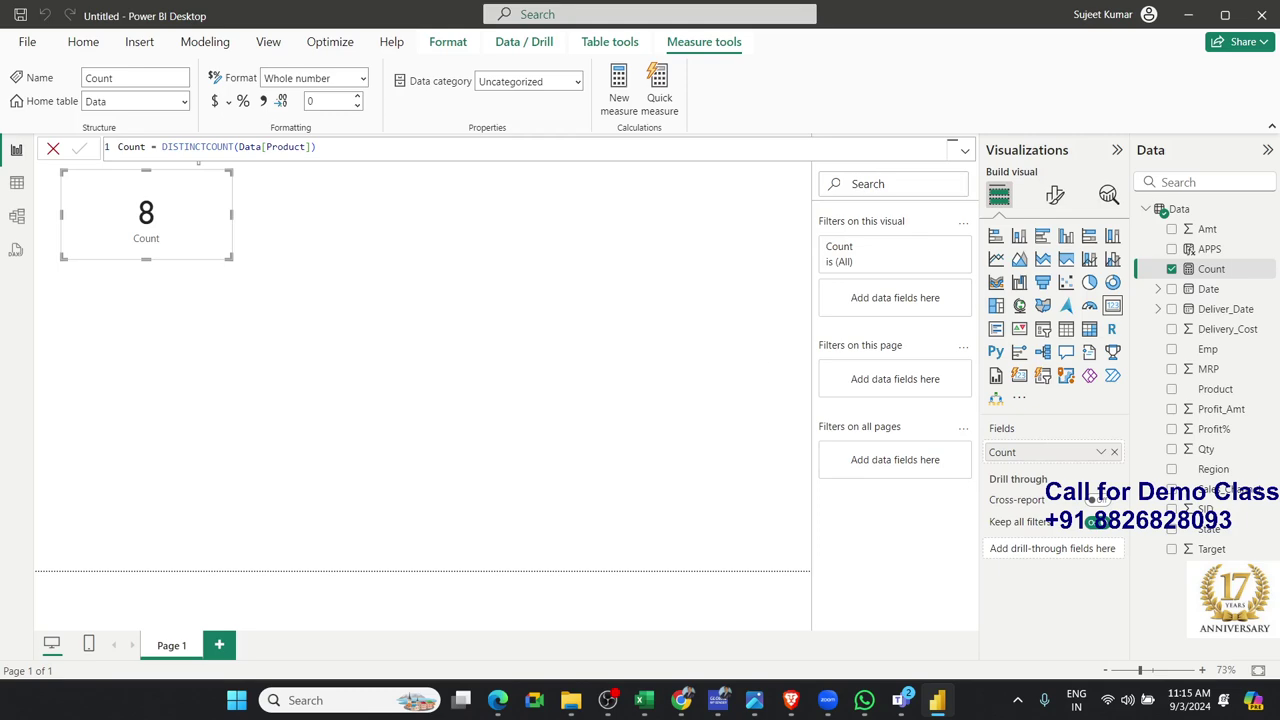
click(681, 700)
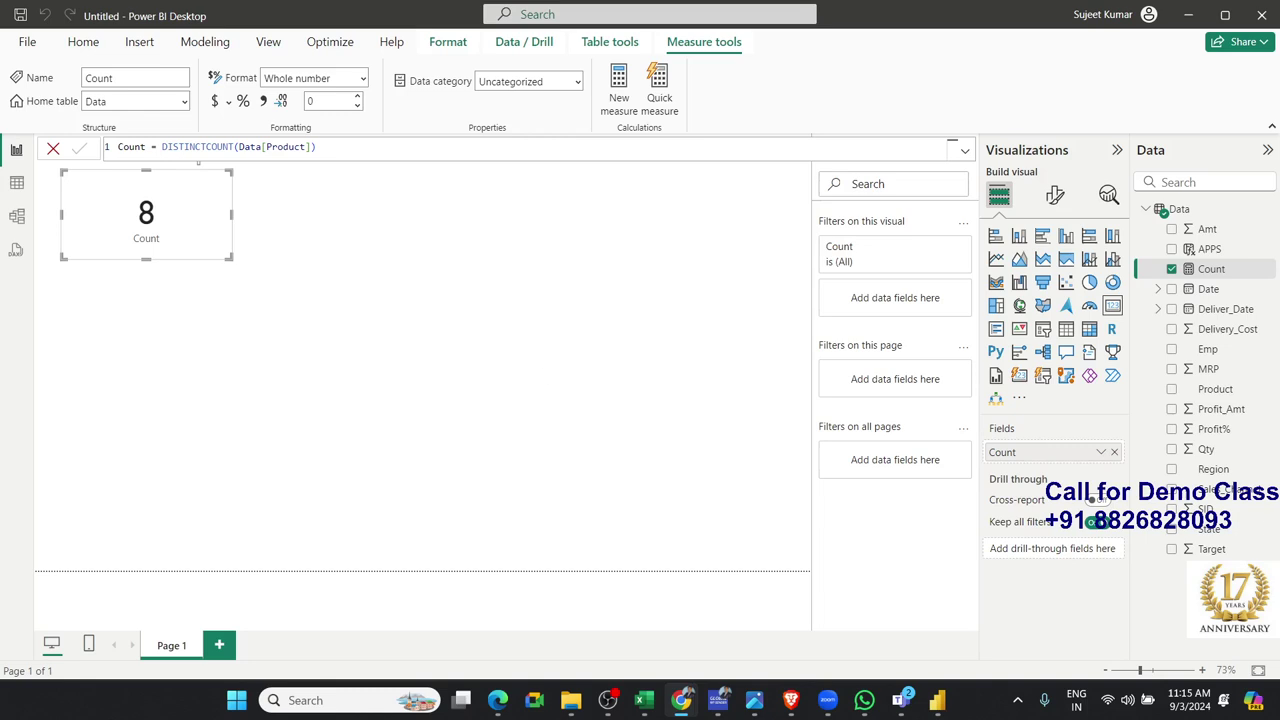
Select the Count measure and clear its existing formula
click(316, 170)
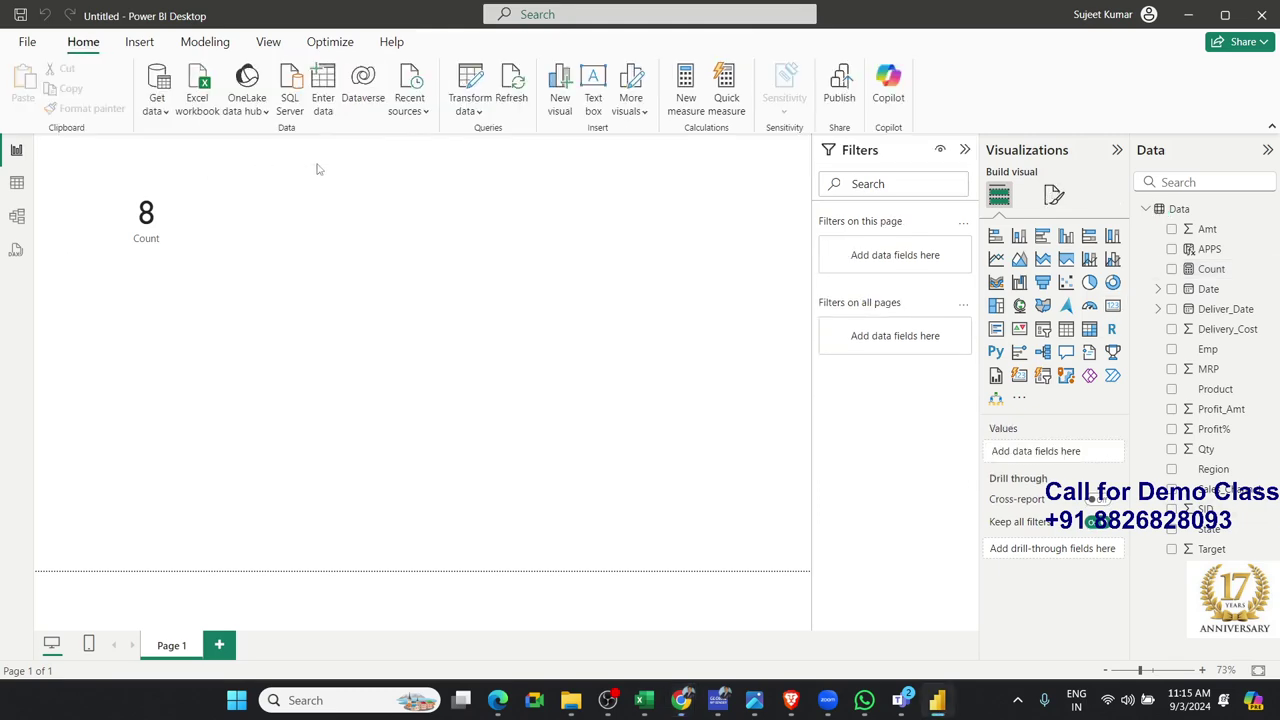
click(1214, 277)
click(440, 157)
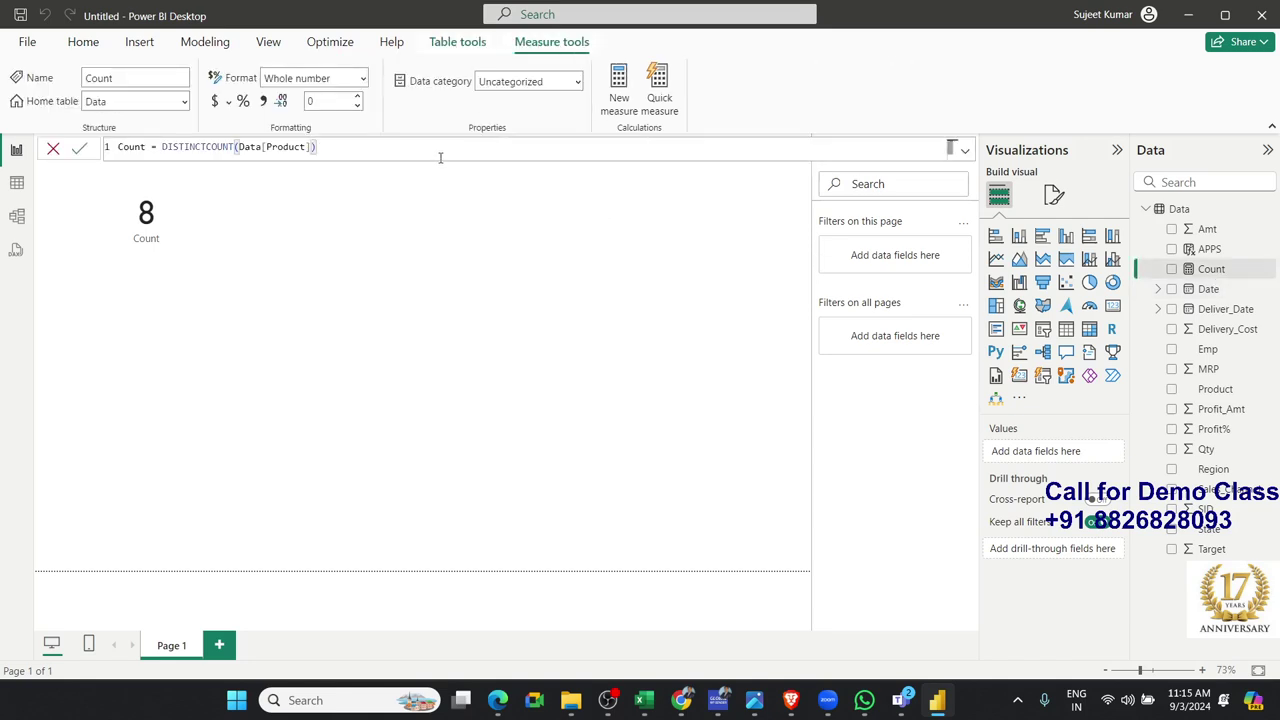
key(BackSpace)
key(BackSpace)
key(BackSpace)
key(BackSpace)
key(BackSpace)
key(BackSpace)
key(BackSpace)
key(BackSpace)
key(BackSpace)
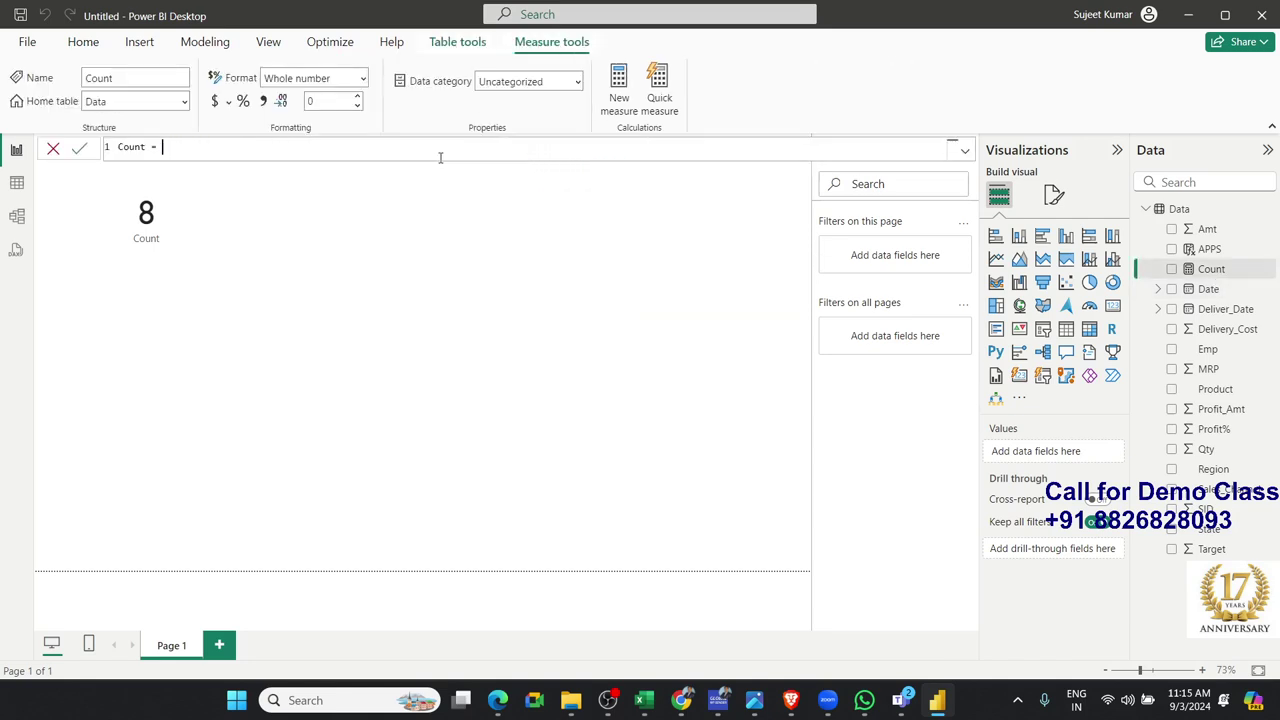
Enter DISTINCTCOUNTNOBLANK(Data[Product]) as the Count formula; the card stays at 8
text(coun)
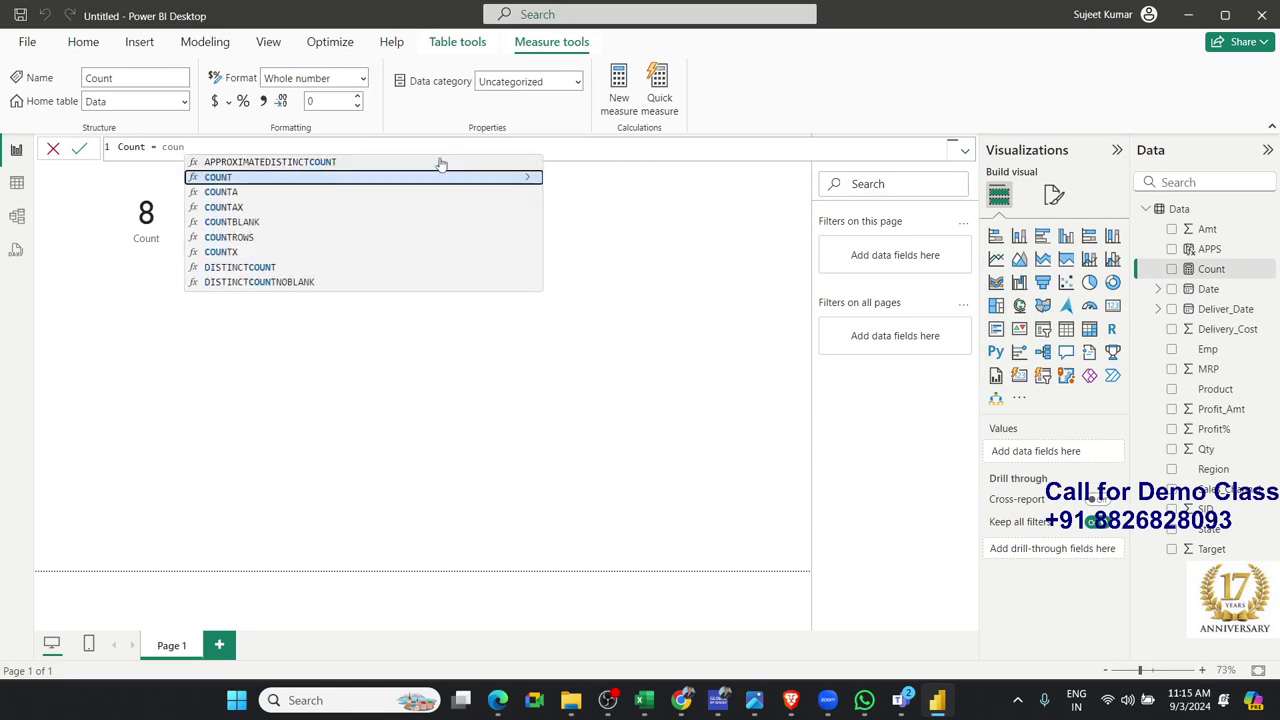
key(Down)
key(Down)
key(Down)
key(Down)
key(Down)
key(Down)
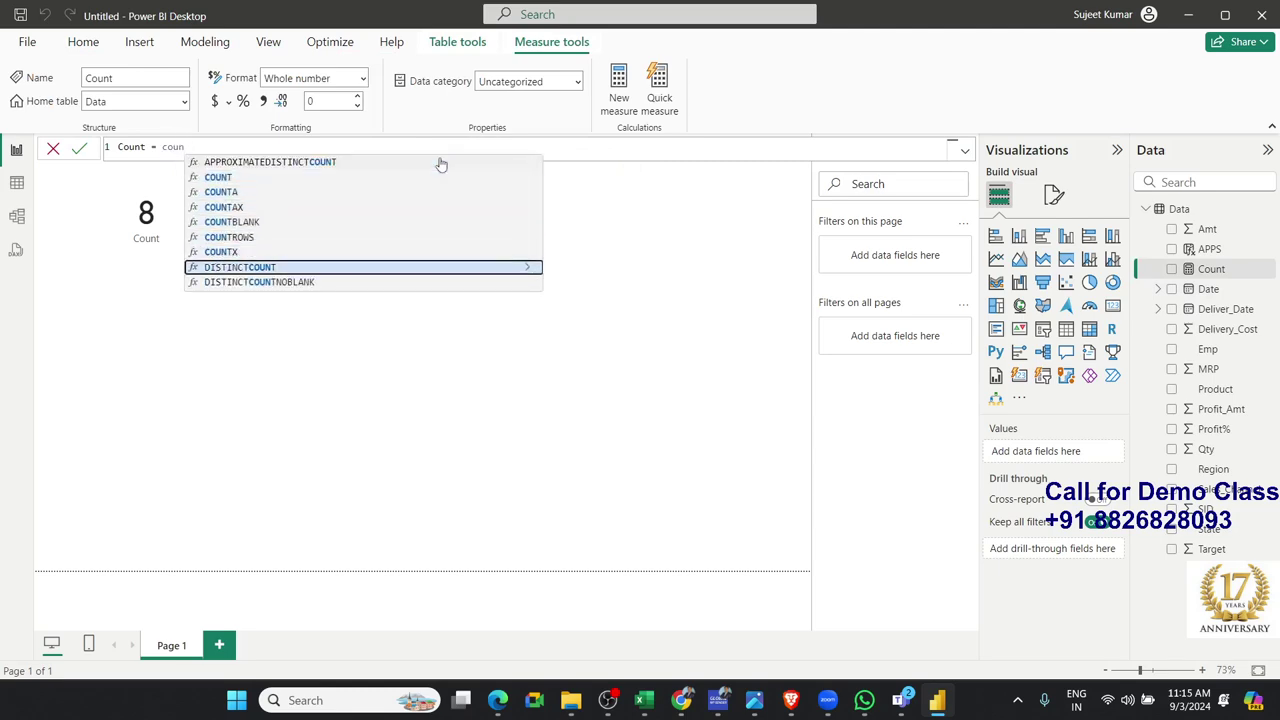
key(Down)
key(Tab)
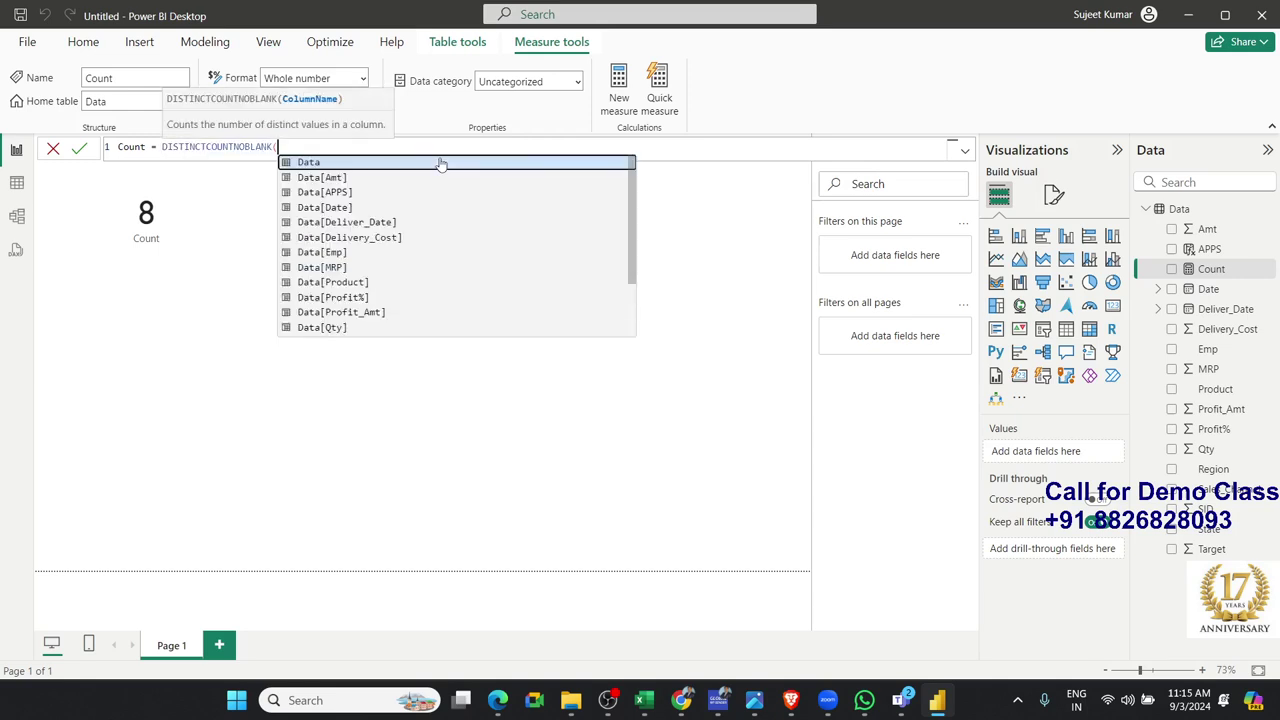
key(Down)
key(Down)
key(Down)
key(Down)
key(Down)
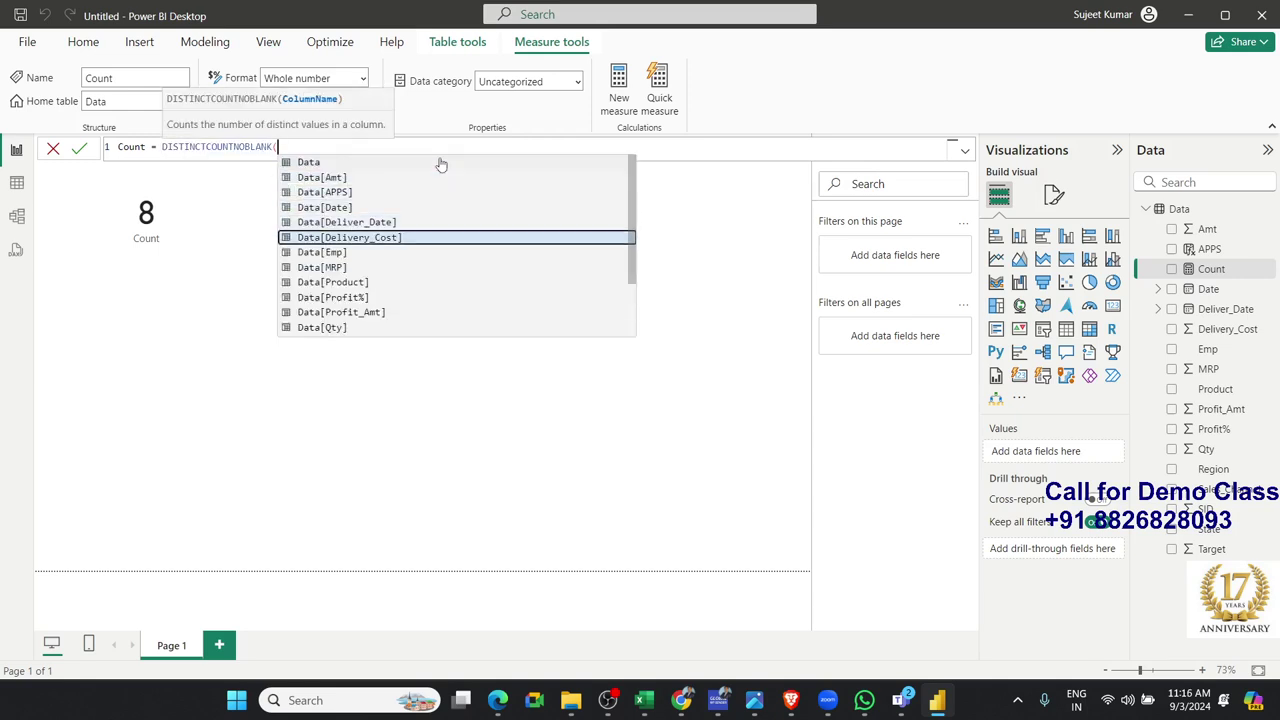
key(Down)
key(Down)
key(Down)
key(Tab)
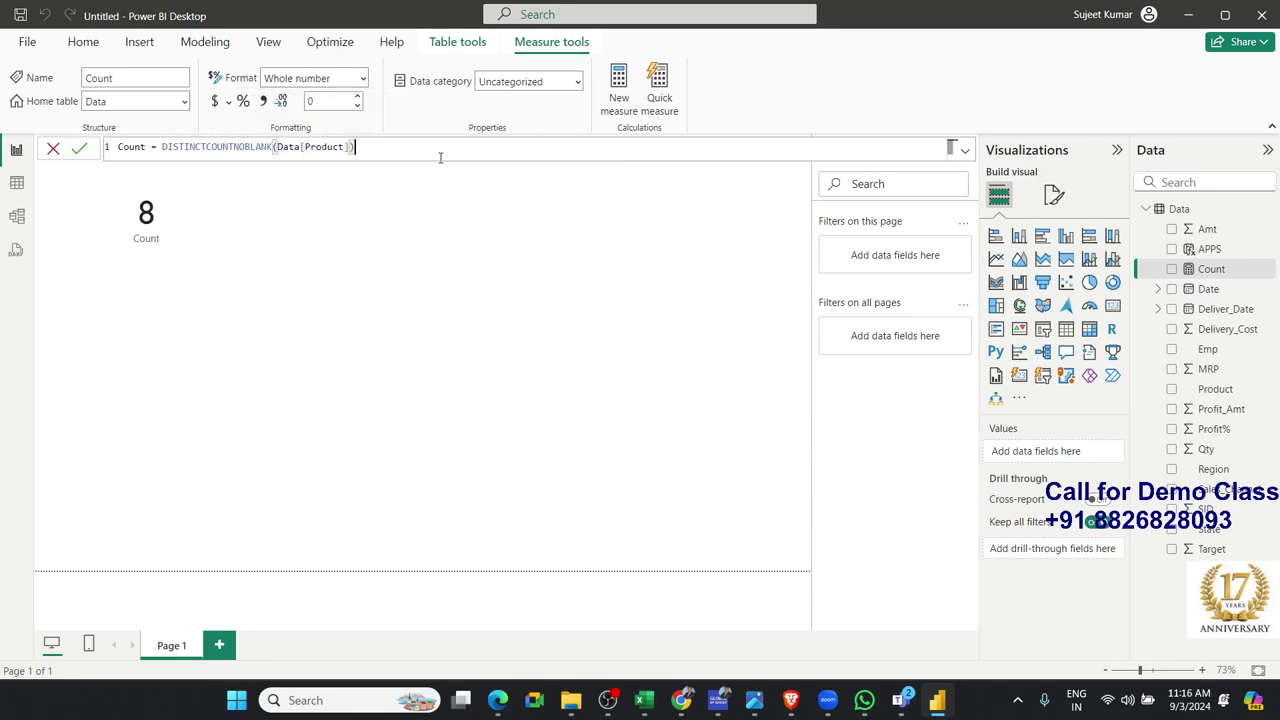
text())
key(Return)
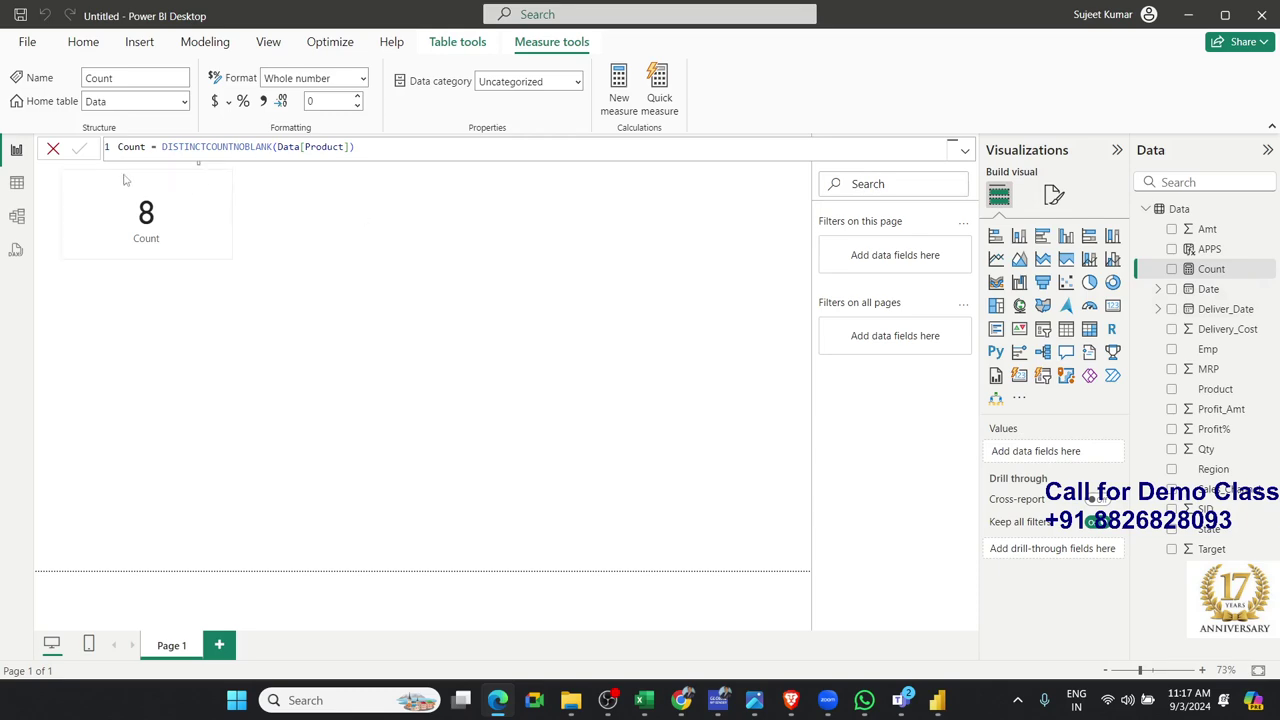
Glance at the Data rows, return to the report and select Count's whole formula
click(18, 183)
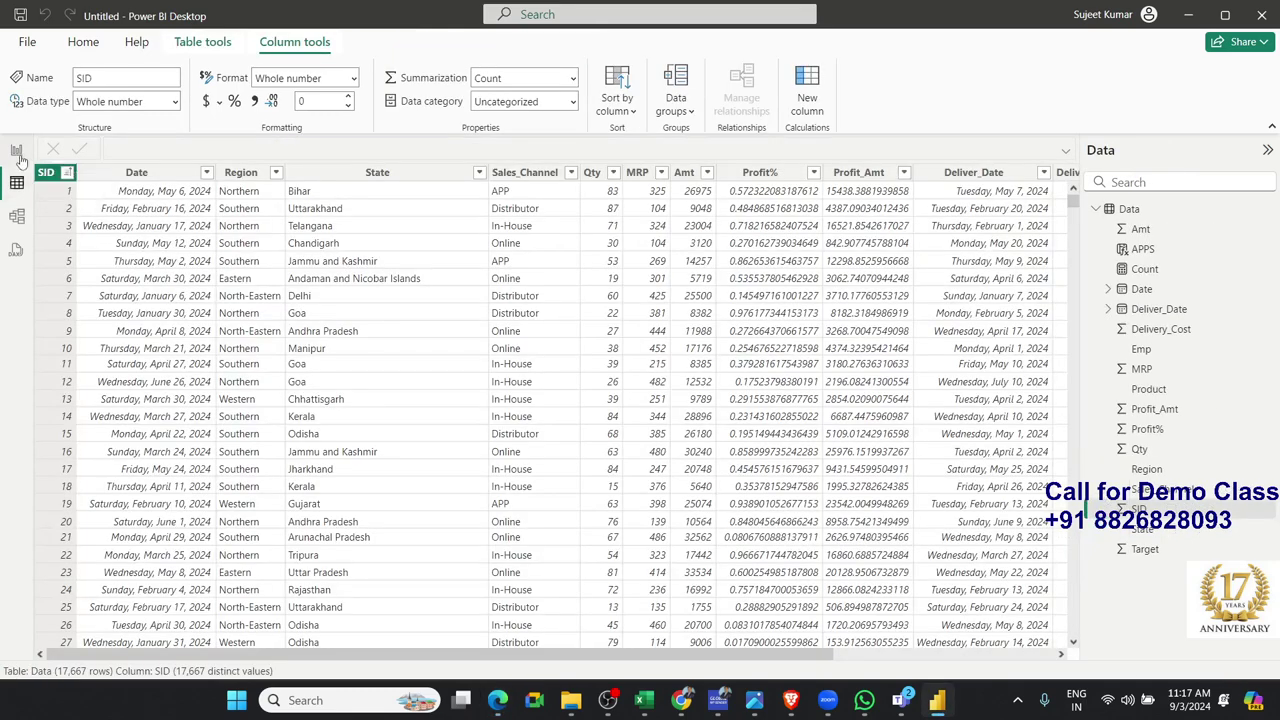
click(16, 151)
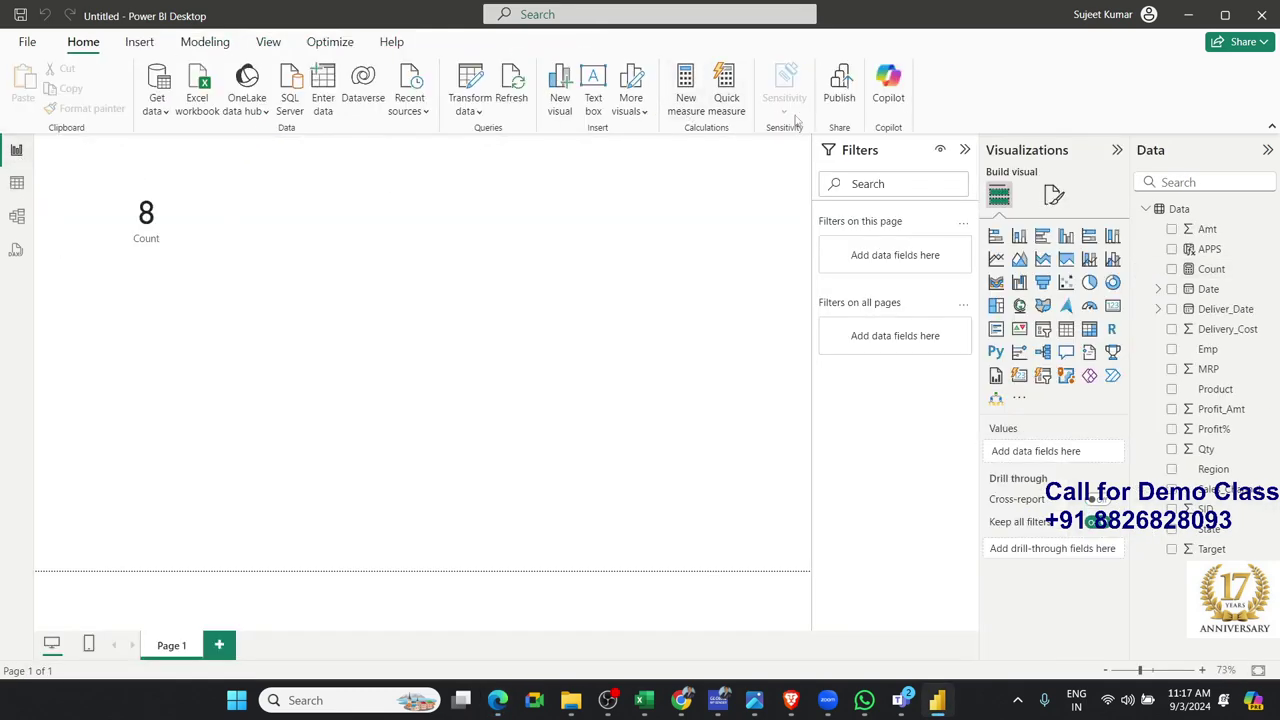
click(1210, 272)
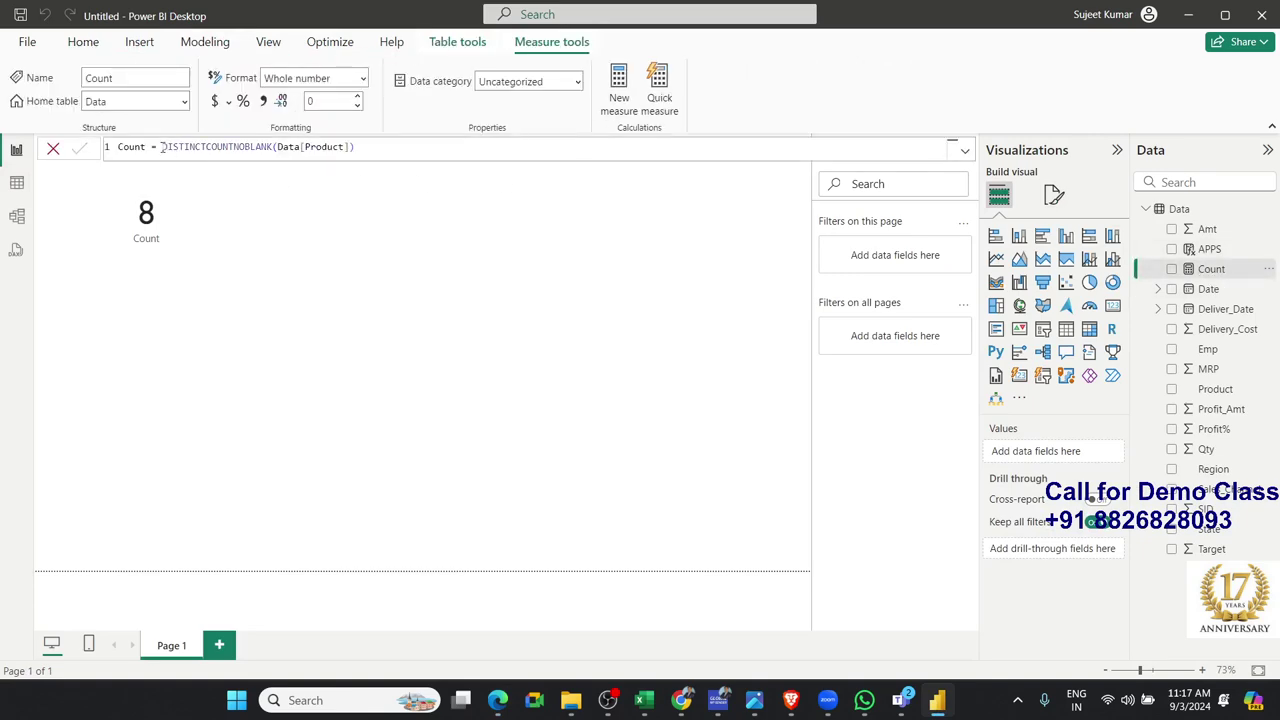
drag(161, 147, 517, 150)
Build CALCULATE(COUNT(Data[Product]),Data[Product] as the new Count formula
text(CAL)
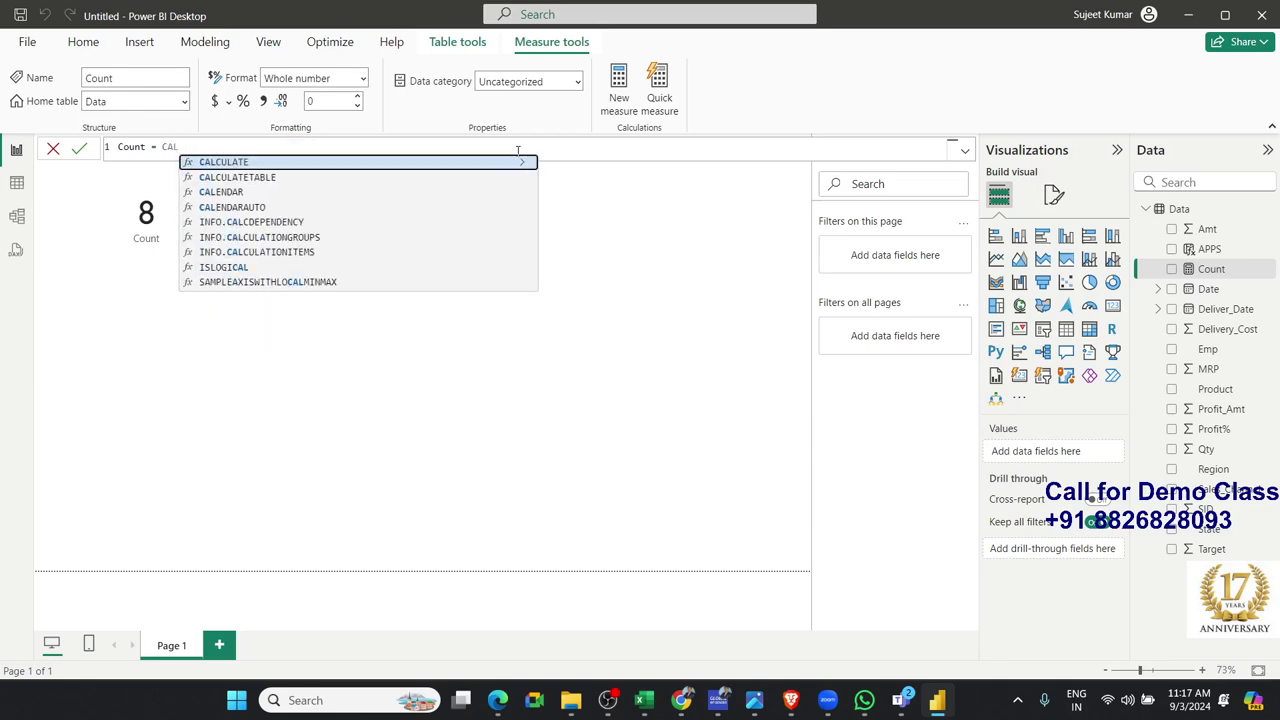
key(Tab)
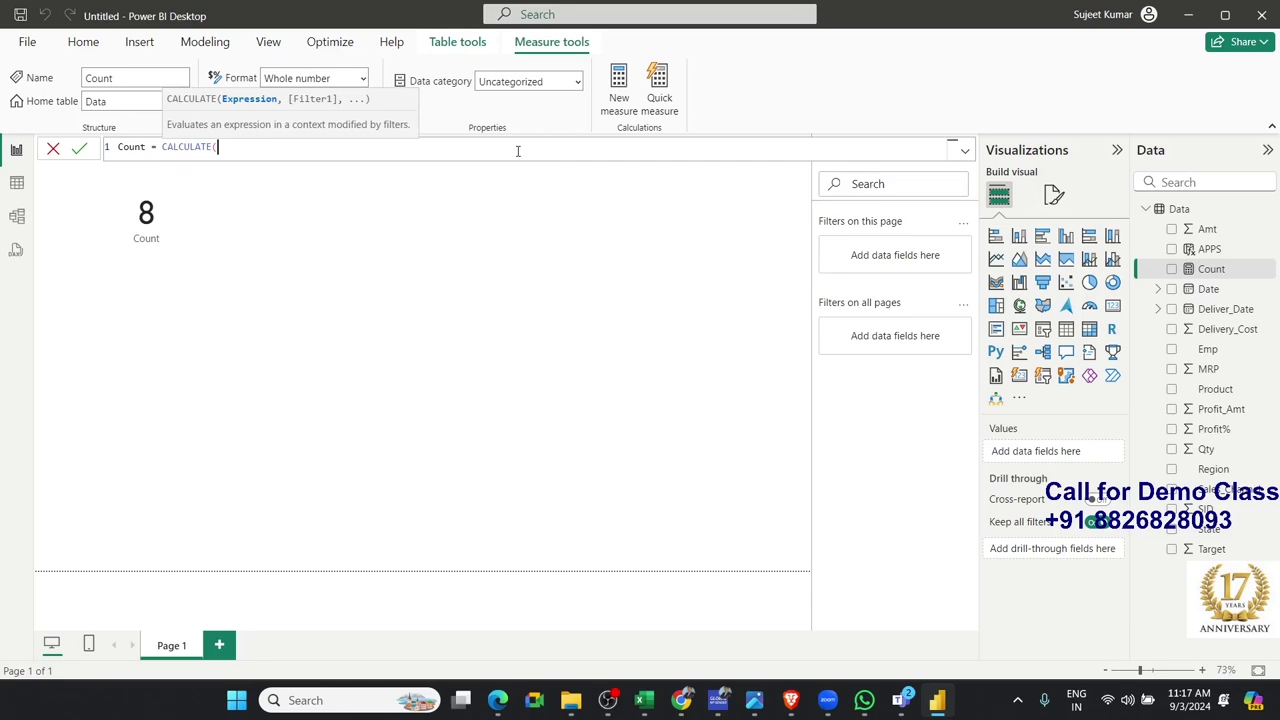
text(COUN)
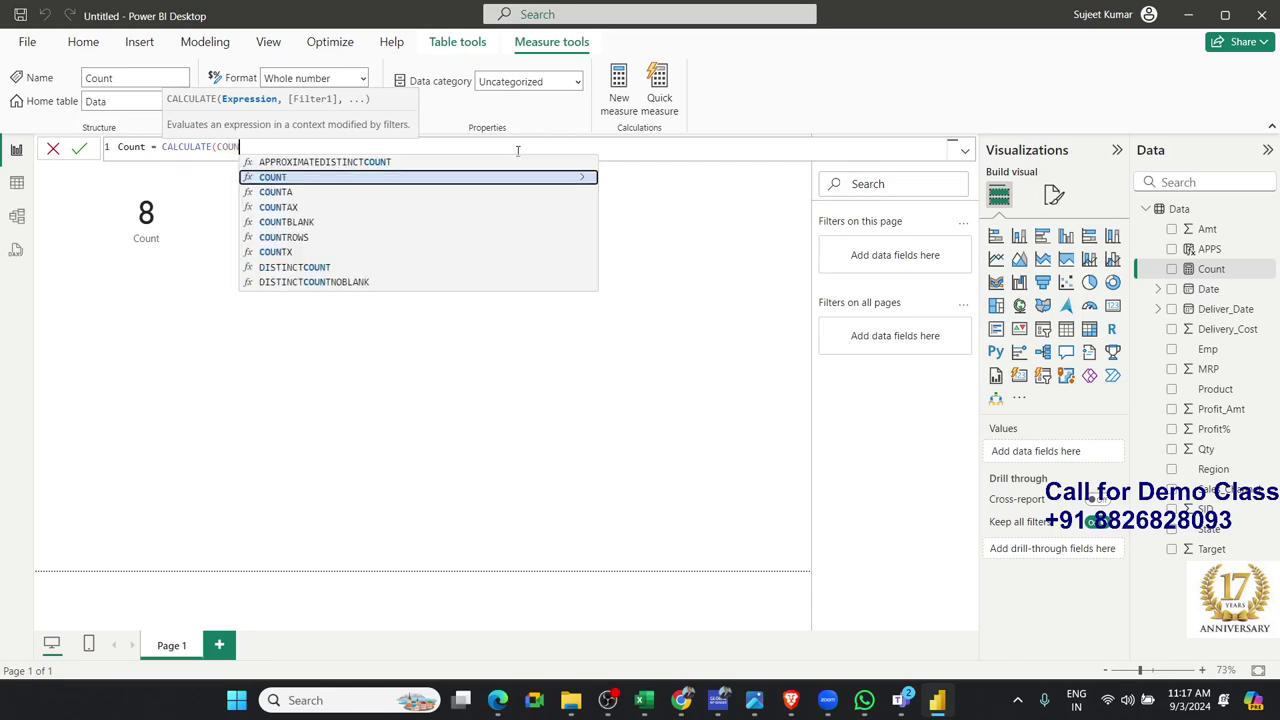
key(Tab)
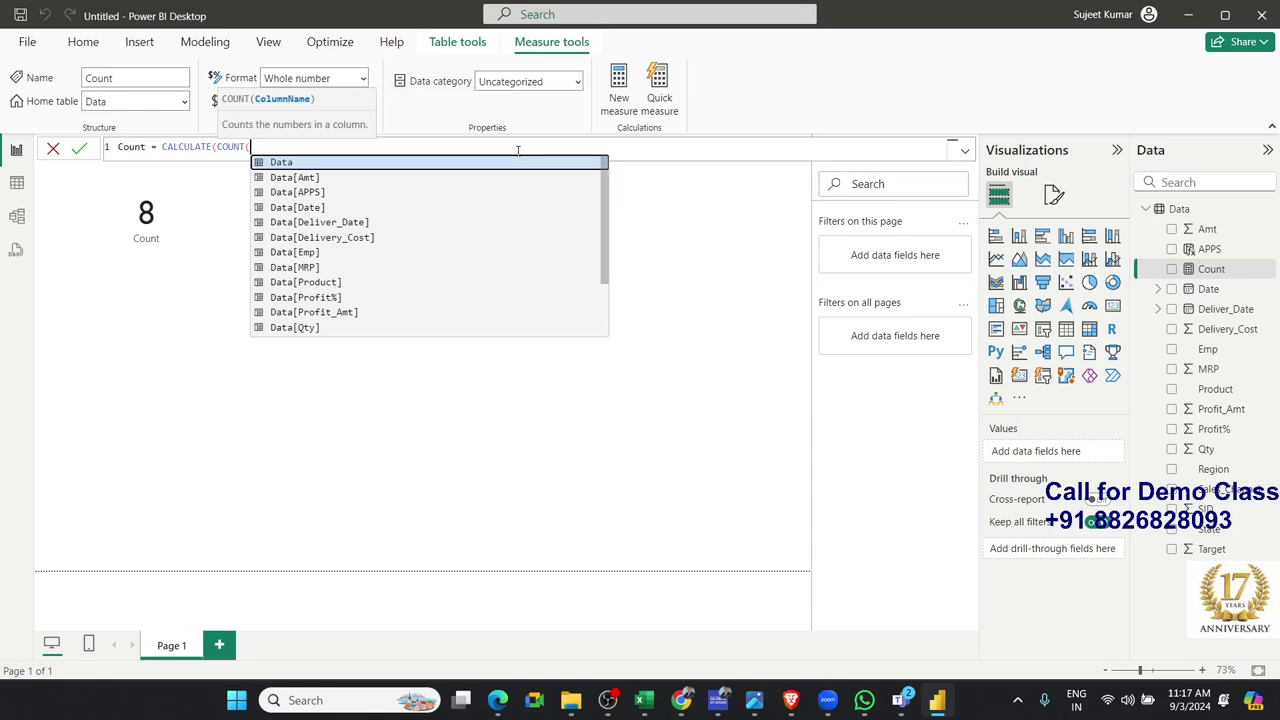
key(Down)
key(Down)
key(Down)
key(Down)
key(Down)
key(Down)
key(Down)
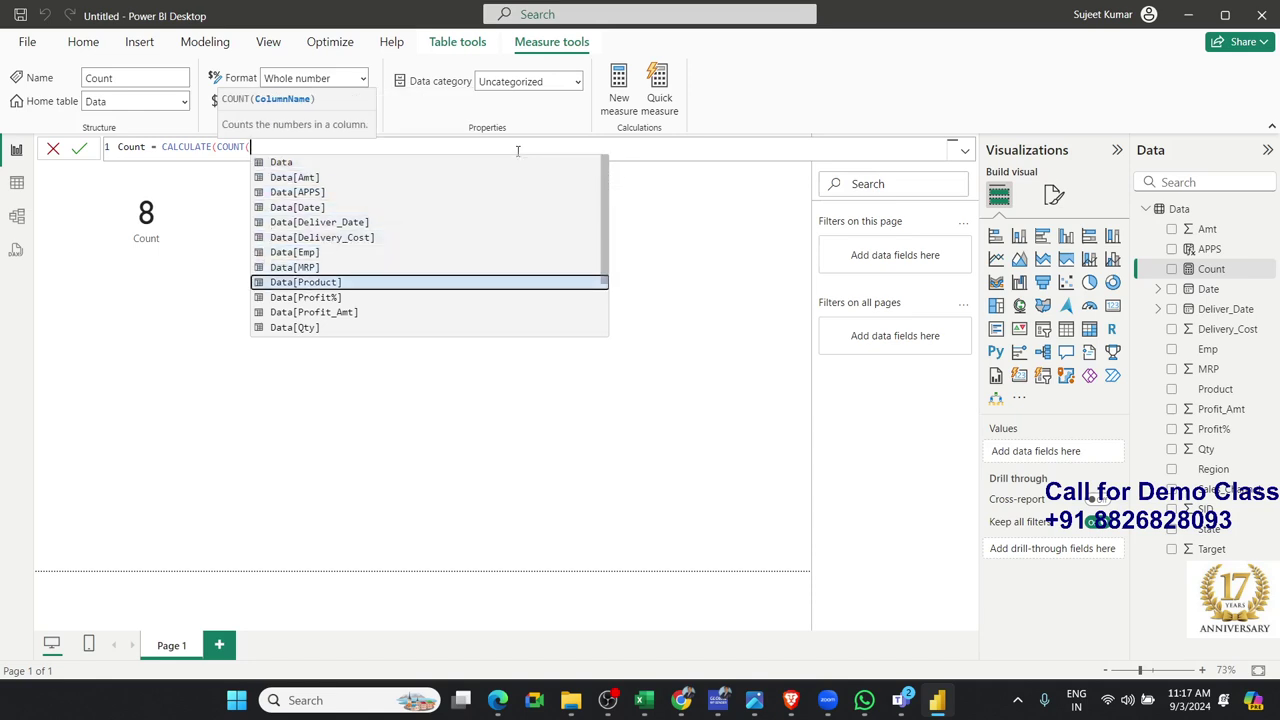
key(Tab)
text(),)
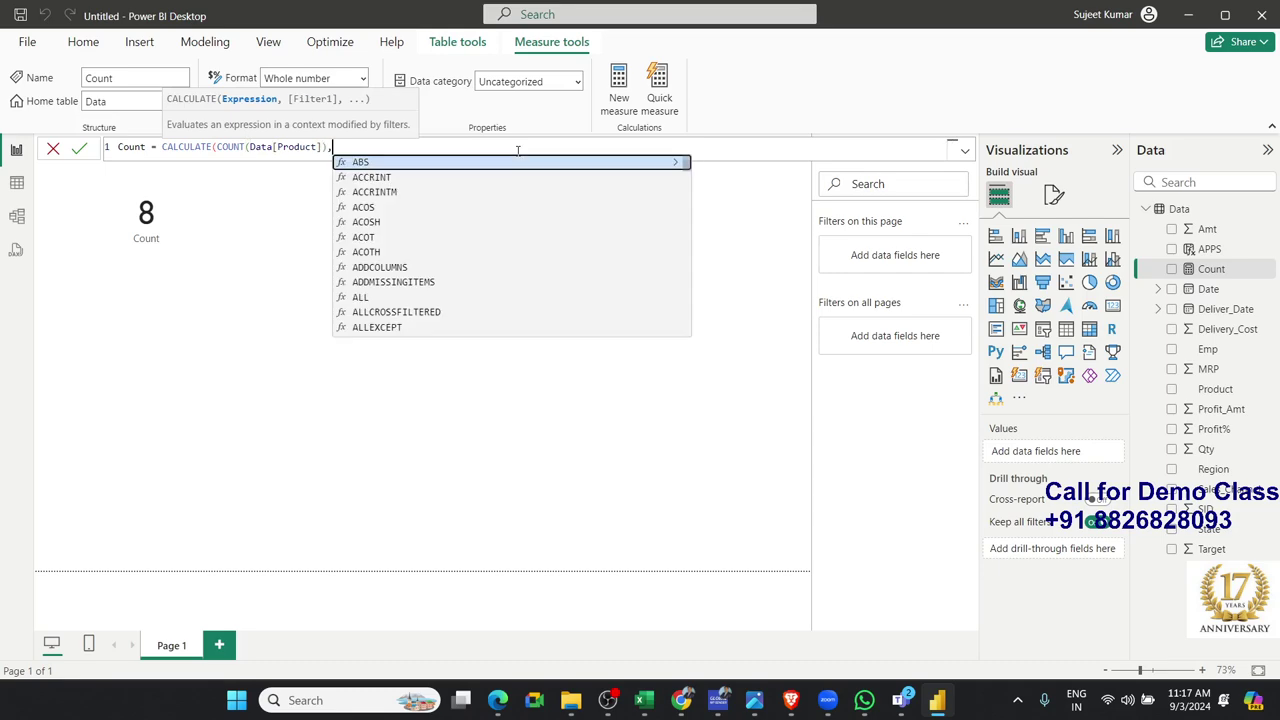
text(PRO)
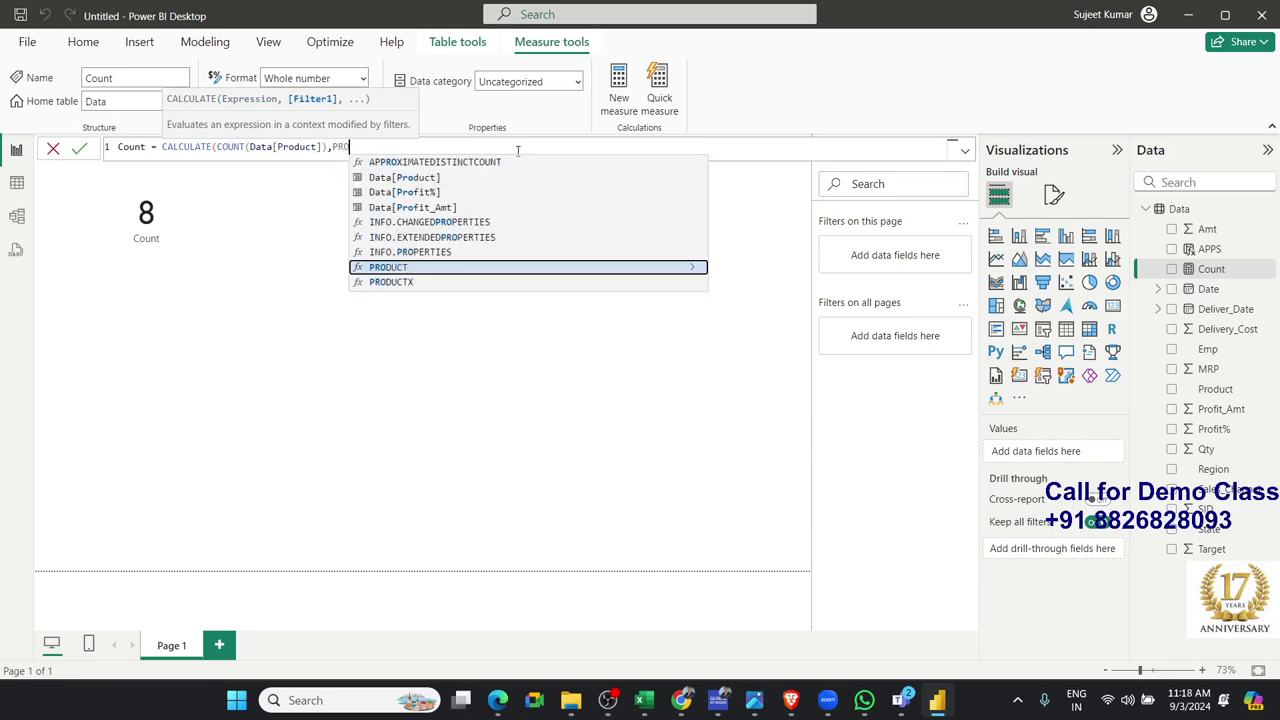
key(Tab)
key(BackSpace)
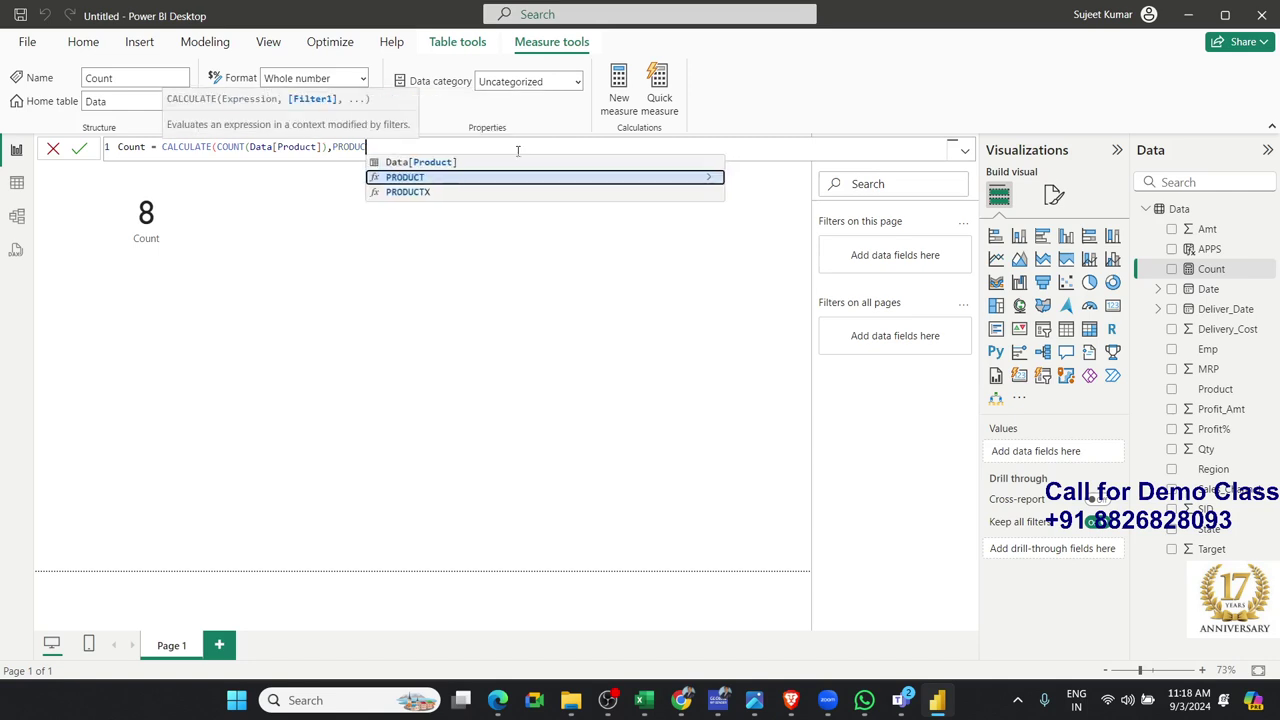
key(Up)
key(Tab)
Complete the filter with ="Excel" and commit, so the card reads 2522
text(=)
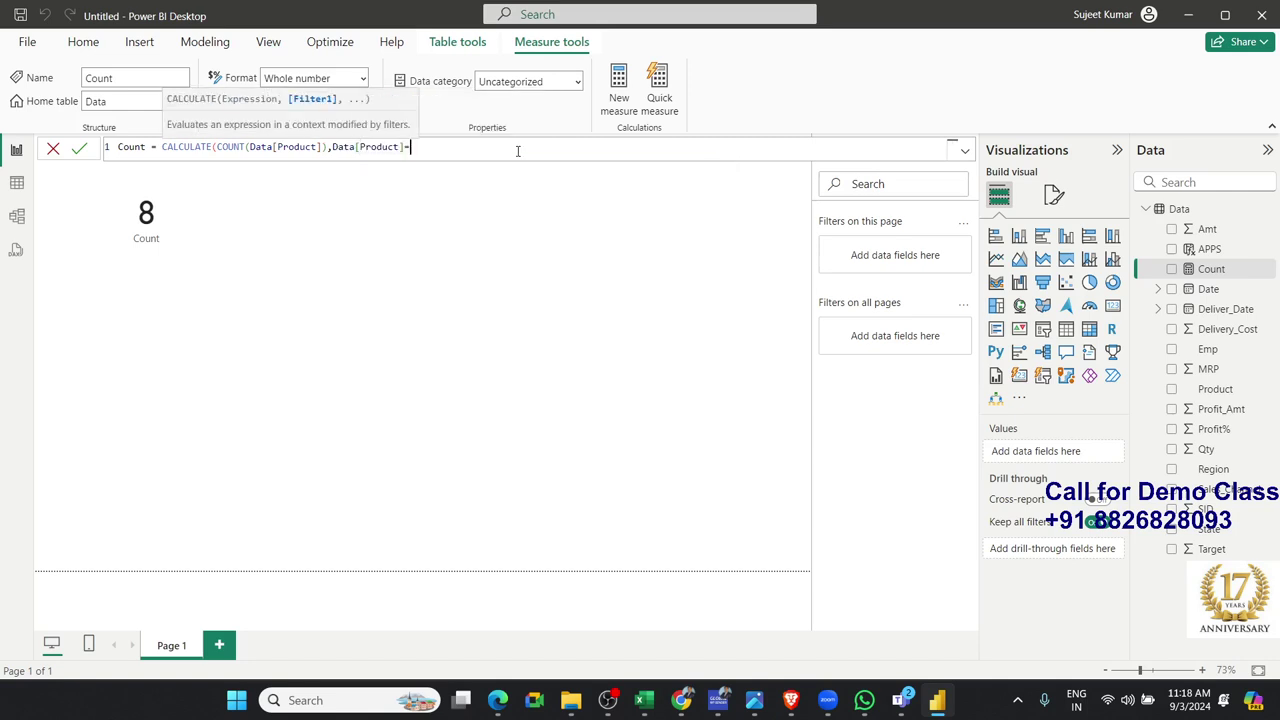
text(")
text(S)
key(BackSpace)
text(eX)
text(CEL)
key(BackSpace)
key(BackSpace)
key(BackSpace)
key(BackSpace)
key(BackSpace)
text(Excel)
text("))
key(Return)
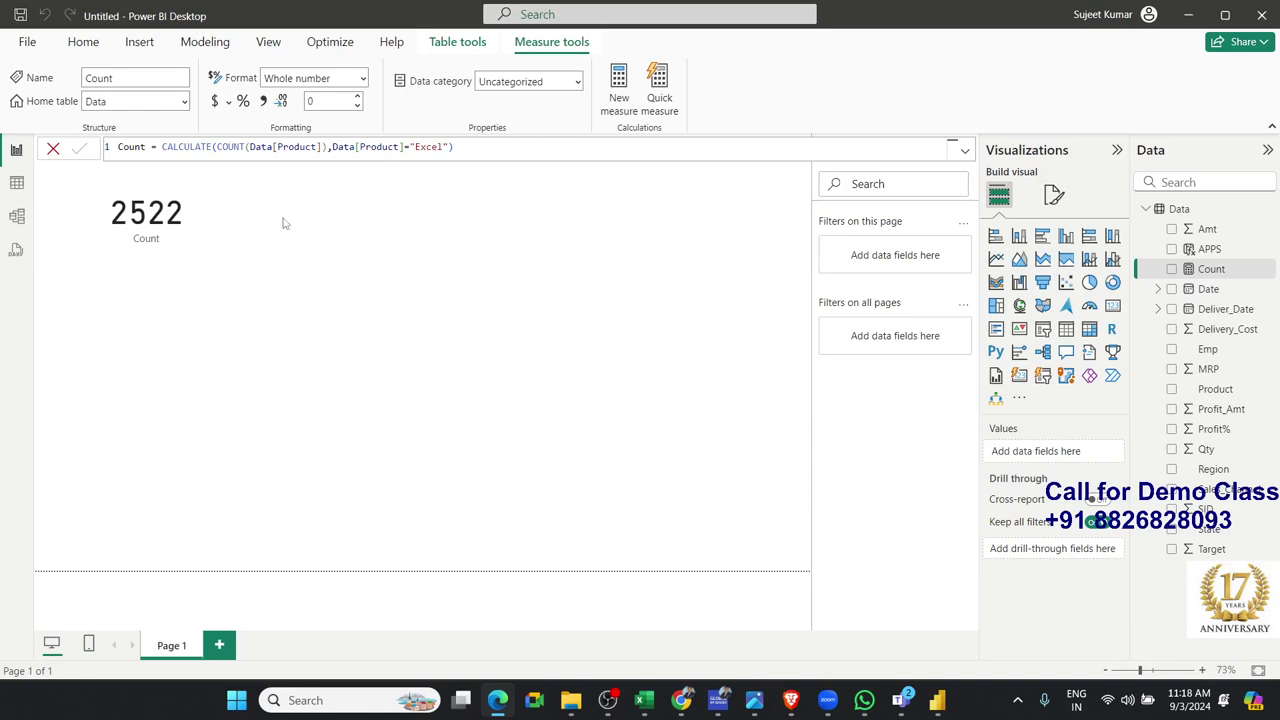
Create a new measure named Avg that averages Data[MRP]
click(449, 231)
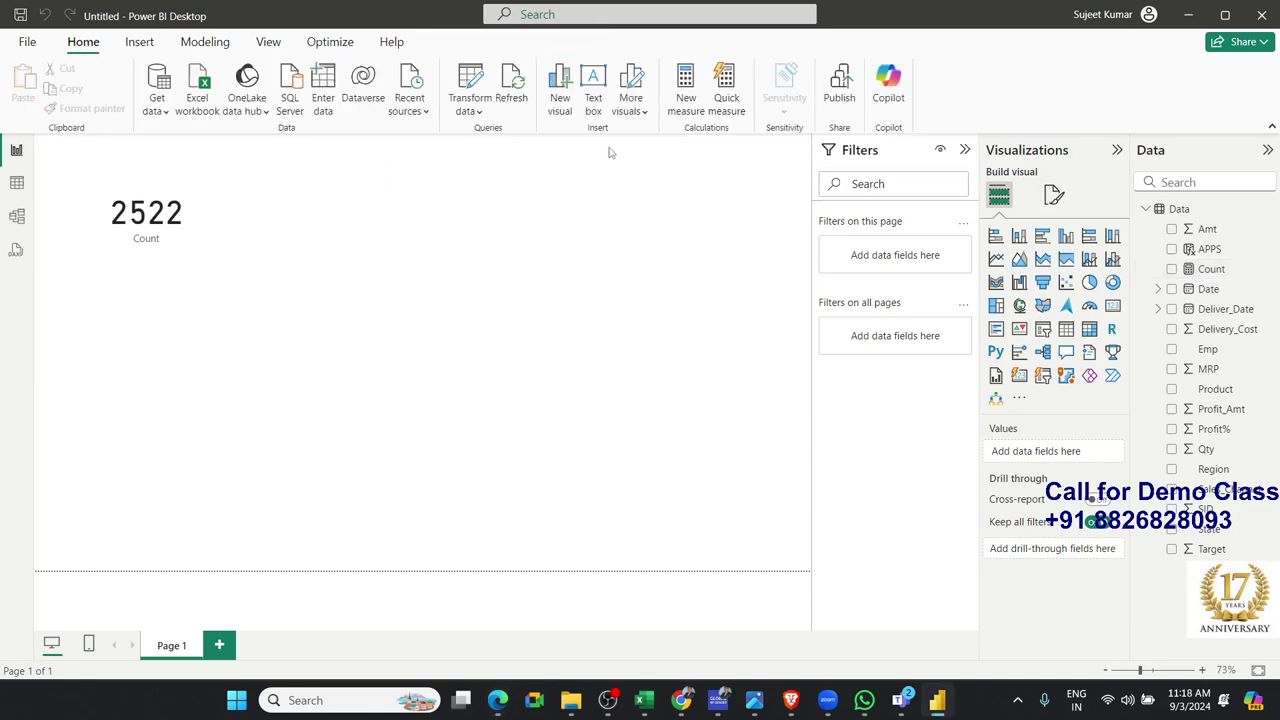
click(679, 105)
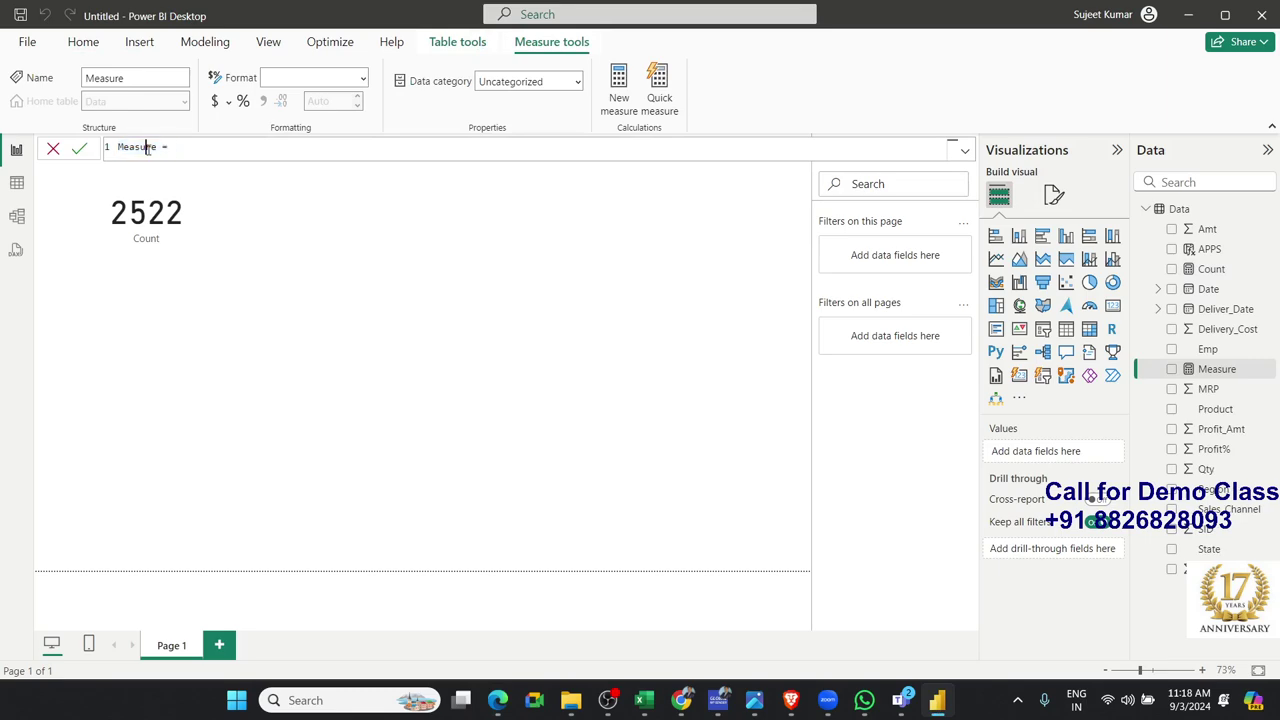
double_click(148, 149)
text(Avg)
text( = av)
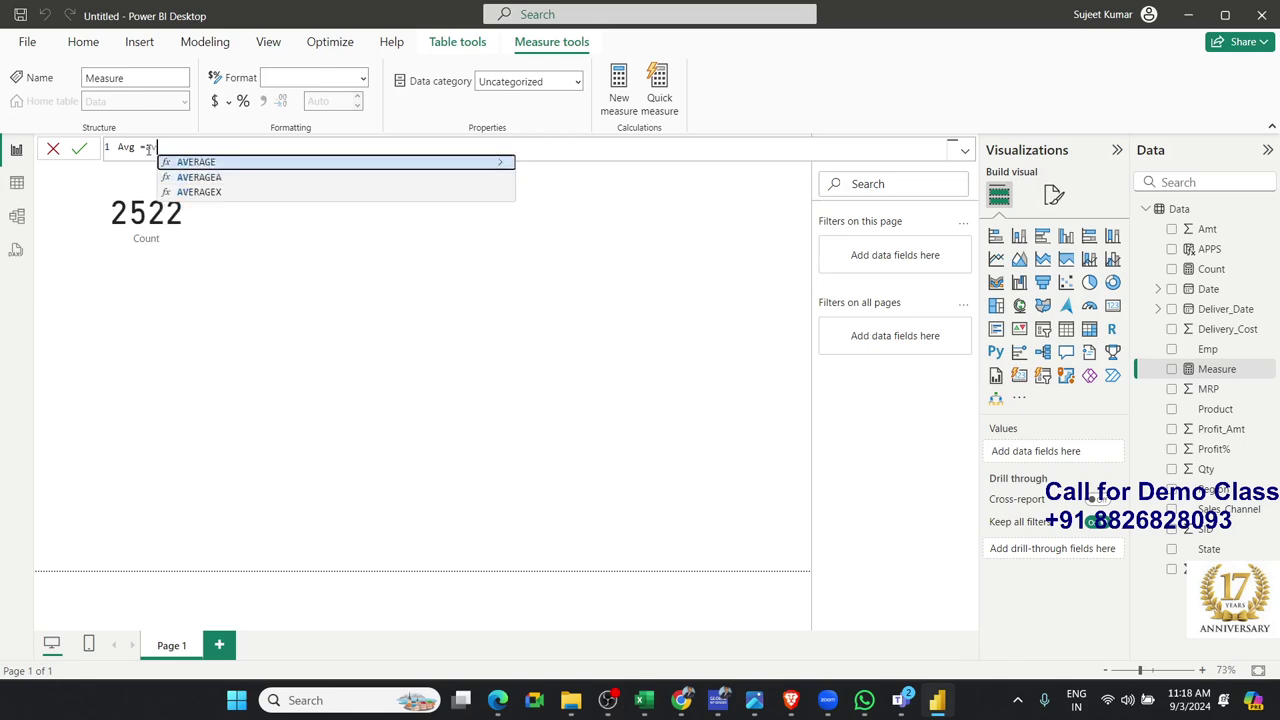
key(Tab)
key(Down)
key(Down)
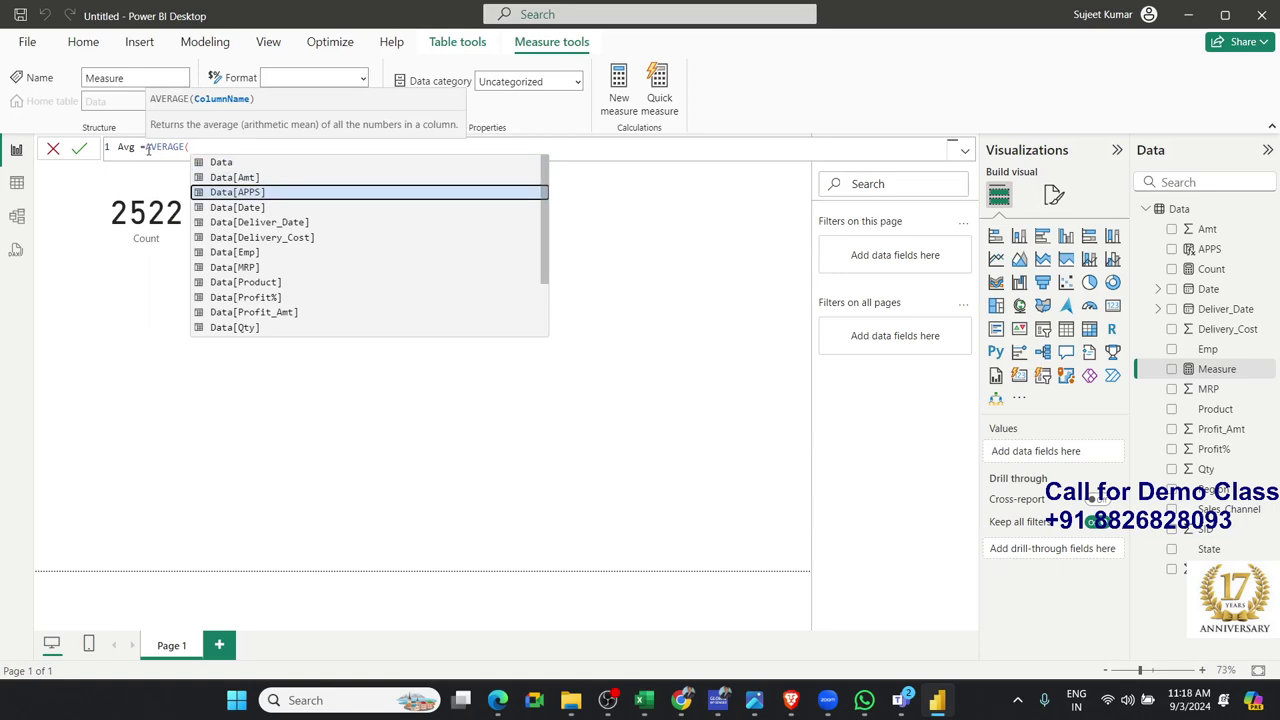
key(Down)
key(Down)
key(Down)
key(Down)
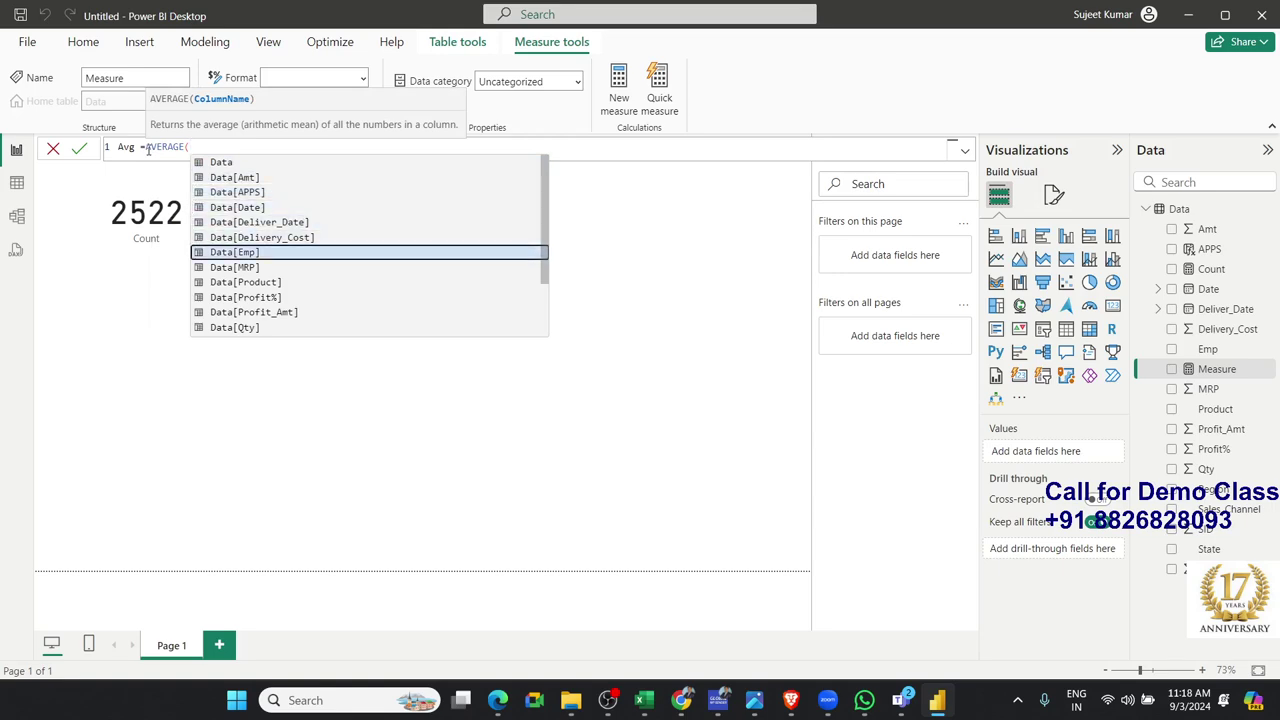
key(Down)
key(Tab)
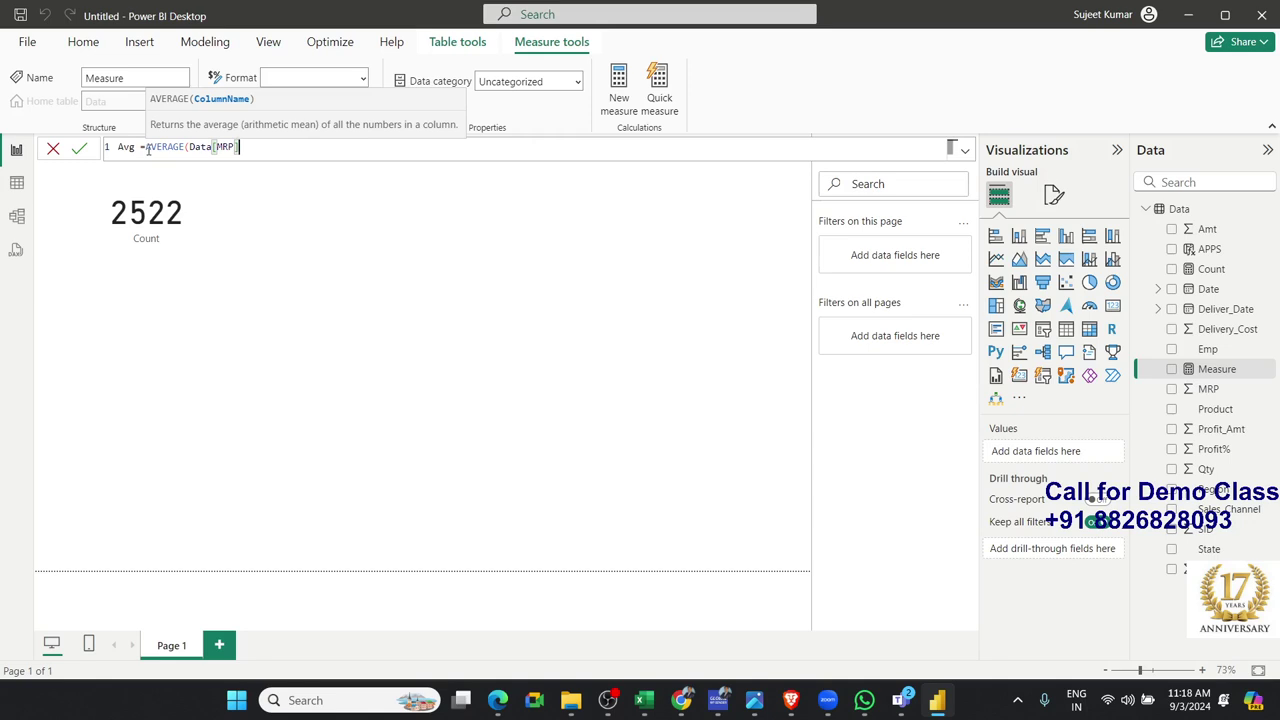
Remove the extra closing parenthesis and commit Avg = AVERAGE(Data[MRP])
text()))
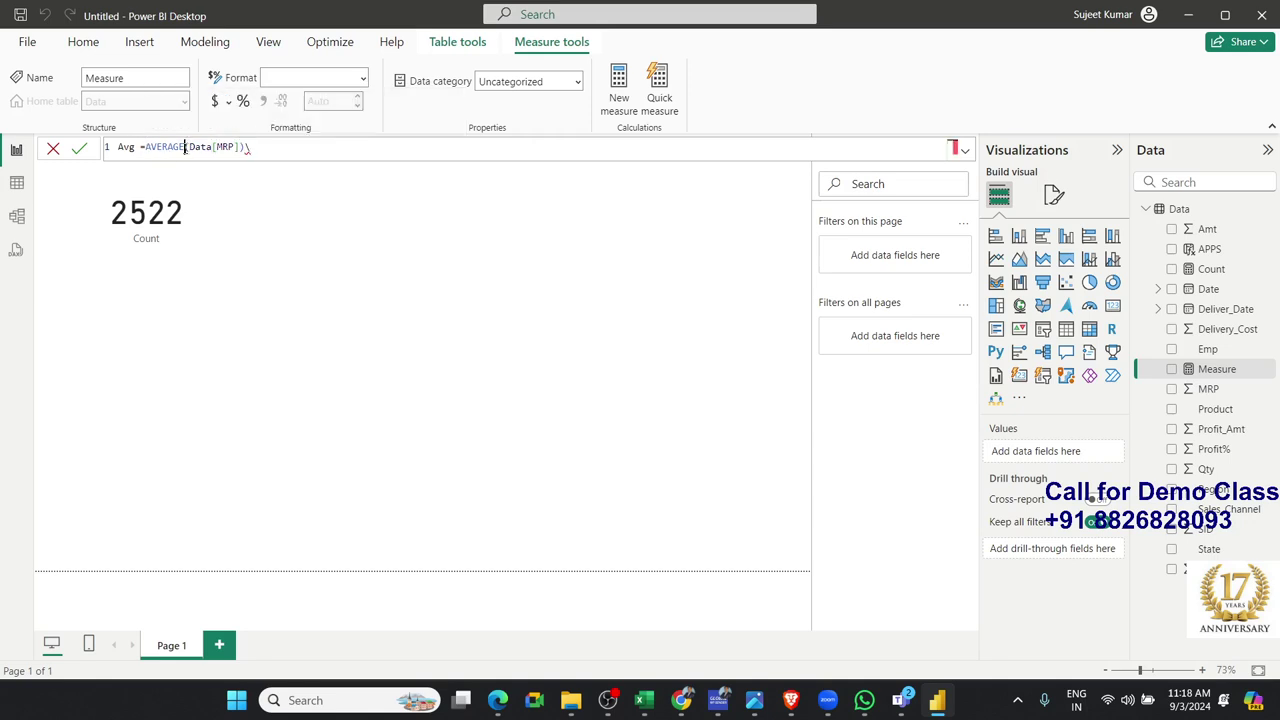
double_click(183, 147)
click(279, 147)
key(BackSpace)
key(Return)
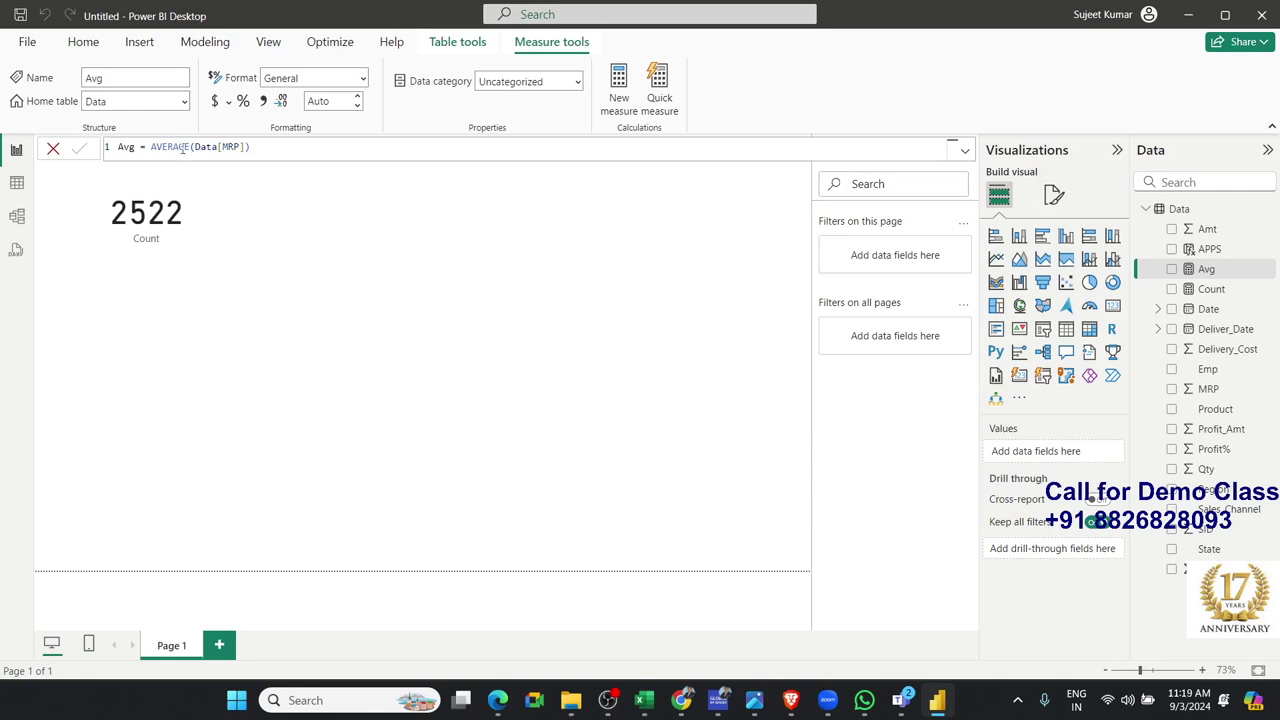
double_click(187, 147)
Change Avg's function to AVERAGEA, making it AVERAGEA(Data[MRP])
key(Right)
text(a)
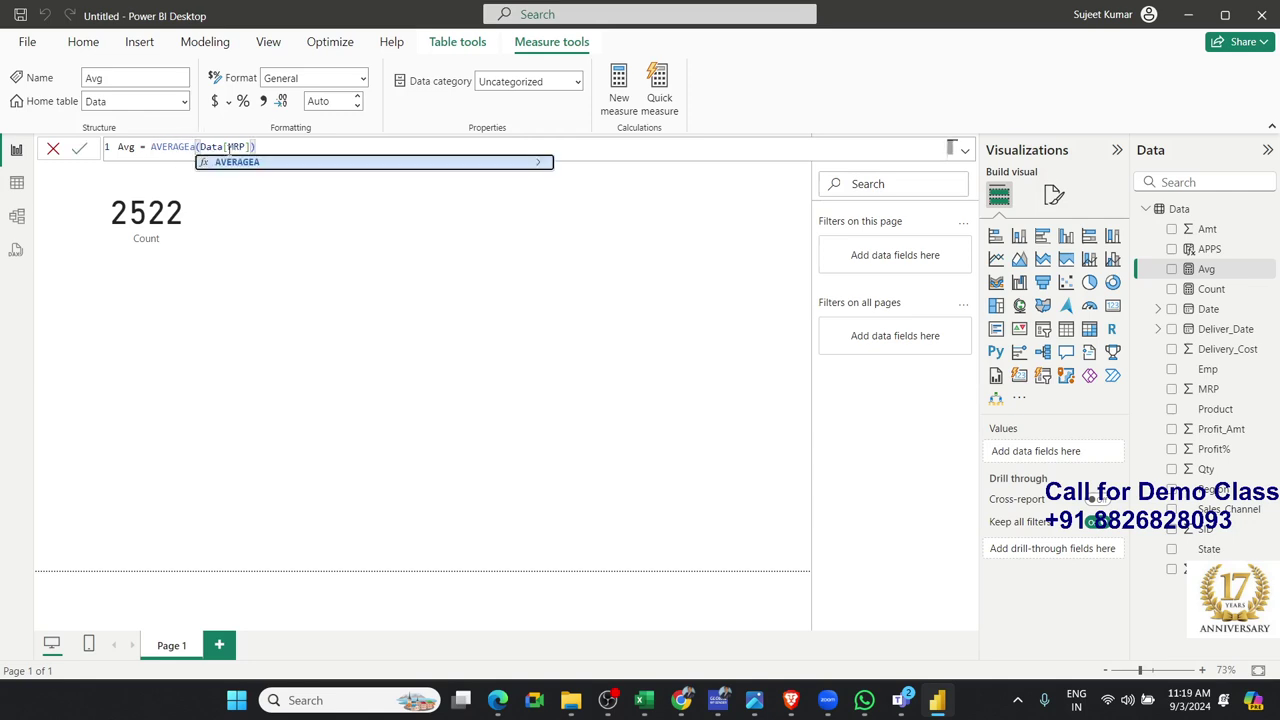
key(Tab)
key(Return)
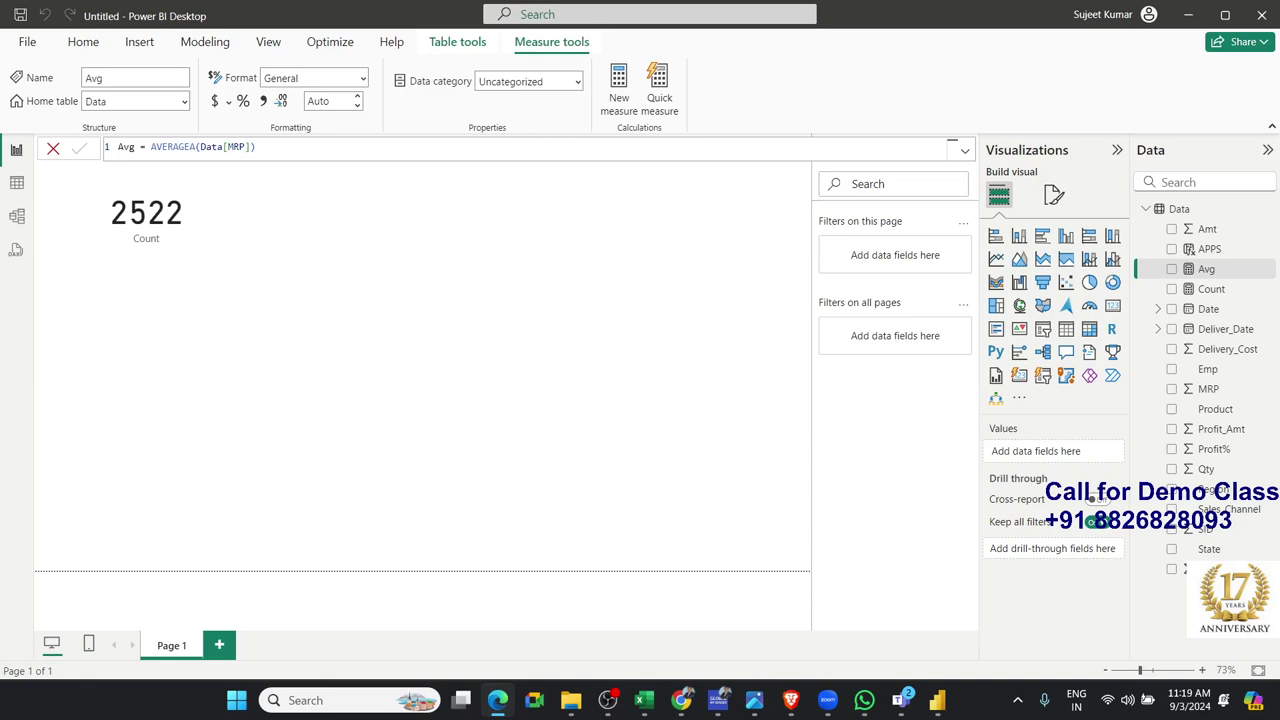
drag(257, 147, 156, 147)
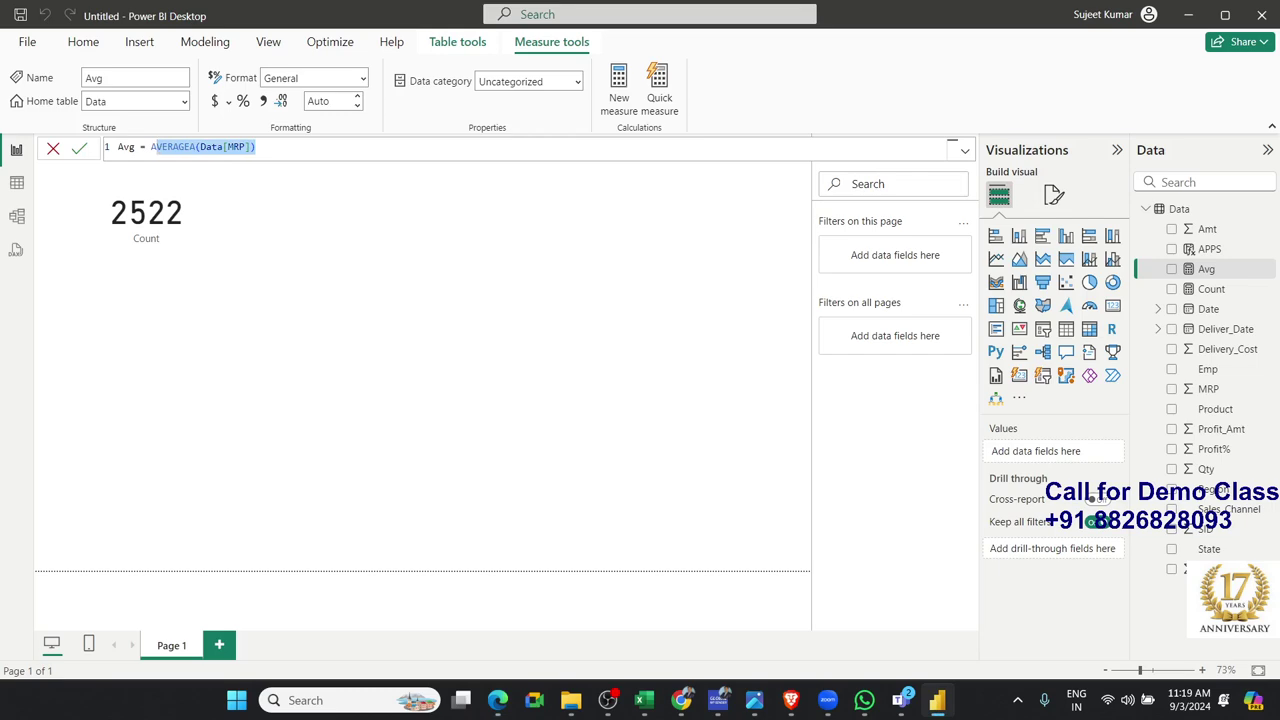
drag(156, 147, 151, 147)
Swap Avg's function to MAX, then to MIN, committing each version
double_click(172, 147)
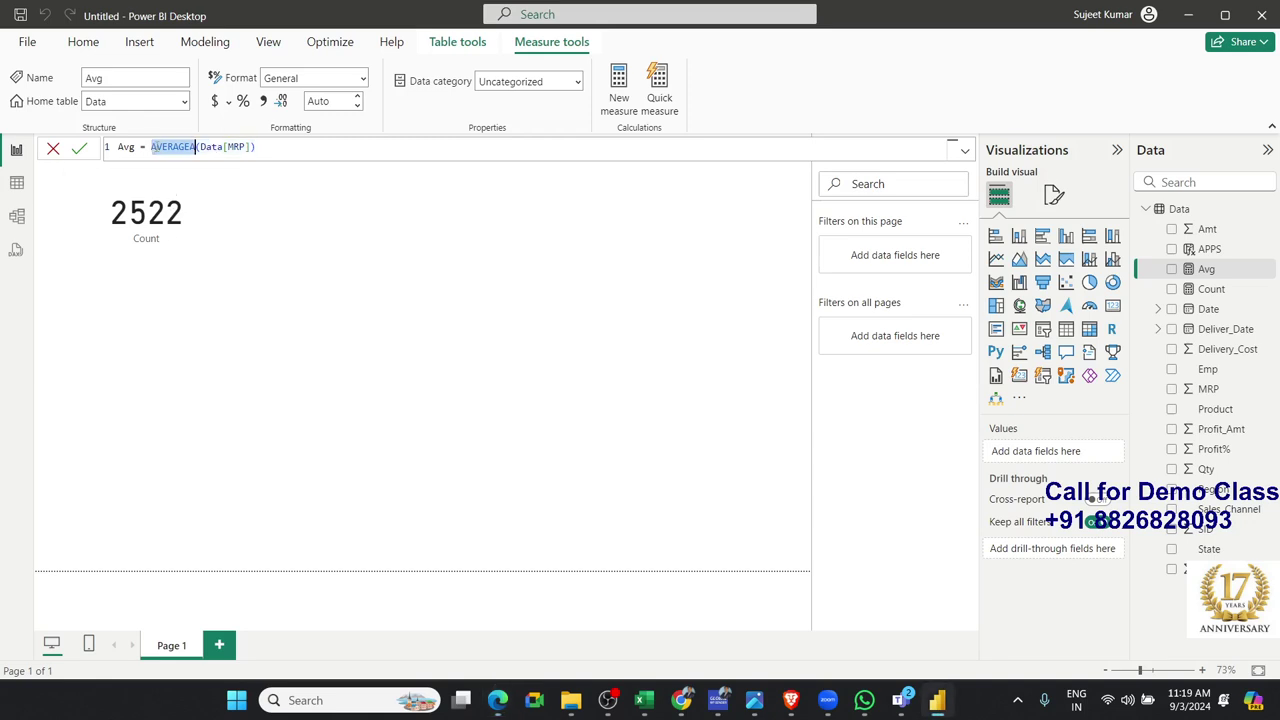
text(MAX)
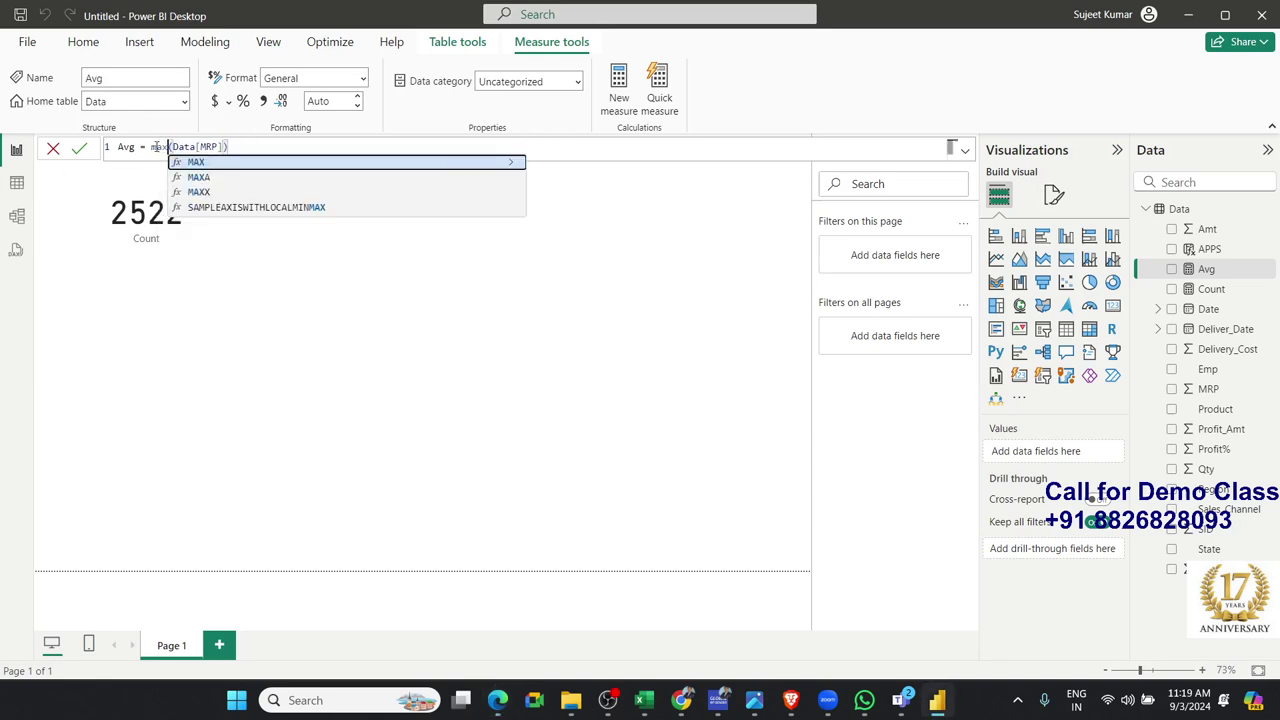
key(Tab)
key(Return)
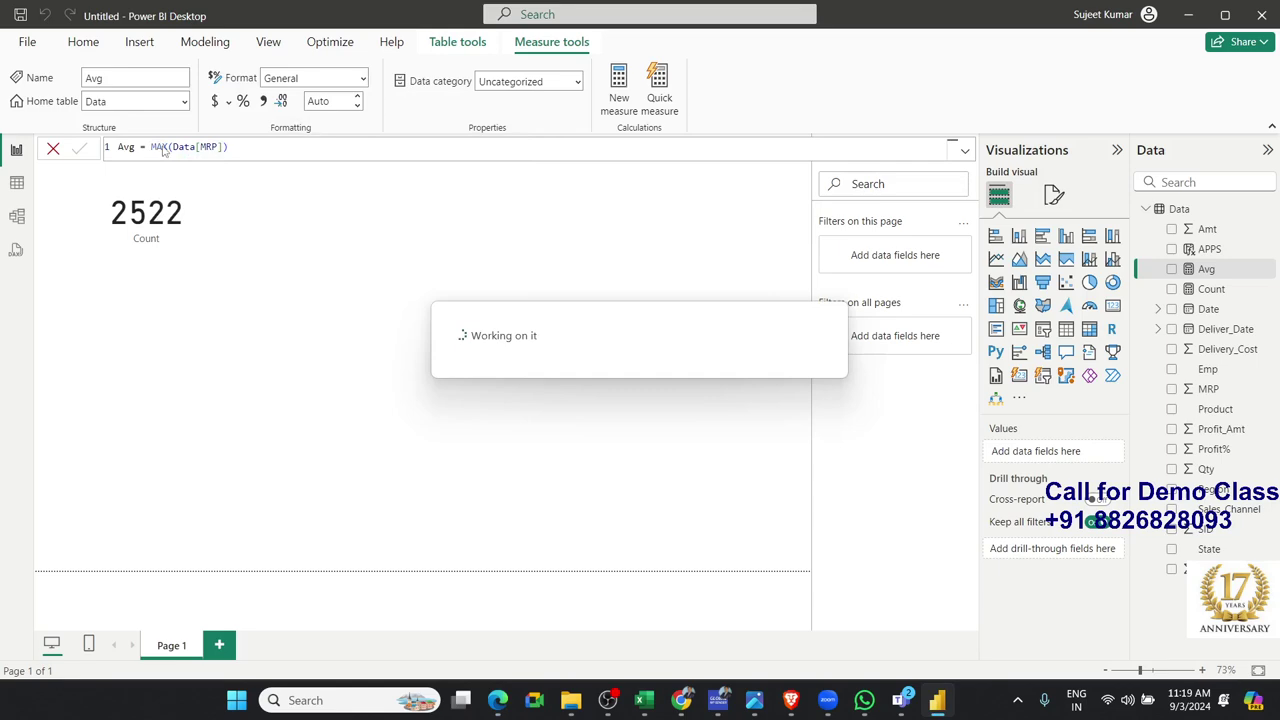
double_click(161, 147)
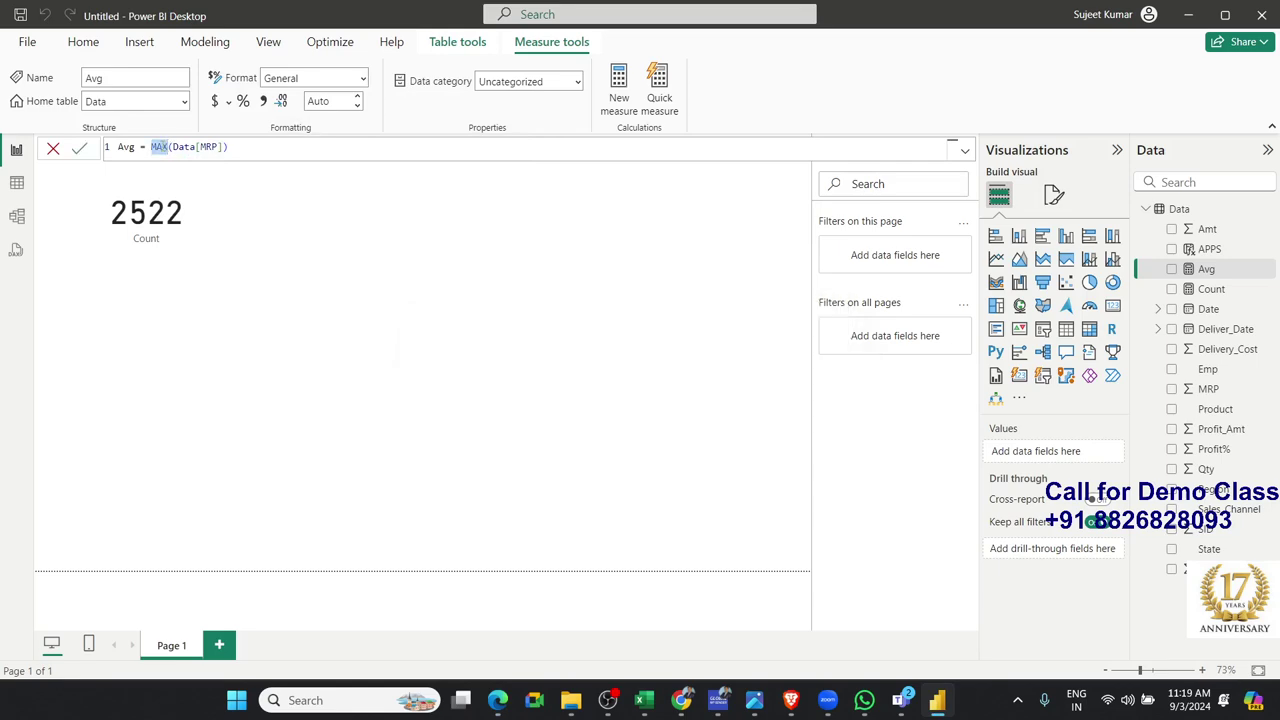
text(min)
key(Tab)
key(Return)
Swap Avg's function to MAXA, then to MINA, ending as MINA(Data[MRP])
double_click(161, 147)
text(max)
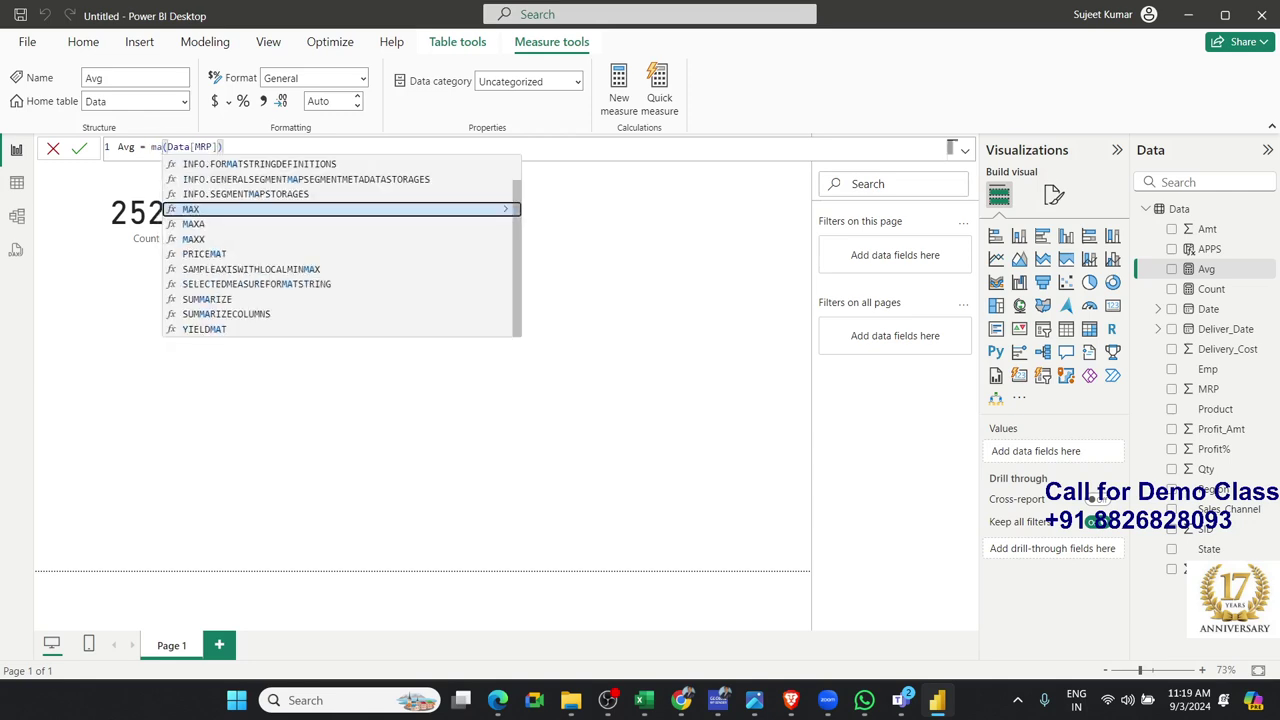
key(Down)
key(Tab)
key(Return)
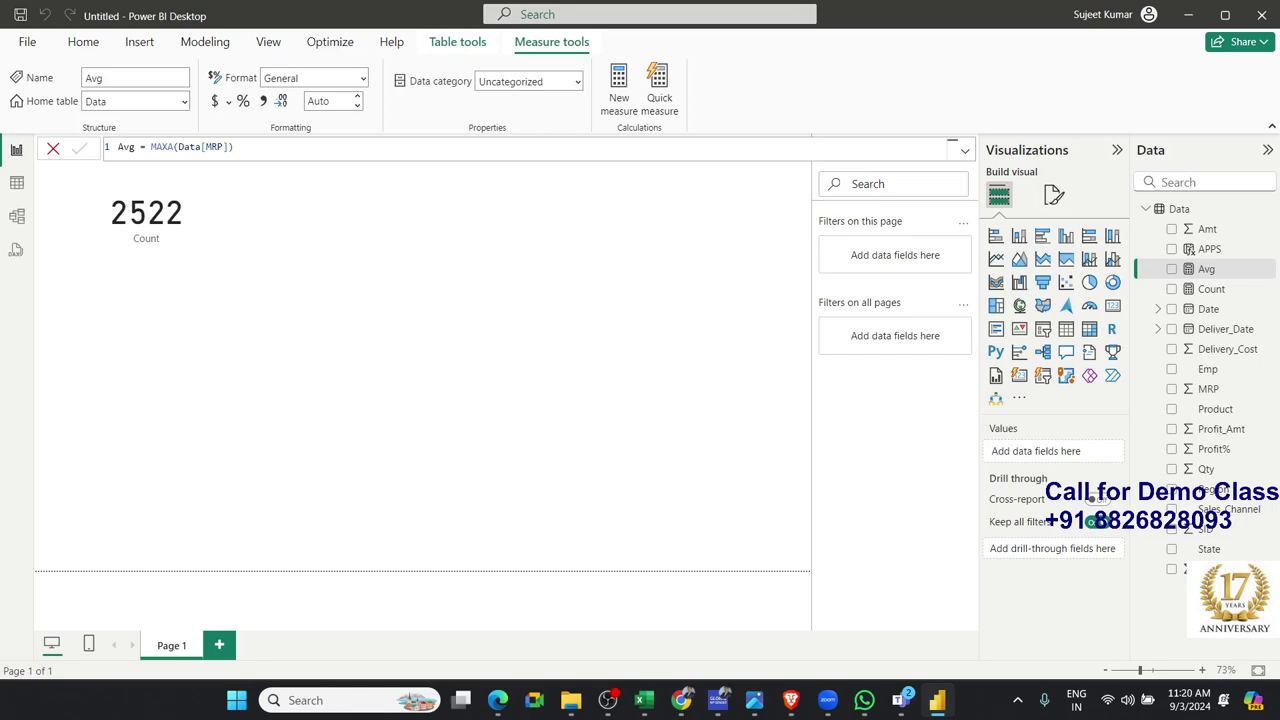
double_click(166, 147)
text(mina)
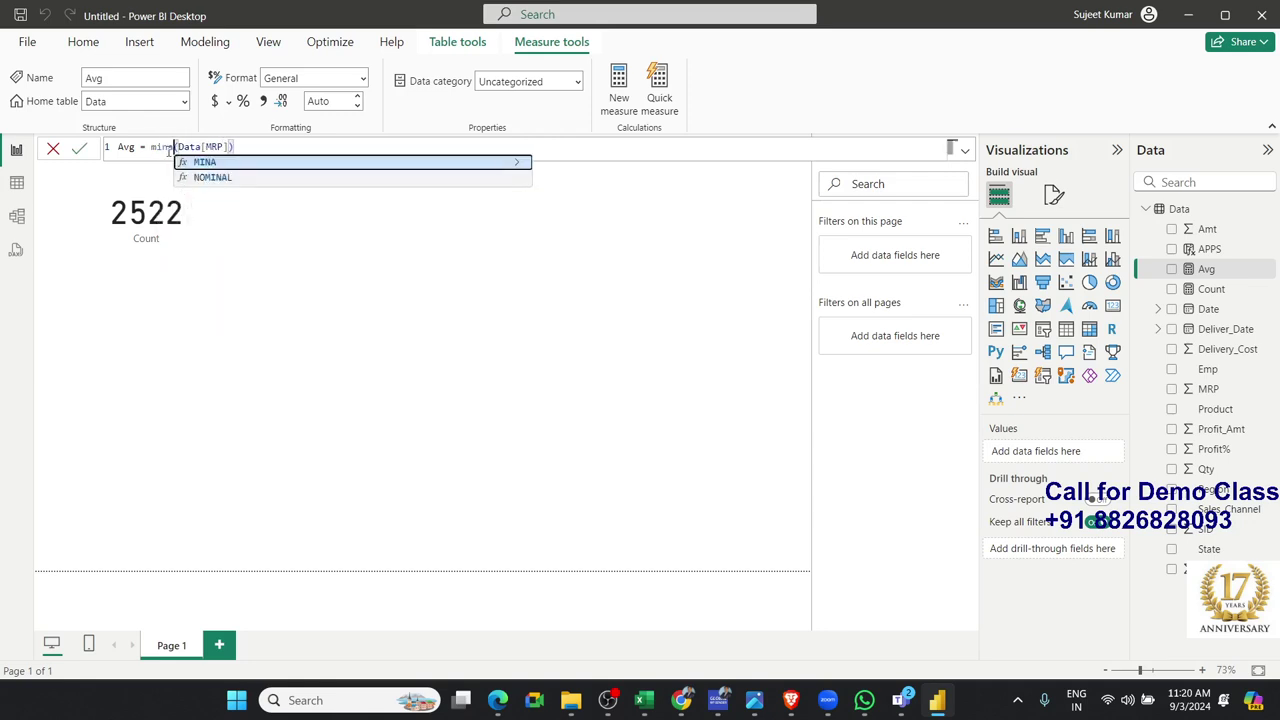
key(Tab)
key(Return)
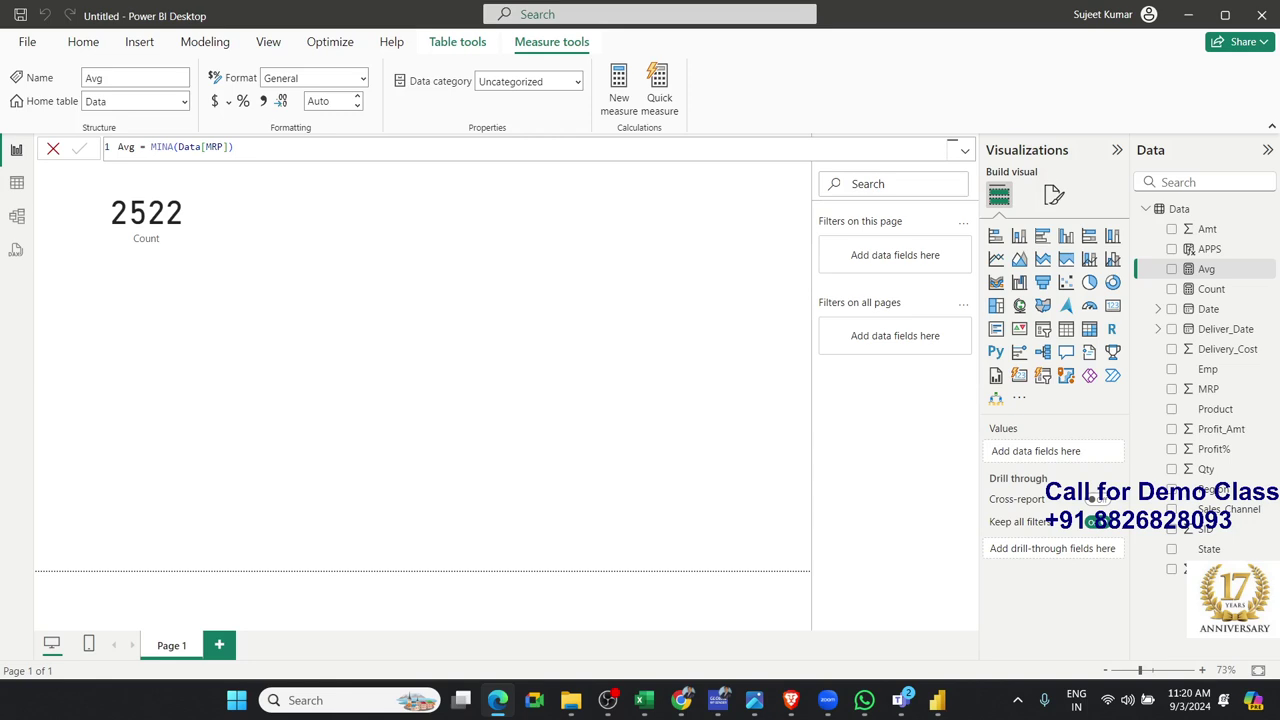
key(super+d)
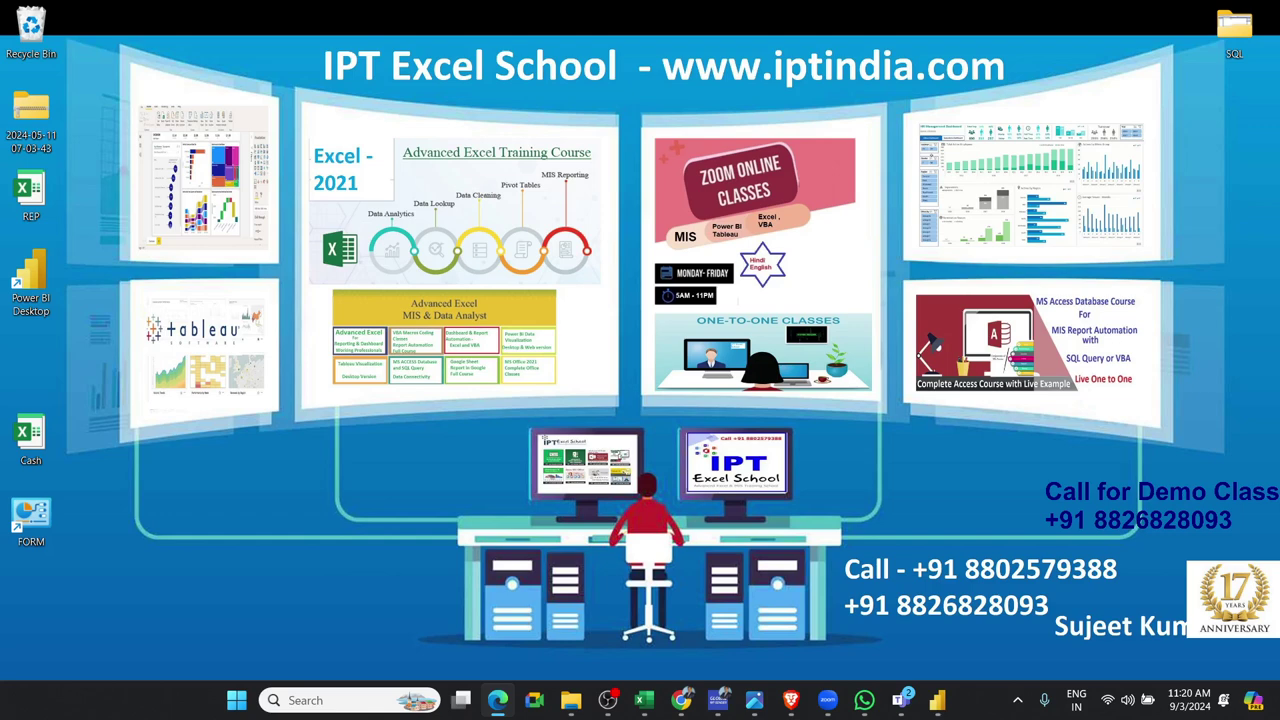
key(super+d)
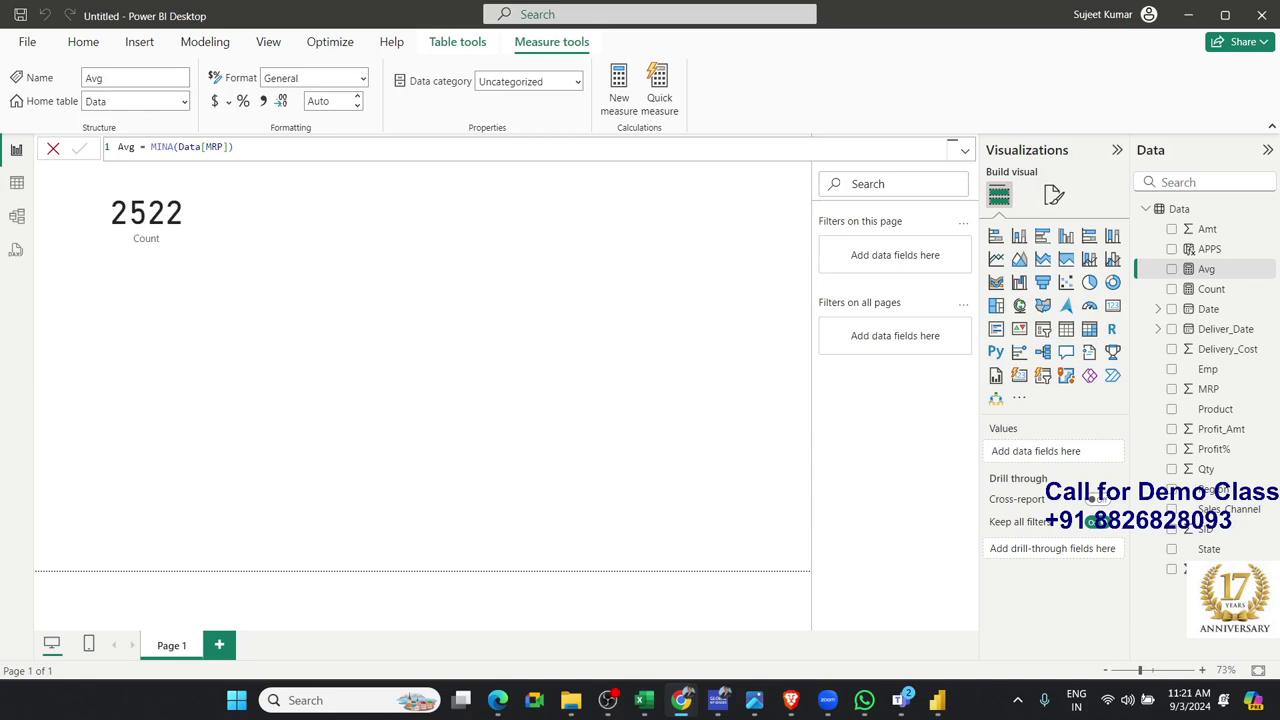
Browse the Data table rows, then add a new calculated table from Table tools
click(190, 284)
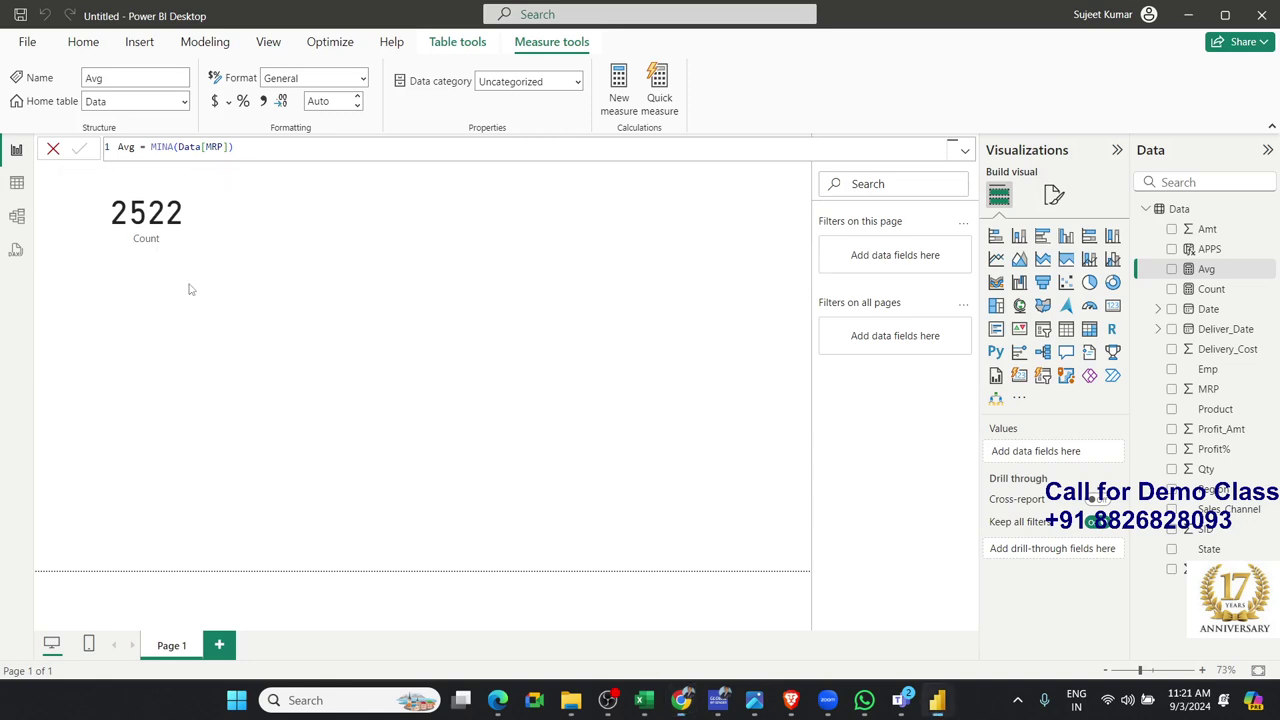
click(17, 184)
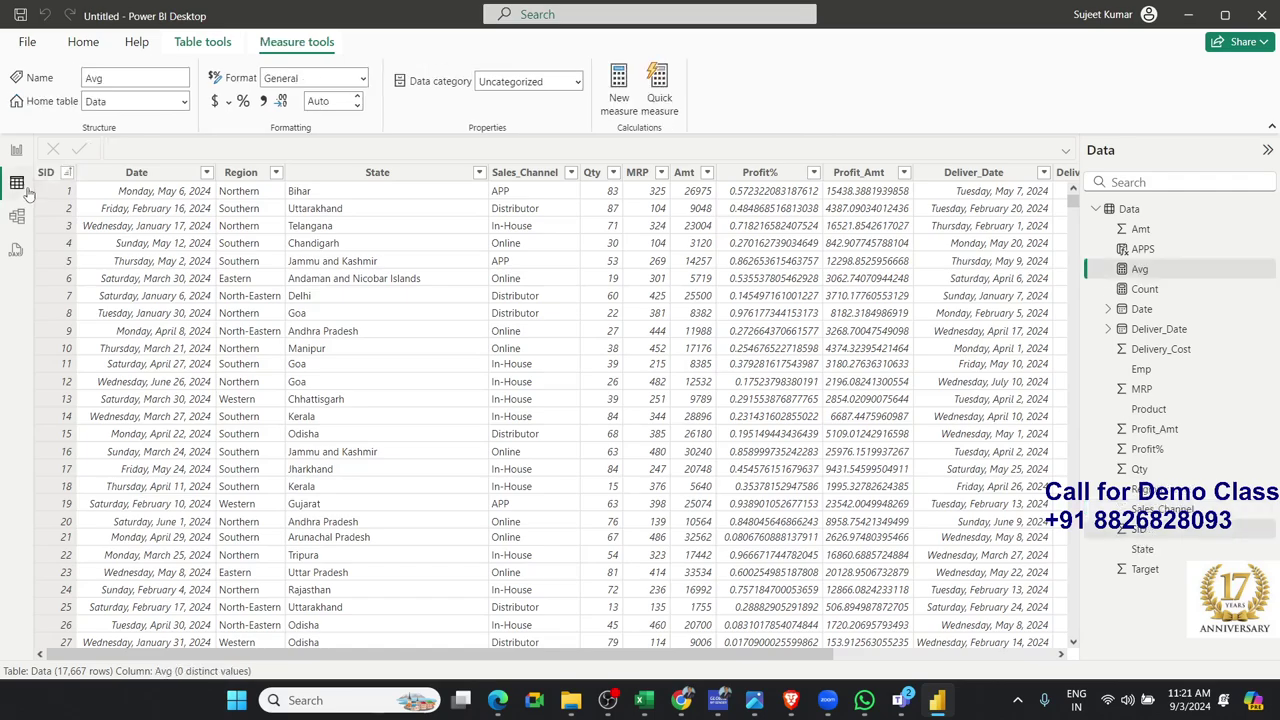
scroll(408, 362, down, 5)
scroll(408, 355, up, 5)
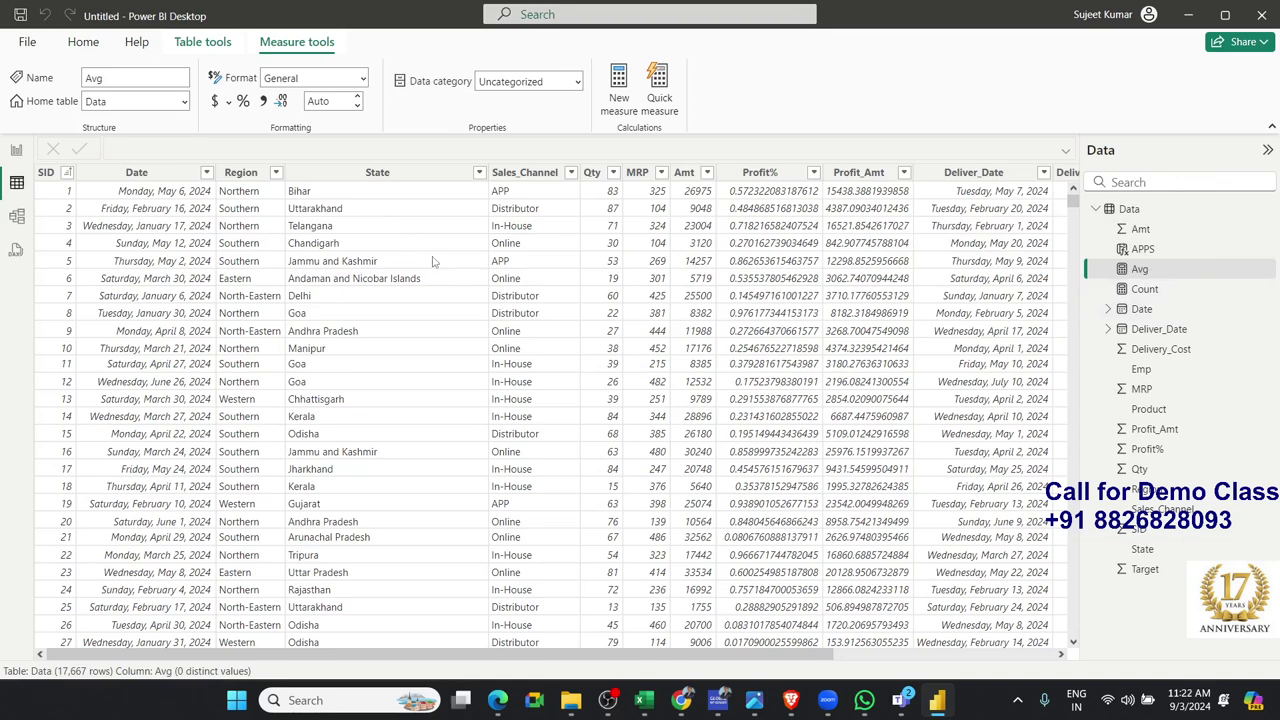
click(83, 42)
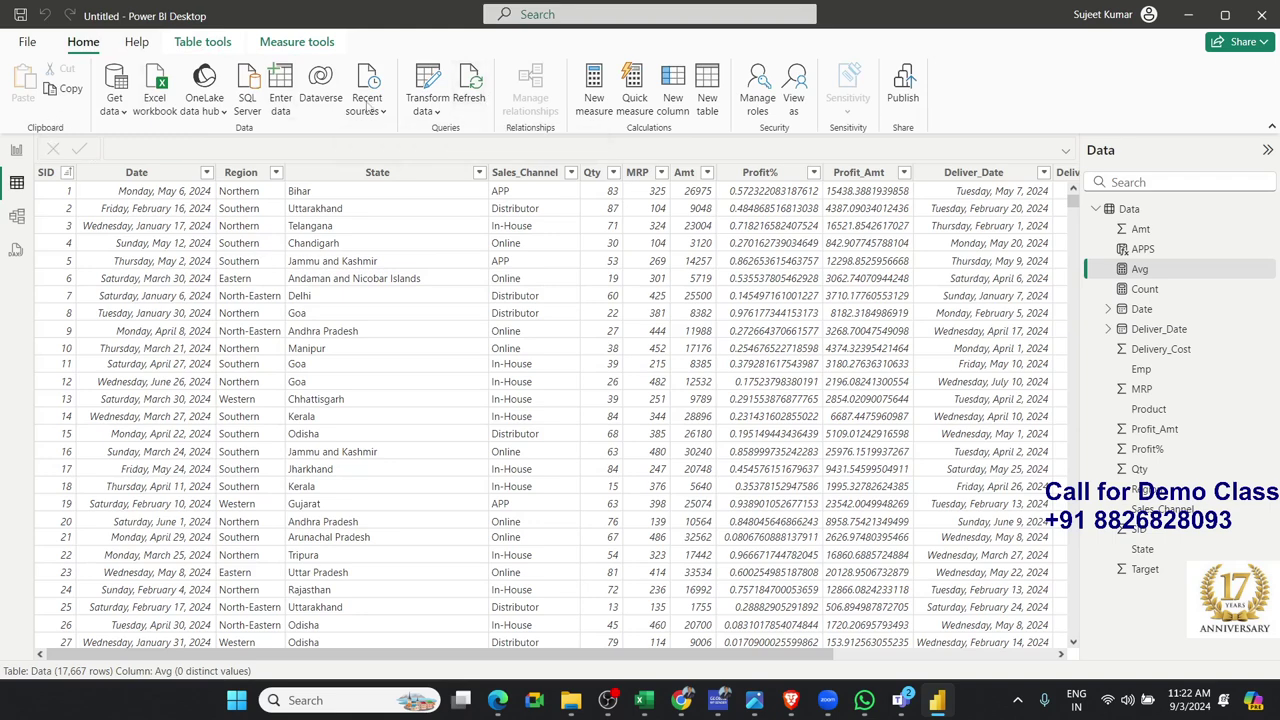
click(202, 42)
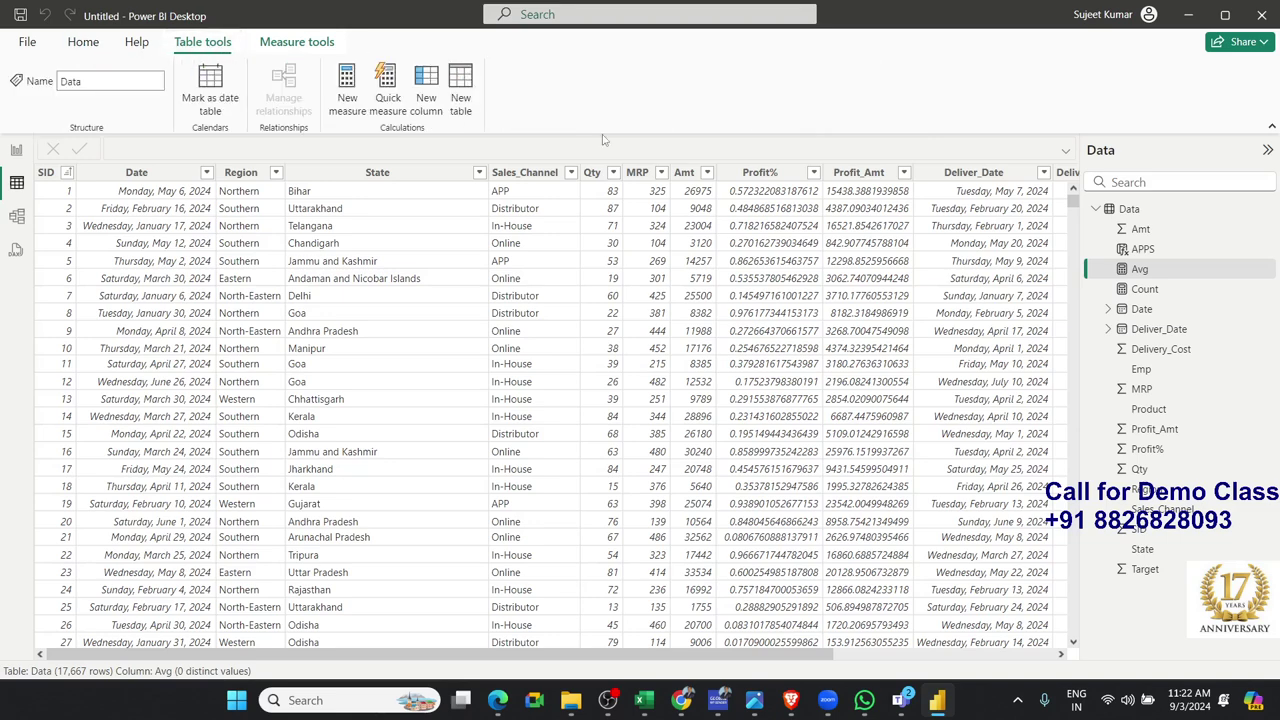
click(466, 104)
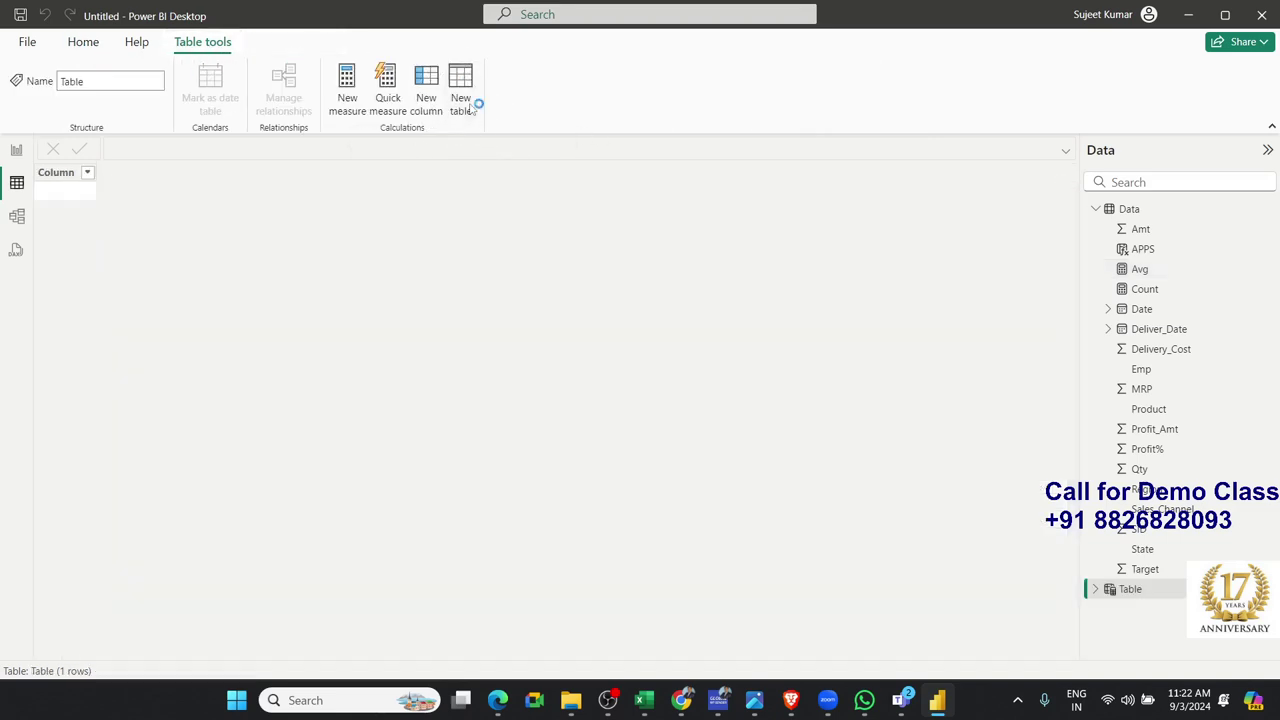
Name the new calculated table LT and define it as ALL(Data)
double_click(138, 148)
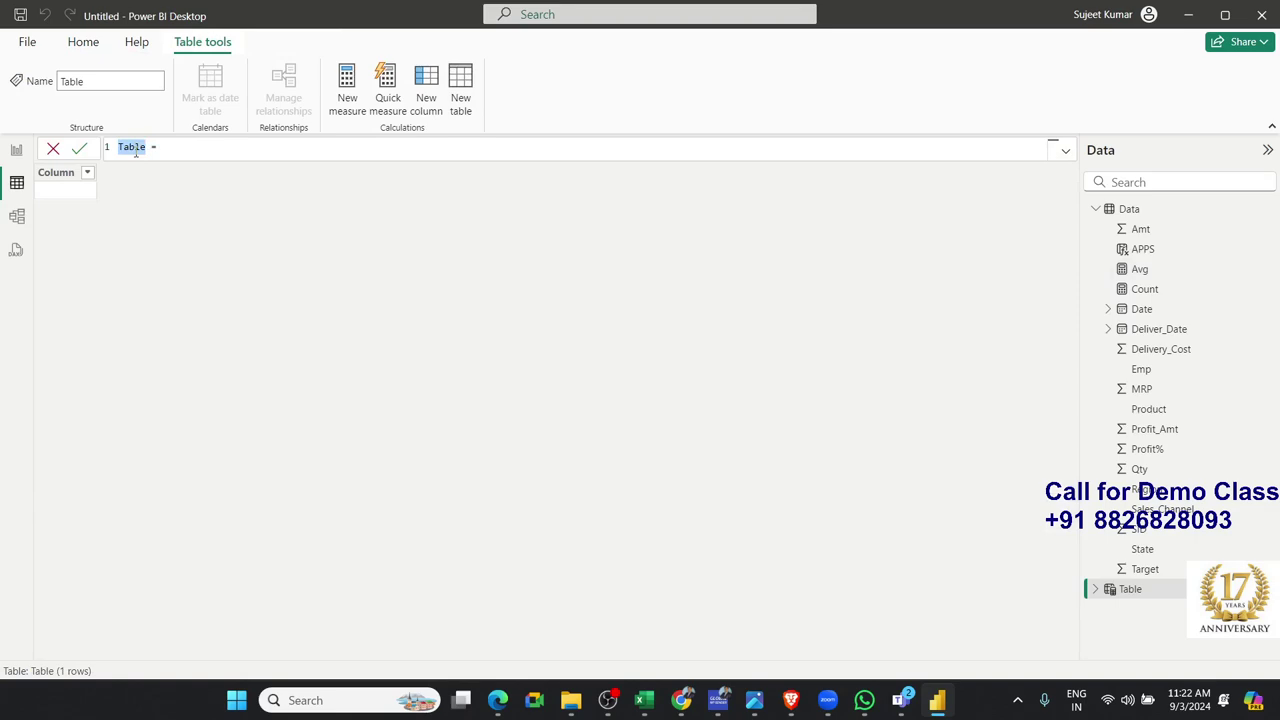
text(LT =)
text(ALL()
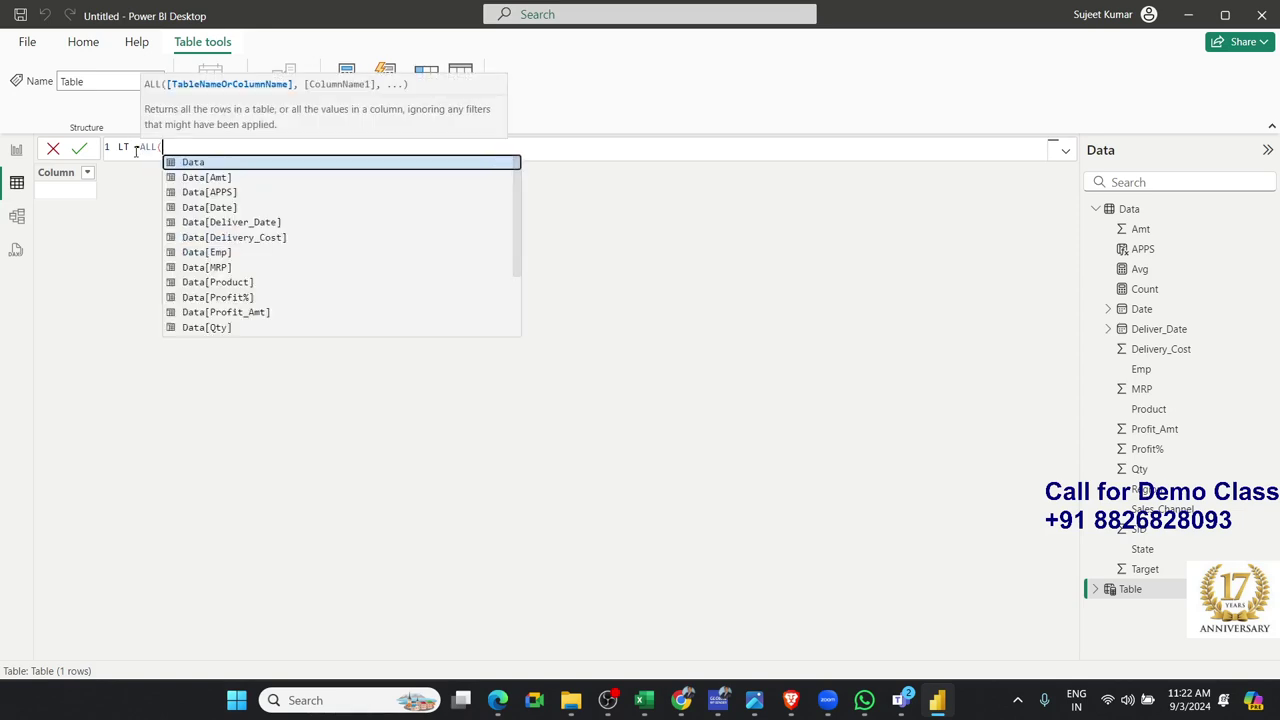
key(Tab)
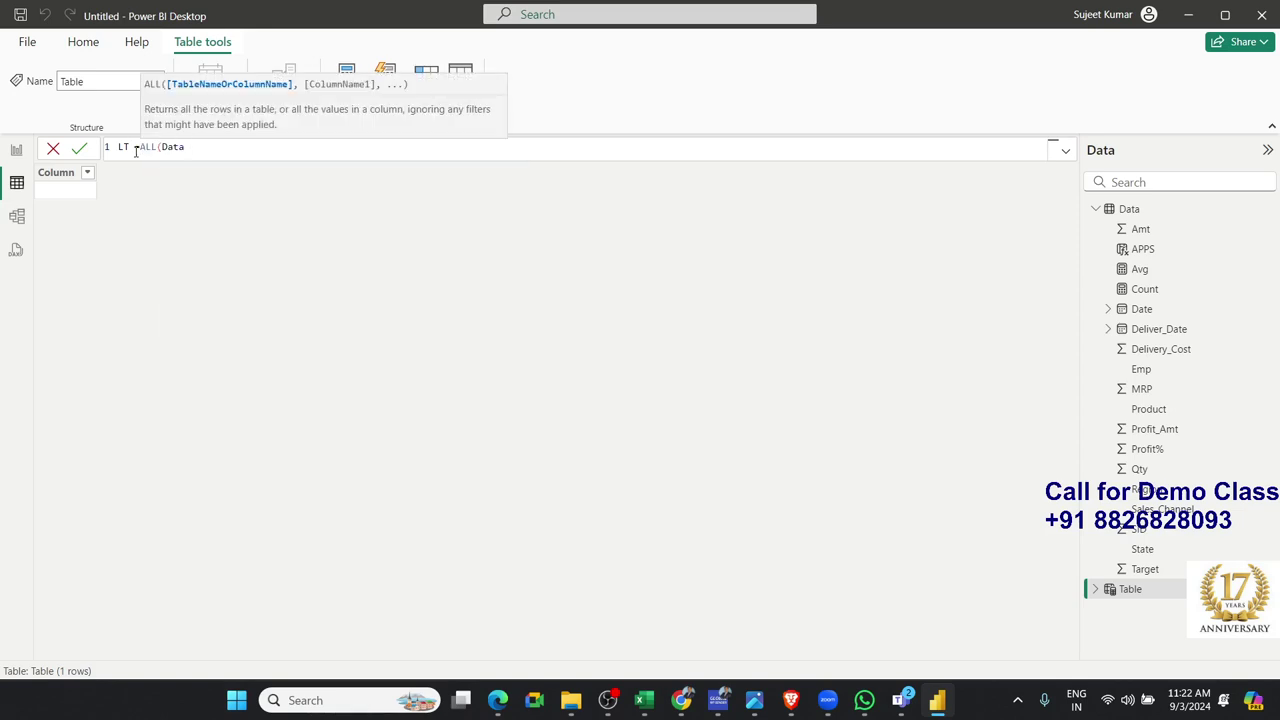
text())
key(Return)
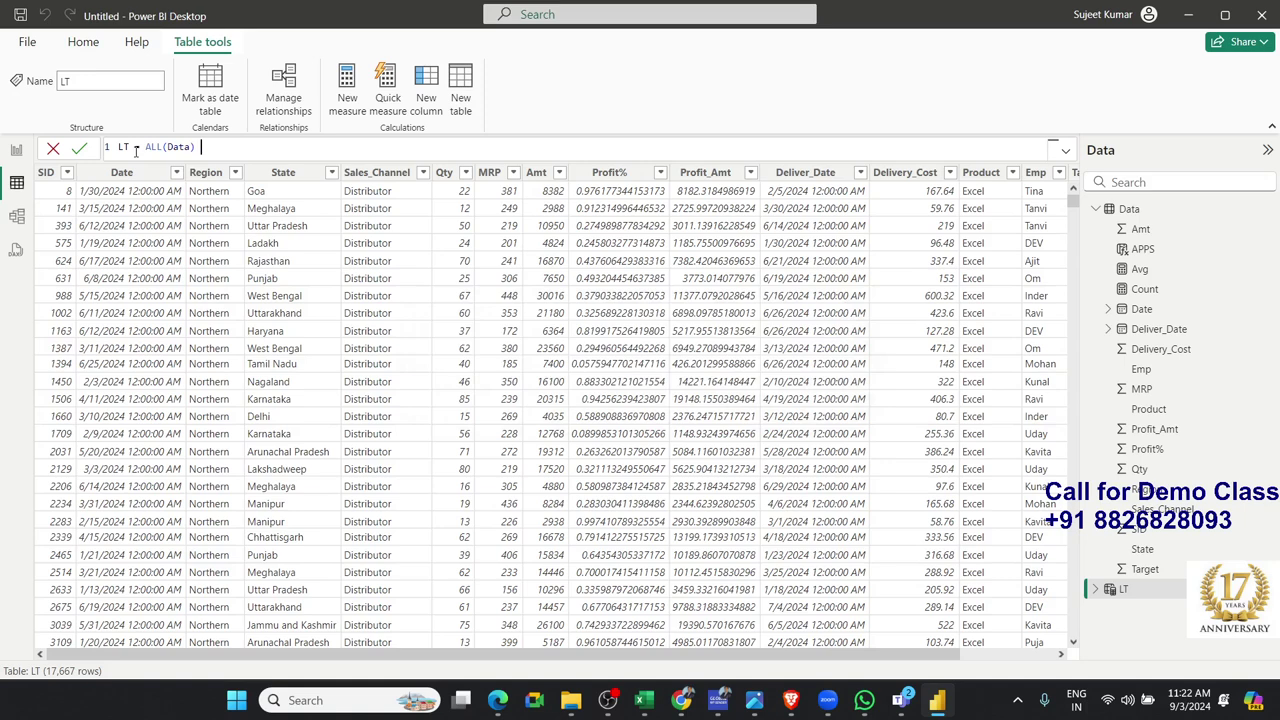
Change LT to ALL(Data[Product]) so it lists the 8 distinct products
key(BackSpace)
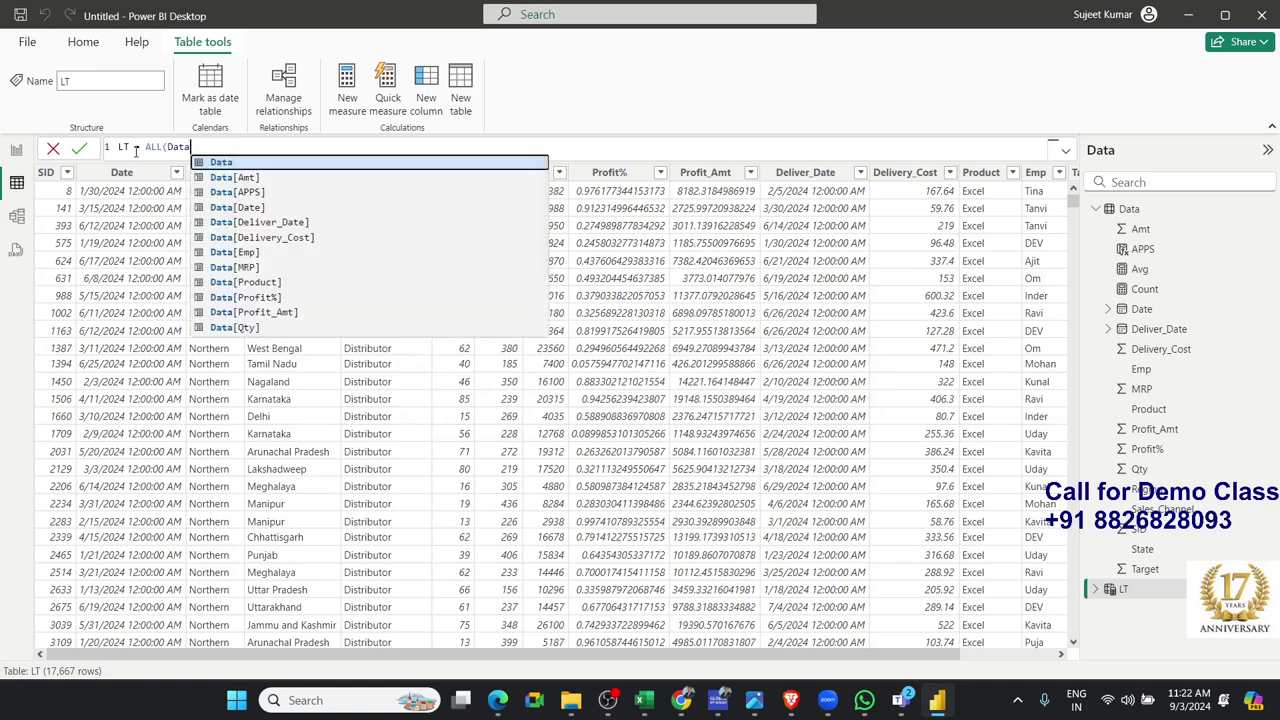
key(Down)
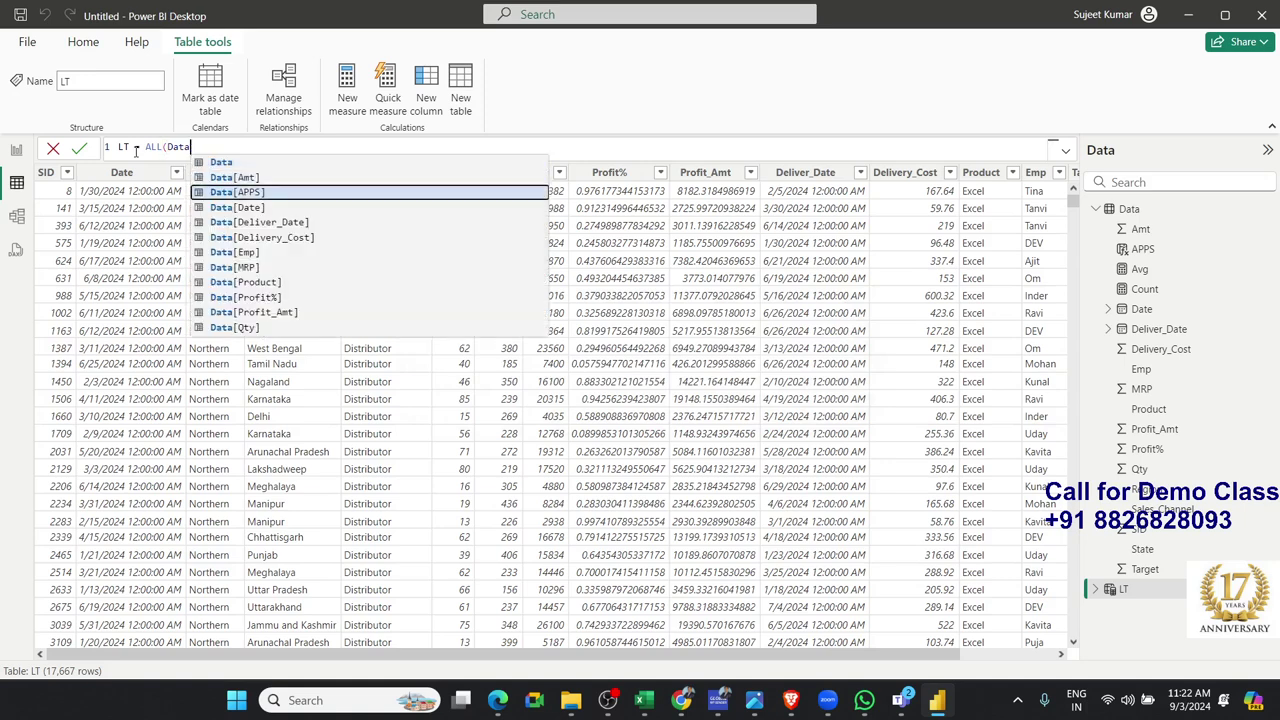
key(Down)
key(Down)
key(Down)
key(Down)
key(Down)
key(Down)
key(Tab)
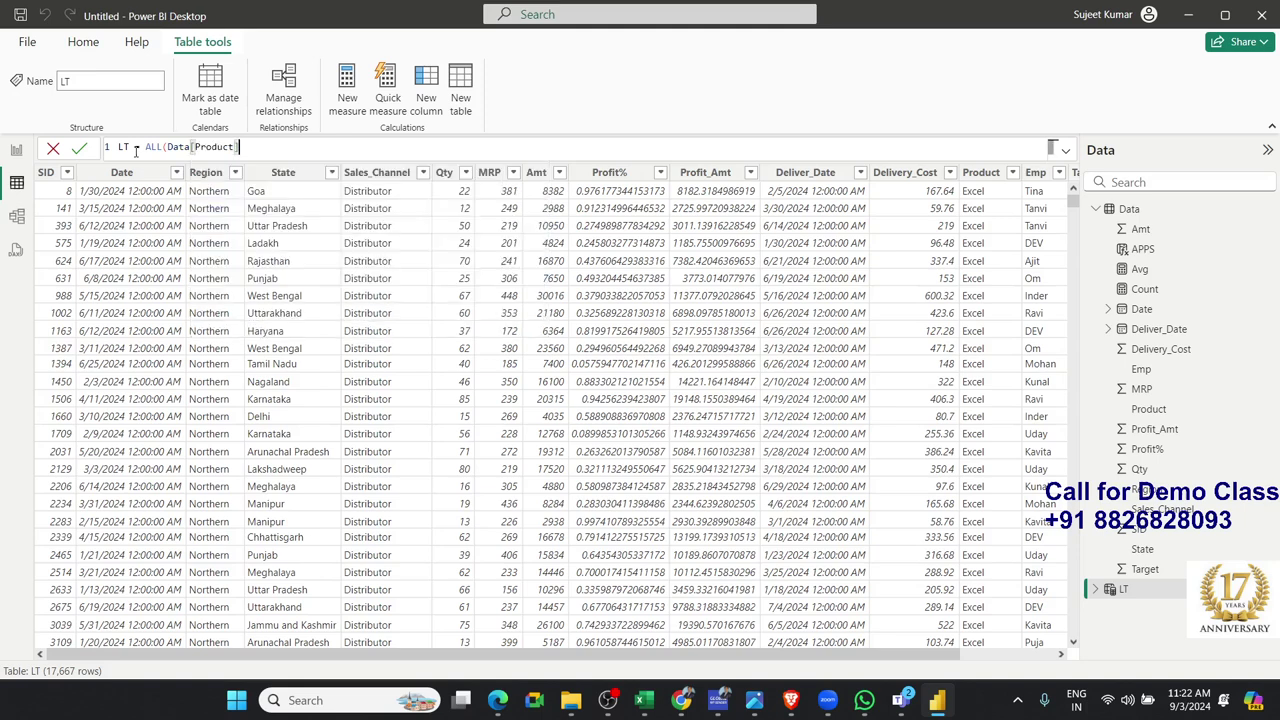
text())
key(Return)
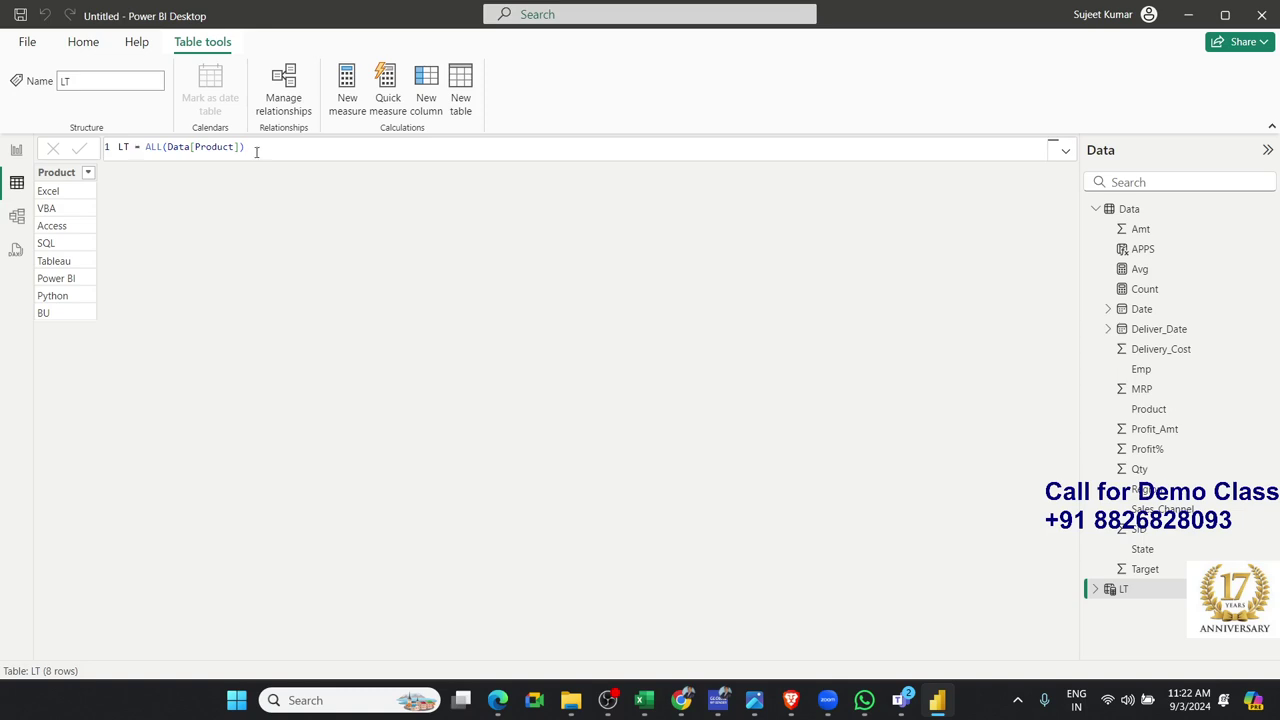
Redefine LT as ALL(Data) so it copies the whole Data table
click(332, 149)
key(BackSpace)
key(BackSpace)
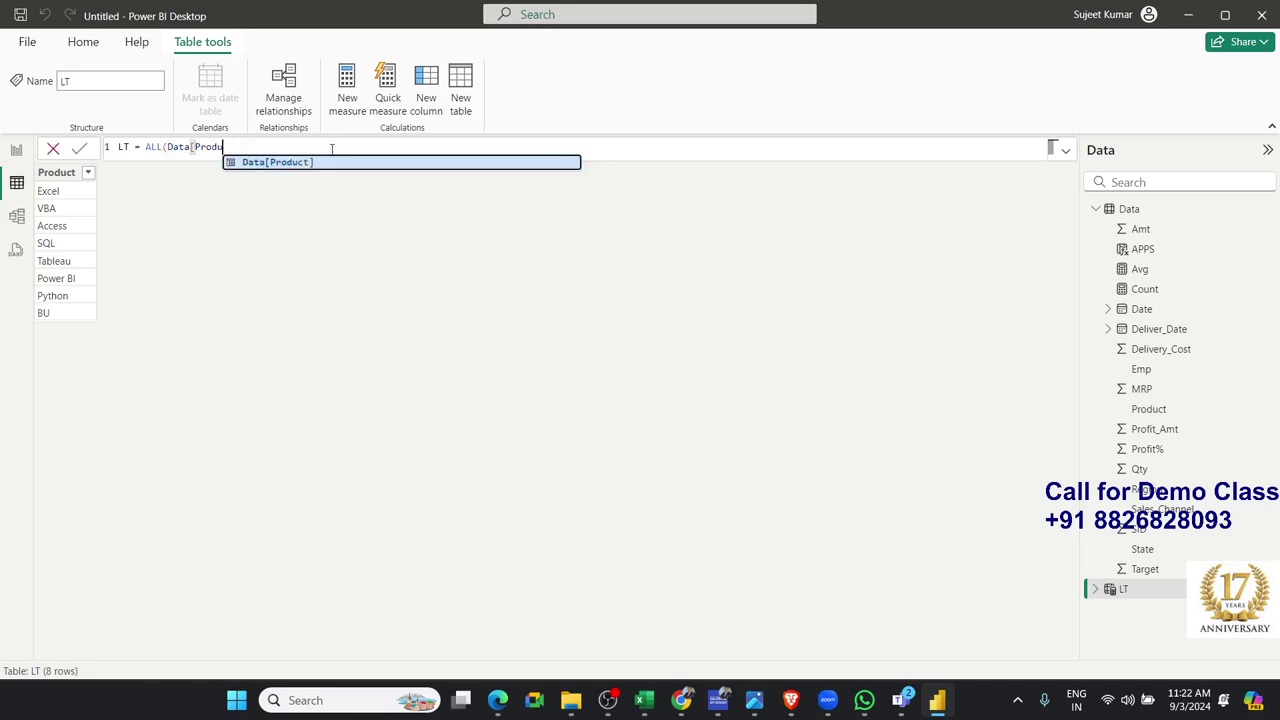
key(BackSpace)
key(BackSpace)
key(BackSpace)
key(BackSpace)
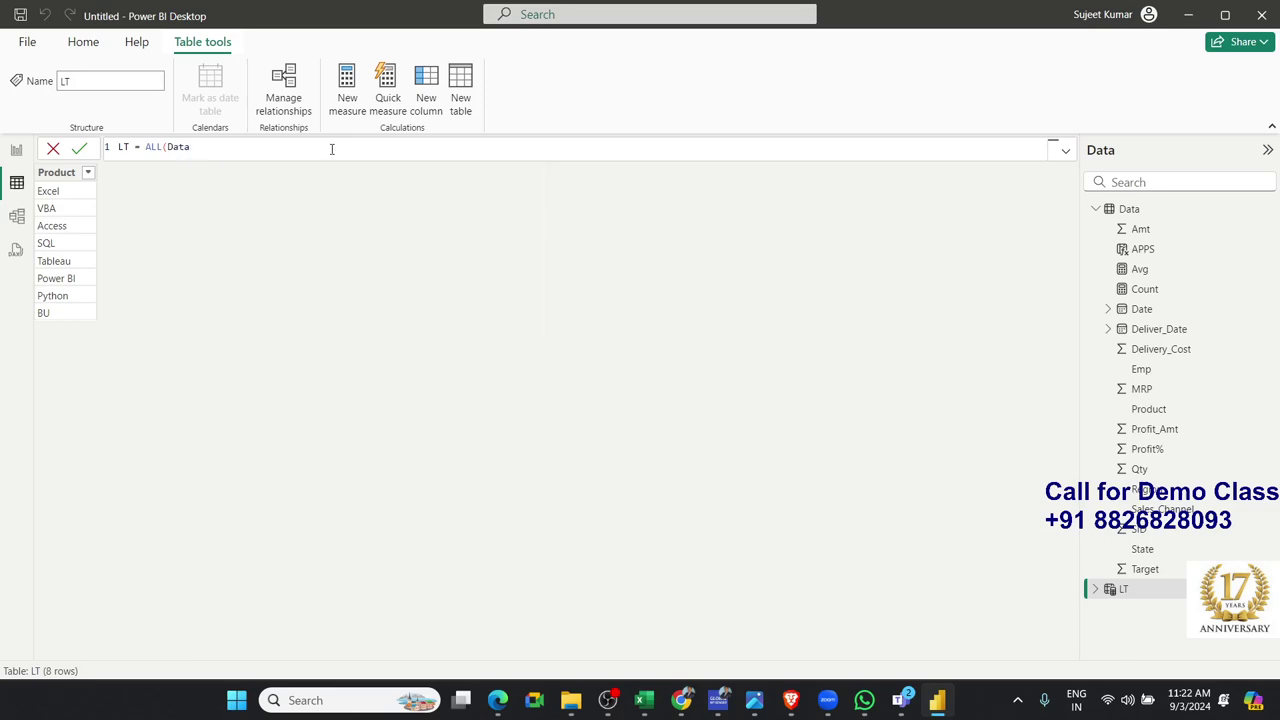
text())
key(Return)
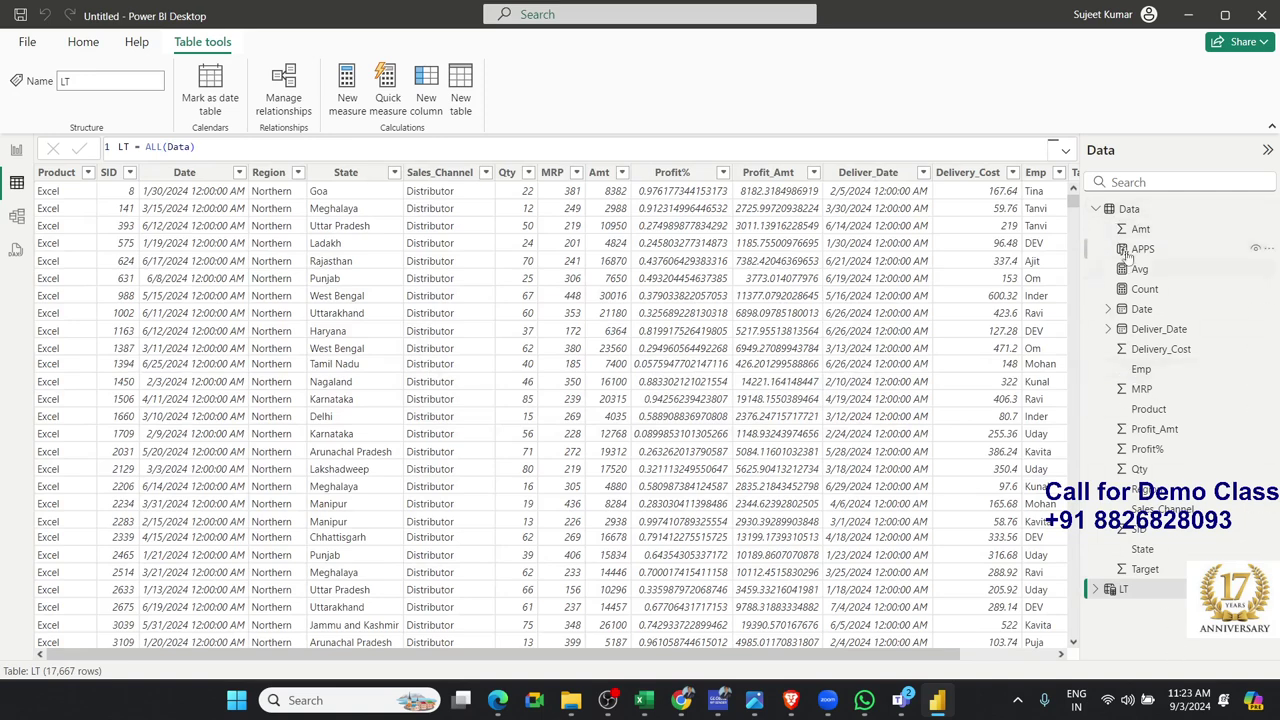
Compare the Data and LT tables, each holding 17,667 rows and every column
click(1129, 209)
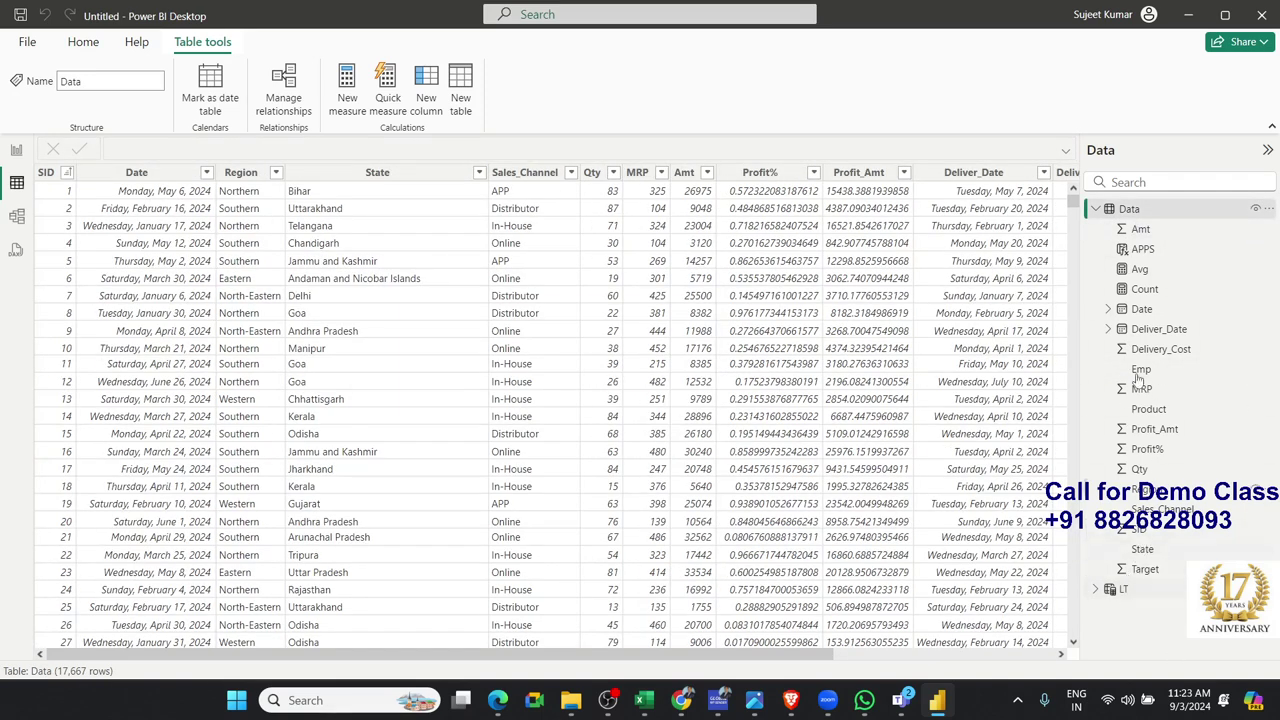
click(1123, 591)
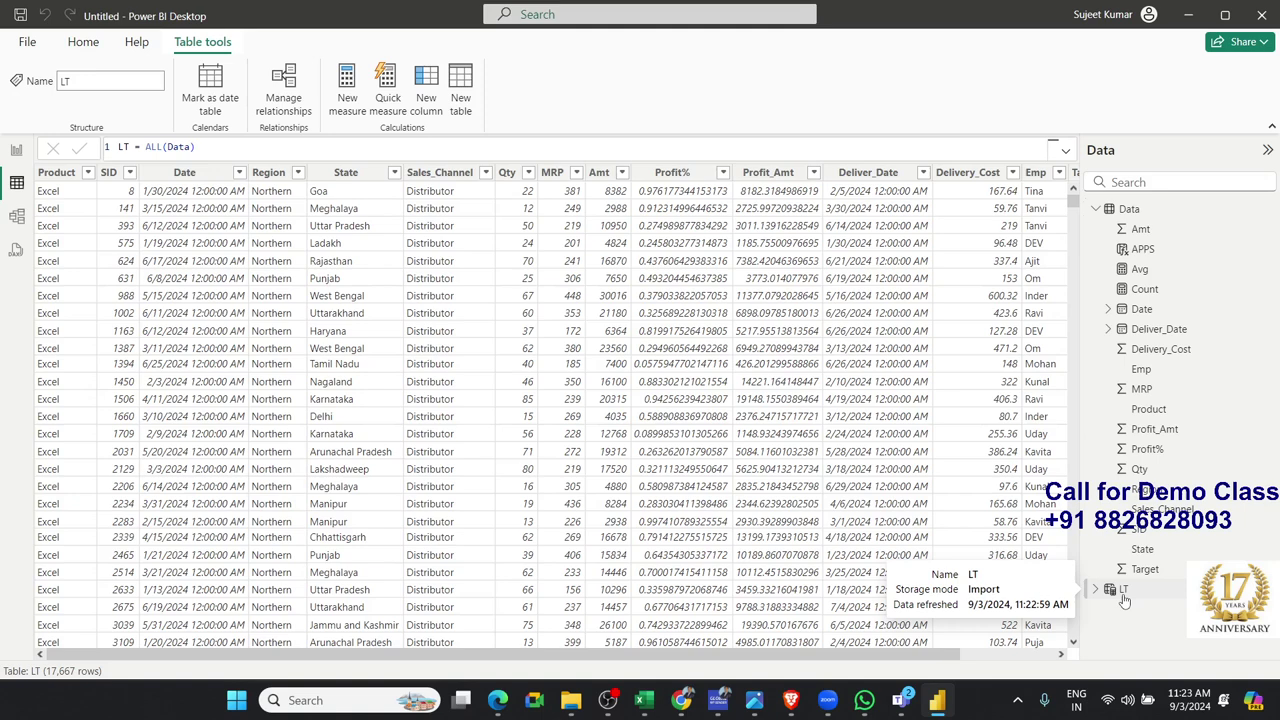
click(1123, 590)
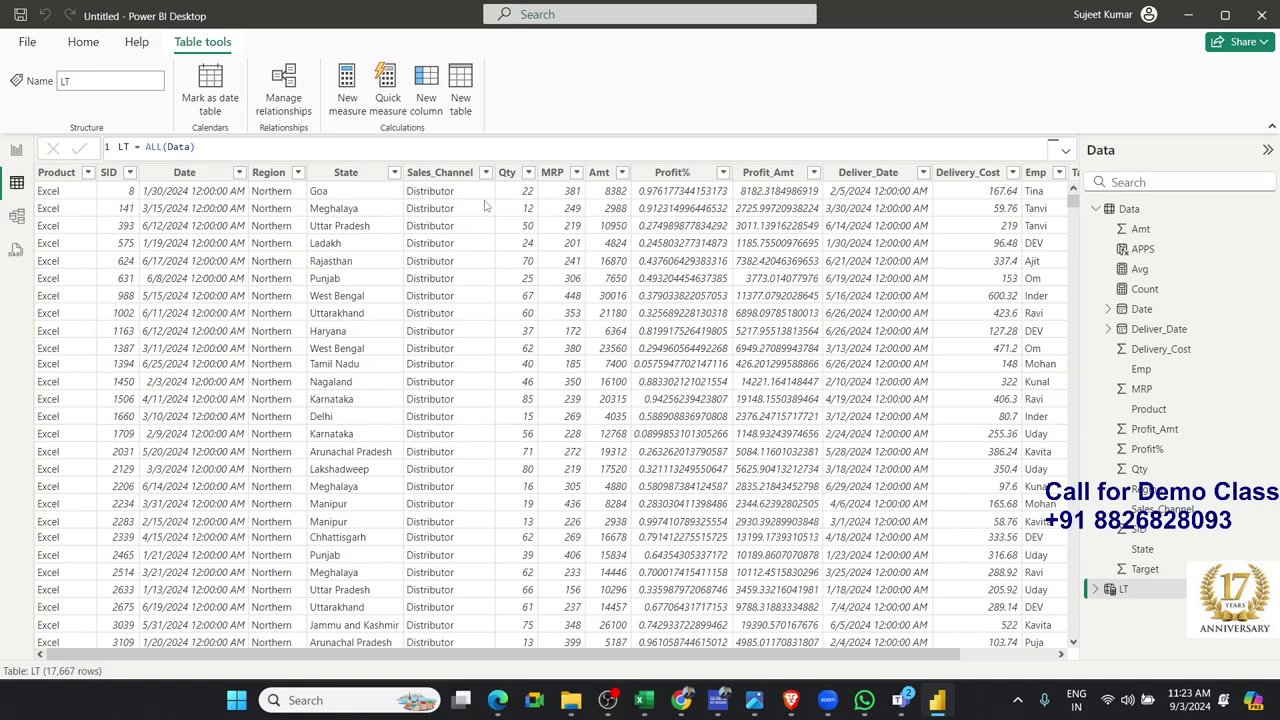
Check the Sales_Channel values and select ALL(Data) in the LT formula for replacement
click(485, 172)
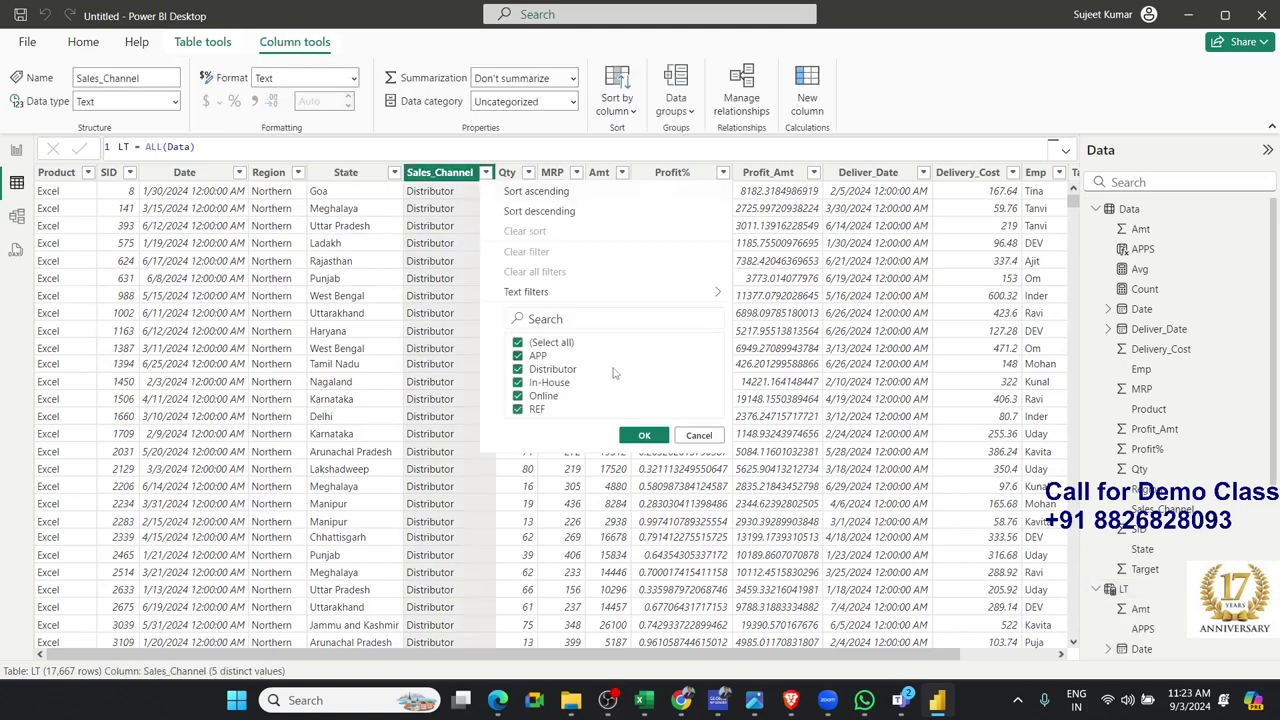
click(133, 146)
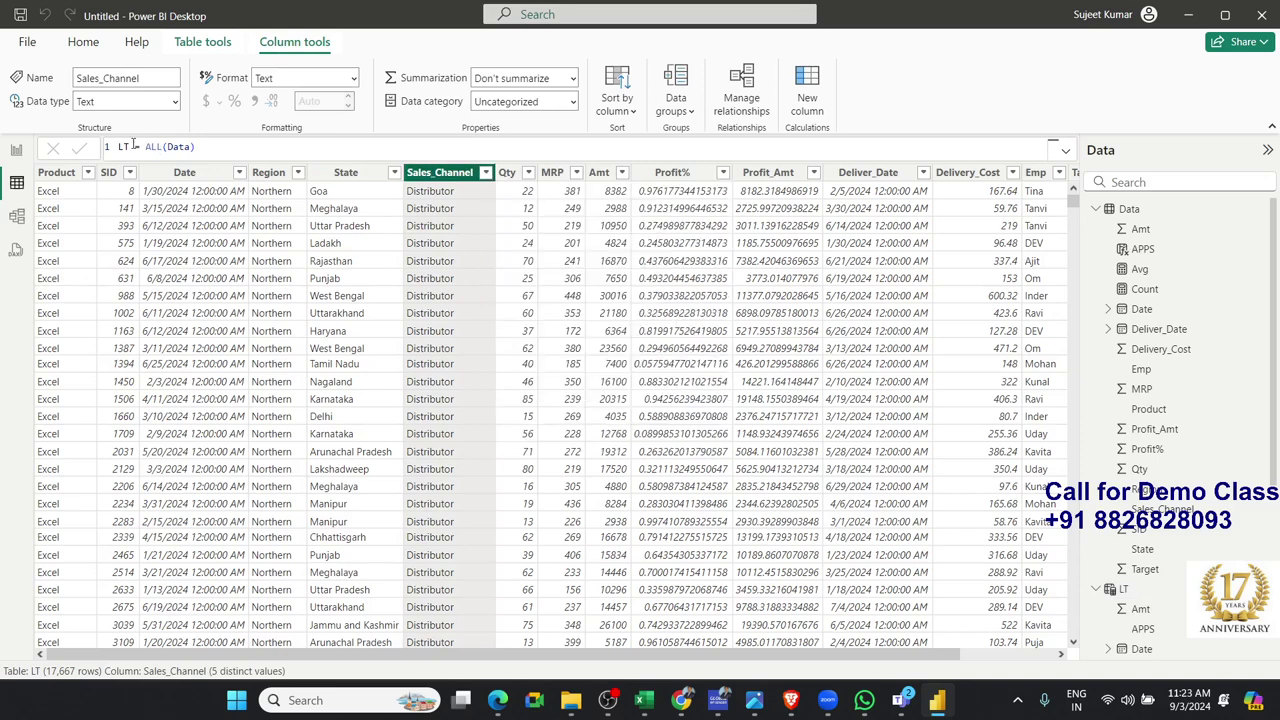
click(133, 146)
click(153, 146)
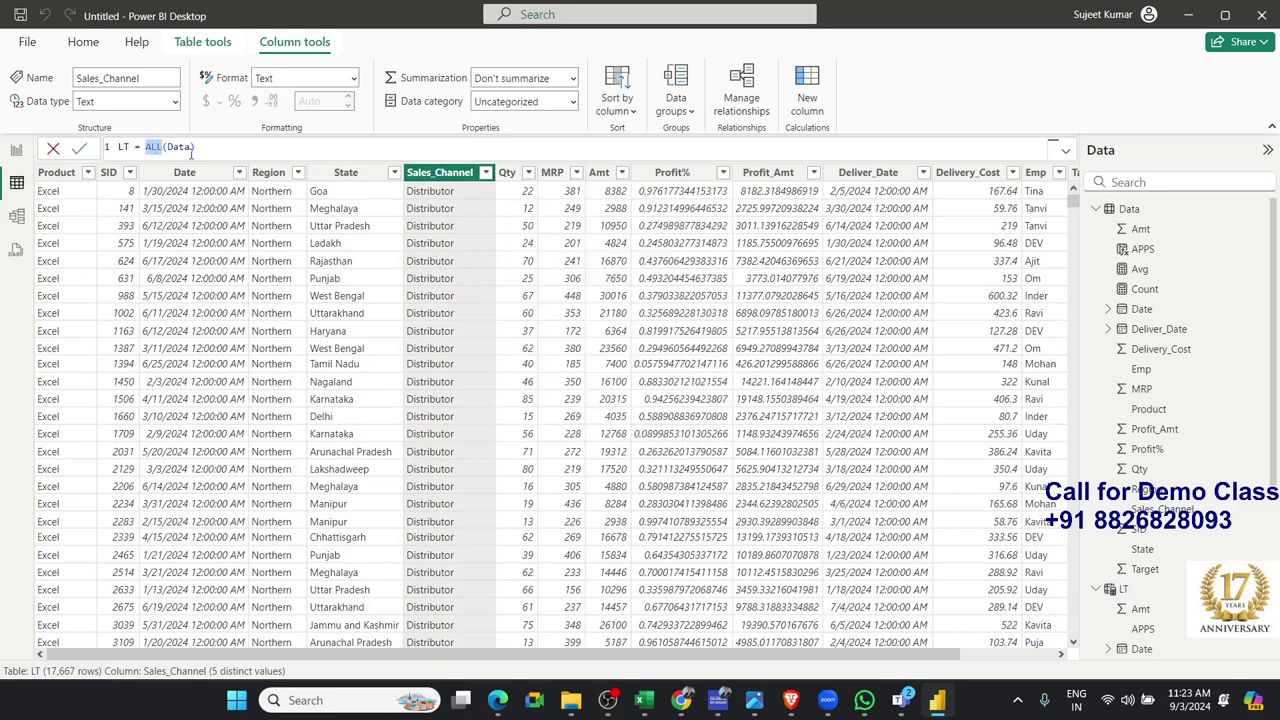
drag(191, 148, 144, 147)
Replace it with FILTER(Data,Data[Sales_Channel]="APP"), leaving 4,357 rows in LT
text(Fi)
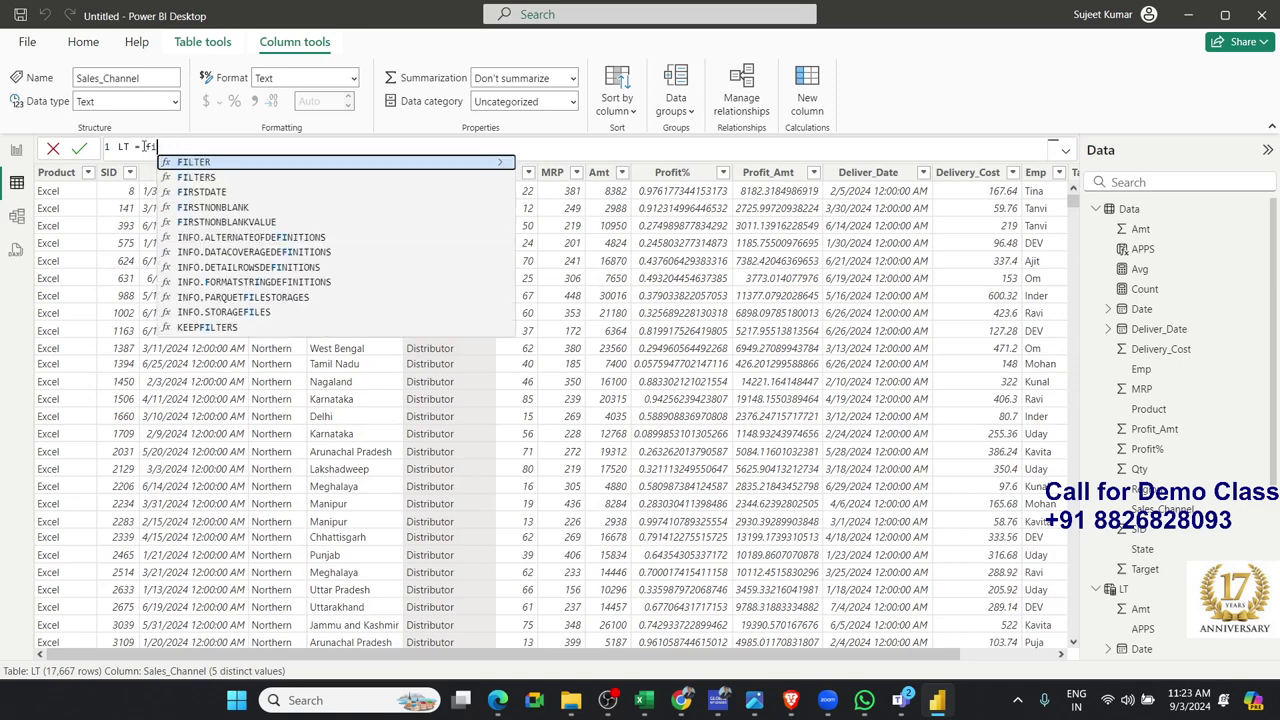
text(l)
key(Tab)
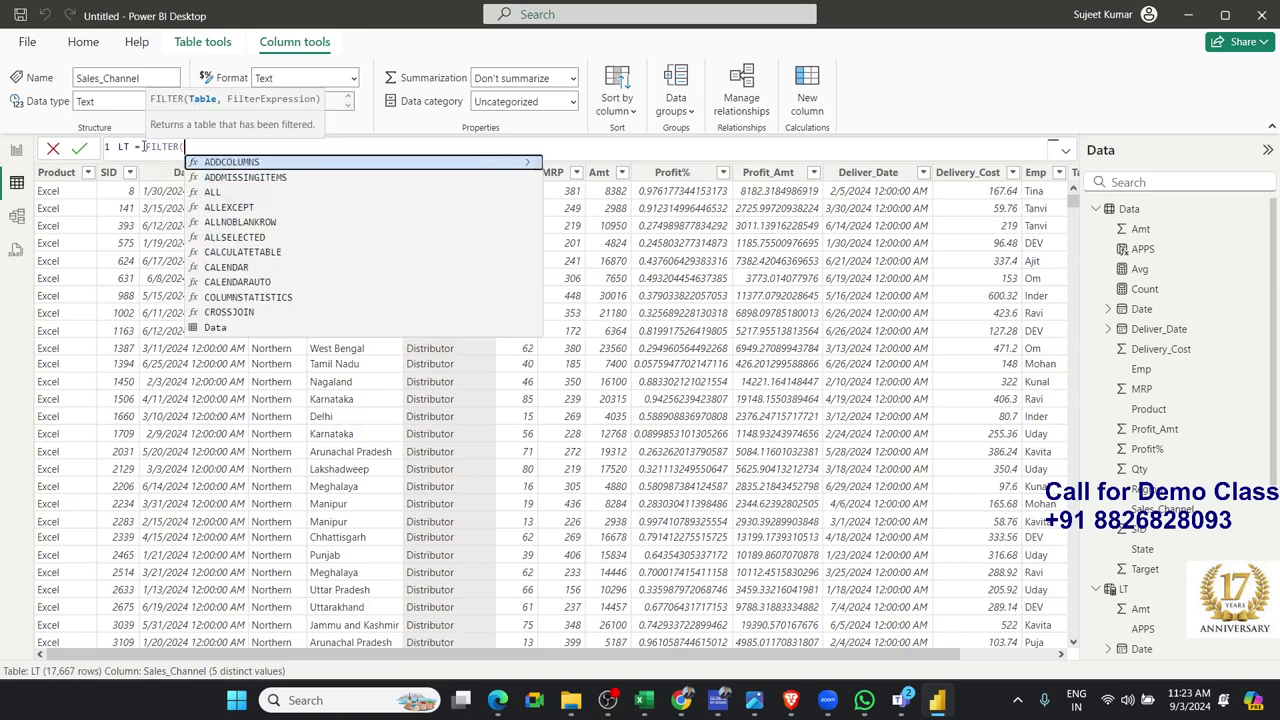
key(Down)
key(Down)
key(Down)
key(Down)
key(Down)
key(Down)
key(Down)
key(Down)
key(Down)
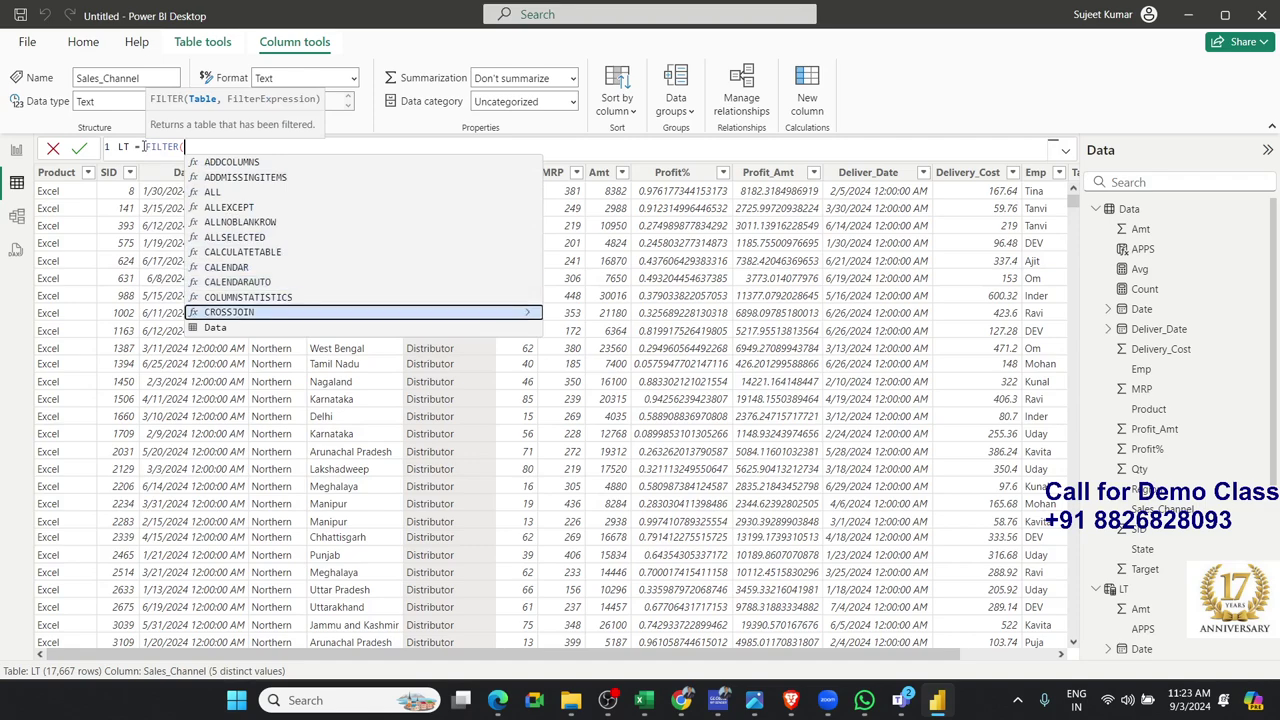
key(Down)
key(Down)
key(Up)
key(Tab)
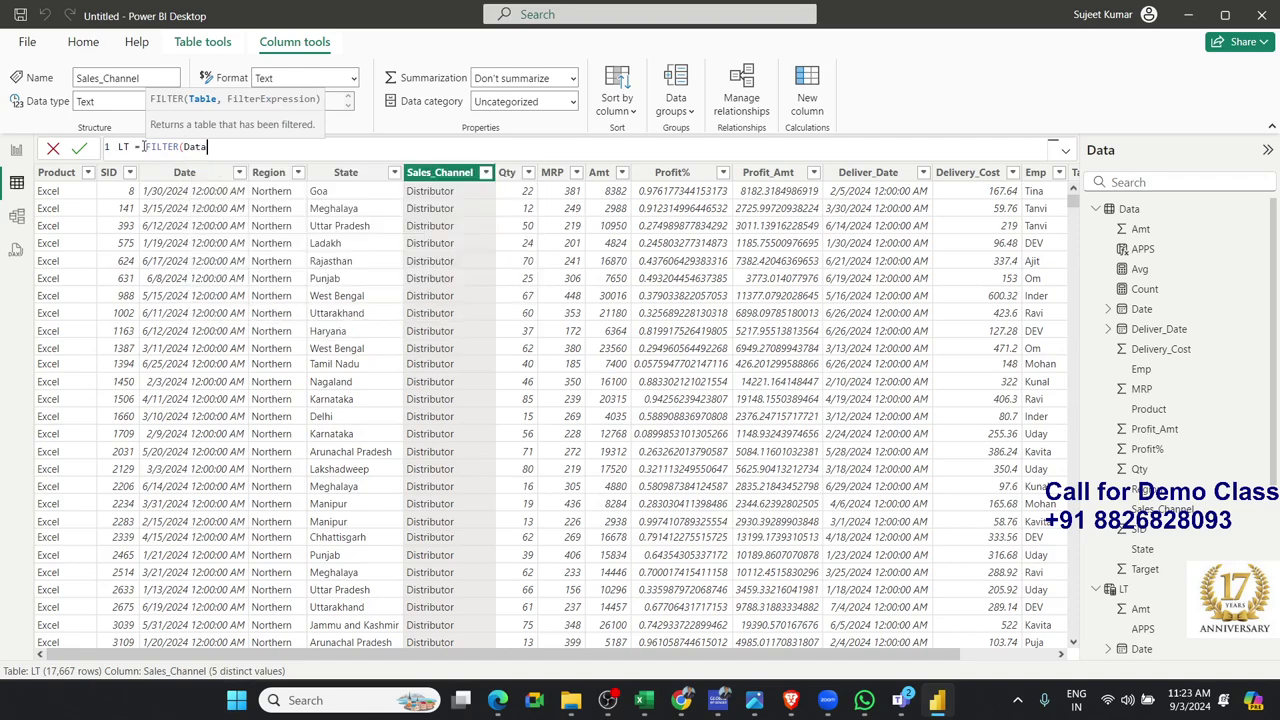
text(,)
text(s)
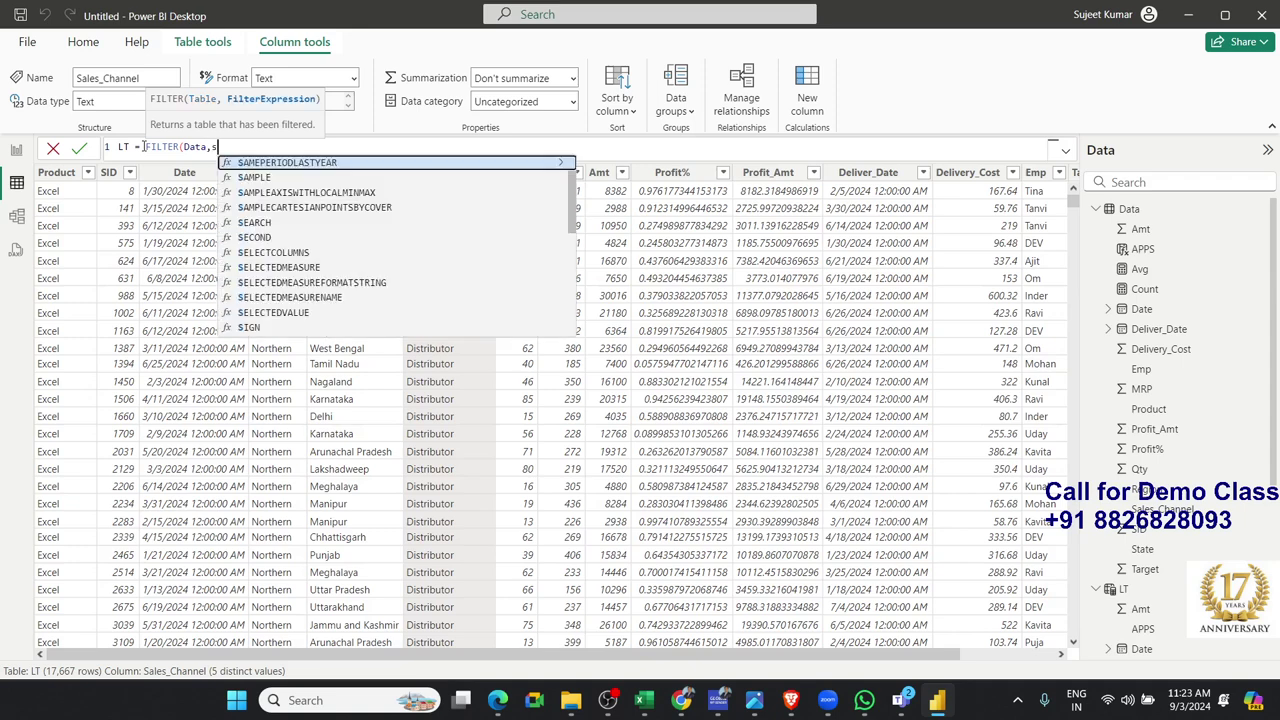
text(a)
key(Up)
key(Tab)
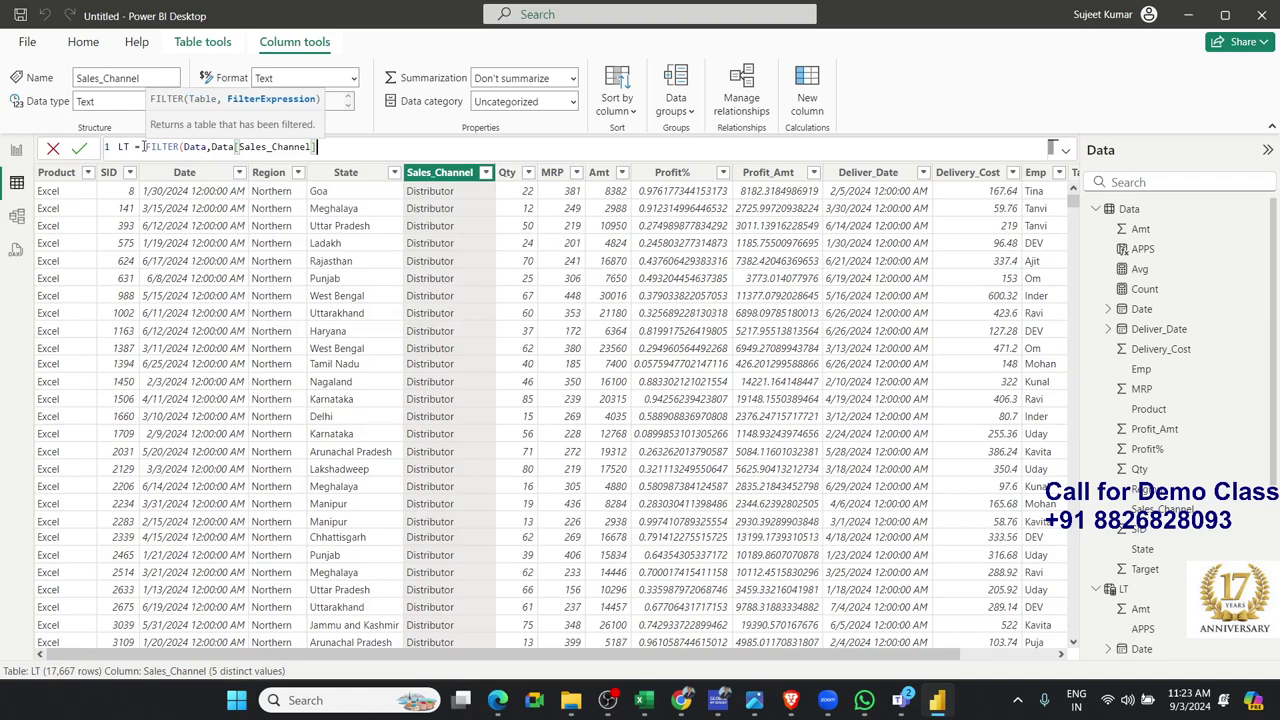
text(="A)
text(PP"))
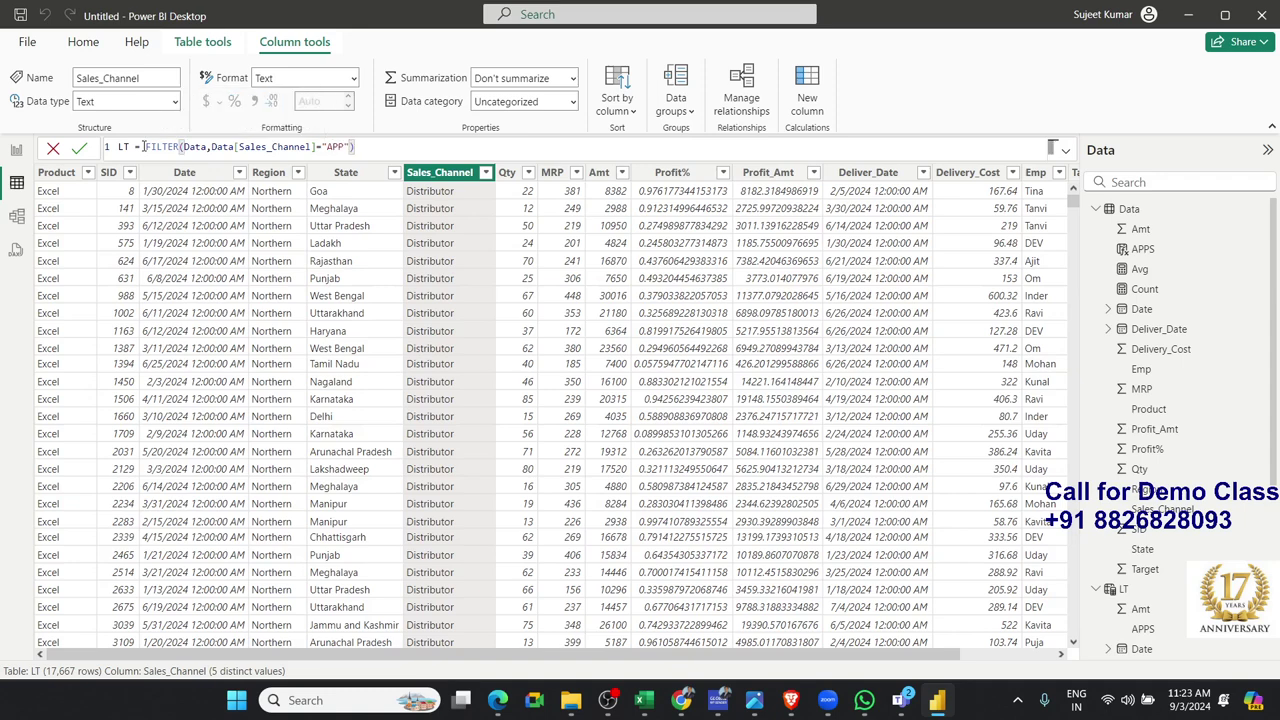
key(Return)
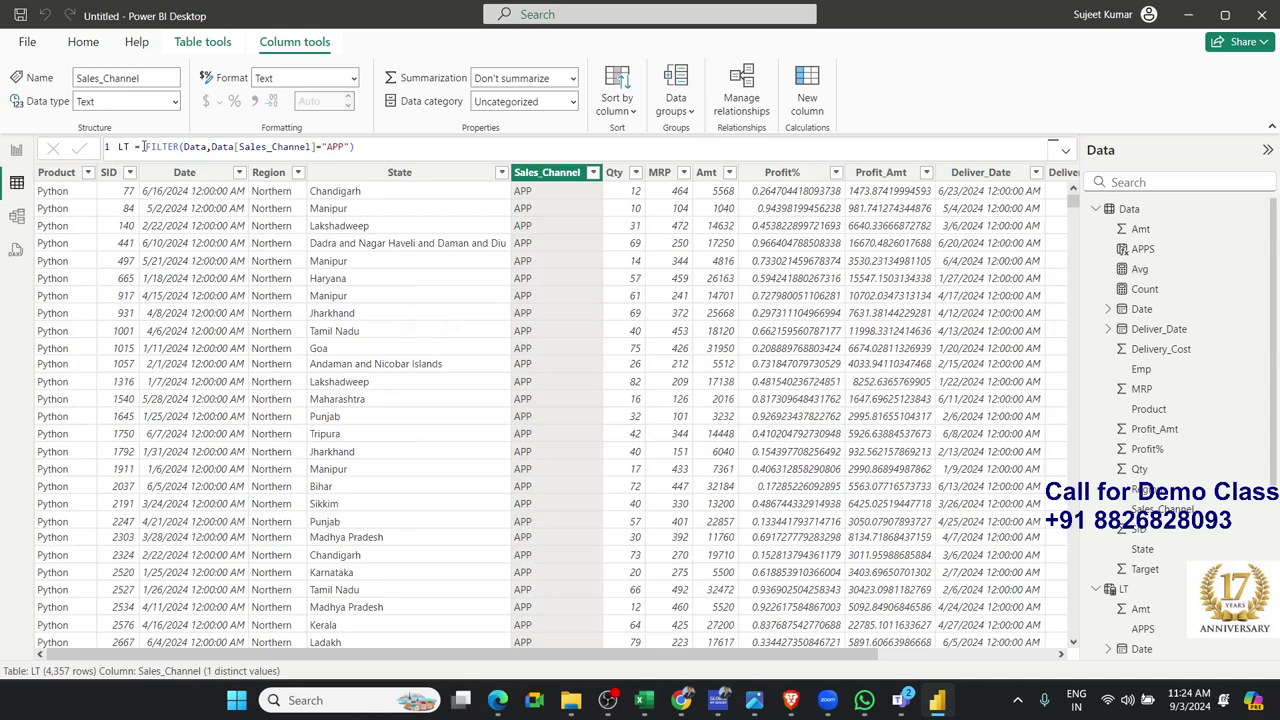
Inspect the Qty column values of the filtered LT table
click(611, 293)
scroll(617, 319, down, 10)
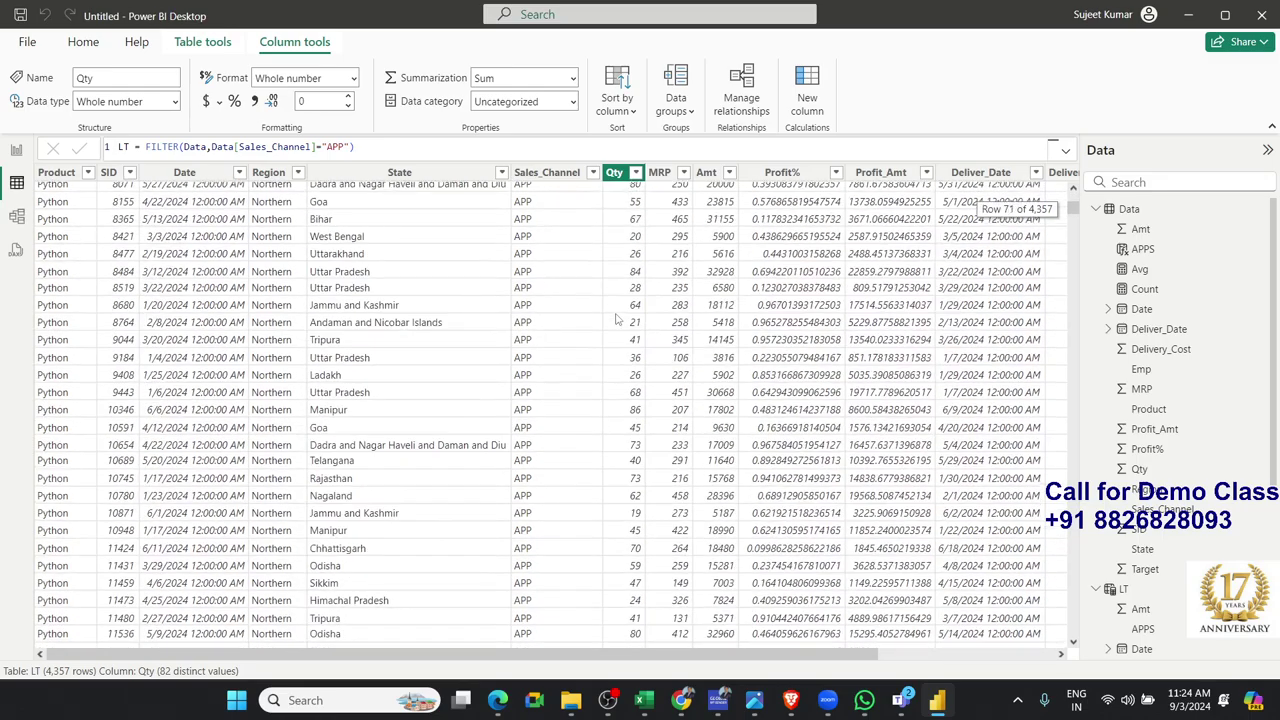
scroll(617, 319, up, 4)
scroll(615, 317, up, 3)
scroll(613, 315, up, 3)
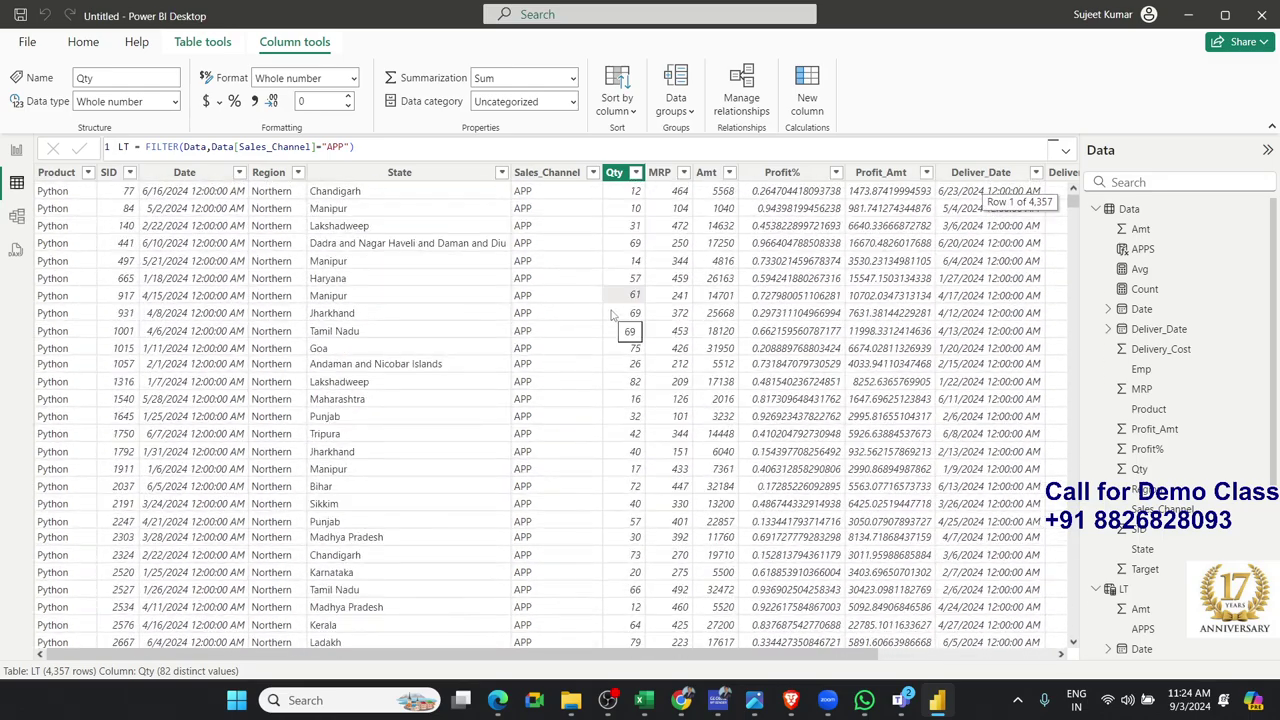
click(183, 44)
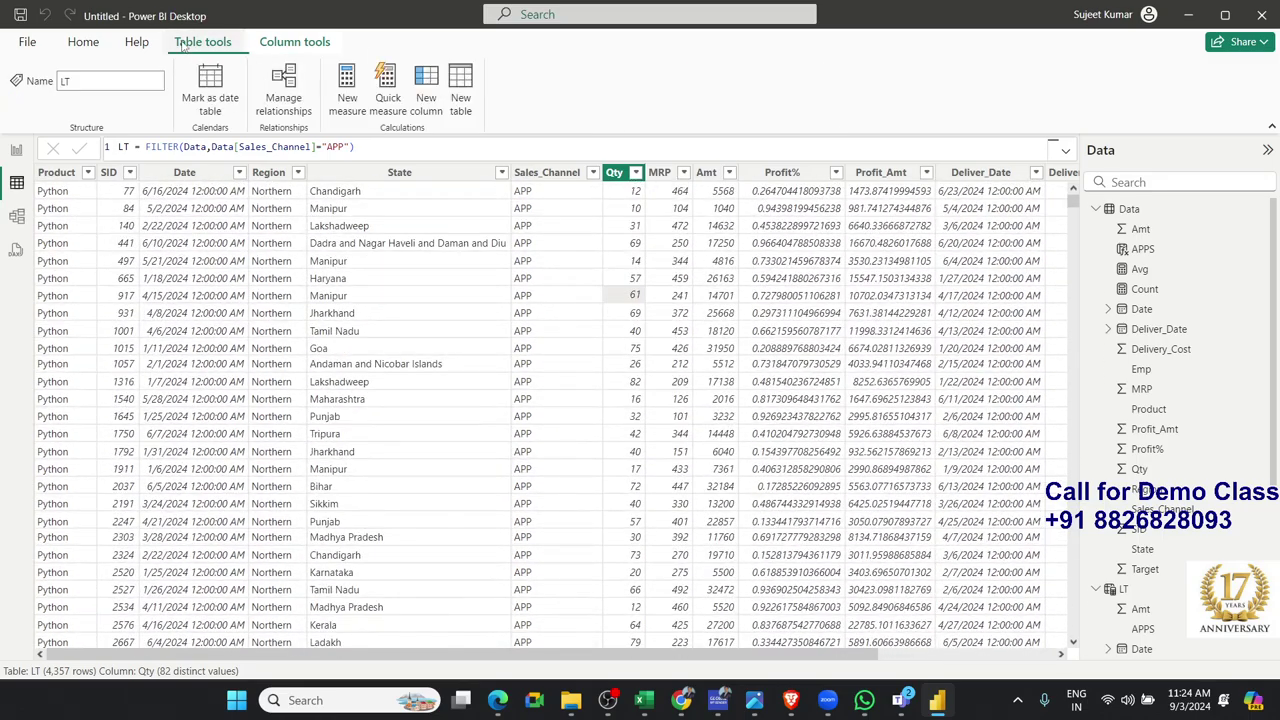
Create a new calculated table and name it APP
click(461, 100)
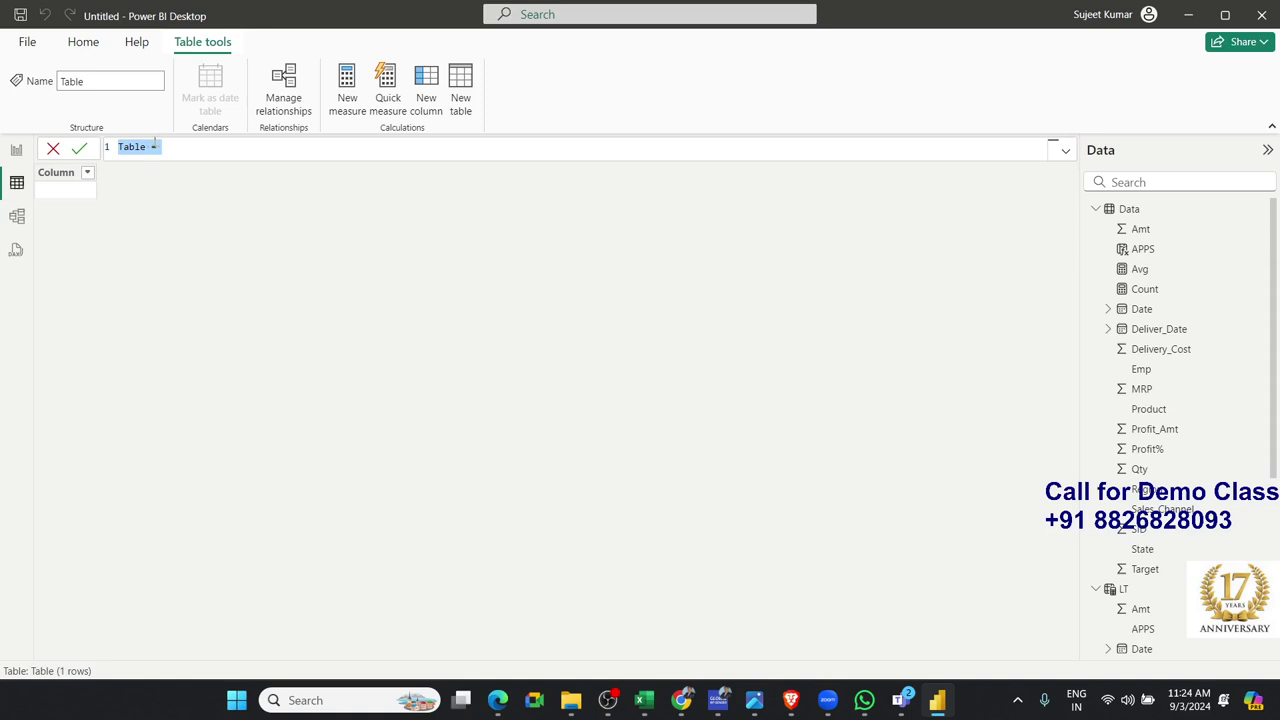
click(143, 147)
key(BackSpace)
key(BackSpace)
key(BackSpace)
key(BackSpace)
key(BackSpace)
text(APP)
key(Right)
key(Right)
Define APP as FILTER(Data,Data[Sales_Channel]="APP"), giving 4,357 rows
text(fil)
key(Tab)
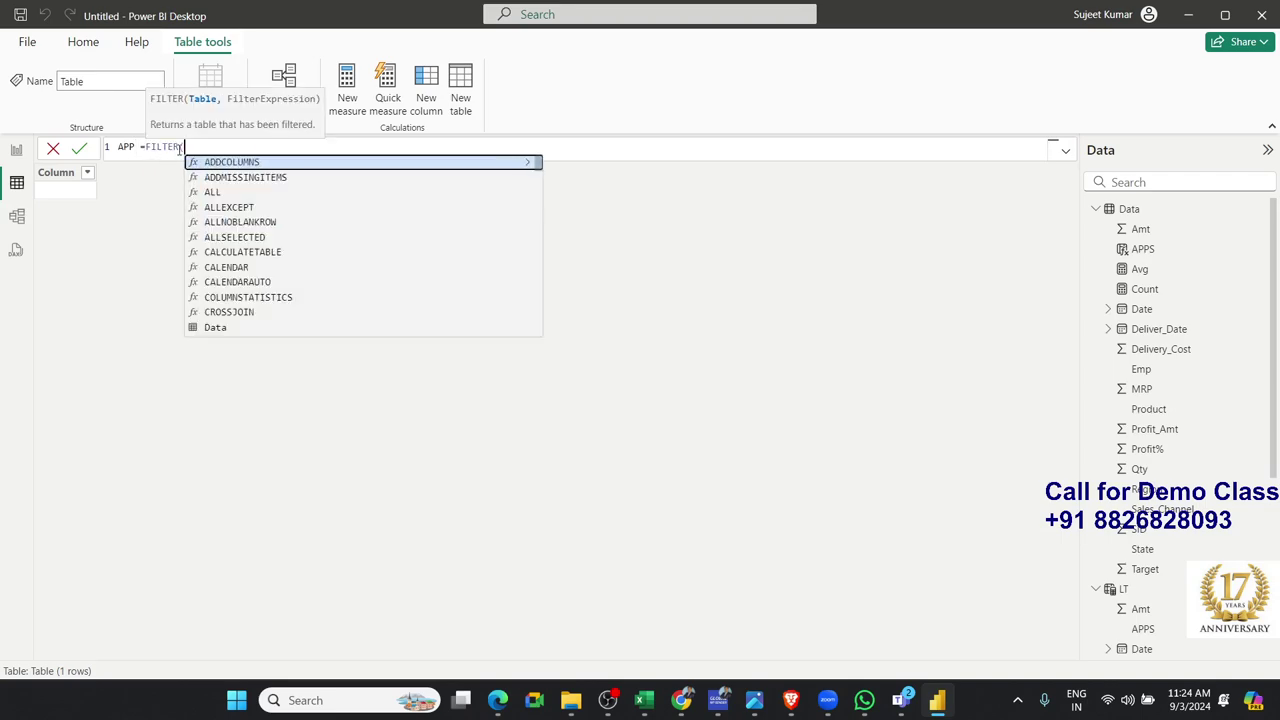
key(Down)
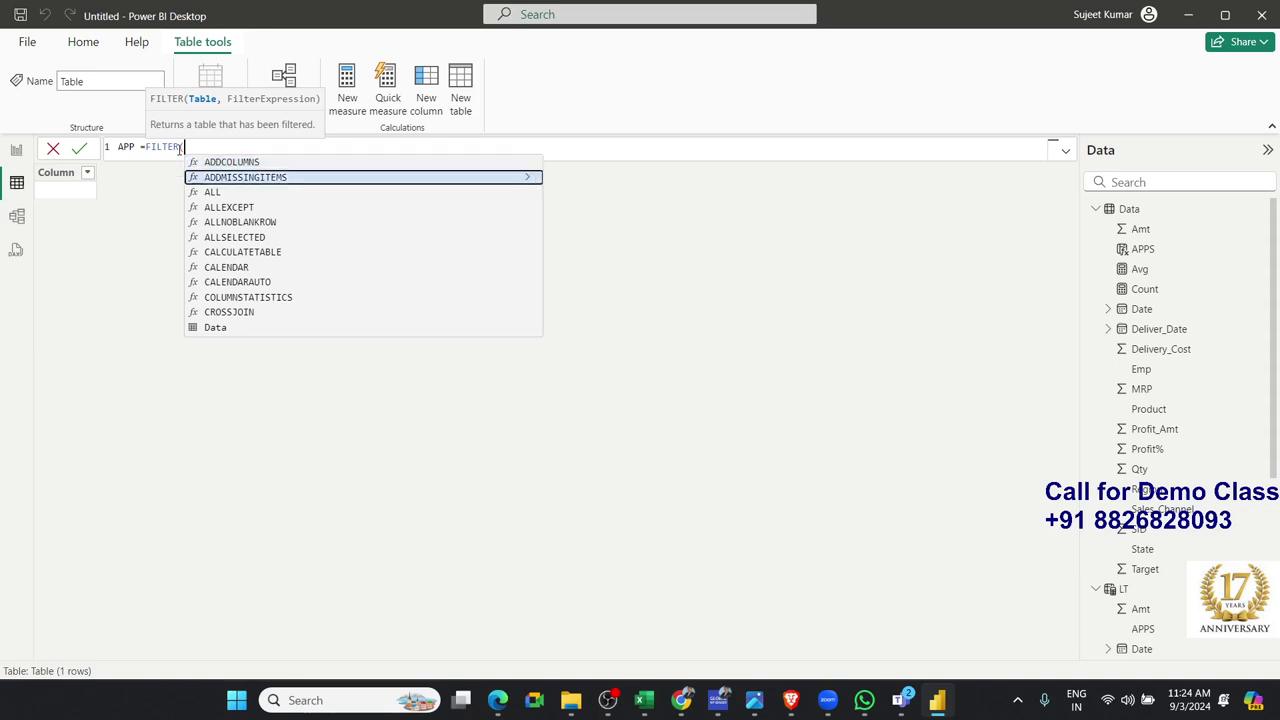
key(Down)
key(Down)
key(Down)
key(Down)
key(Down)
key(Down)
key(Down)
key(Down)
key(Down)
key(Down)
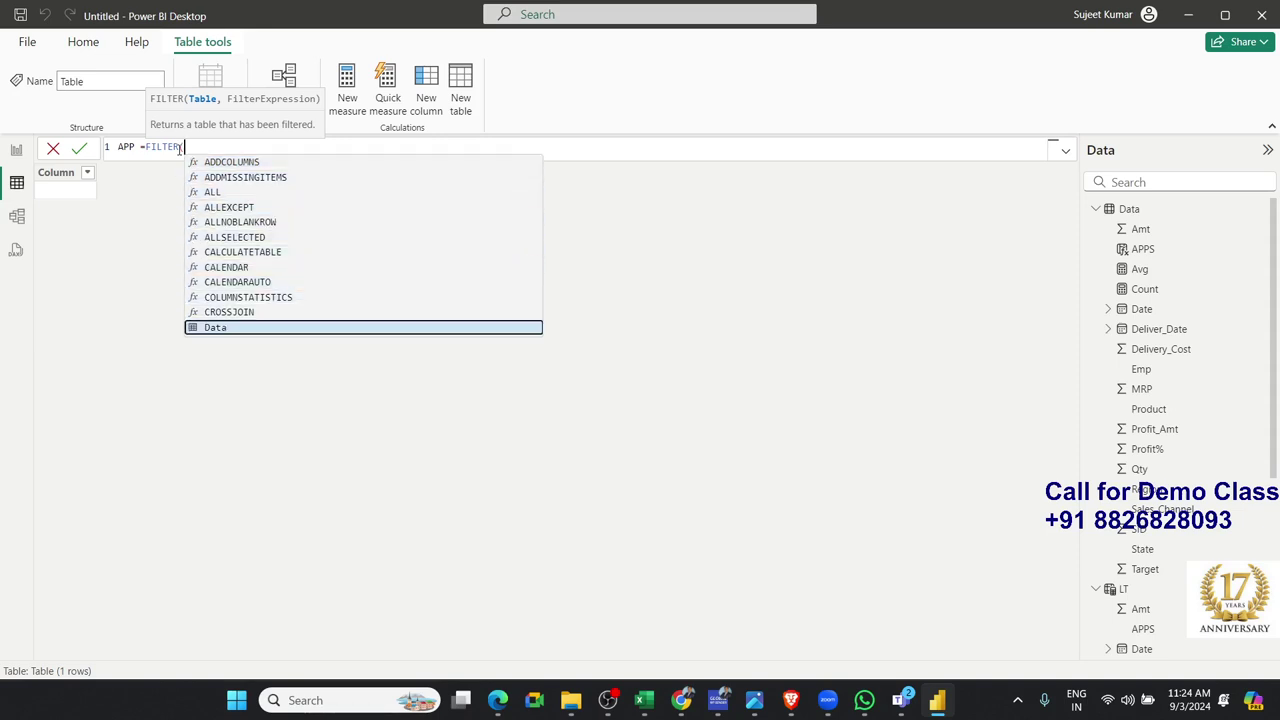
key(Tab)
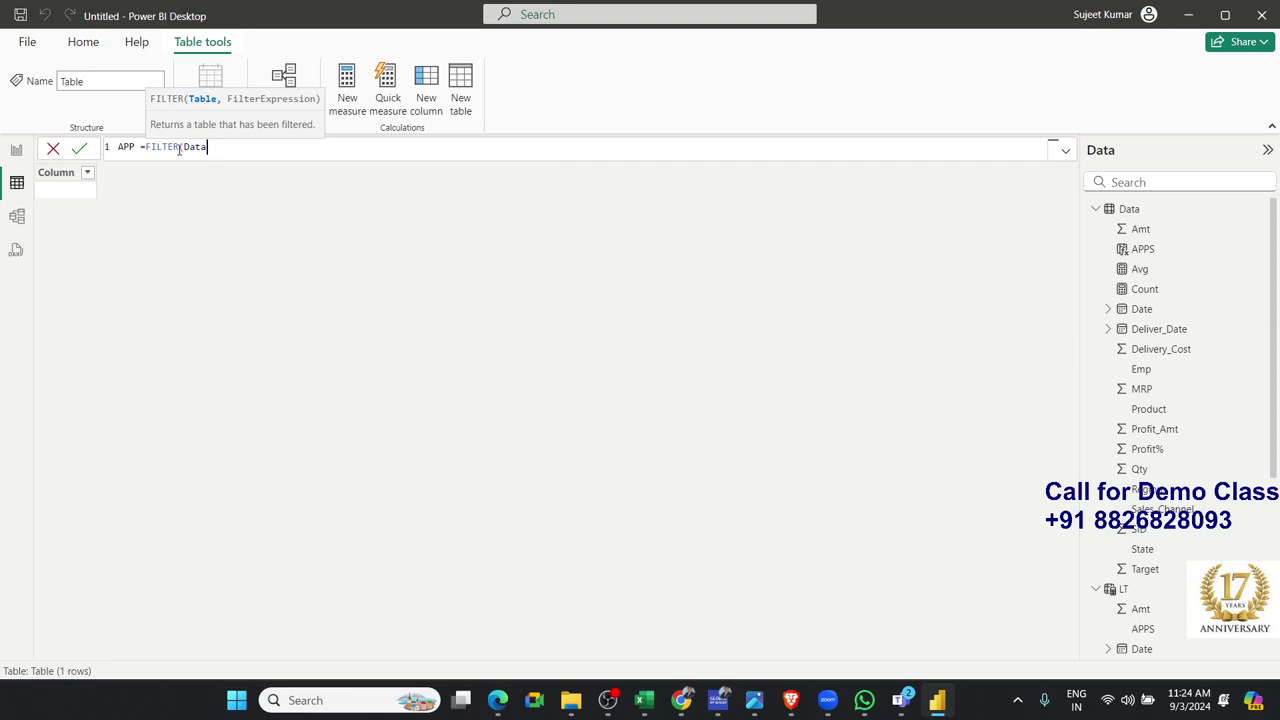
text(,)
text(sa)
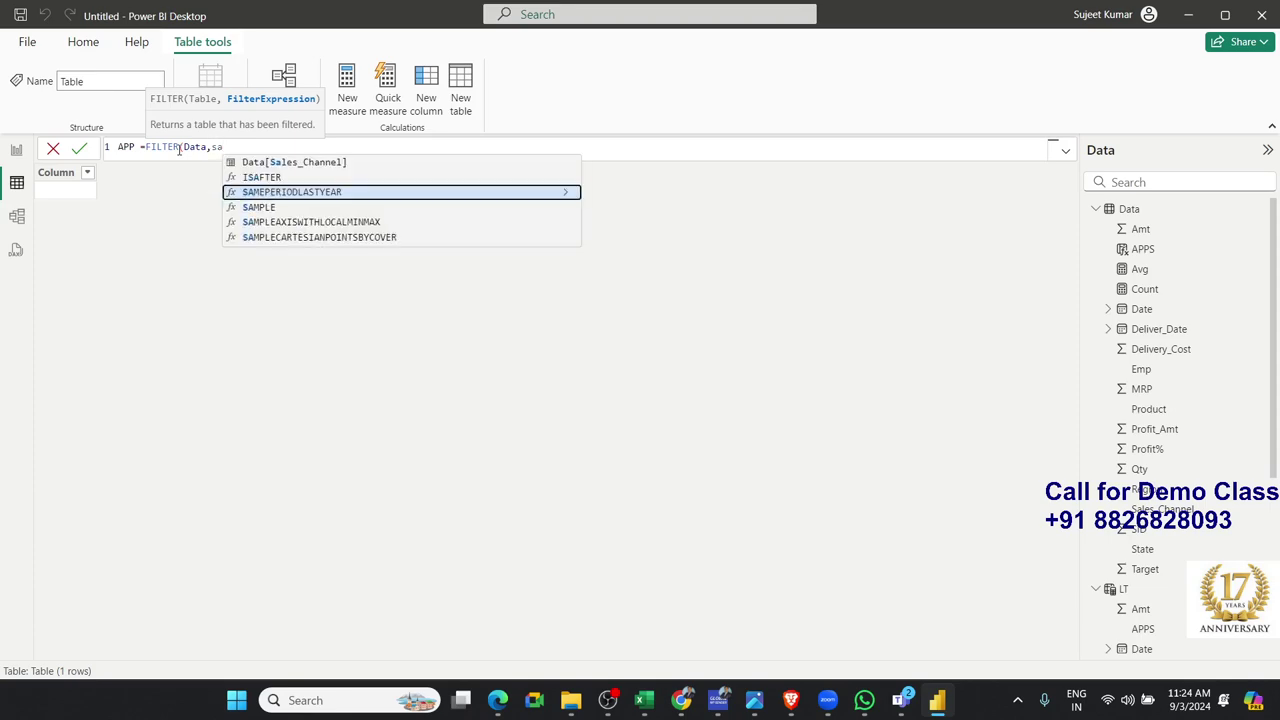
key(Up)
key(Up)
key(Tab)
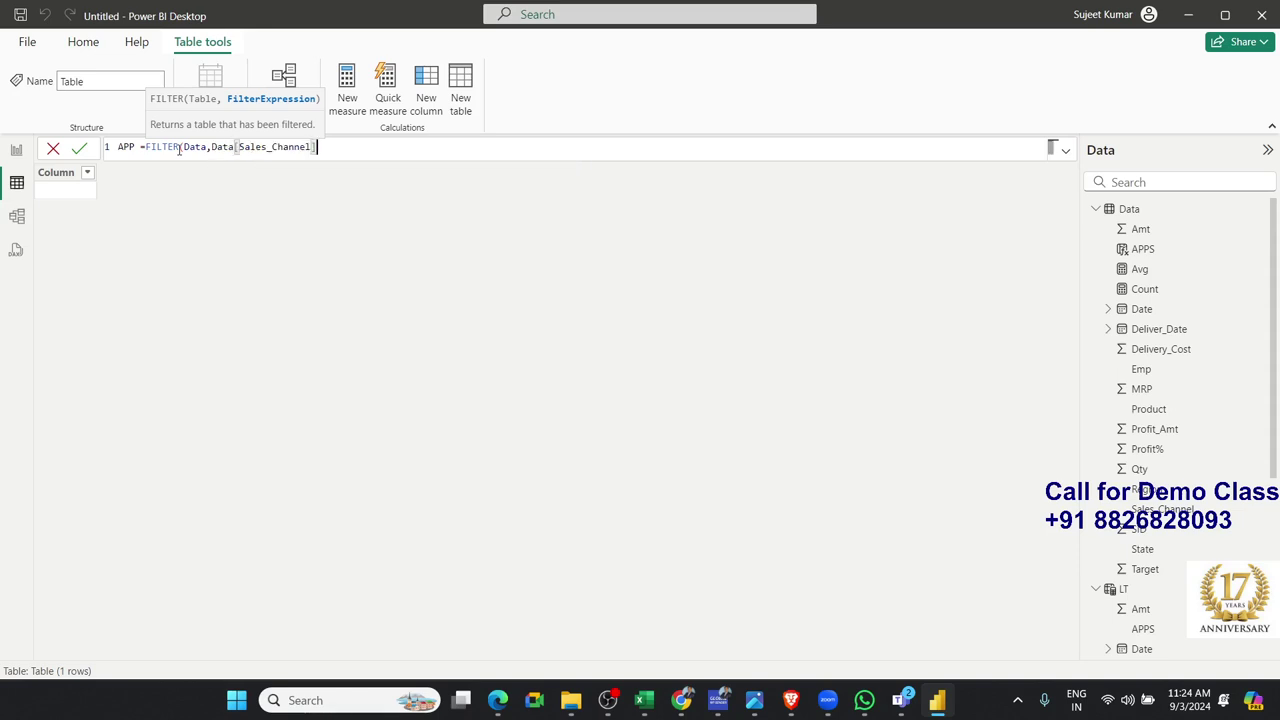
text(="A)
text(PP)
text("))
key(Return)
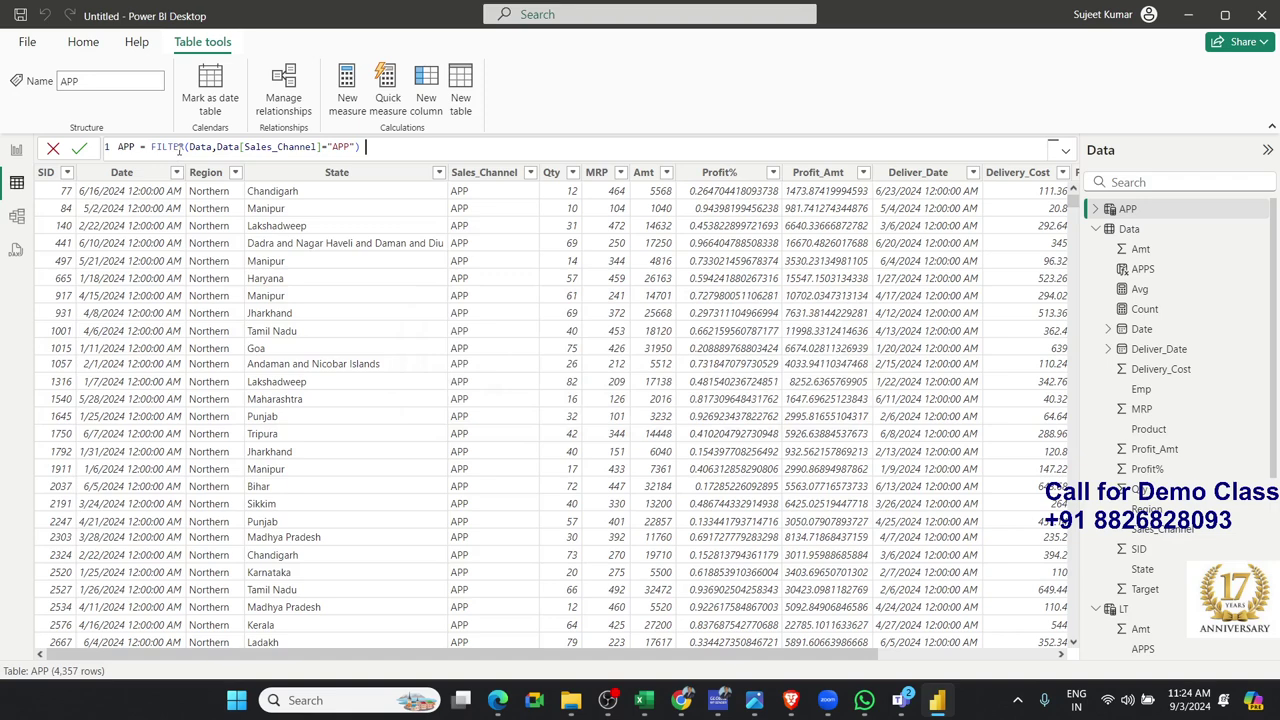
Change the APP filter condition to Data[Qty]>50, yielding 8,681 rows, then reopen the formula
key(BackSpace)
key(BackSpace)
key(BackSpace)
key(BackSpace)
key(BackSpace)
key(BackSpace)
key(BackSpace)
key(BackSpace)
key(BackSpace)
key(BackSpace)
key(BackSpace)
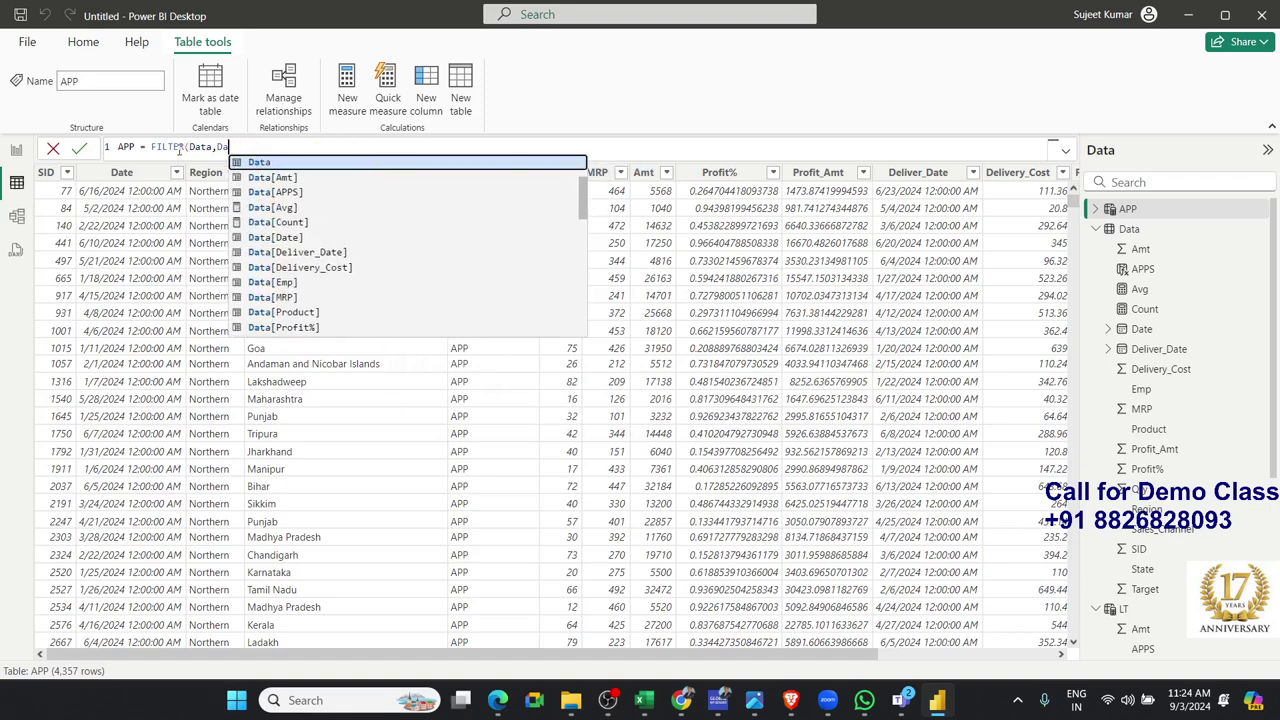
key(BackSpace)
key(BackSpace)
text(qy==)
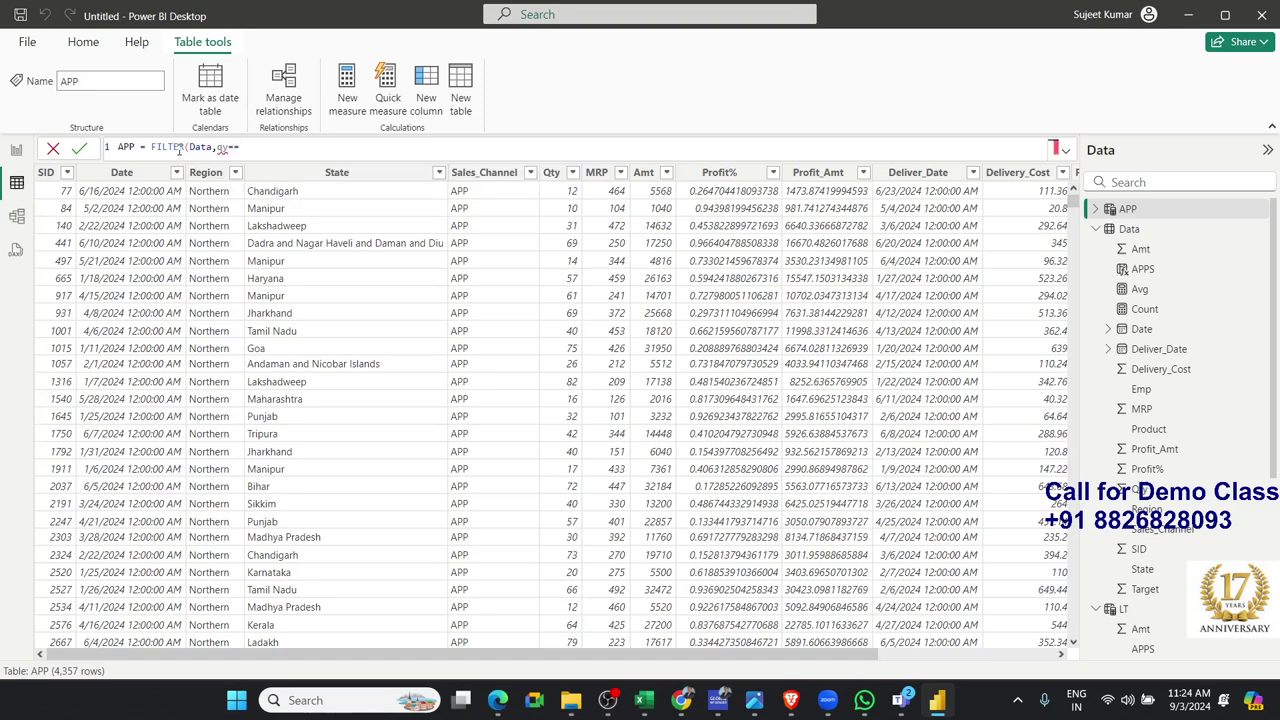
key(BackSpace)
key(BackSpace)
text(qt)
key(Tab)
text())
text(>50))
key(Return)
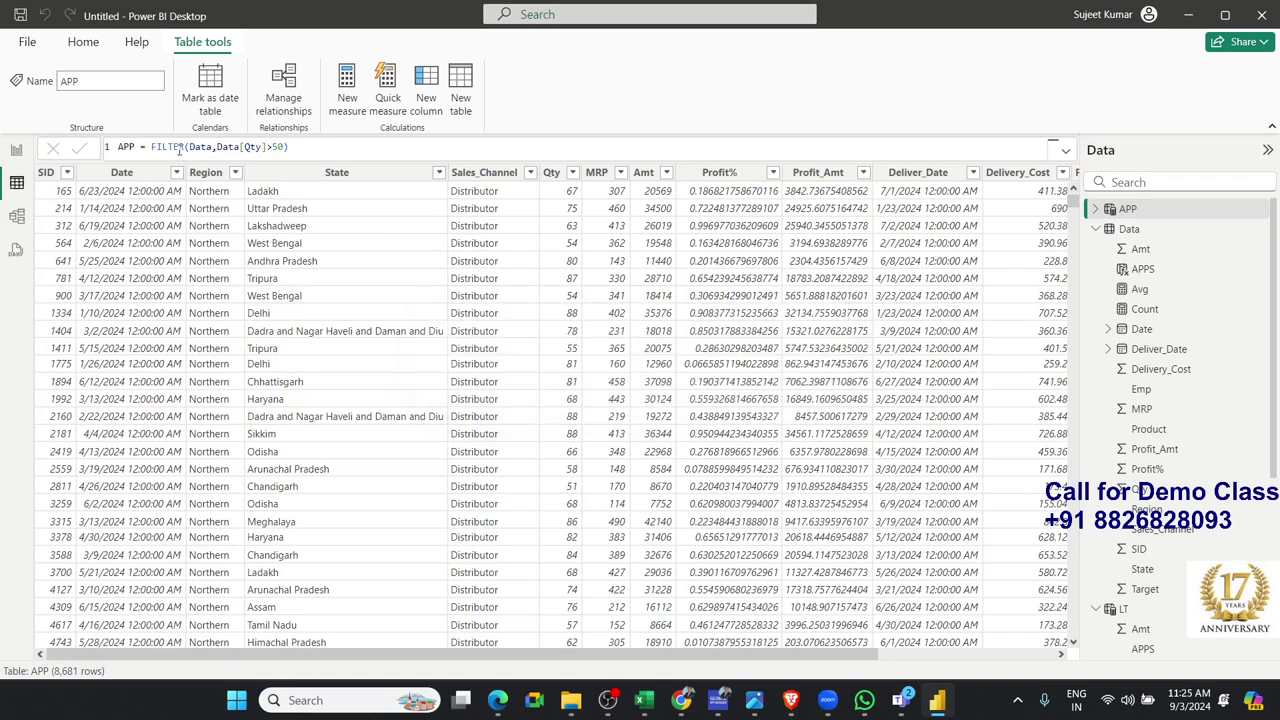
click(383, 149)
Replace the APP condition with MOD(Data[Qty],12)=0, leaving 1,520 rows
key(BackSpace)
key(BackSpace)
key(BackSpace)
key(BackSpace)
key(BackSpace)
key(BackSpace)
key(BackSpace)
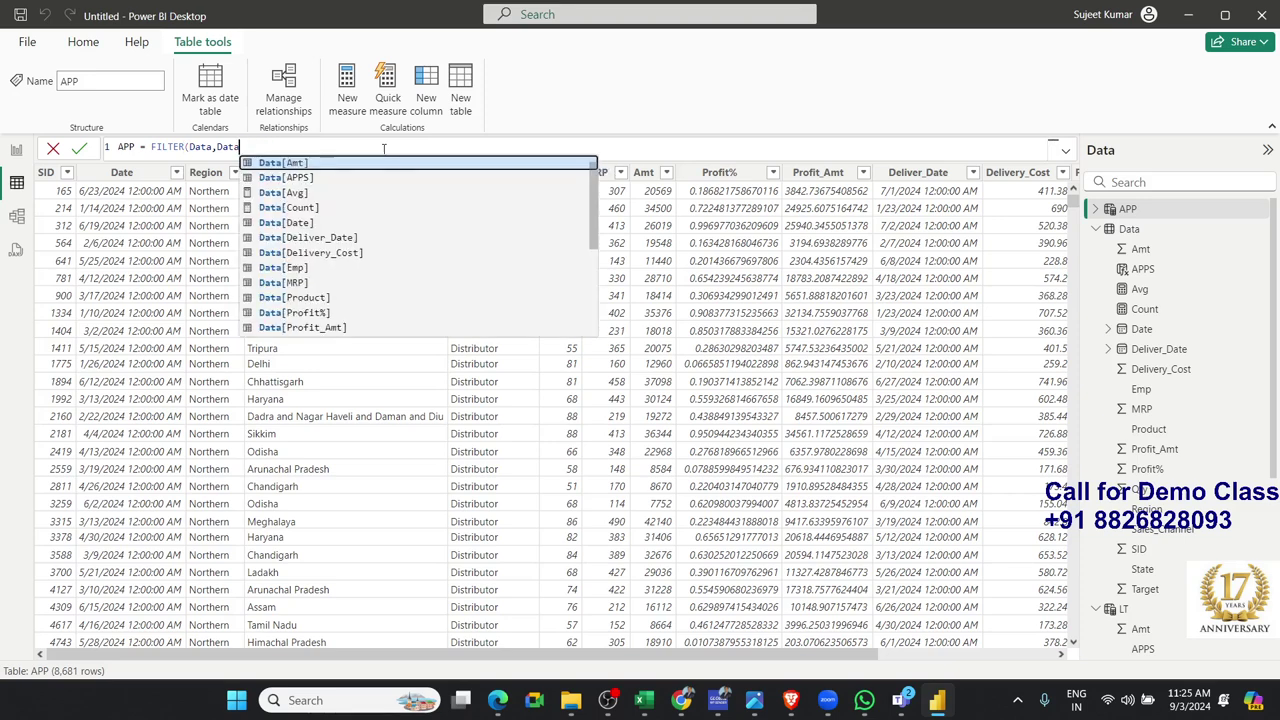
key(BackSpace)
key(BackSpace)
key(BackSpace)
key(BackSpace)
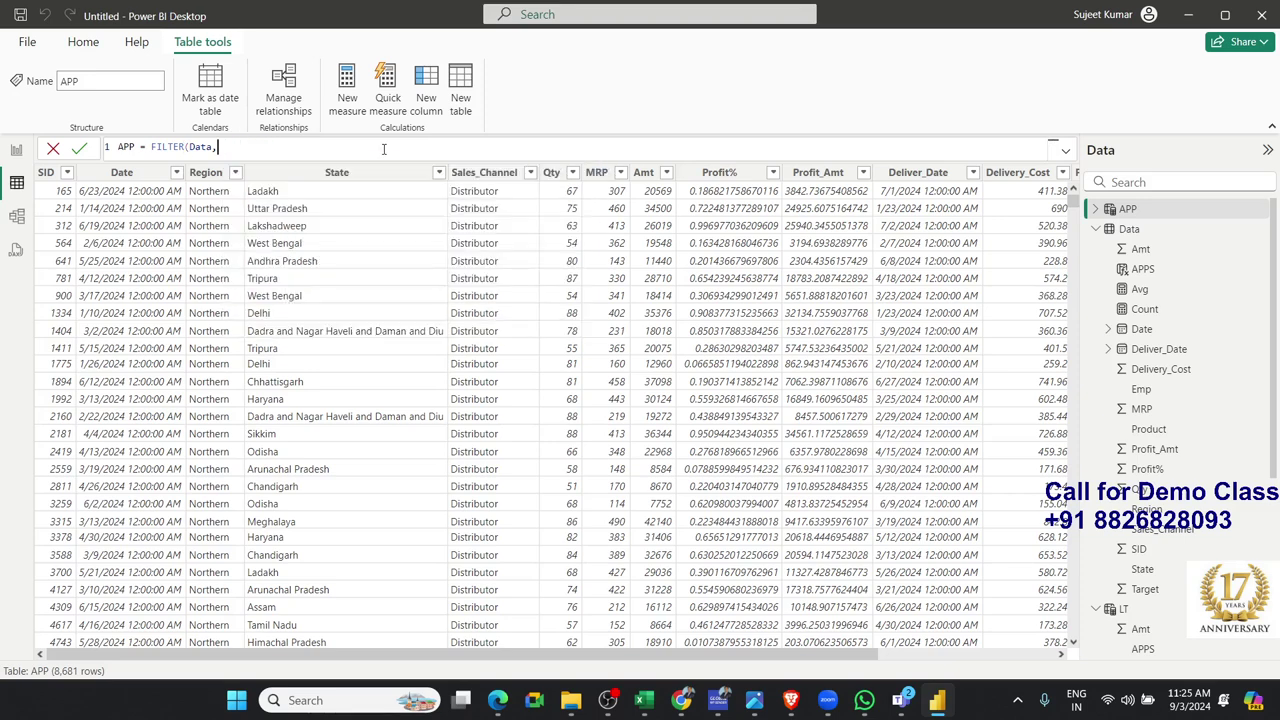
text(mod)
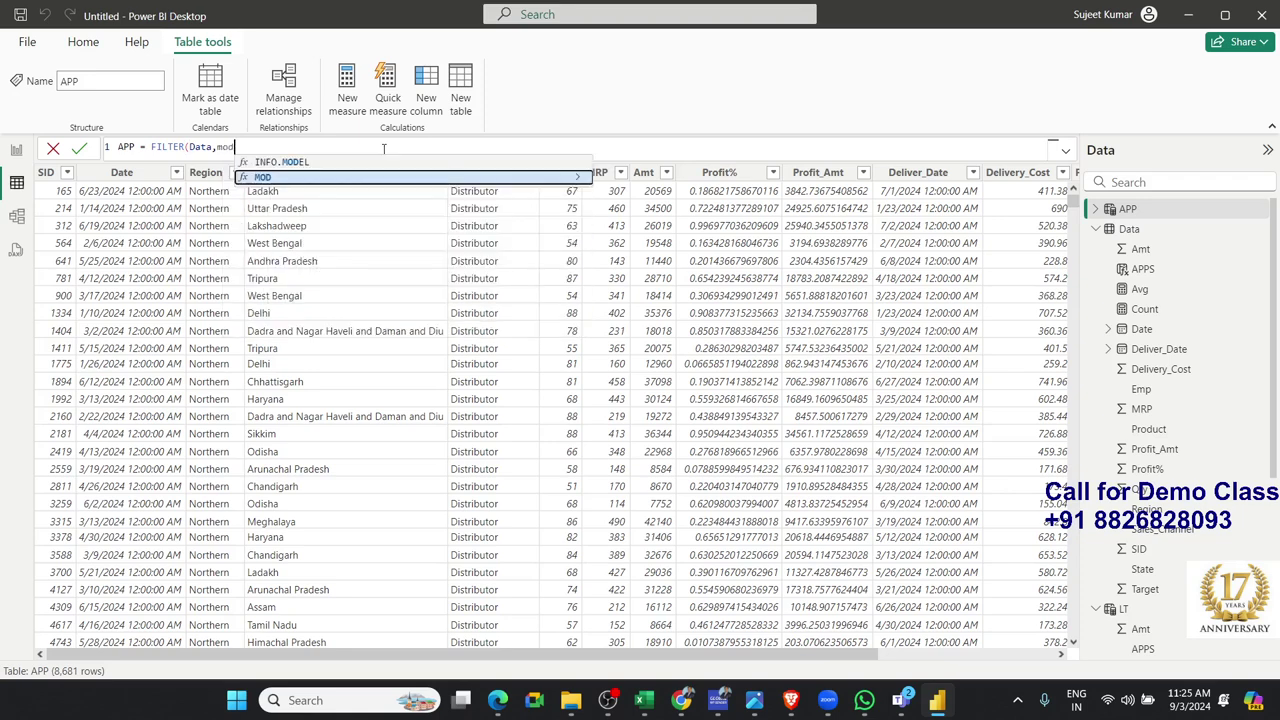
key(Tab)
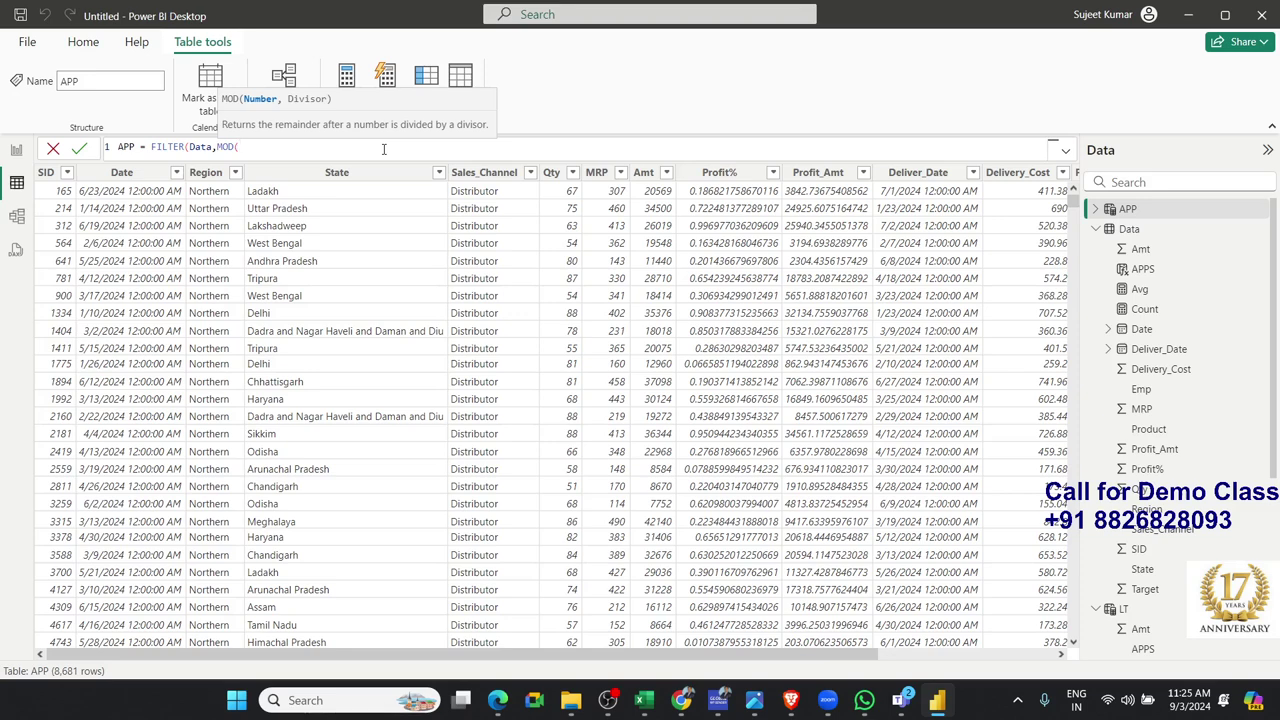
text(q)
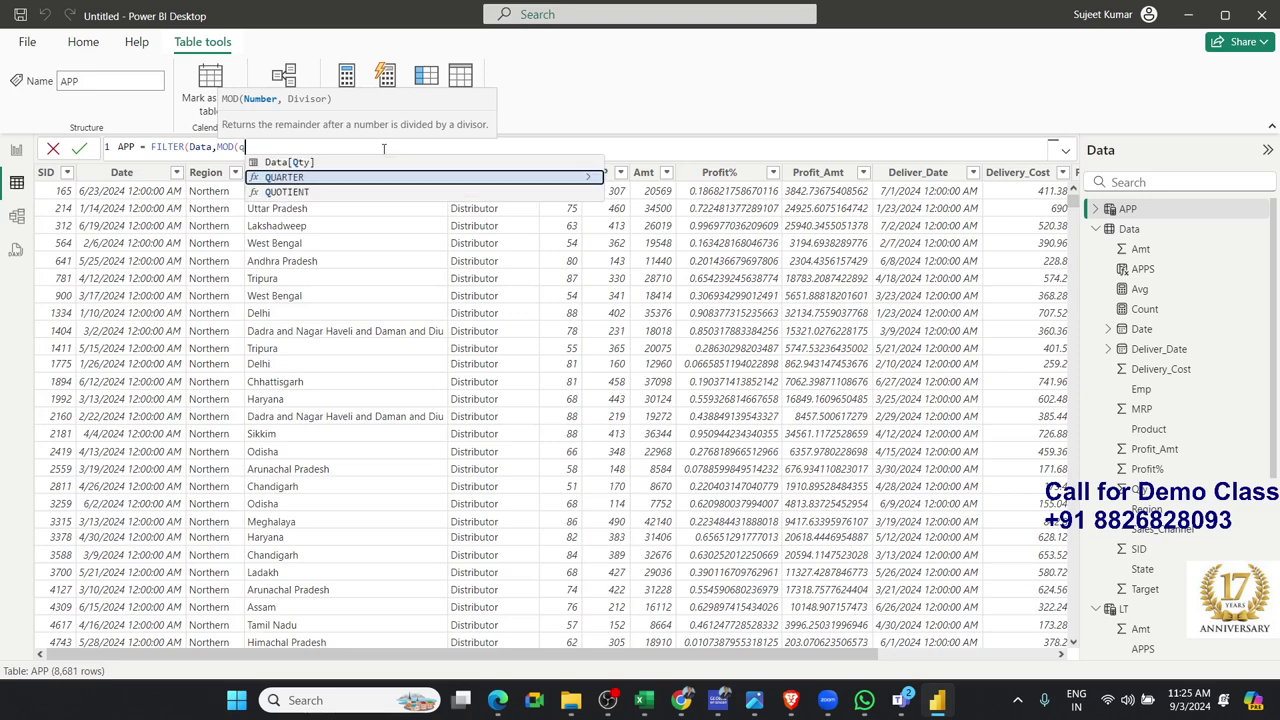
text(ty)
key(Tab)
text())
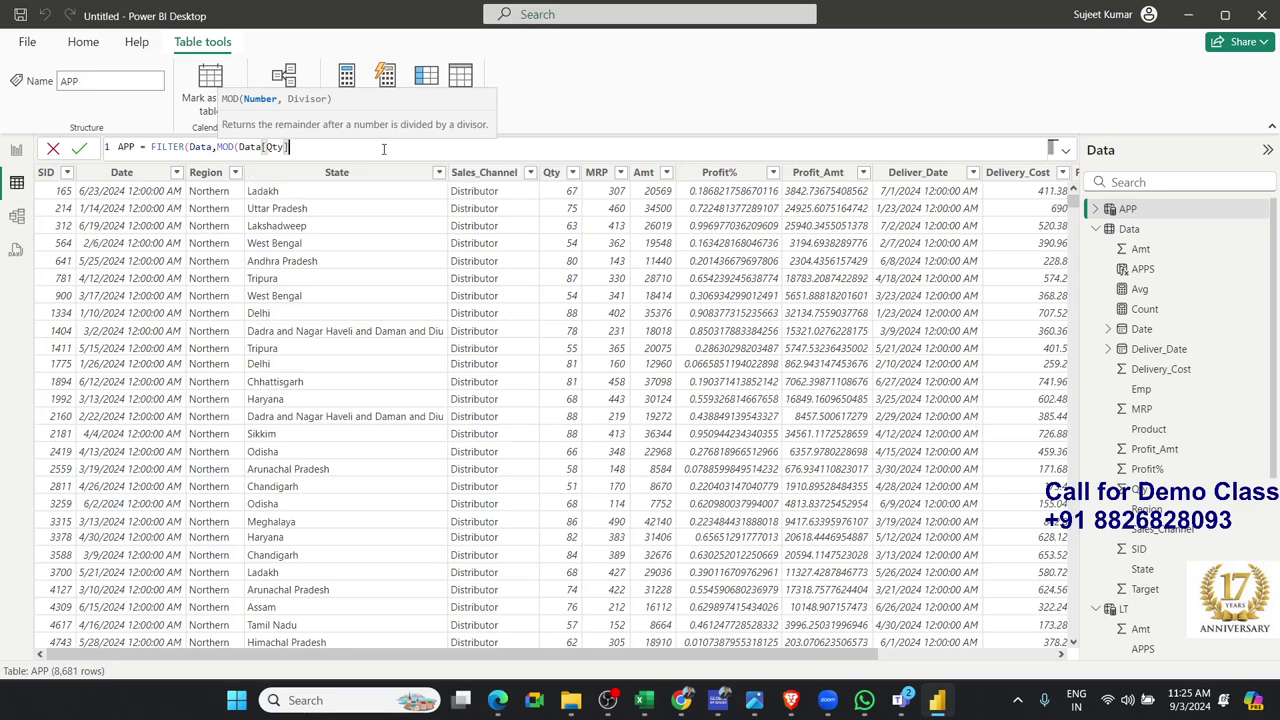
text(,)
text(12))
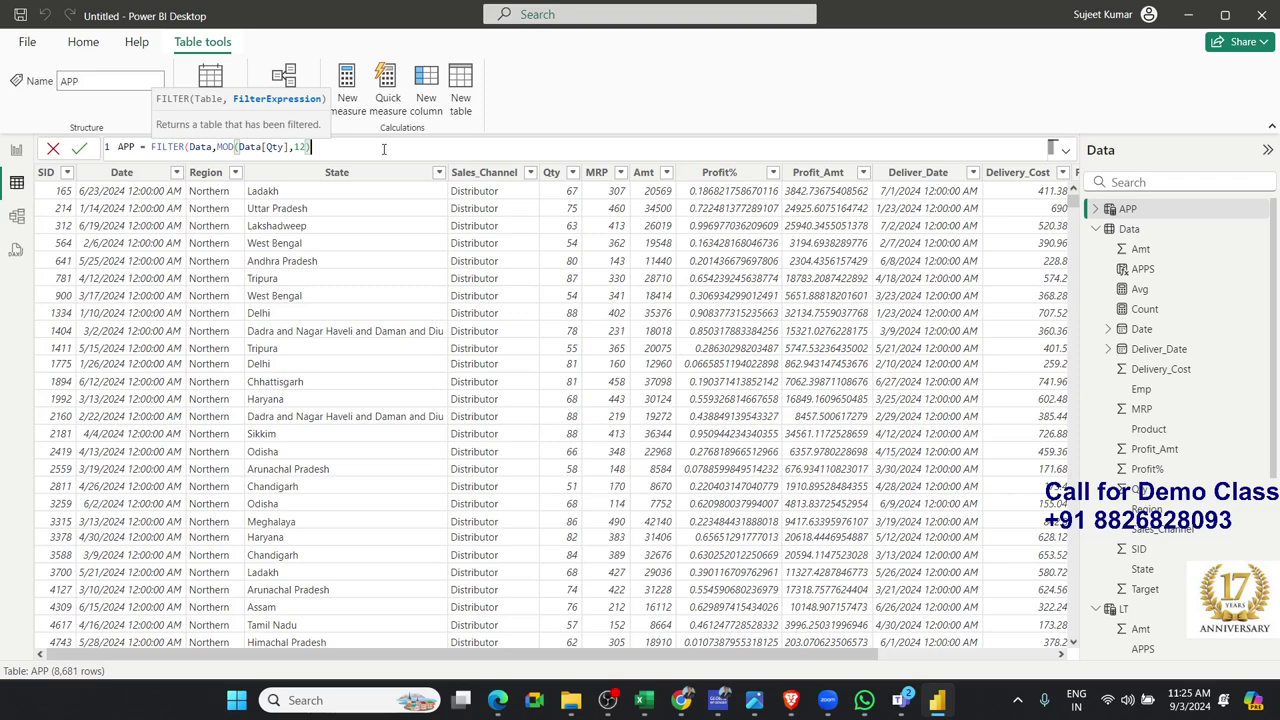
text(=0)
text())
key(Return)
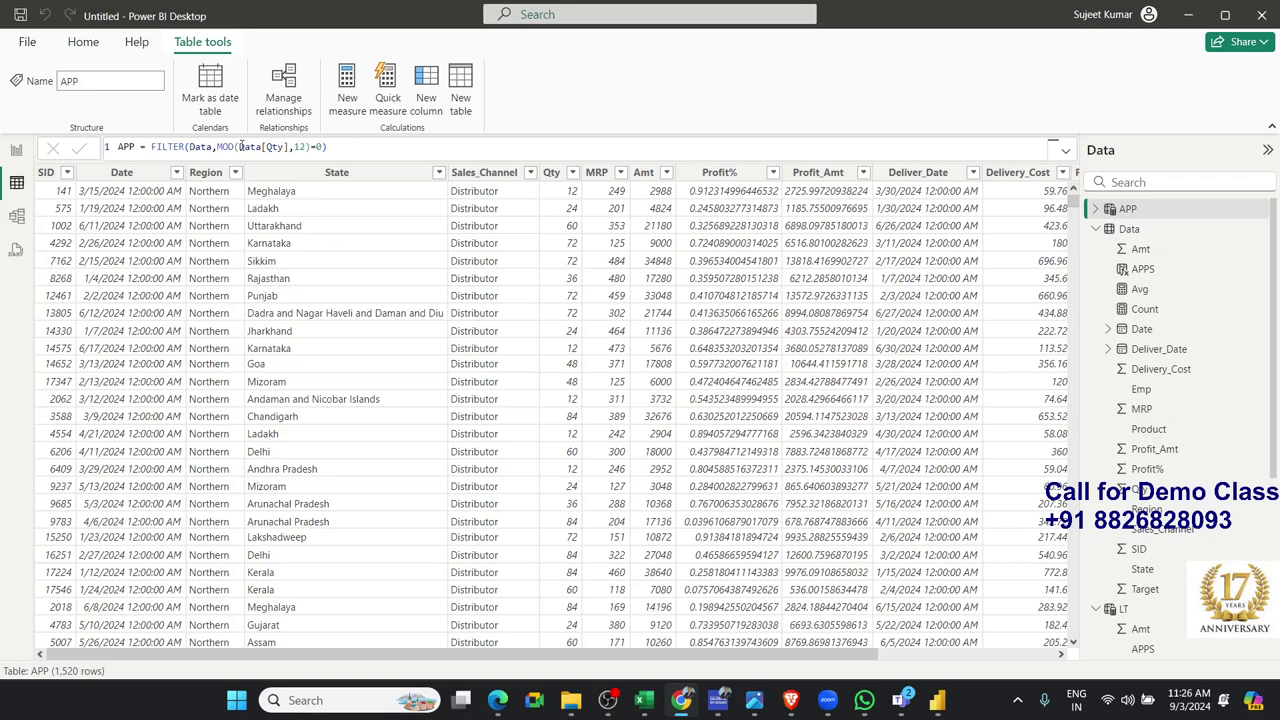
drag(217, 147, 318, 148)
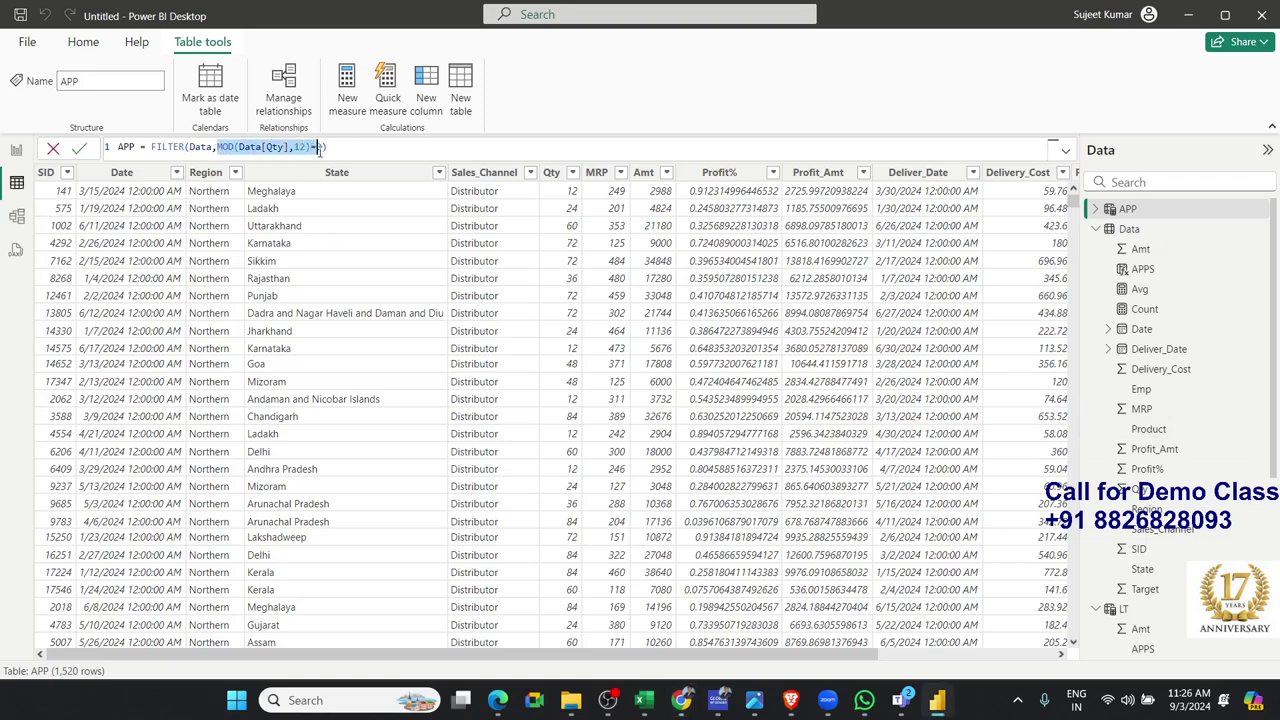
click(378, 150)
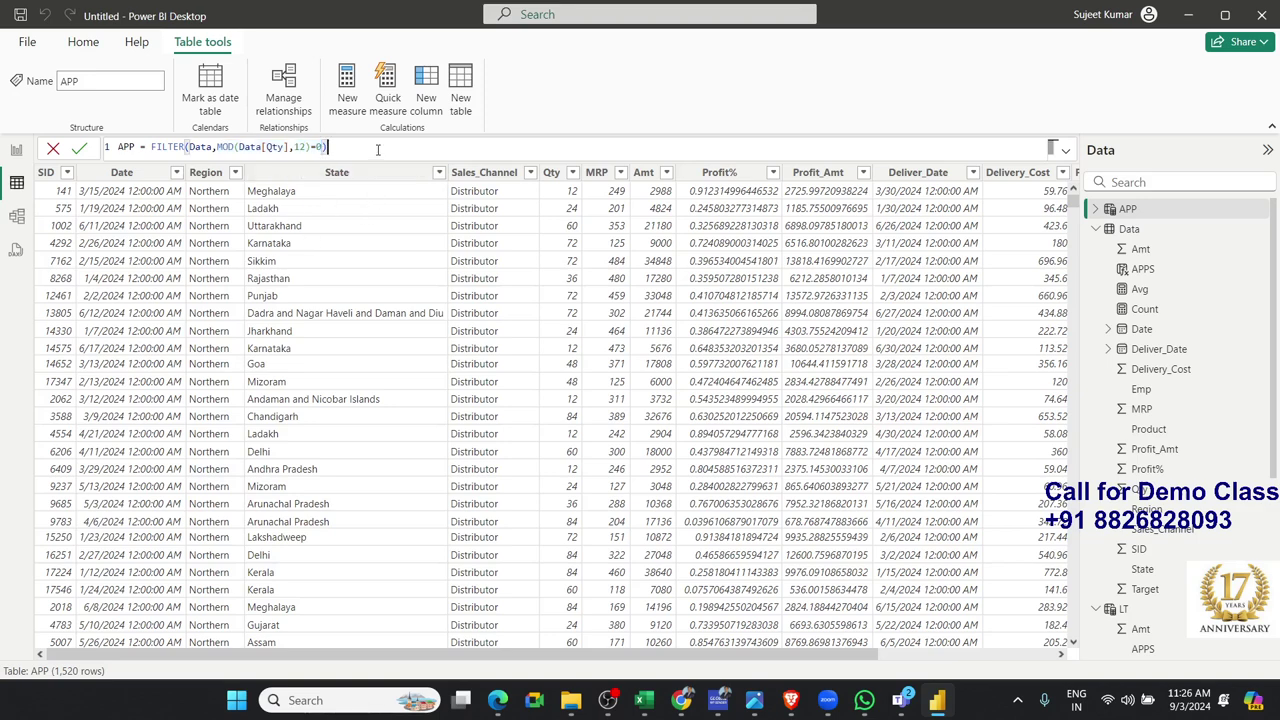
key(Return)
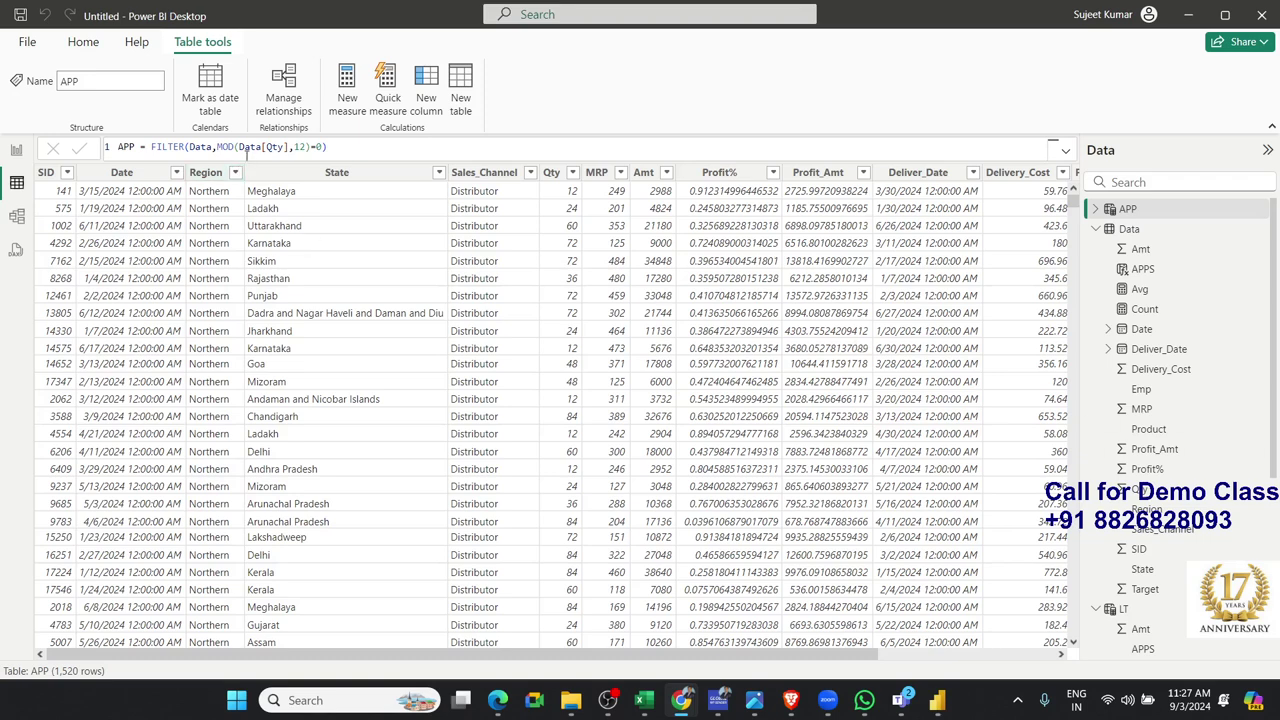
double_click(222, 146)
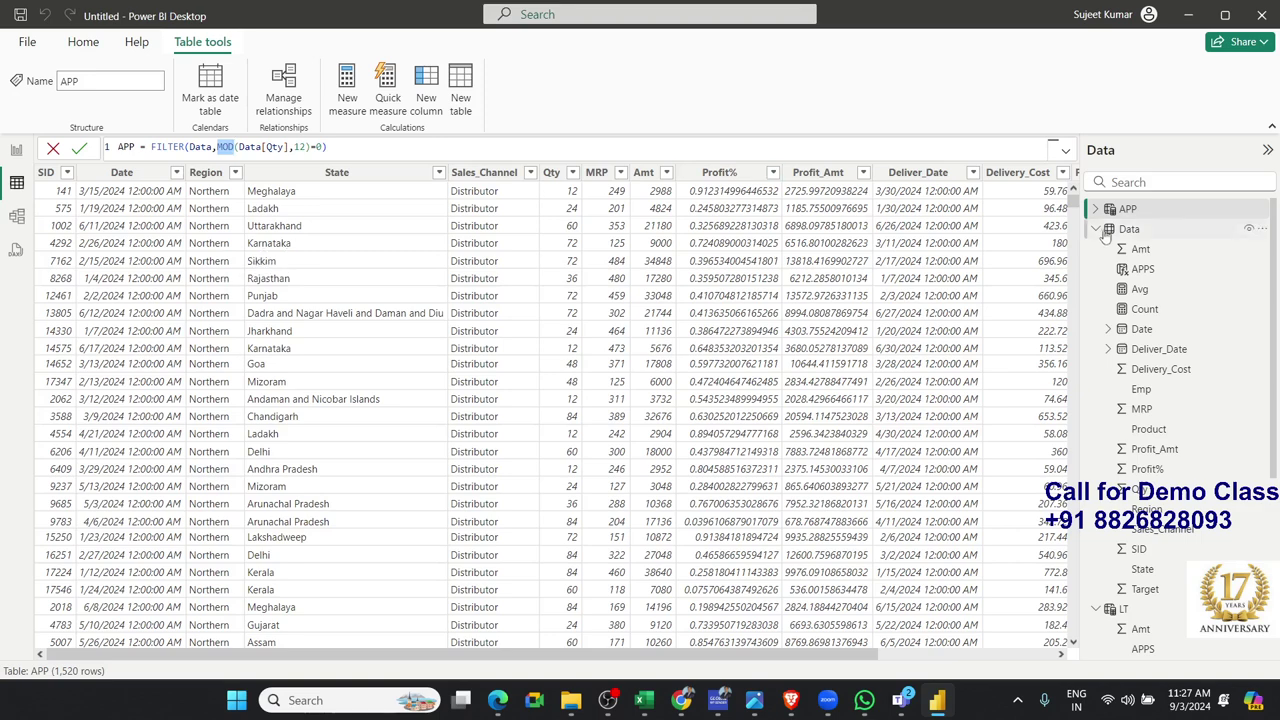
click(683, 106)
mouse_move(641, 698)
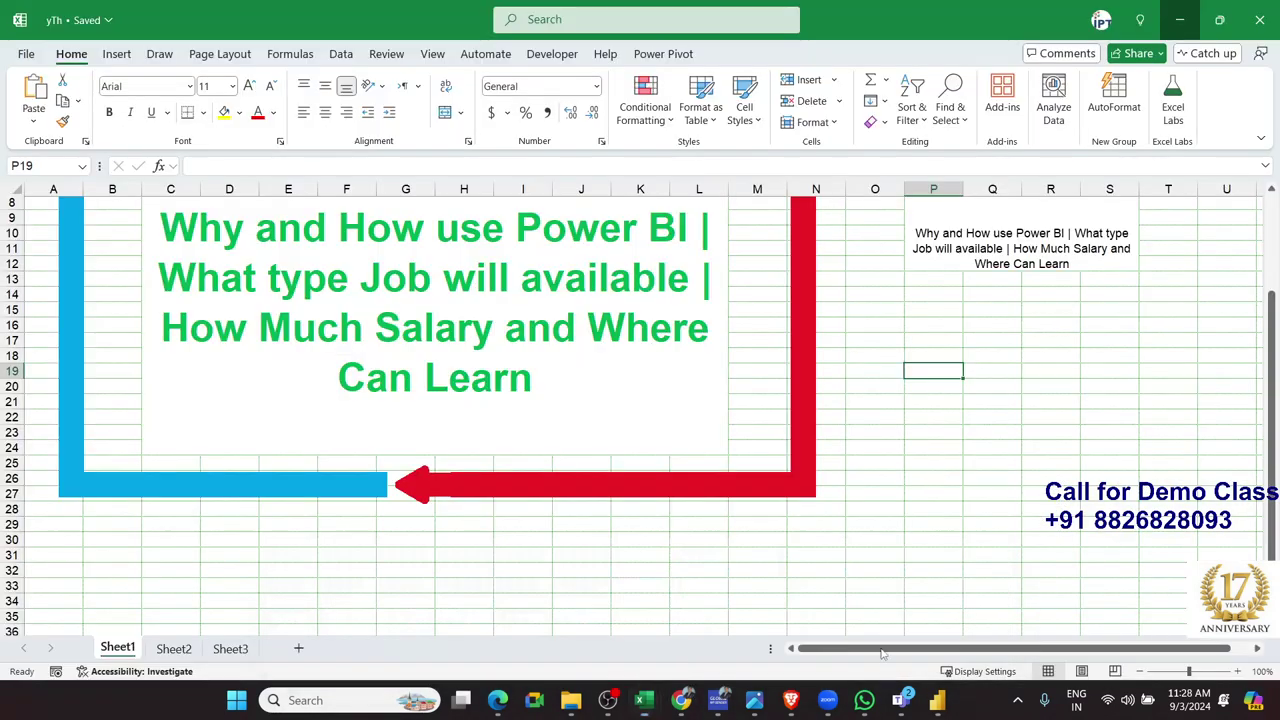
On Sheet3 of the yTh workbook, enter 52 in E9 and =MOD(E9,12) in F9, returning 4
click(913, 610)
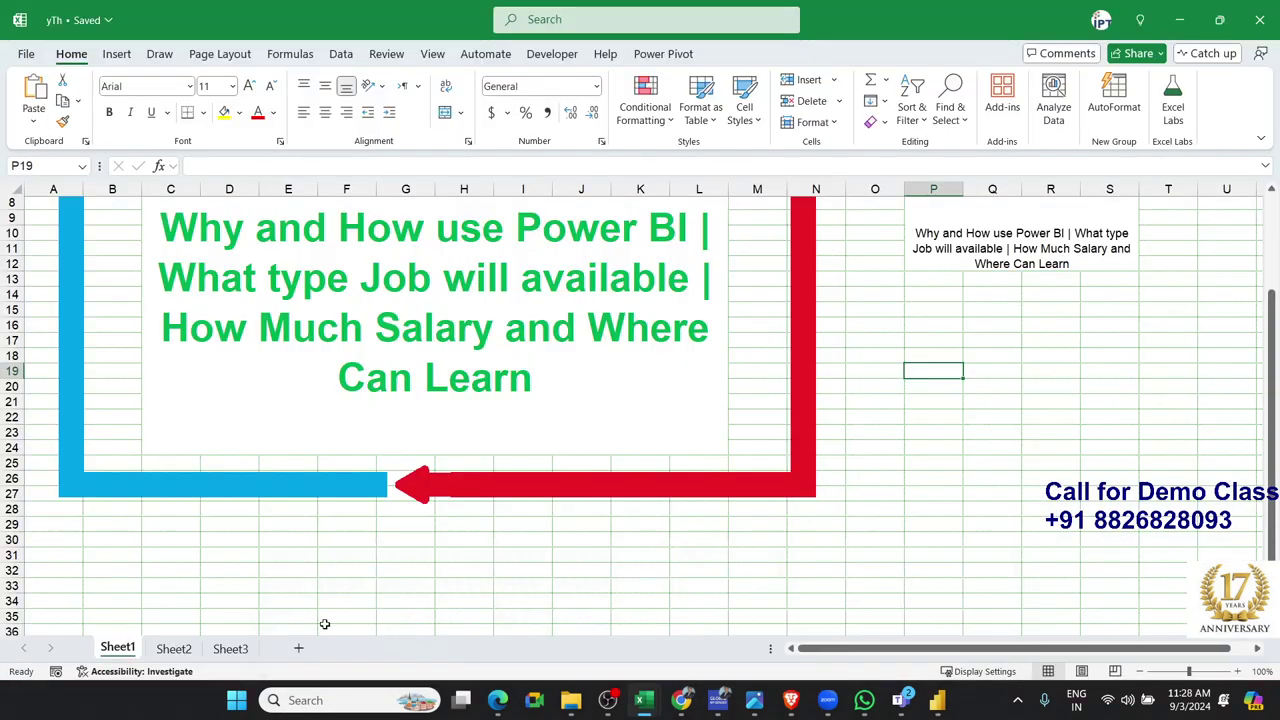
click(238, 647)
click(276, 328)
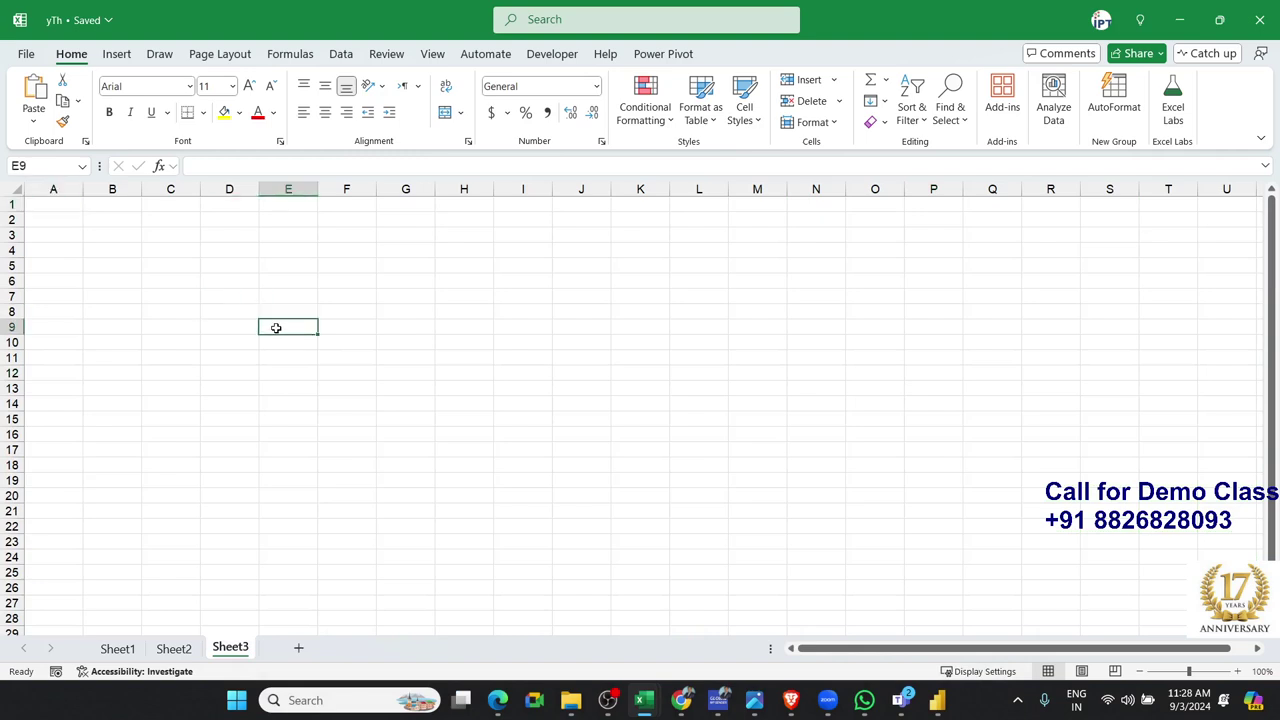
text(52)
key(Tab)
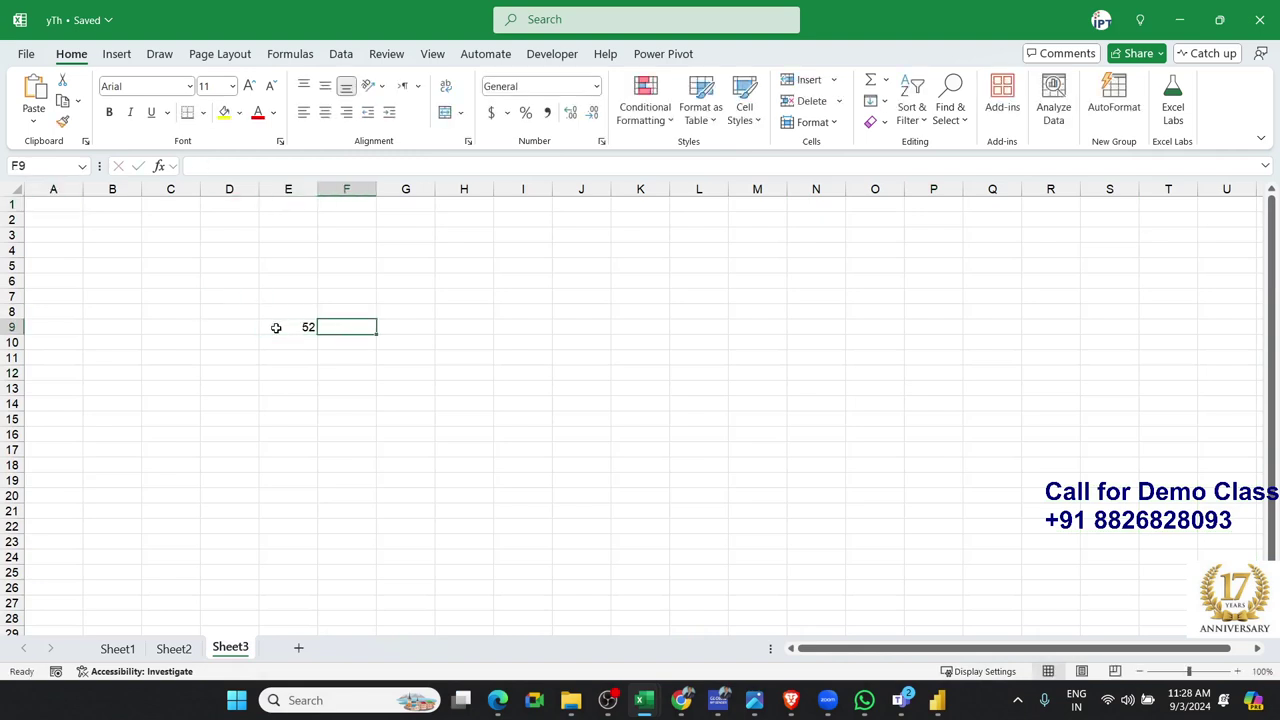
text(=mod)
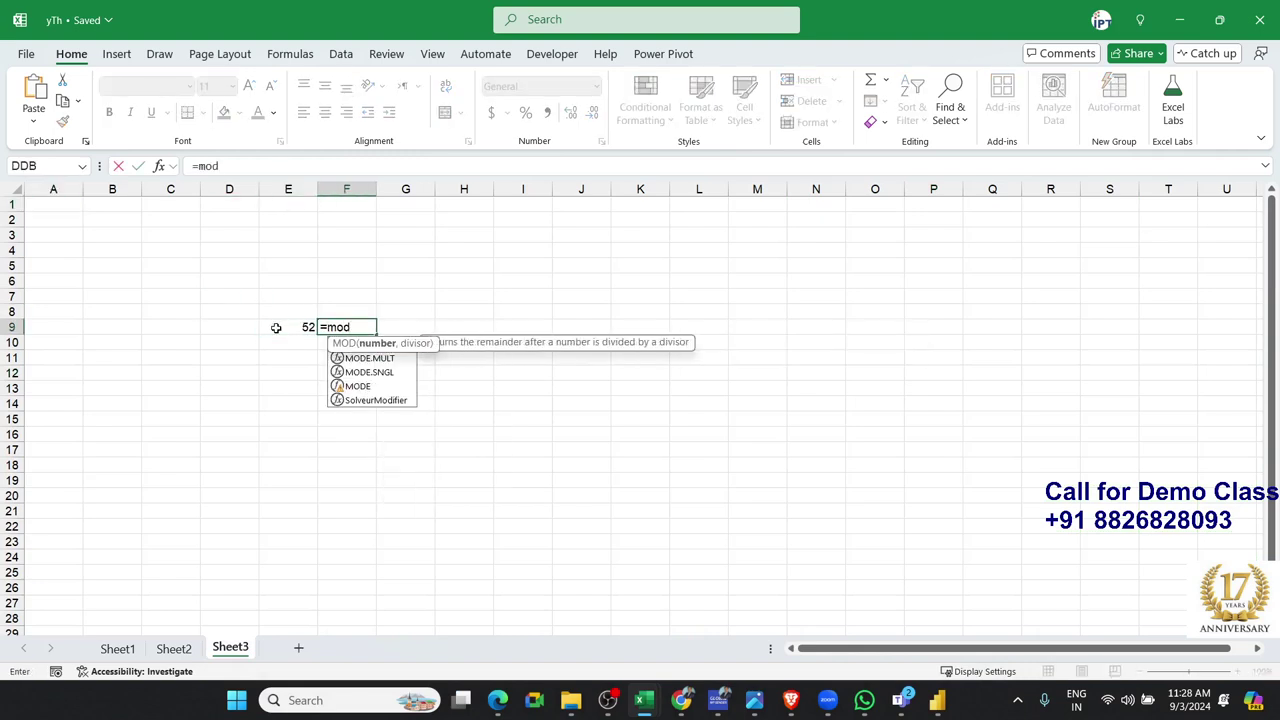
text(()
click(276, 328)
text(,)
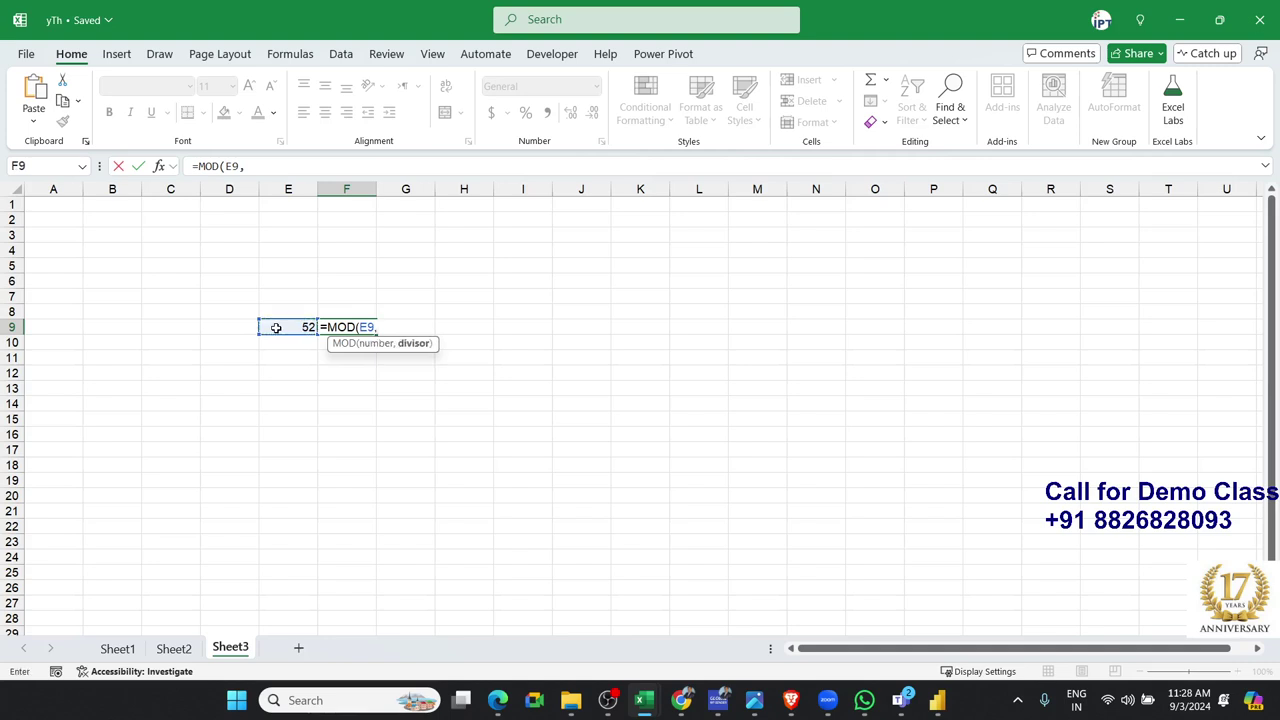
text(12))
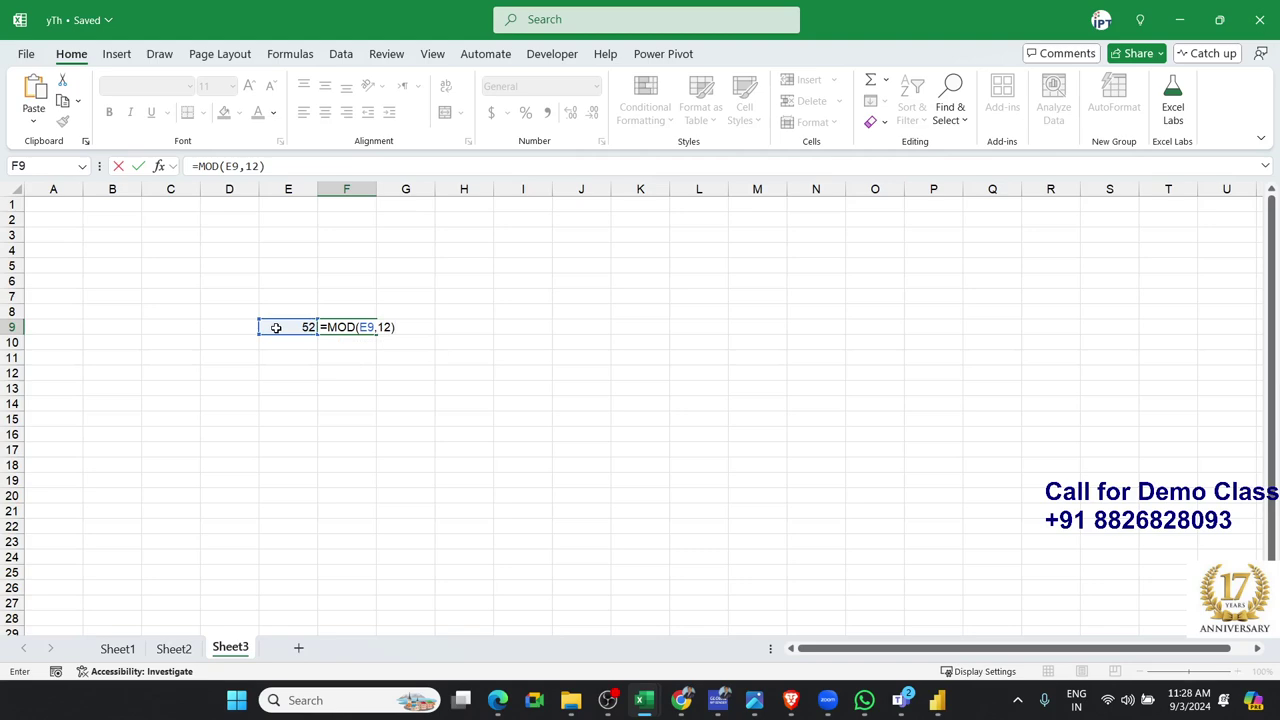
key(Return)
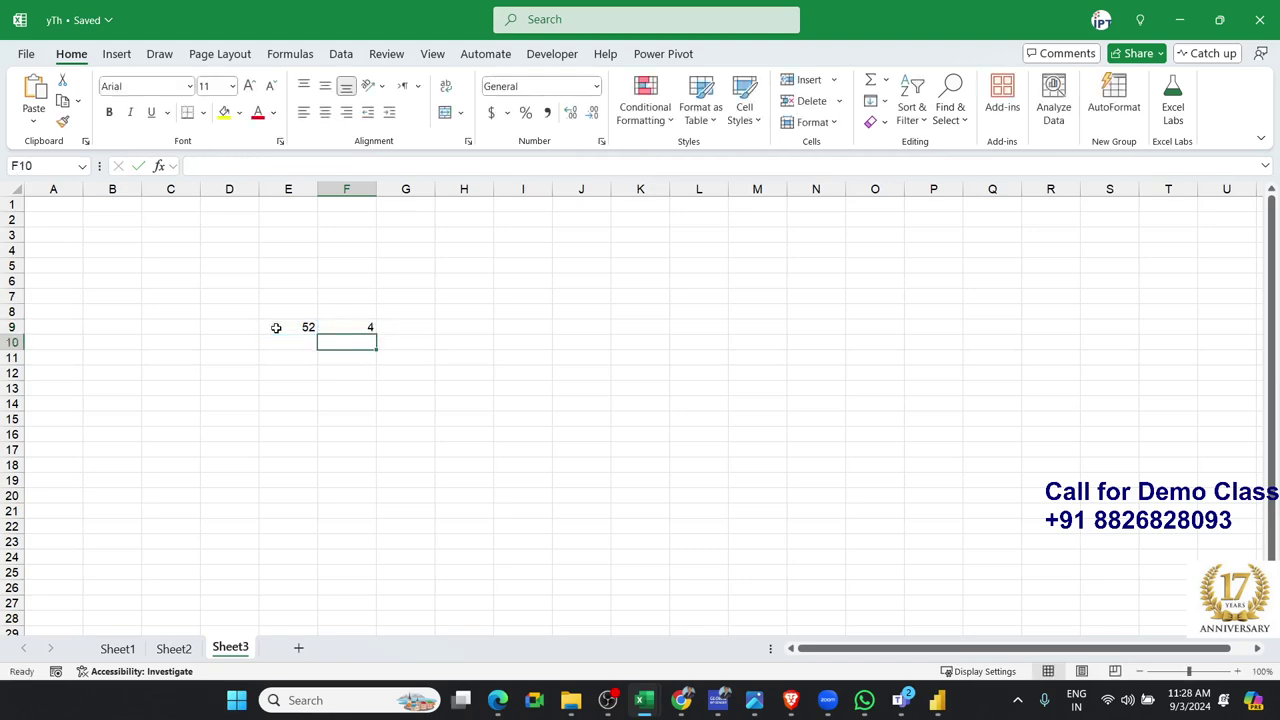
key(Up)
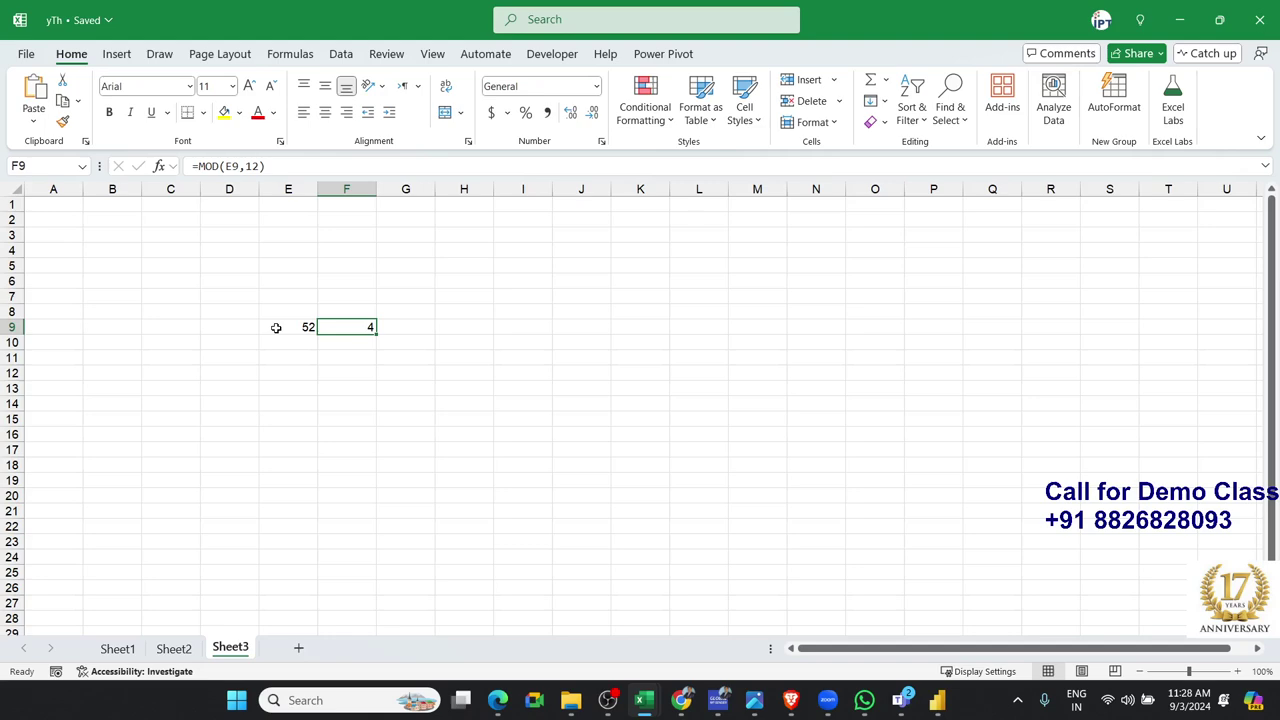
Clear the test values from E9:F9 and switch back to Power BI Desktop
click(276, 328)
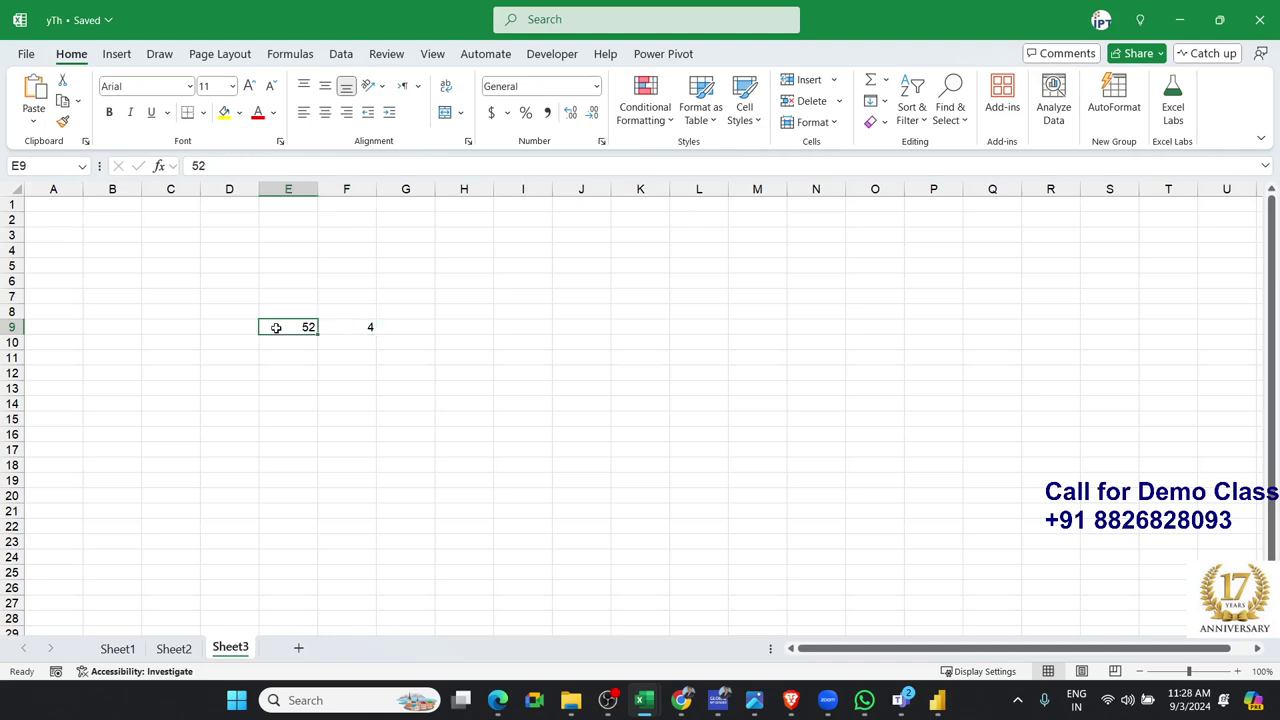
key(shift+Right)
key(Delete)
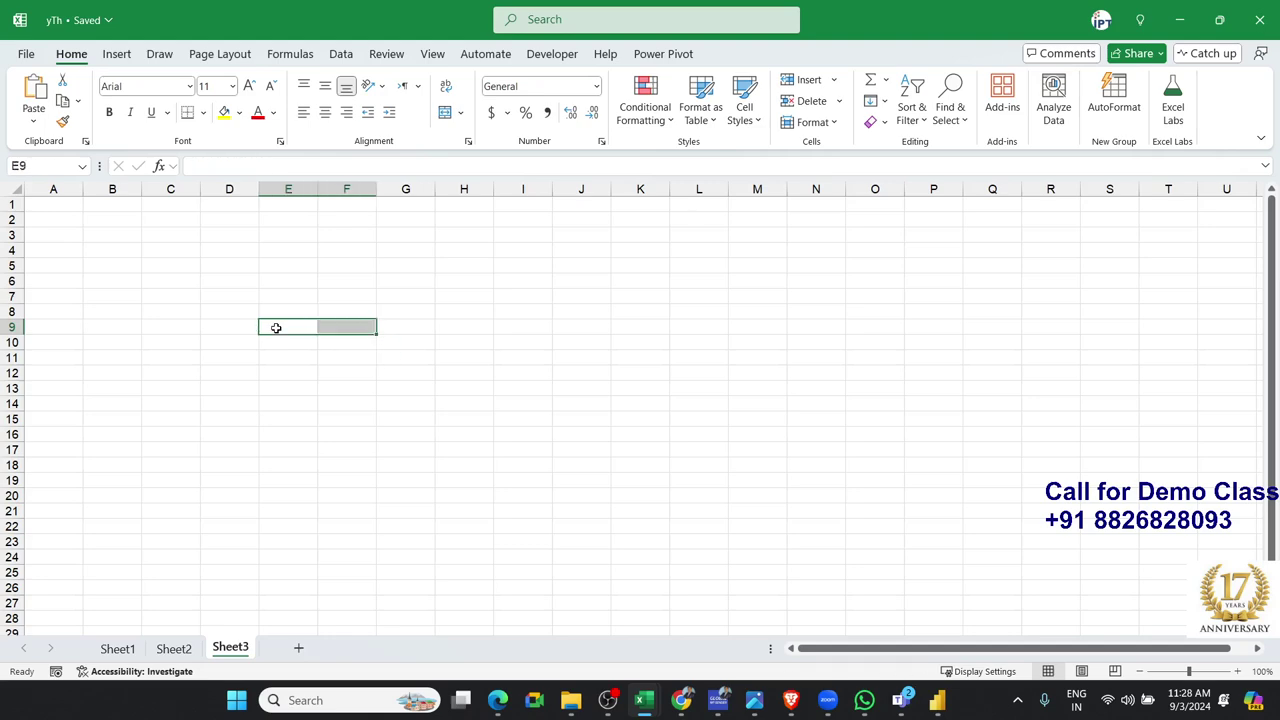
key(super+Tab)
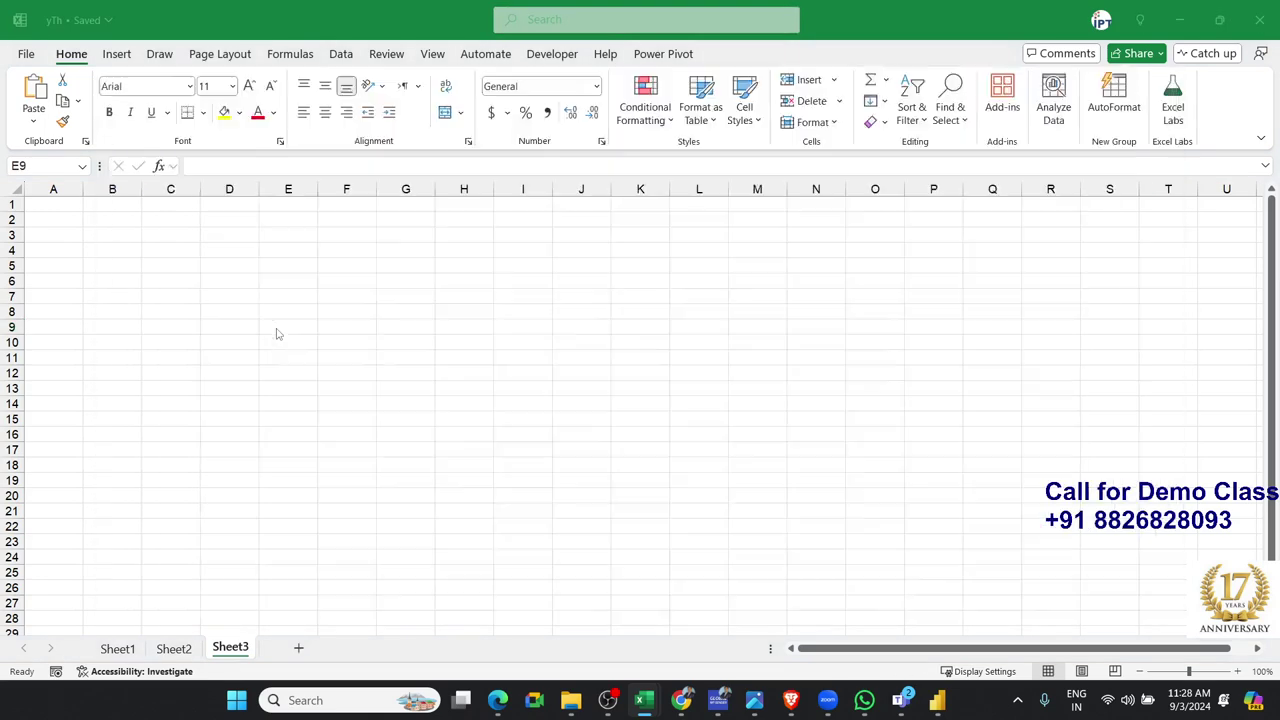
key(alt+Tab)
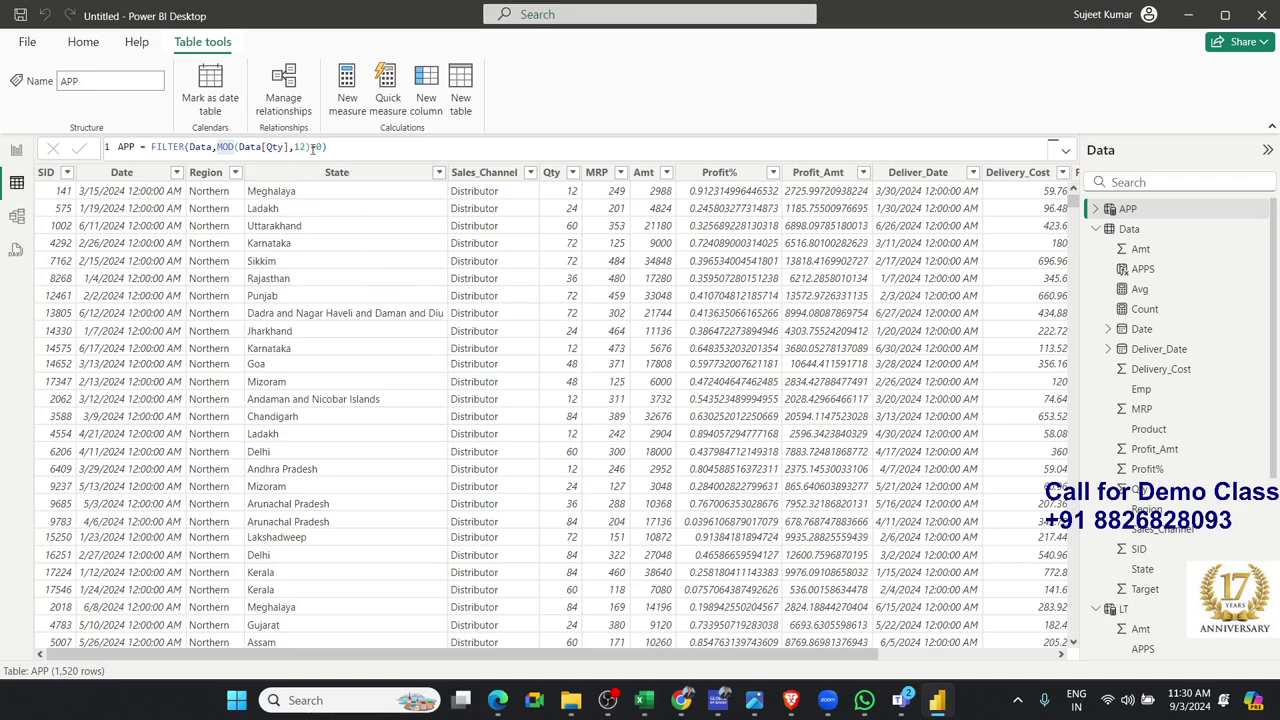
Review the MOD(Data[Qty],12)=0 condition in the APP table formula
drag(320, 146, 221, 147)
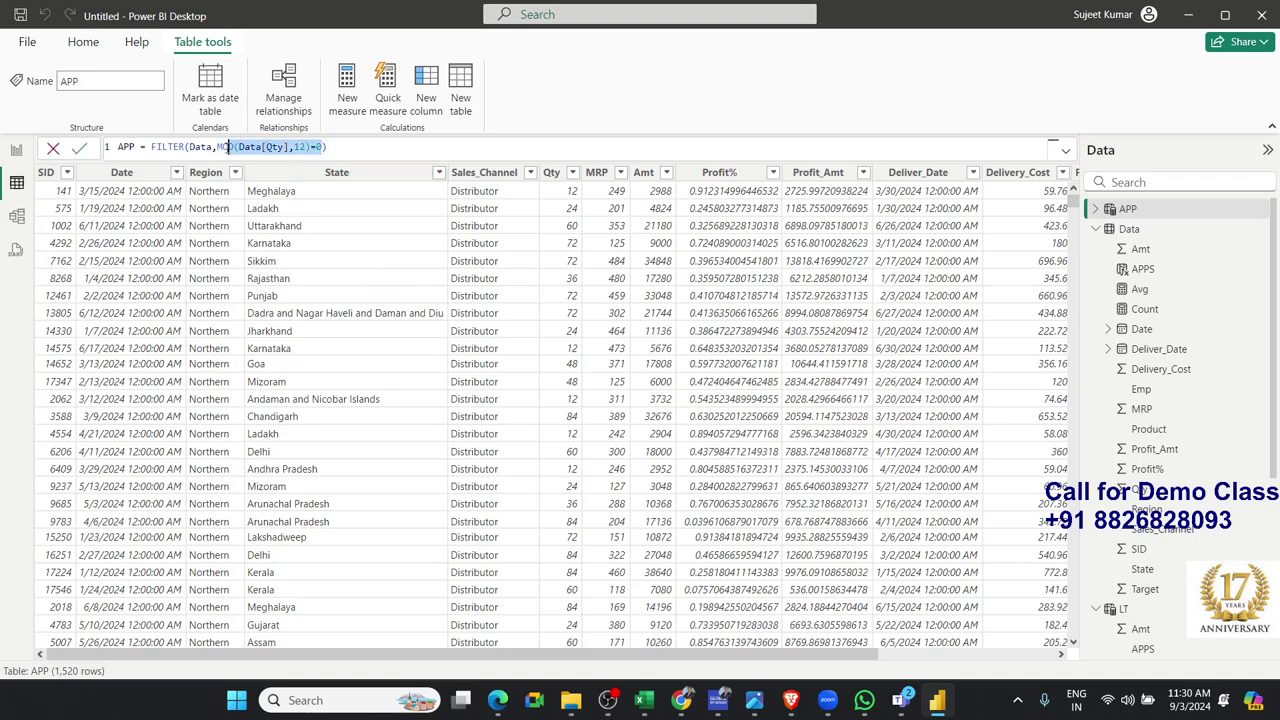
click(366, 150)
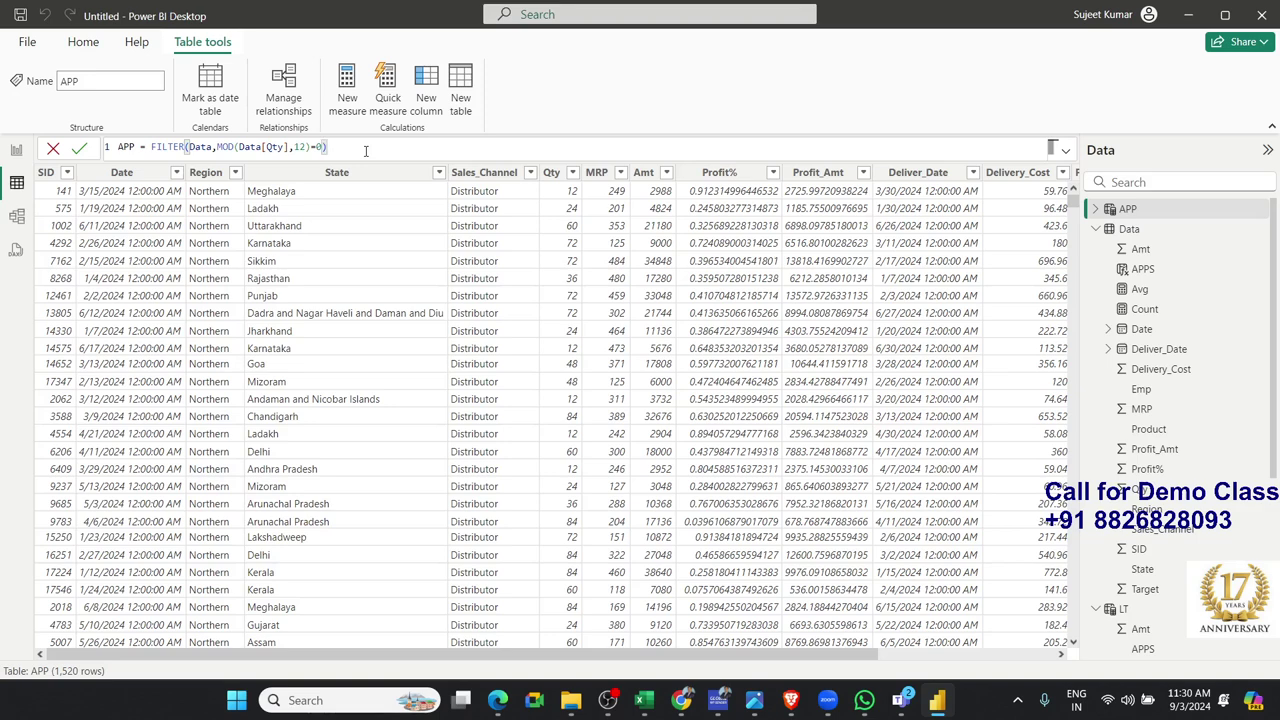
click(16, 150)
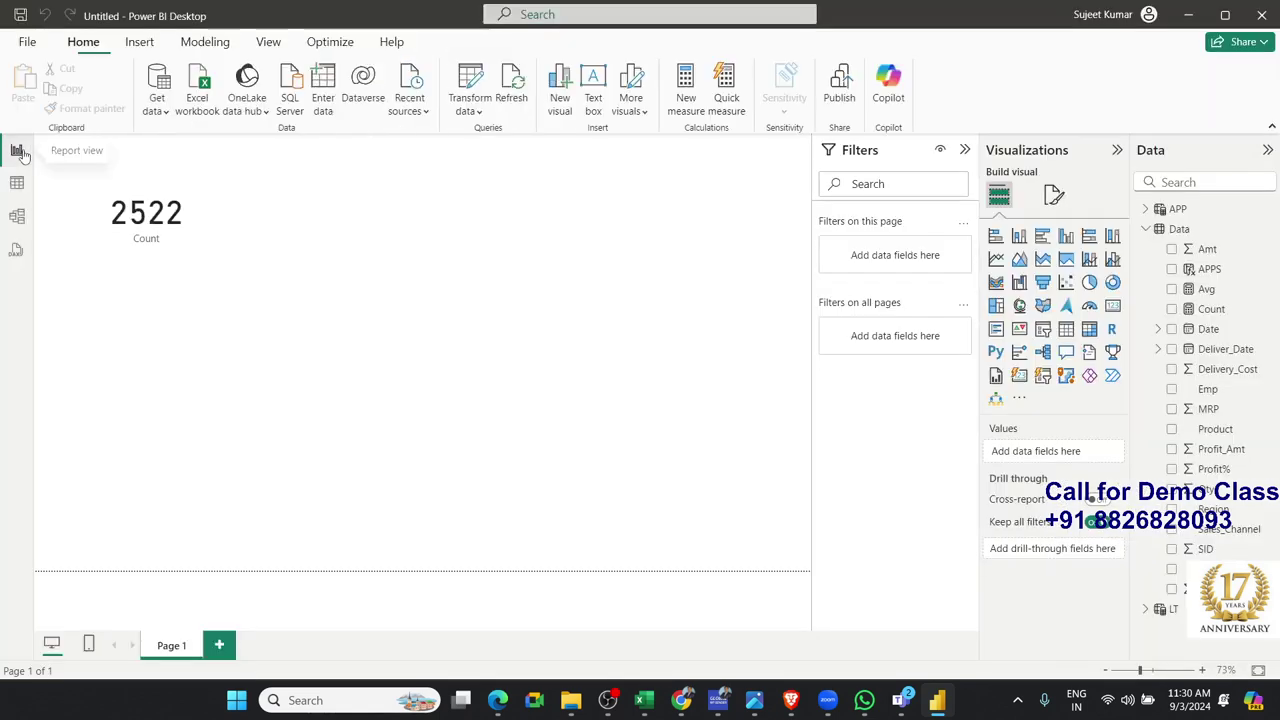
click(166, 255)
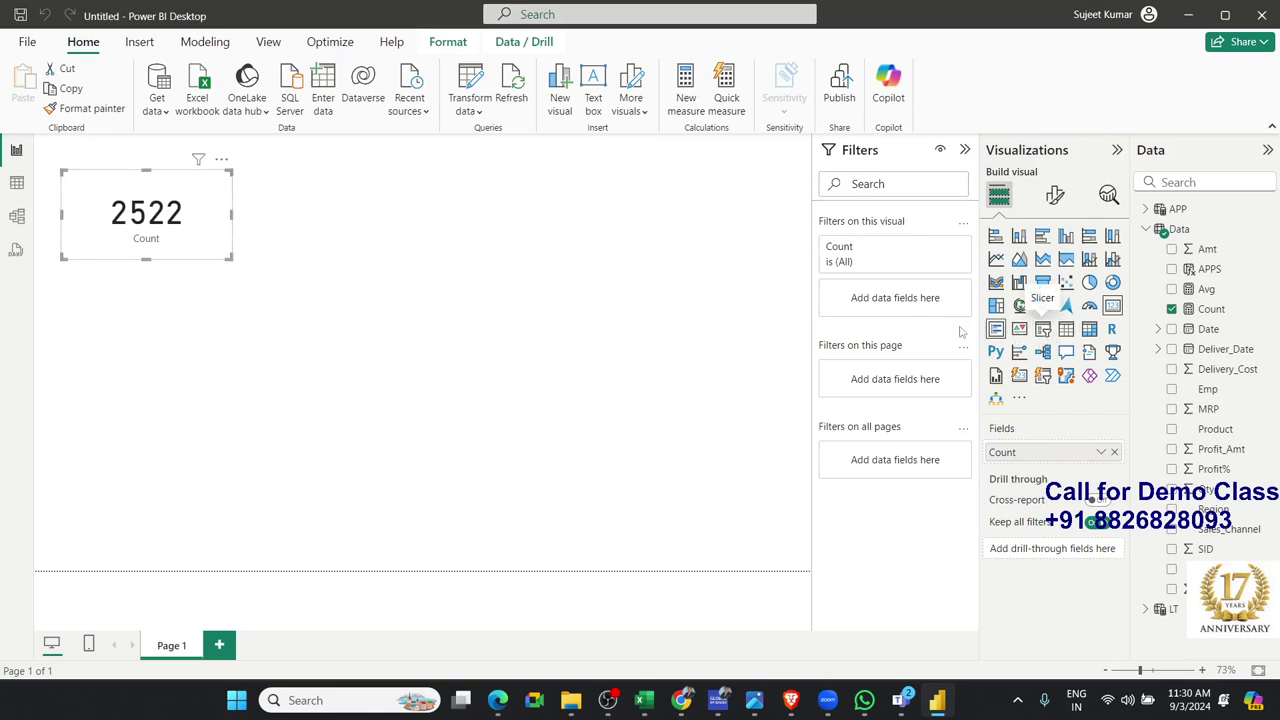
click(540, 222)
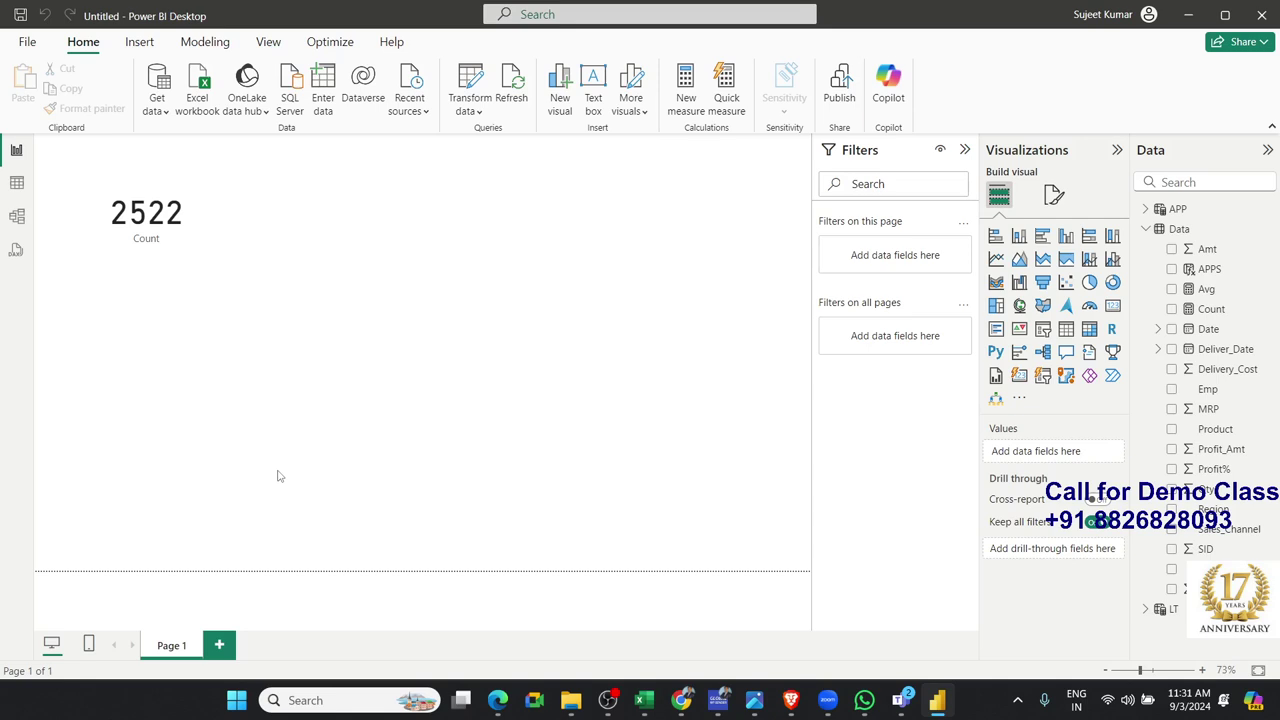
Return to Table view showing the 1,520-row APP calculated table
click(16, 183)
click(16, 150)
click(16, 183)
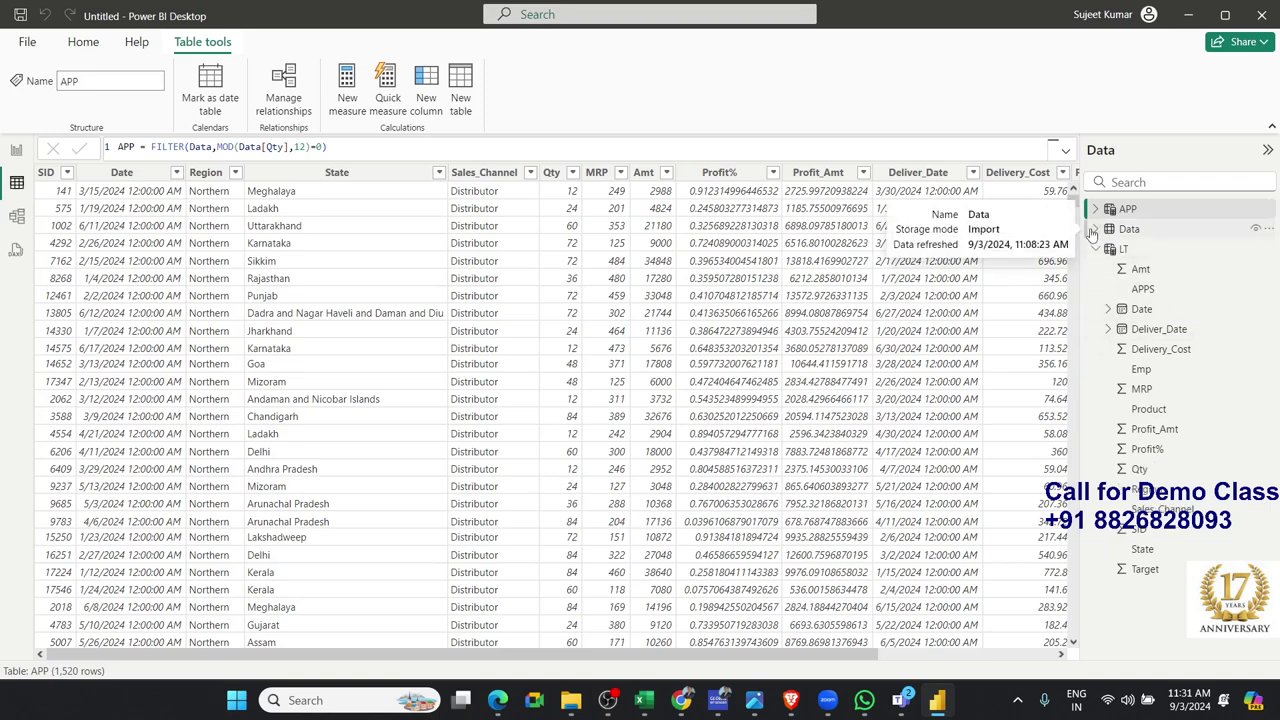
Collapse the Data and LT field lists, then show the 17,667-row Data table with Profit% selected
click(1093, 230)
click(1094, 248)
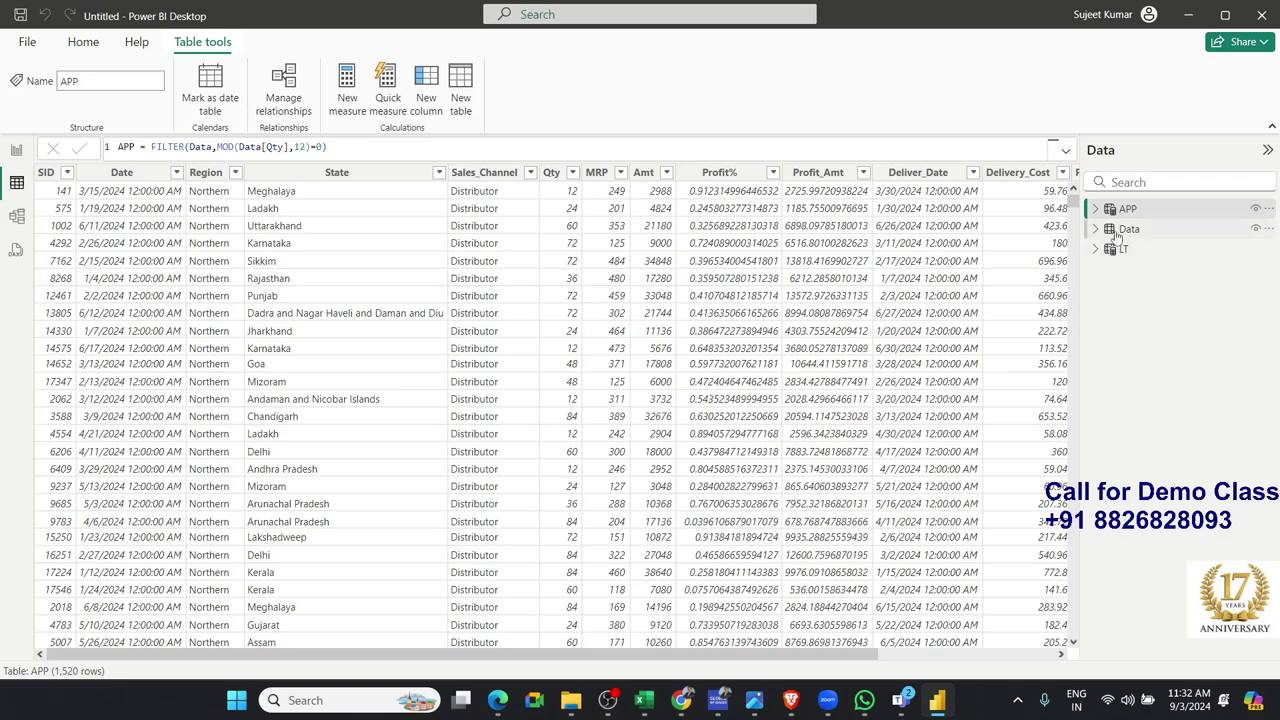
click(1120, 229)
click(761, 309)
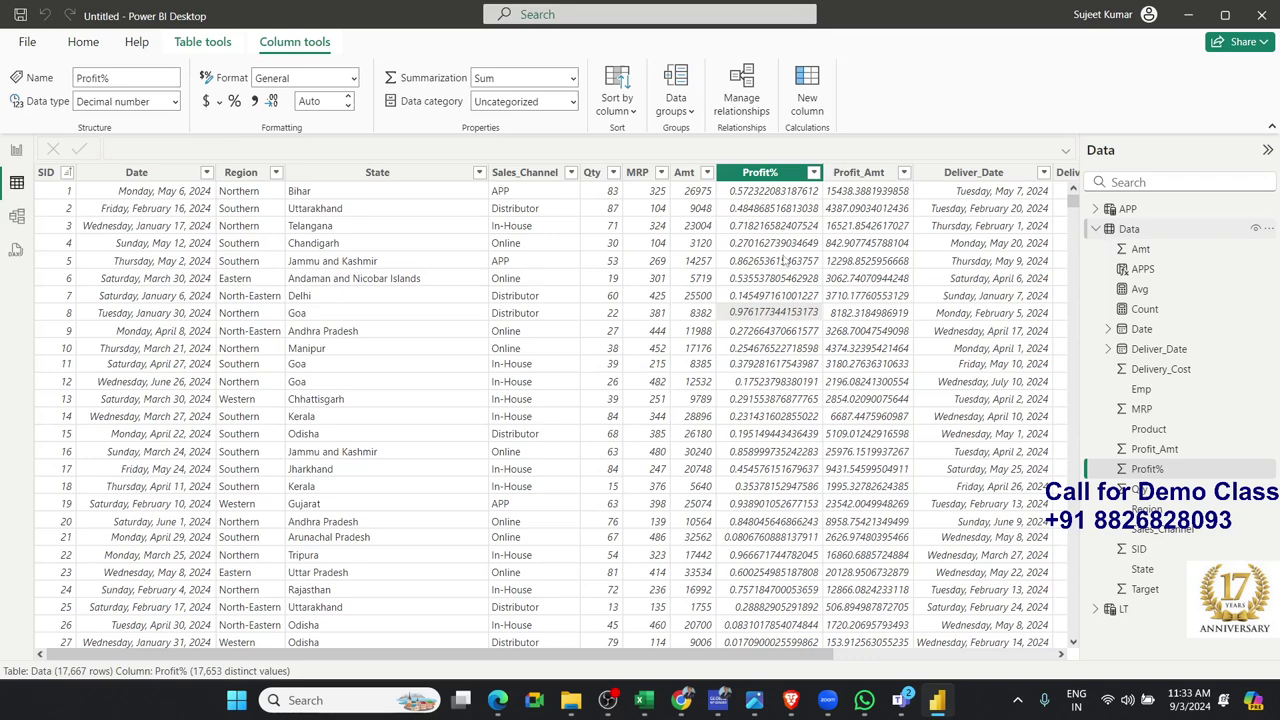
Bring the Data table back into the grid and select its columns
click(1112, 238)
click(520, 318)
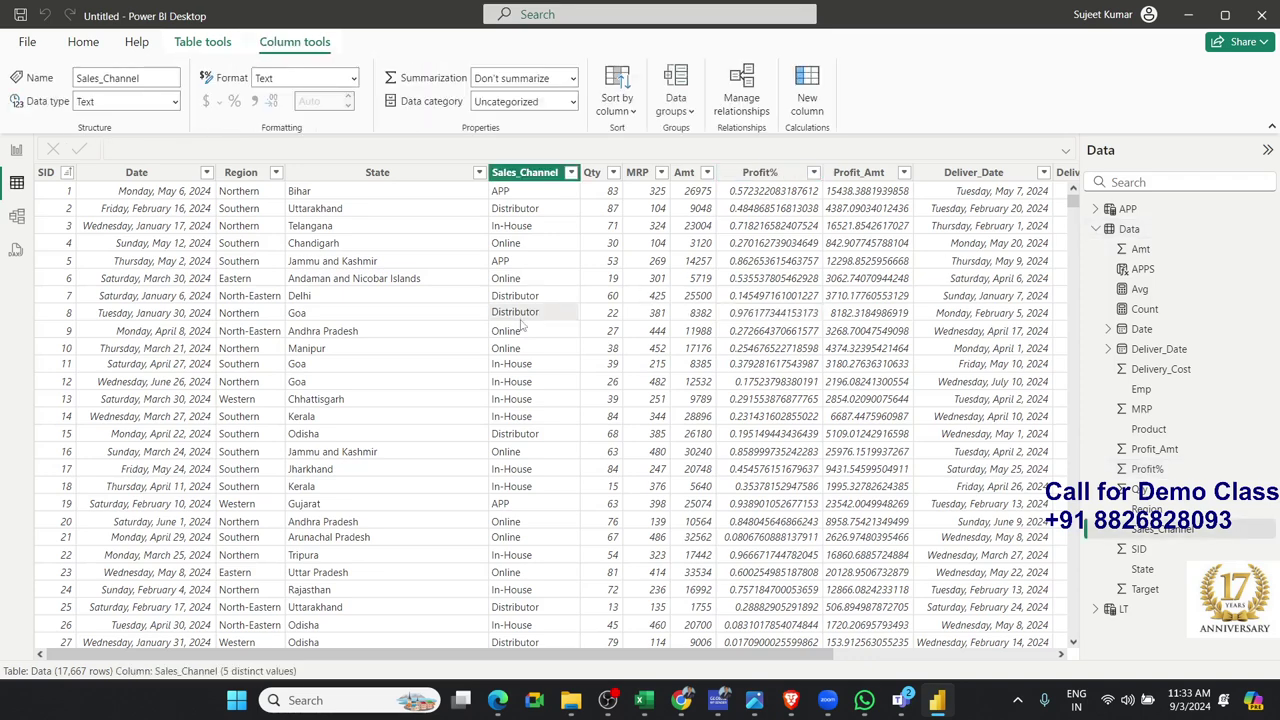
click(17, 160)
click(17, 176)
click(1134, 236)
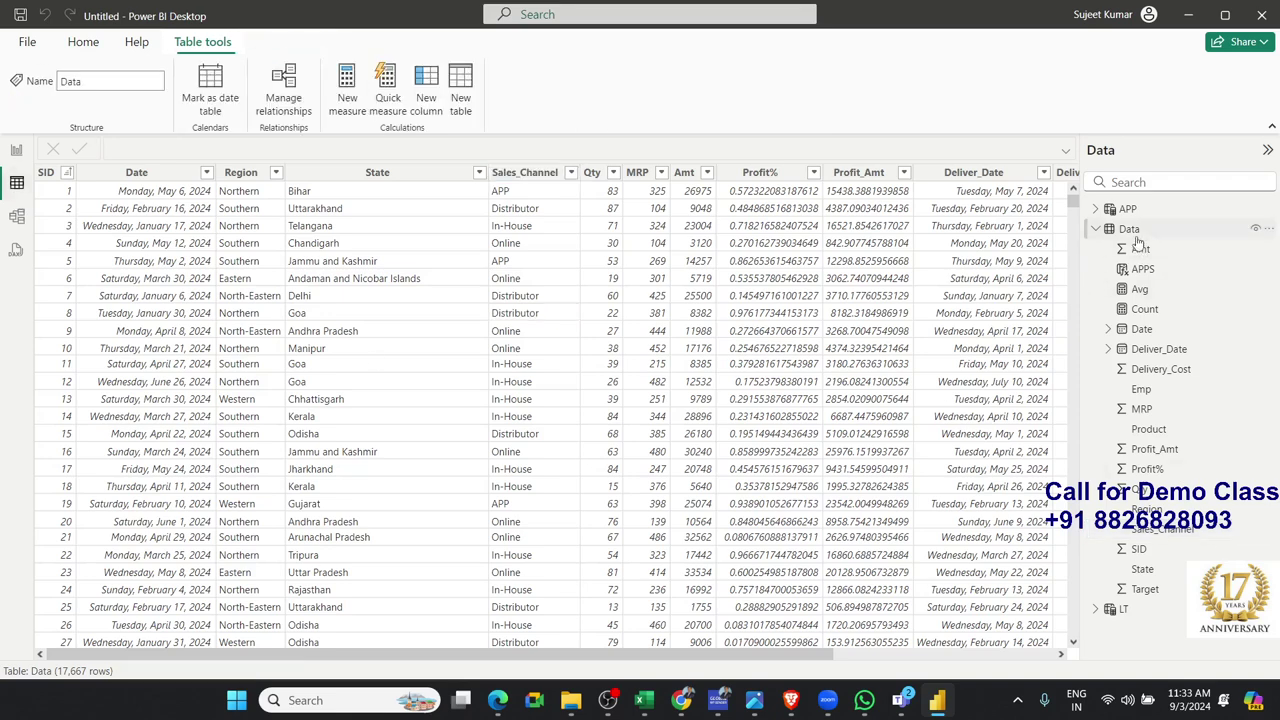
click(961, 659)
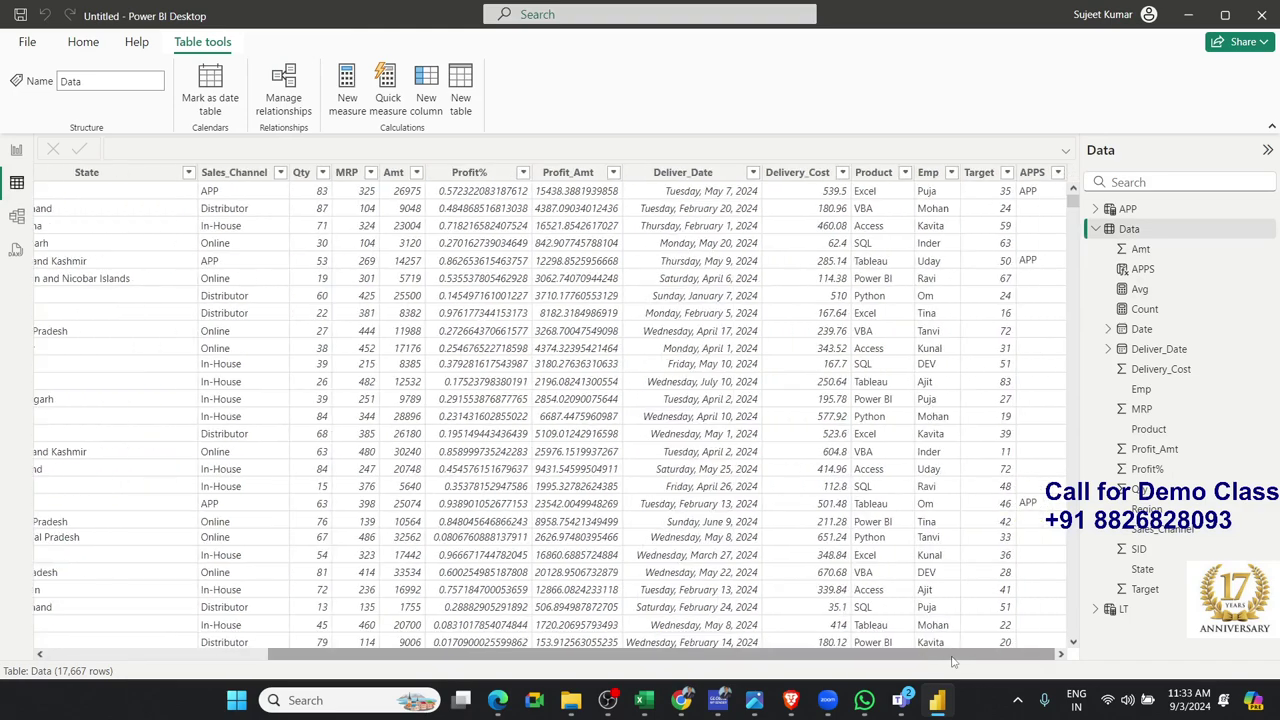
Make the APPS formula return "APPlication" for APP rows, then show the APP table
click(1025, 192)
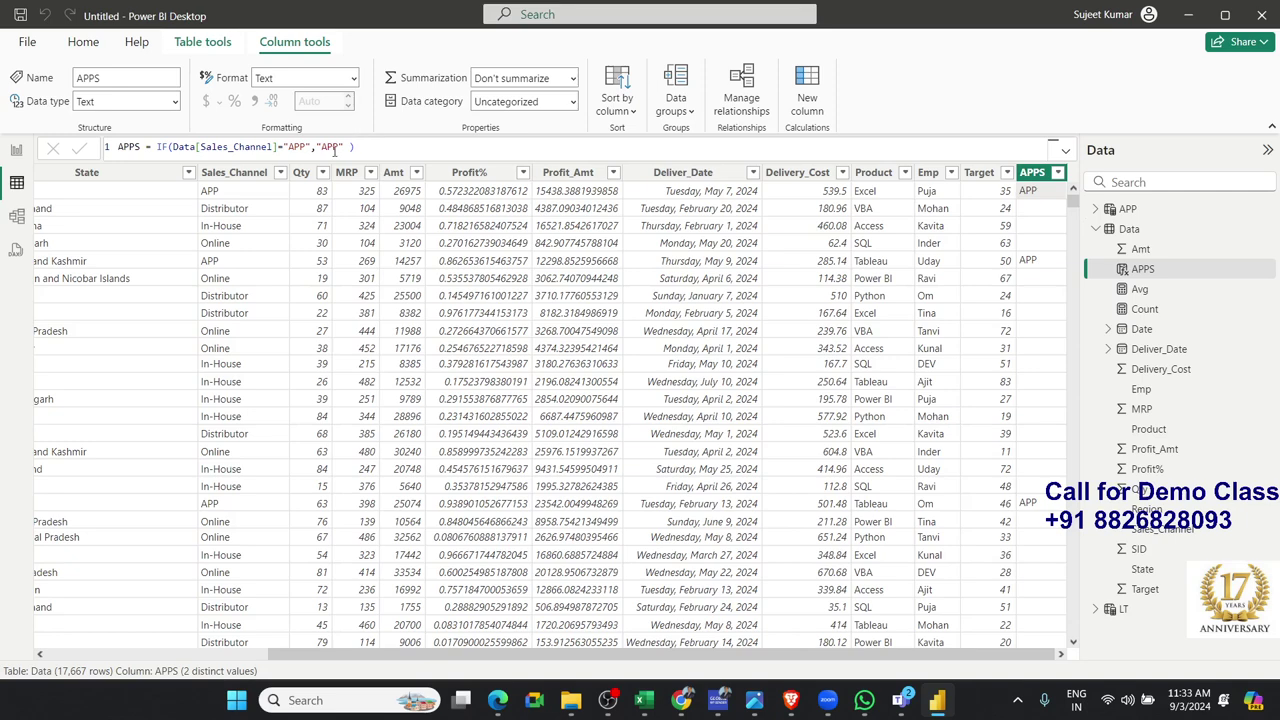
click(345, 148)
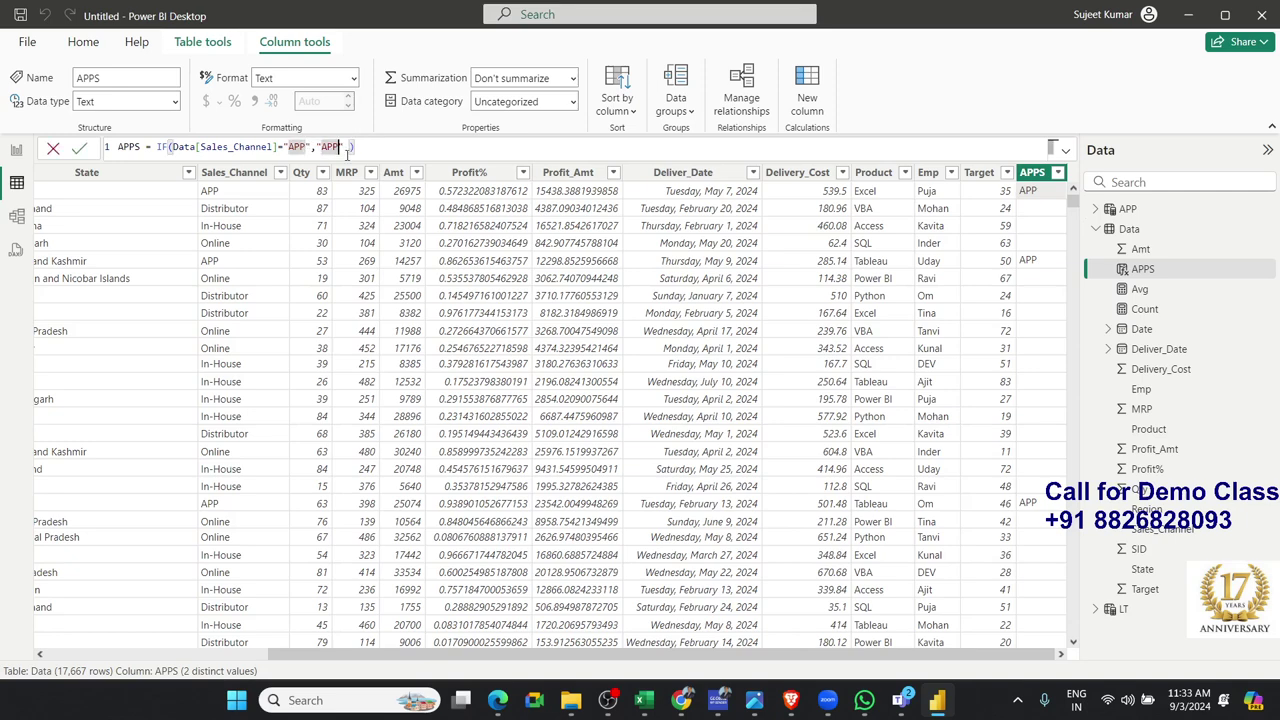
text(,"APPl)
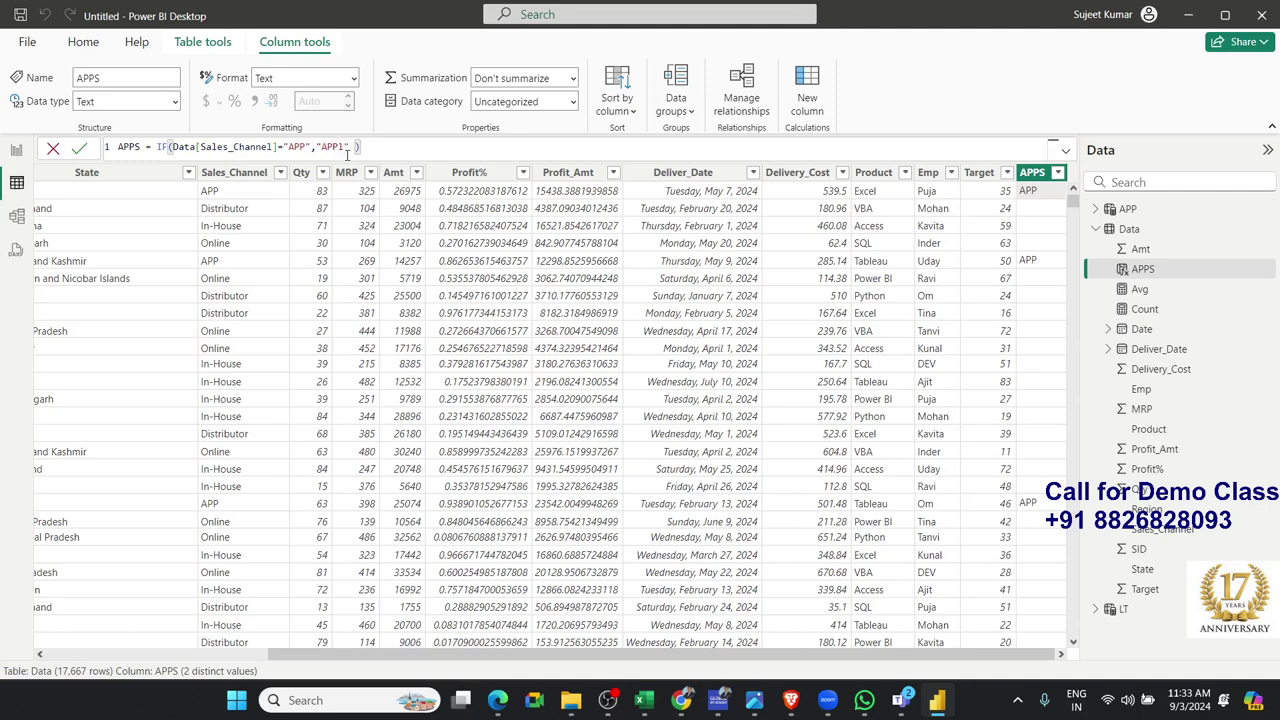
text(ic)
text(ation")
key(Return)
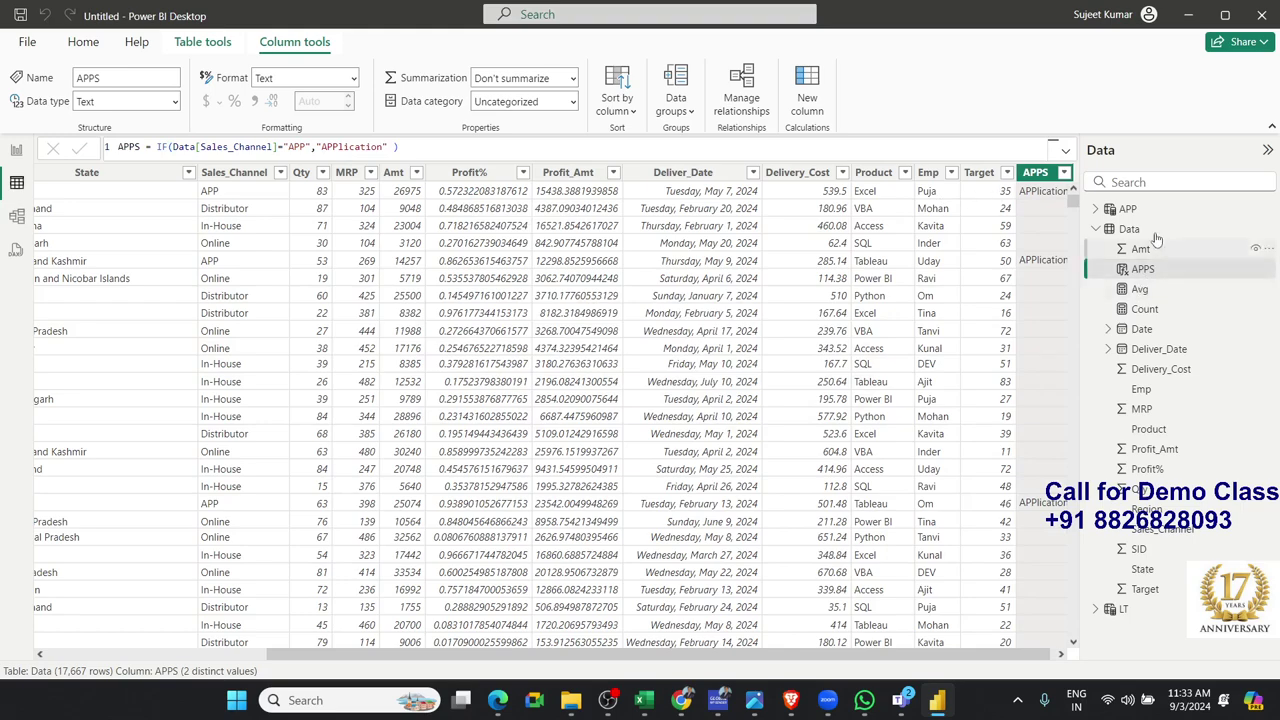
click(1135, 208)
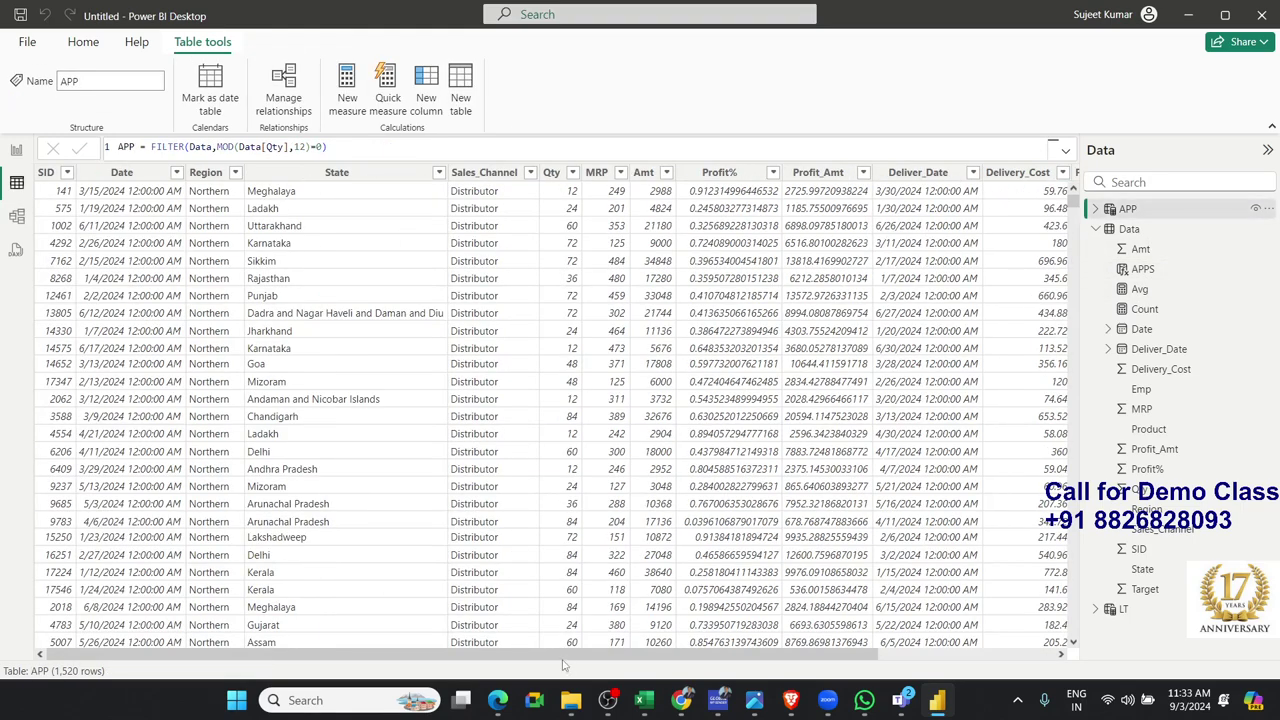
Check which APPS values the APP table contains
drag(567, 656, 884, 656)
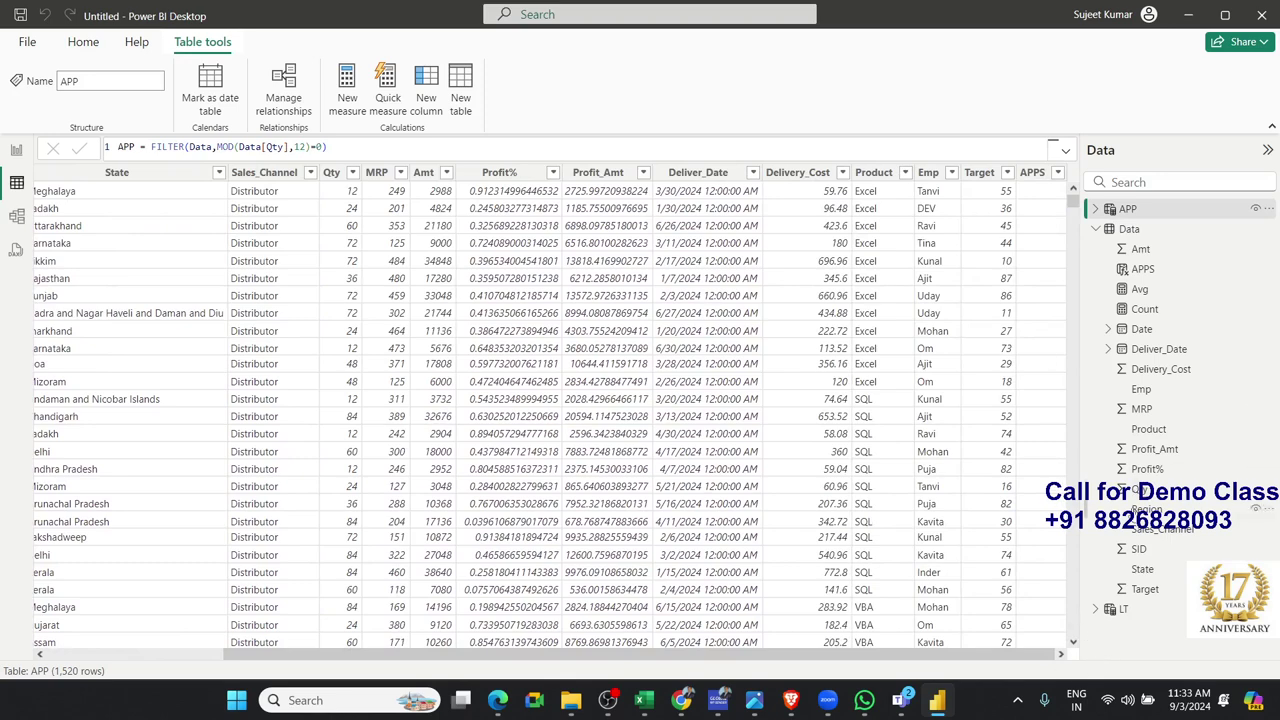
click(1059, 173)
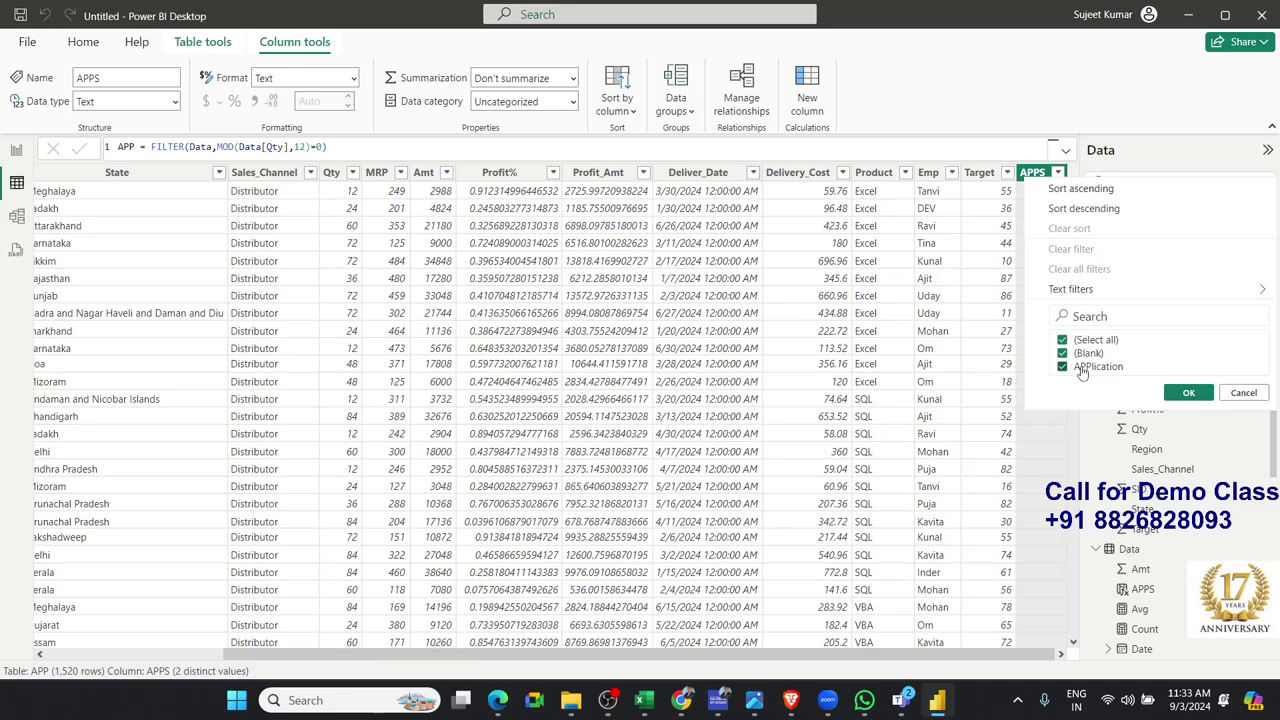
key(Escape)
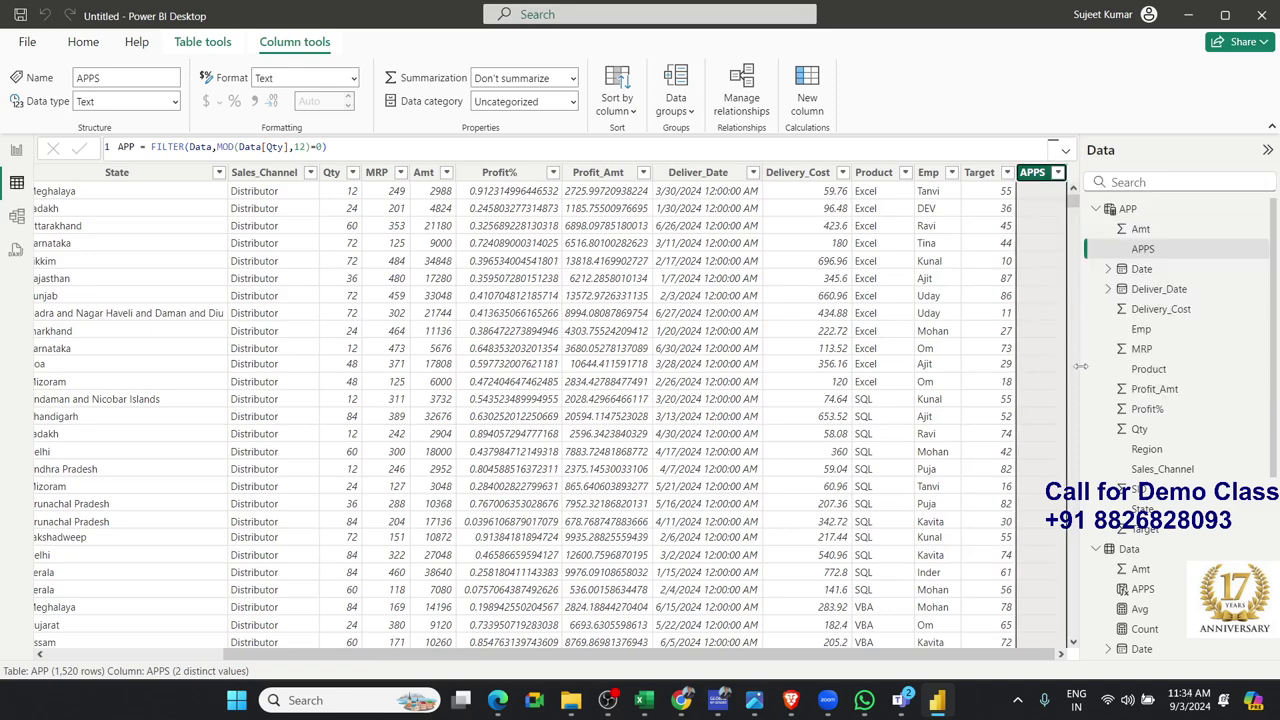
Cancel an APP formula edit and list its Sales_Channel values: APP, Distributor, In-House, Online
click(572, 275)
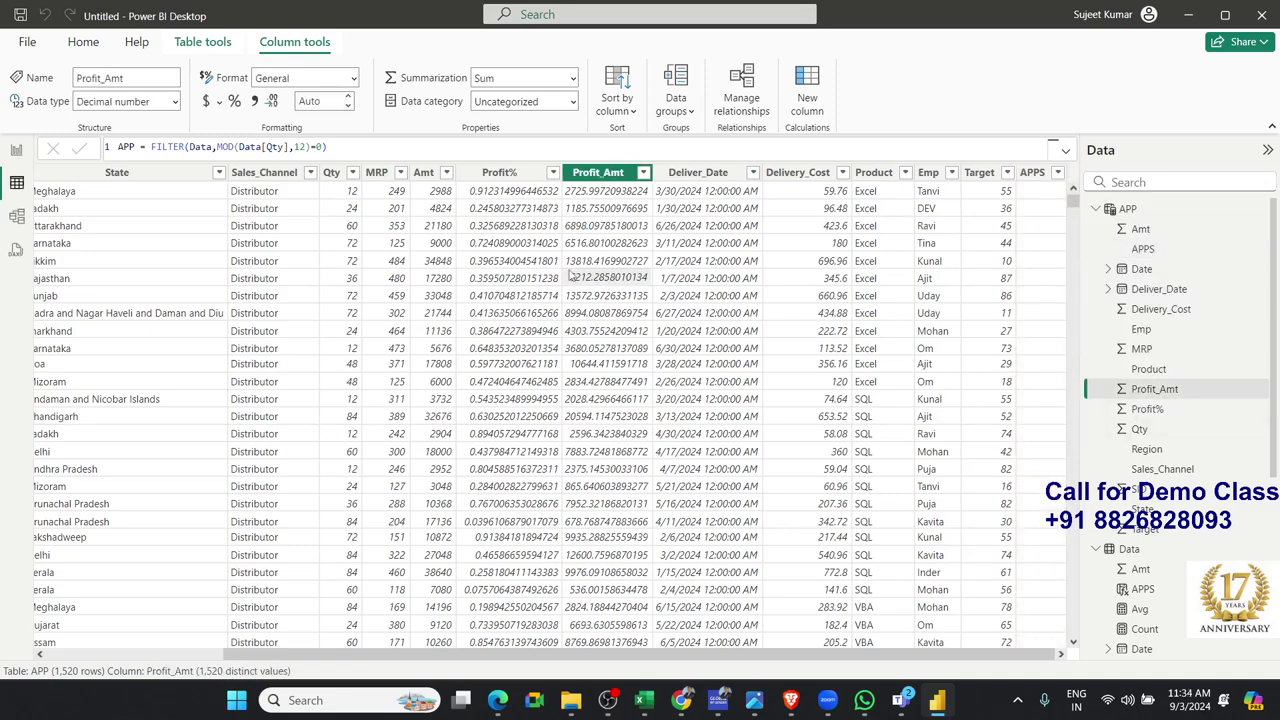
click(356, 148)
key(BackSpace)
key(BackSpace)
key(BackSpace)
key(BackSpace)
key(BackSpace)
key(BackSpace)
key(BackSpace)
key(BackSpace)
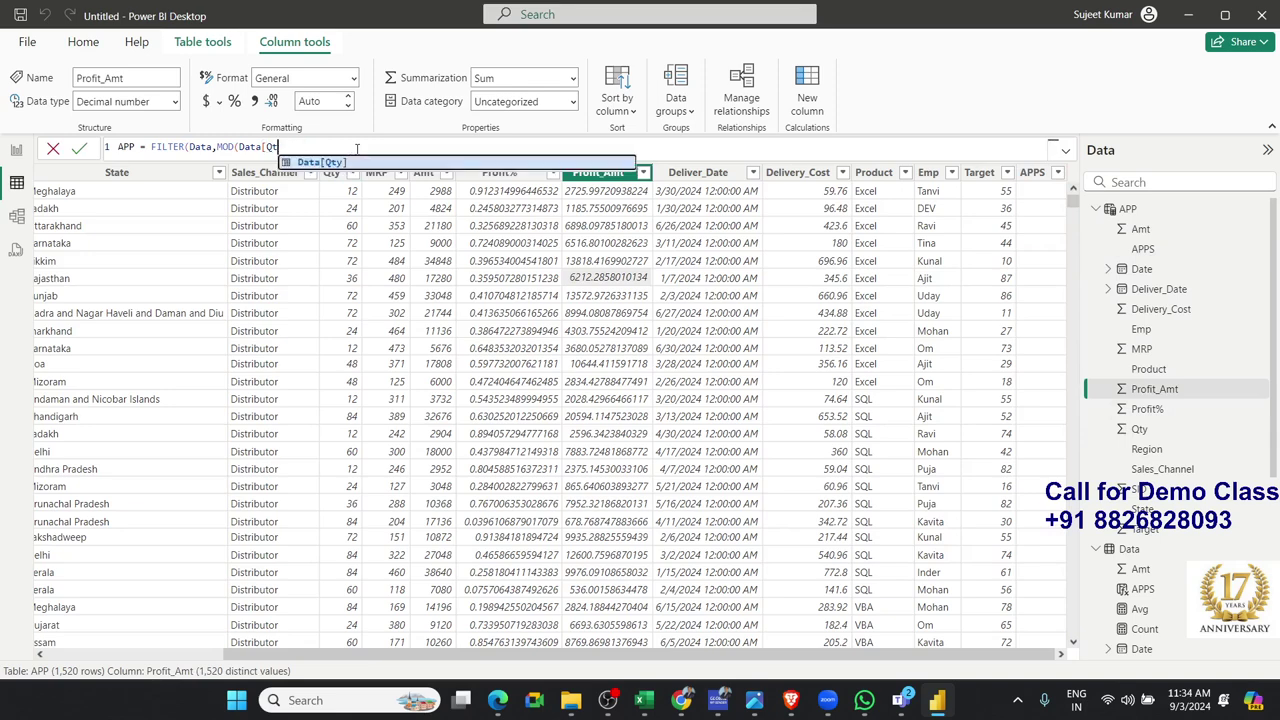
key(Escape)
key(Escape)
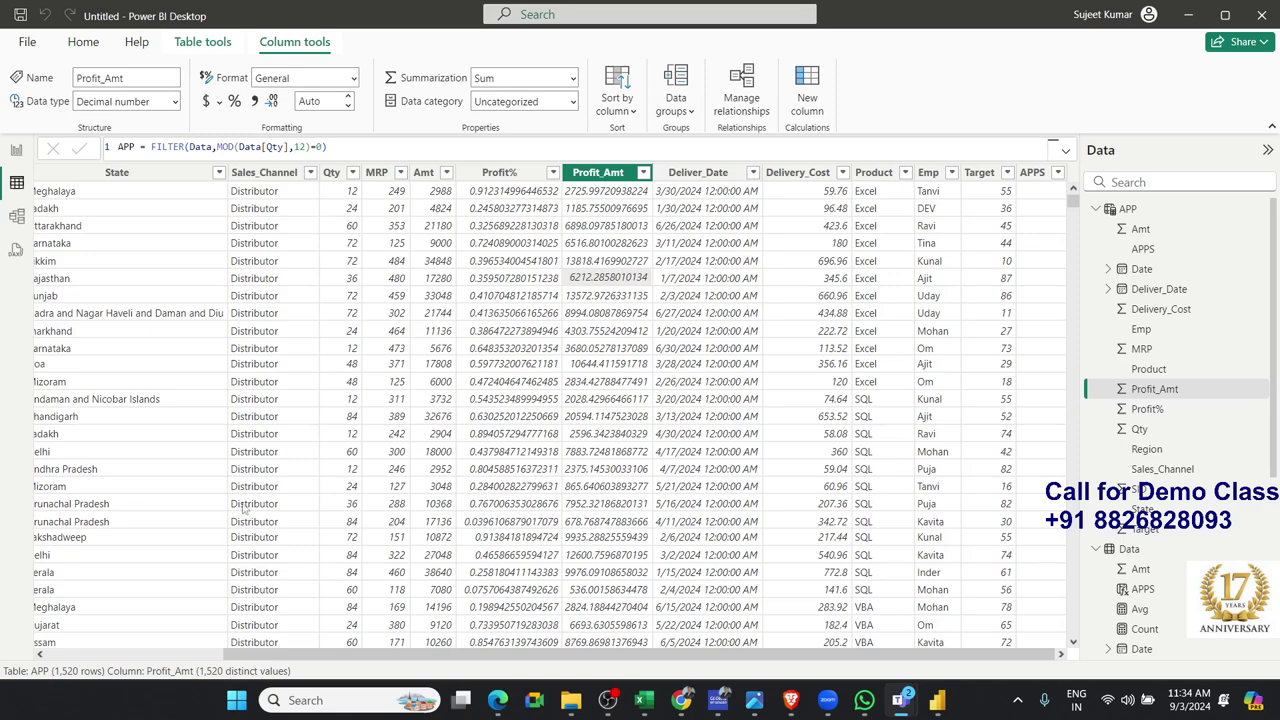
click(296, 186)
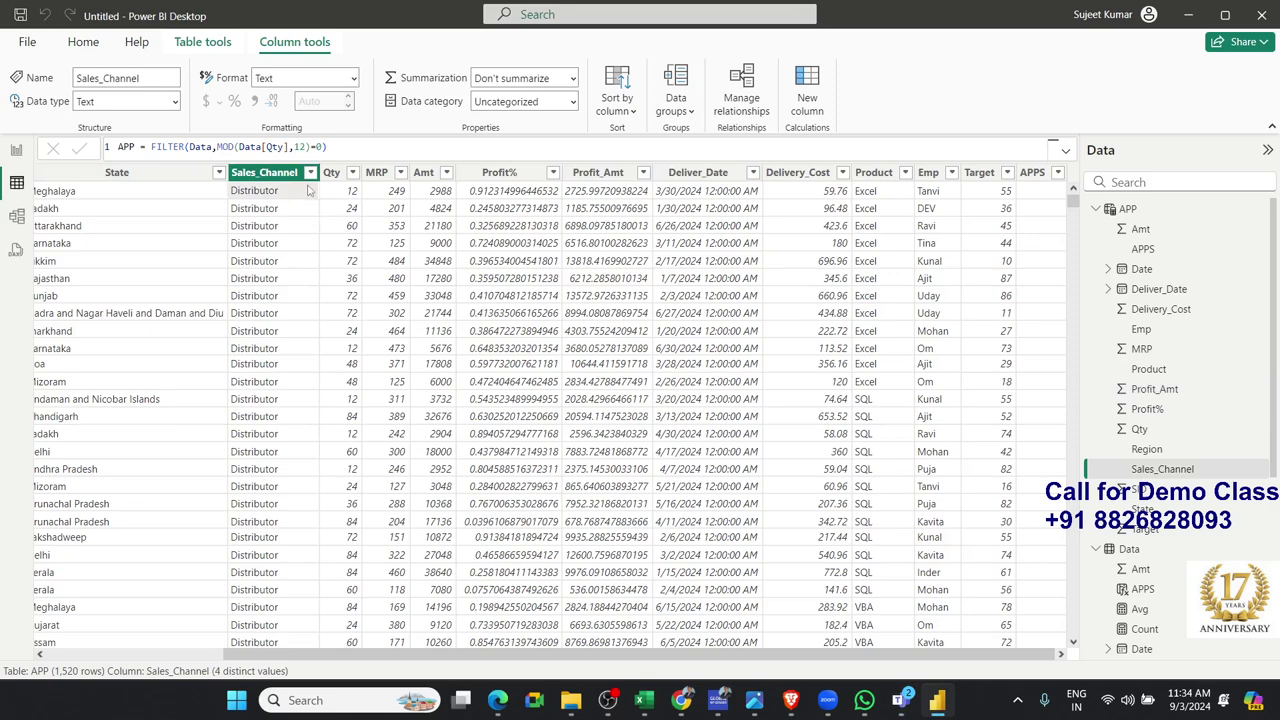
click(310, 173)
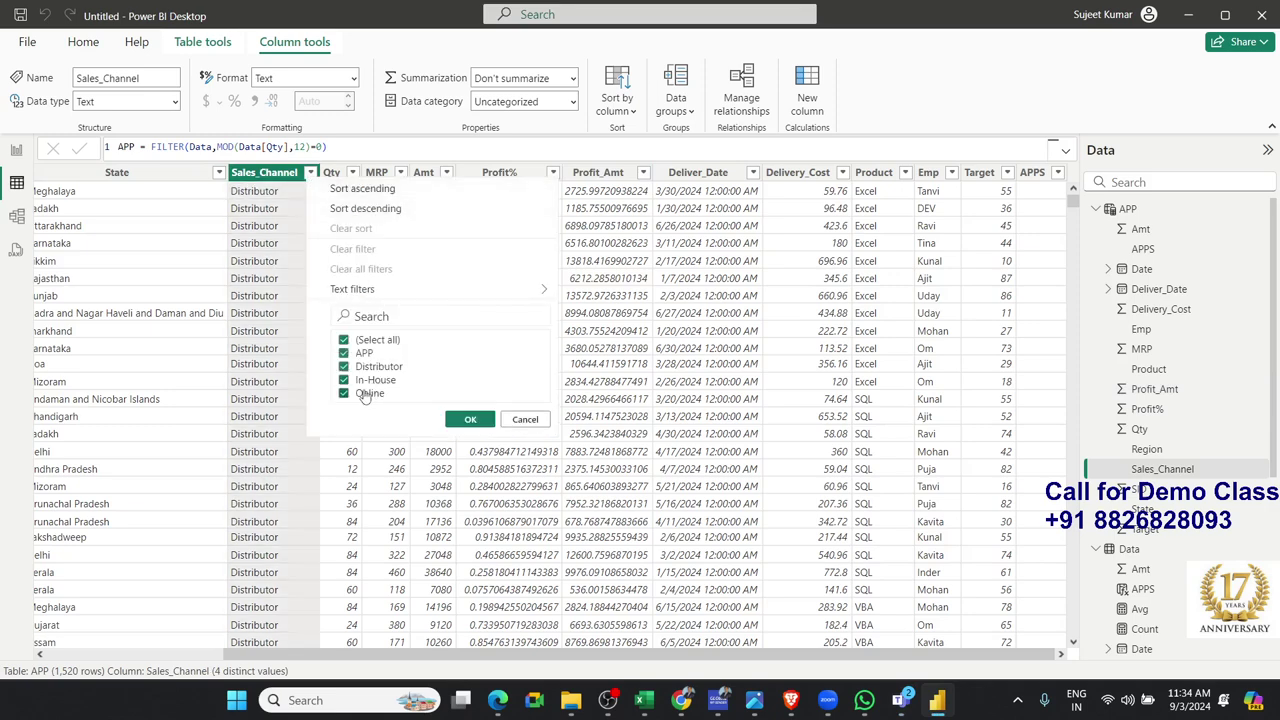
Rewrite the APP formula as FILTER(Data,Data[Sales_Channel]="APP"), leaving 4,357 rows
click(154, 150)
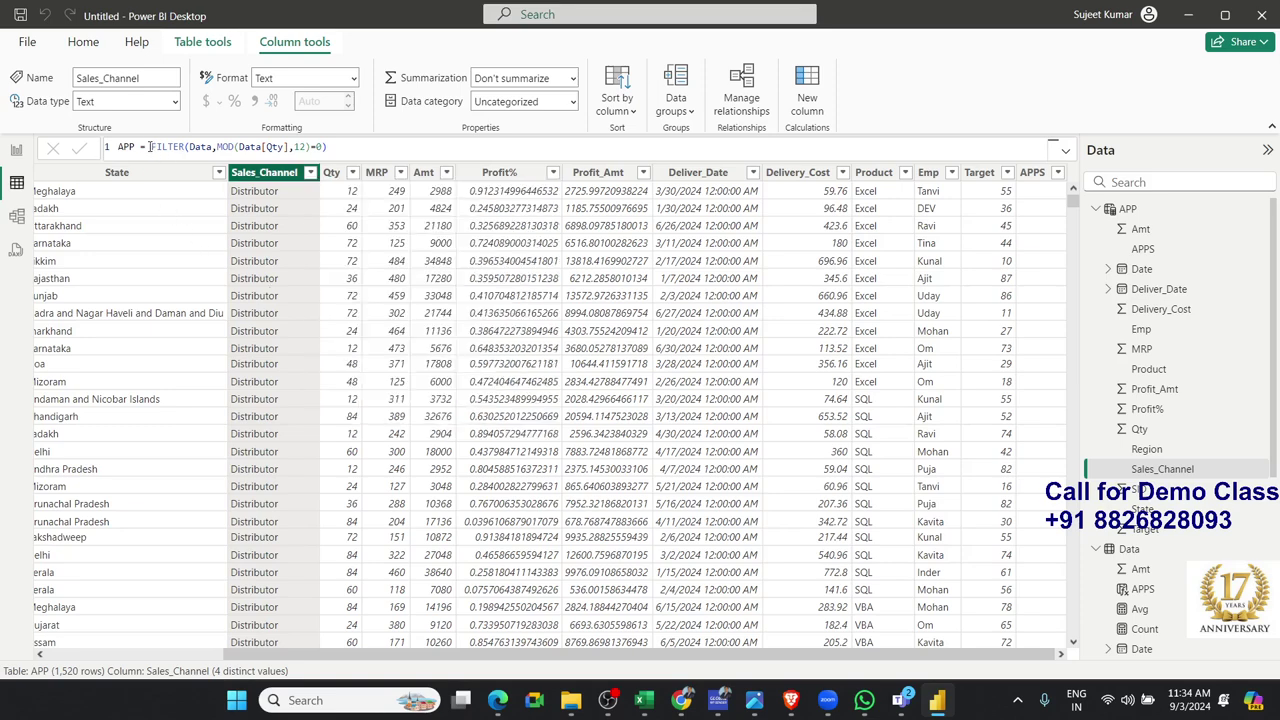
drag(146, 147, 330, 147)
text(fil)
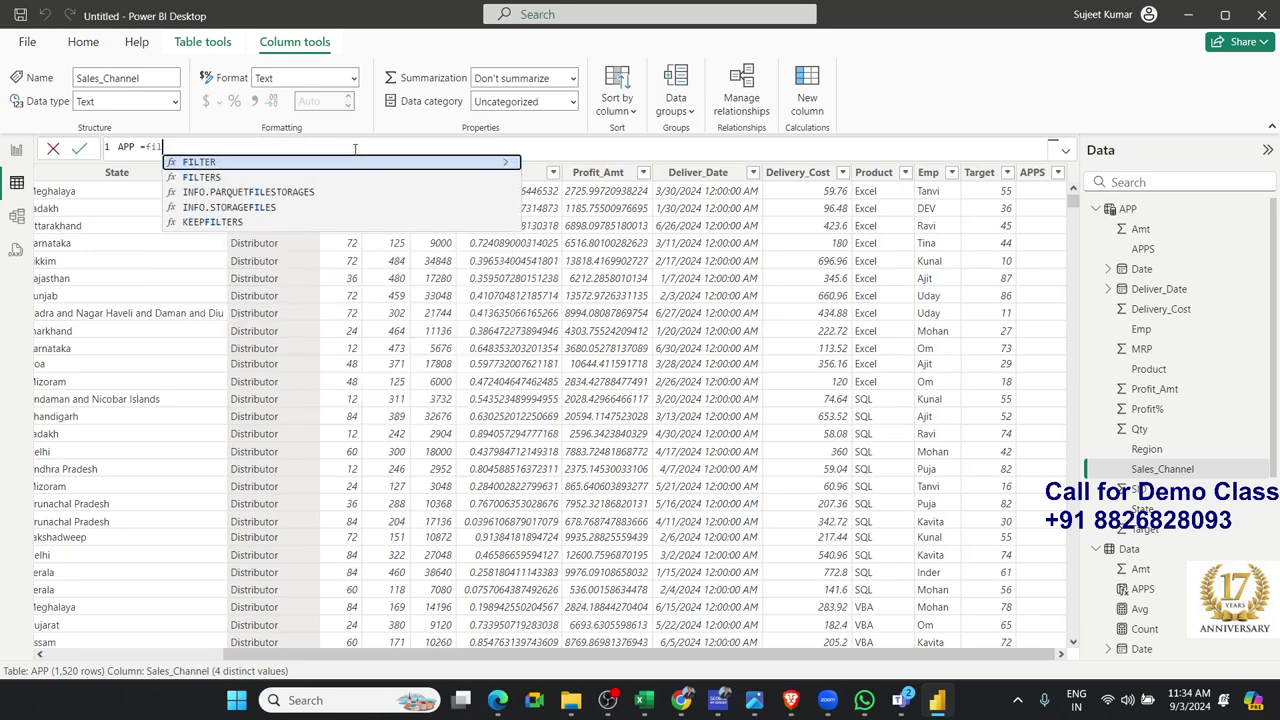
key(Tab)
key(Down)
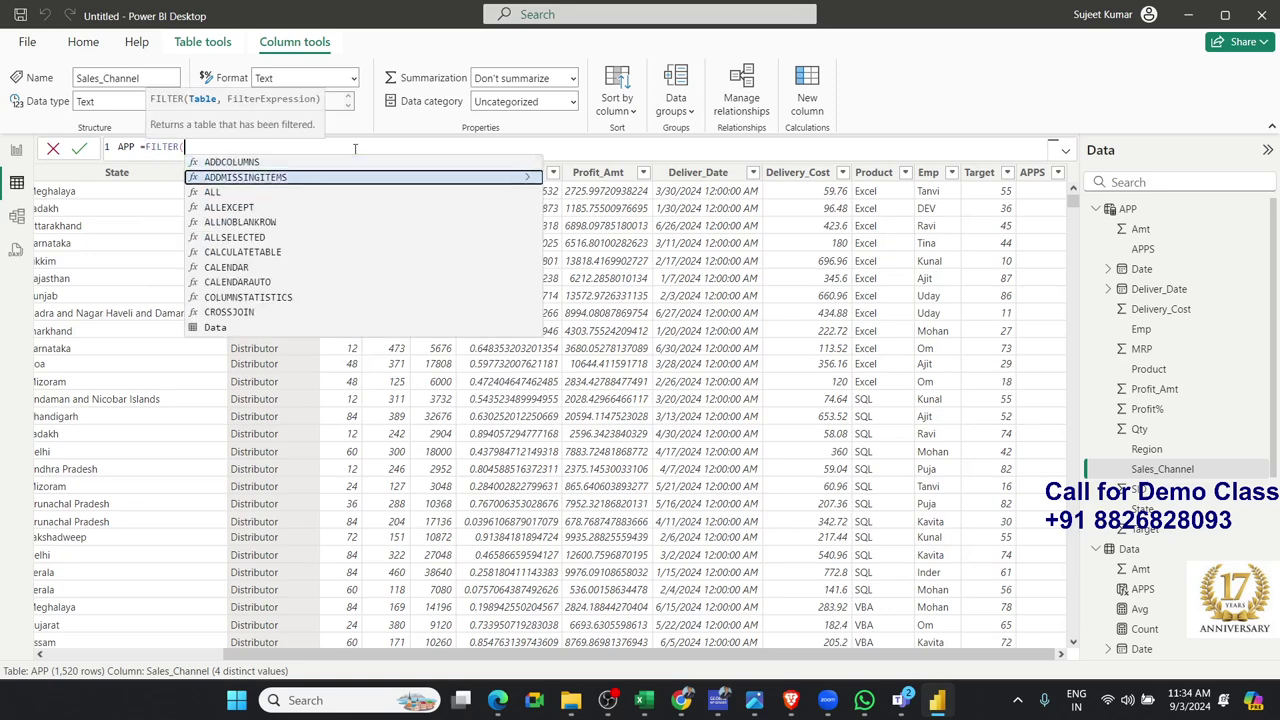
key(Down)
key(Down)
key(Down)
key(Down)
key(Down)
key(Down)
key(Tab)
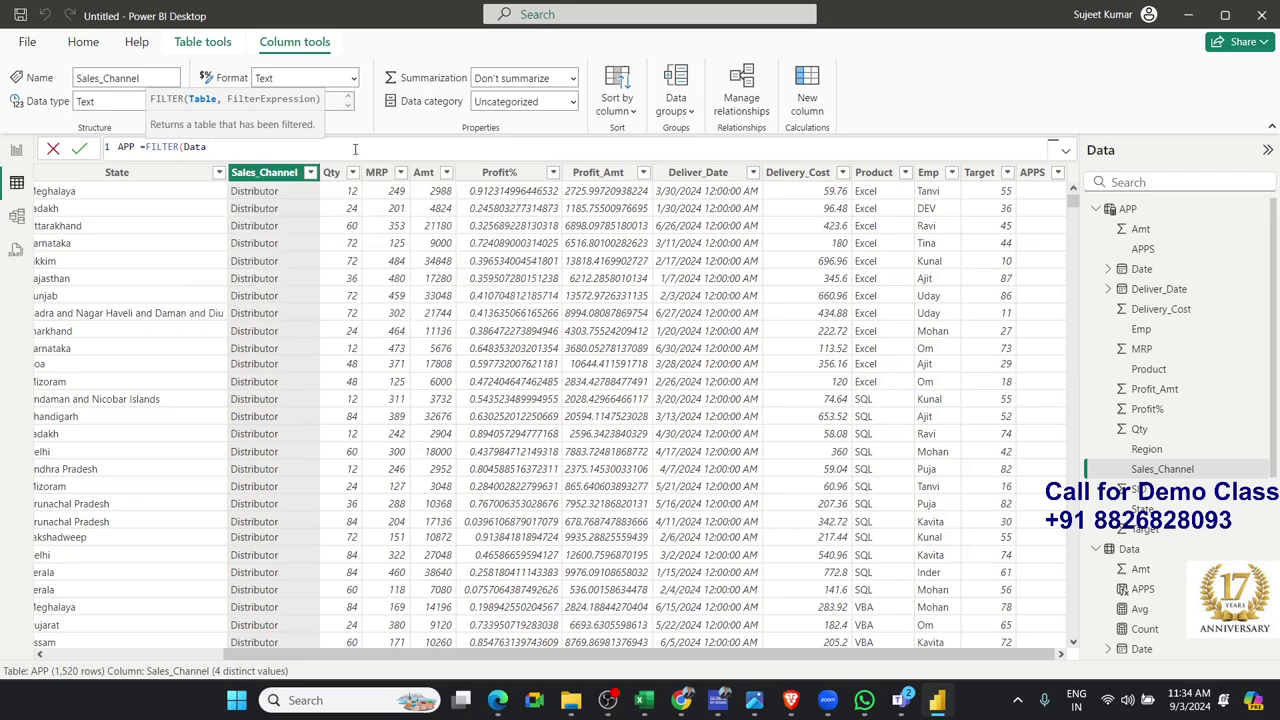
text(,)
text(sa)
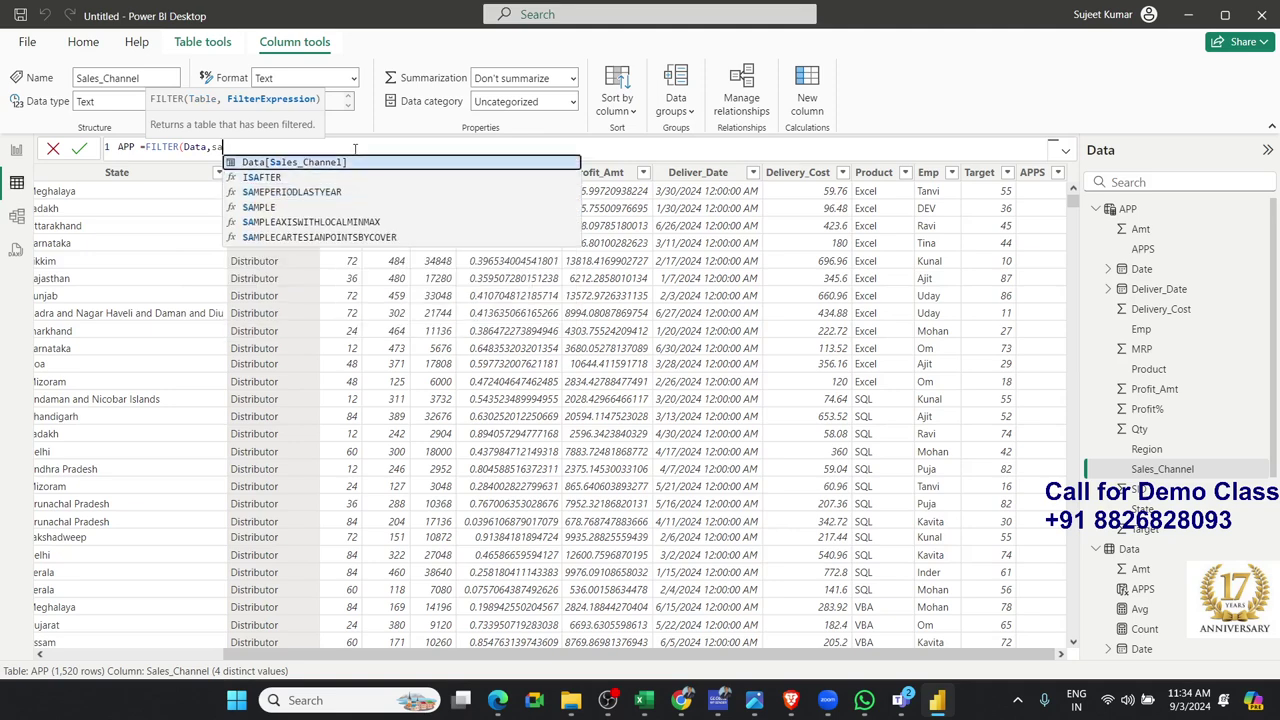
key(Tab)
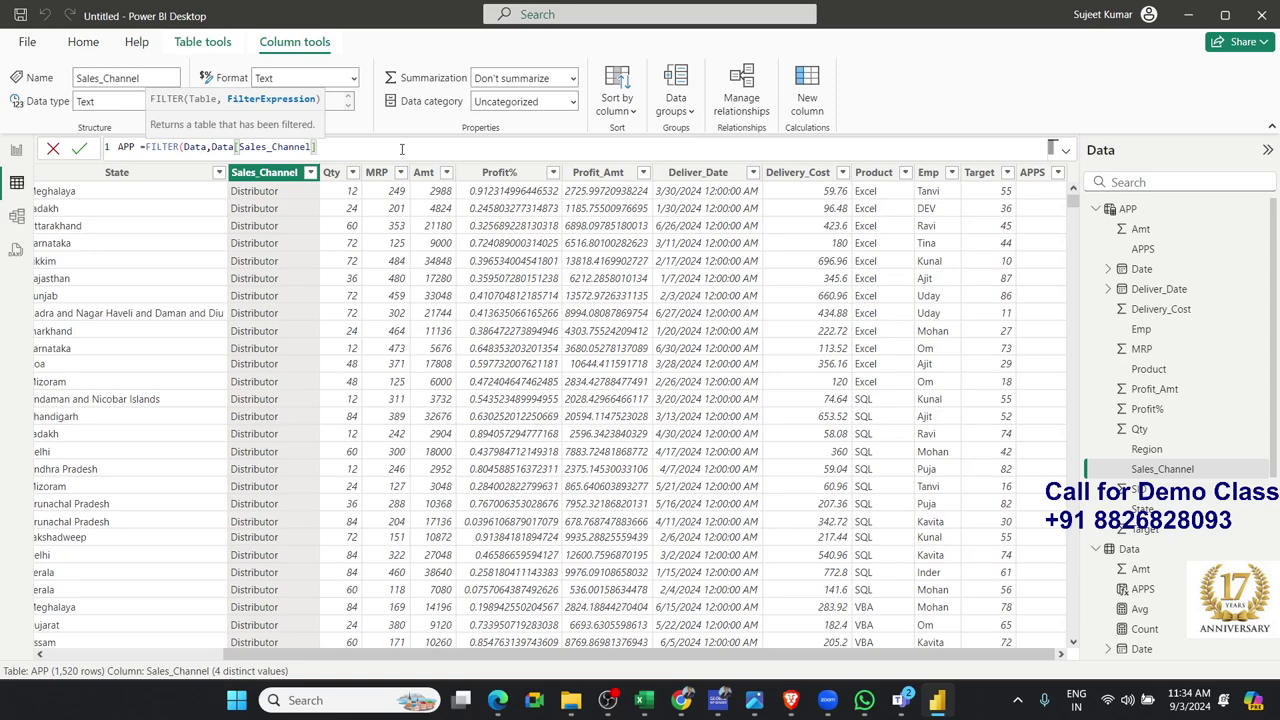
text(=")
text(APP"))
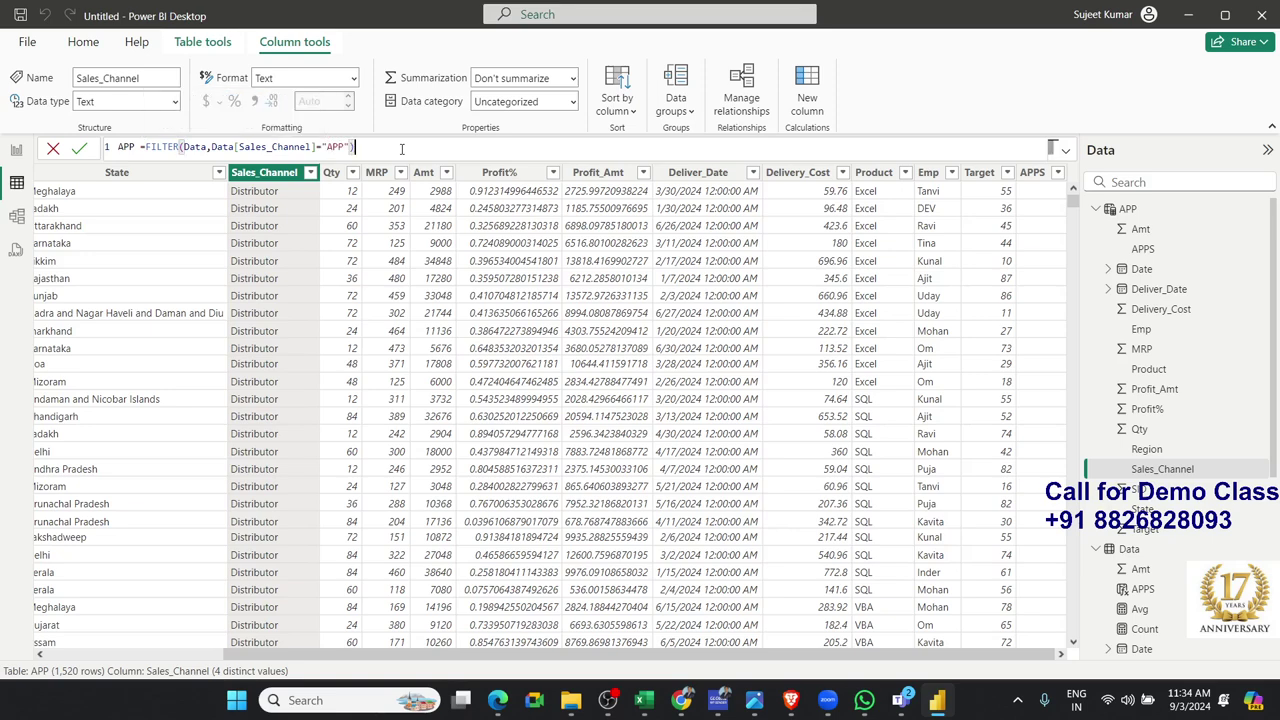
key(Return)
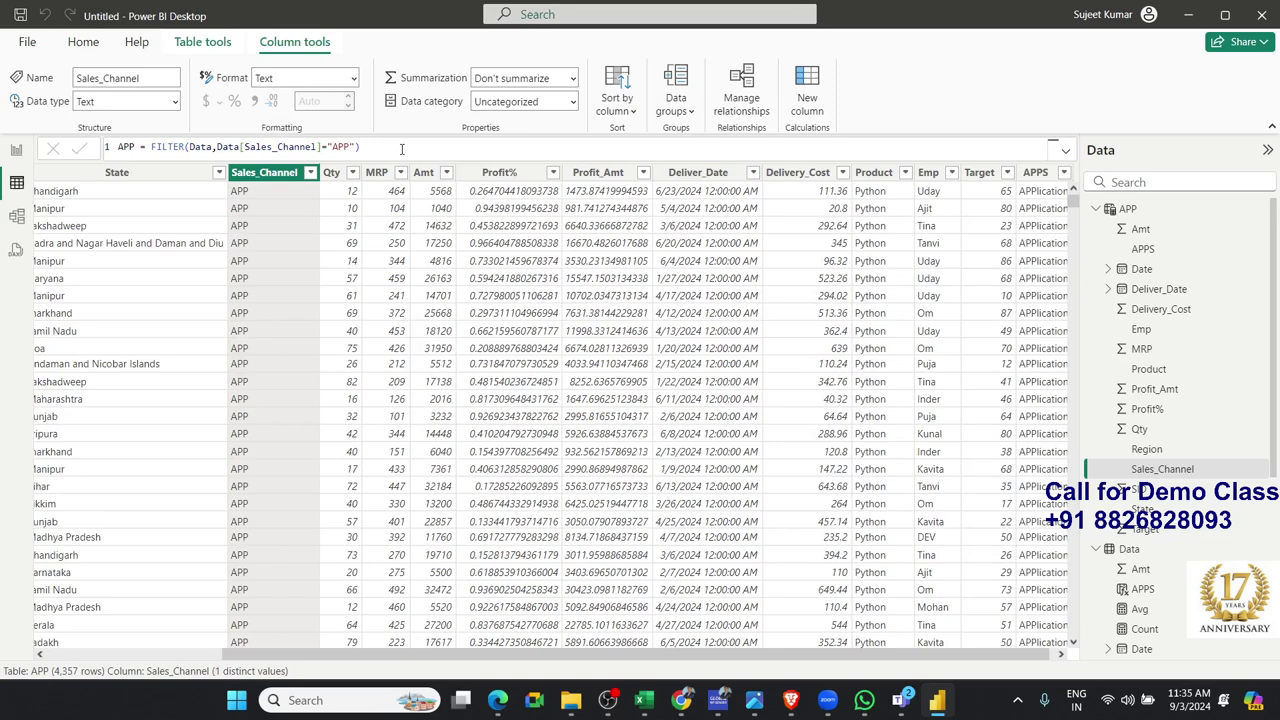
click(212, 147)
Add +(Data[Sales_Channel]="Online") to the APP filter and confirm both channels appear (8,770 rows)
key(Right)
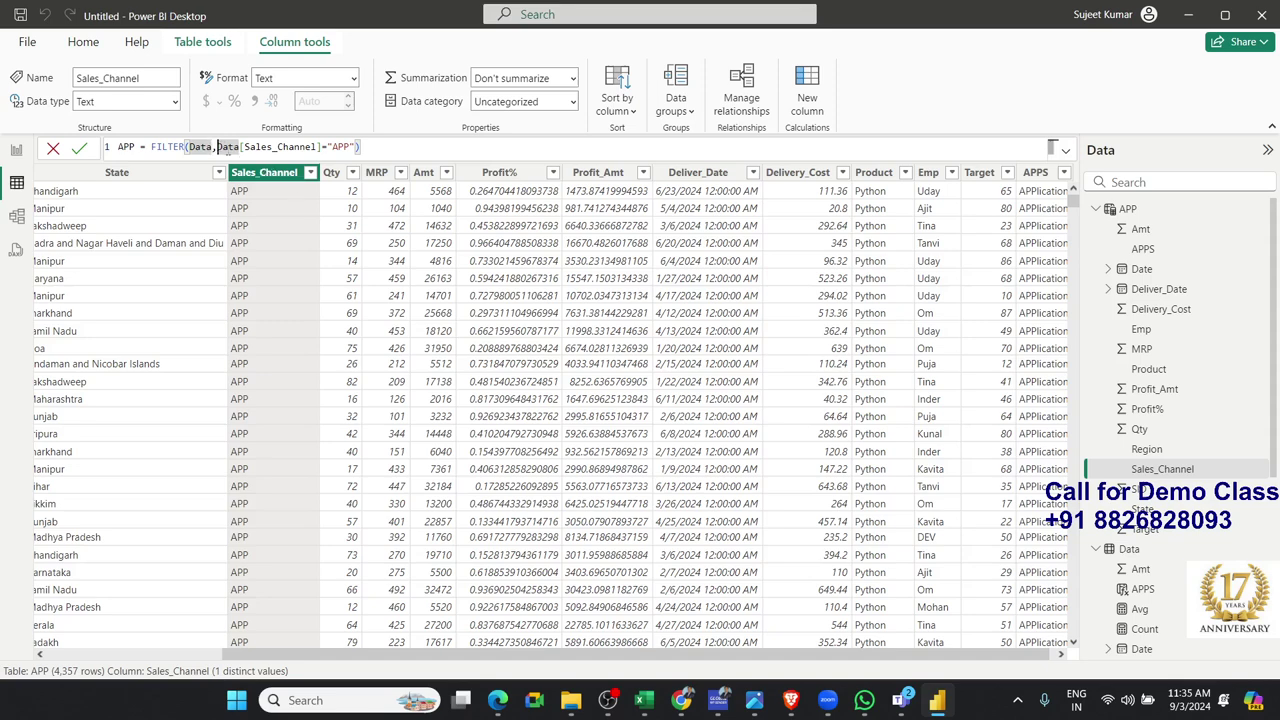
text(()
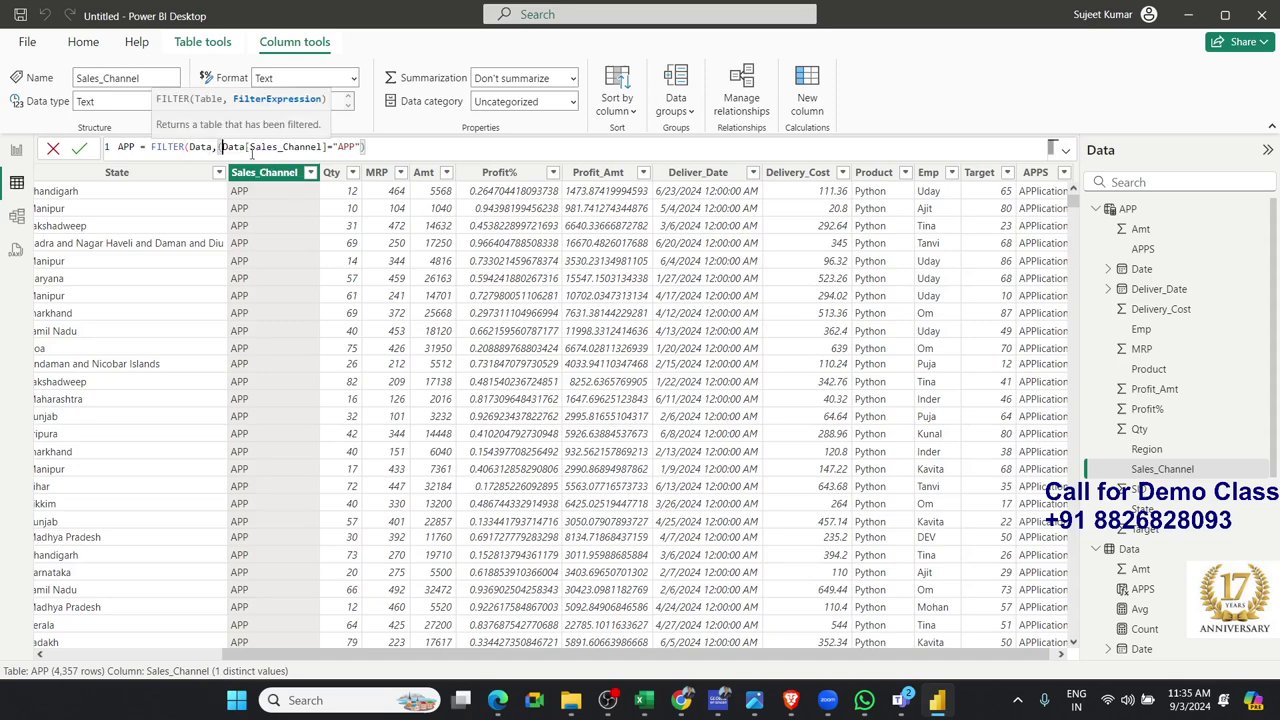
key(BackSpace)
drag(218, 147, 368, 147)
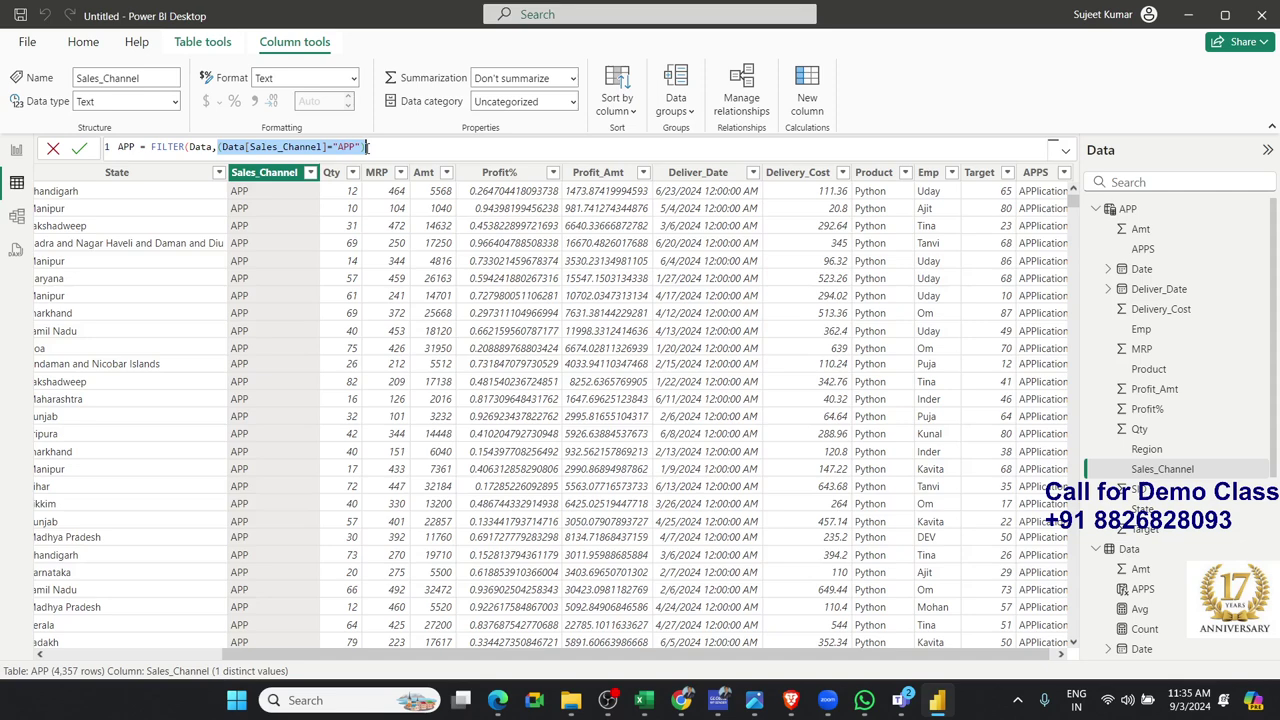
click(368, 147)
text(+)
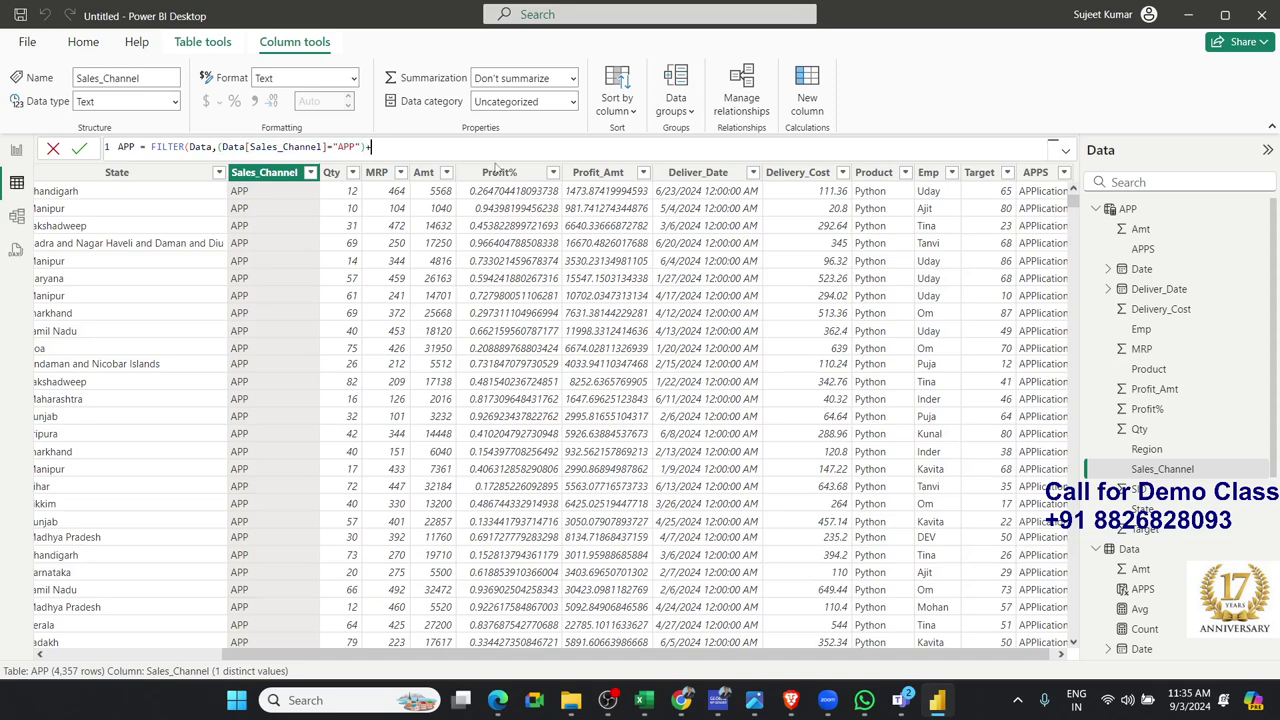
text(()
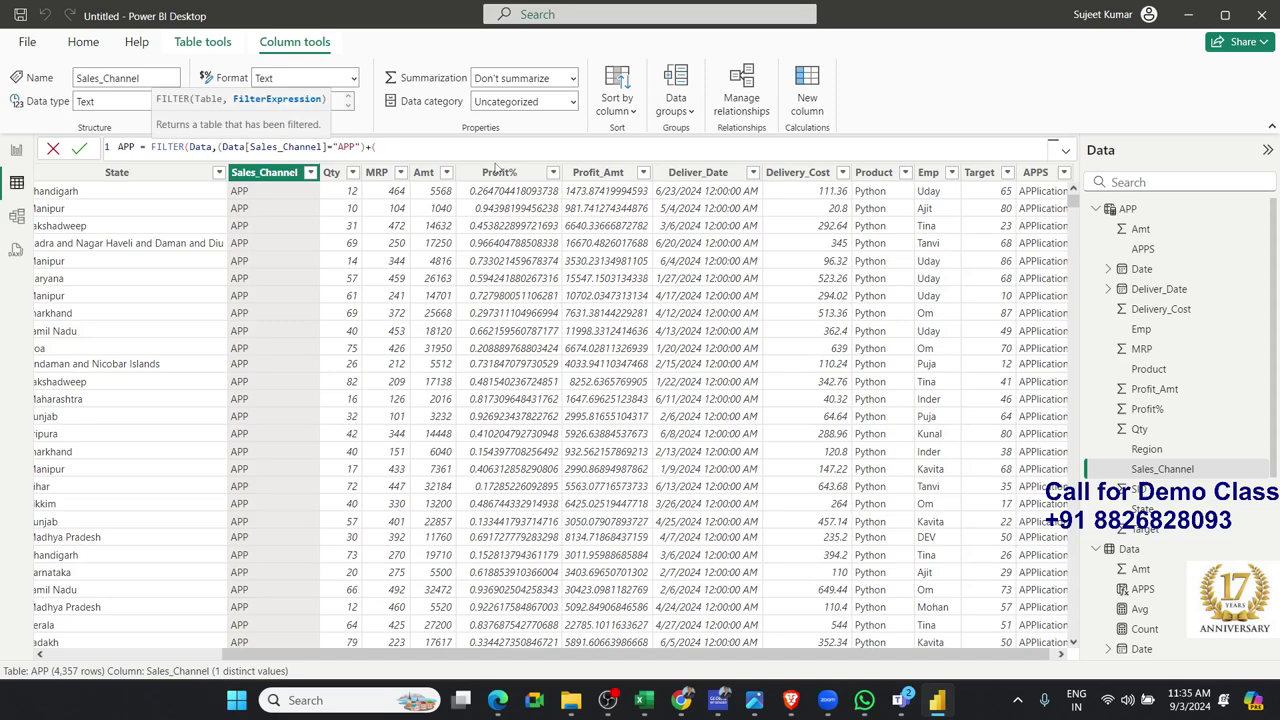
text(Data[S)
key(Tab)
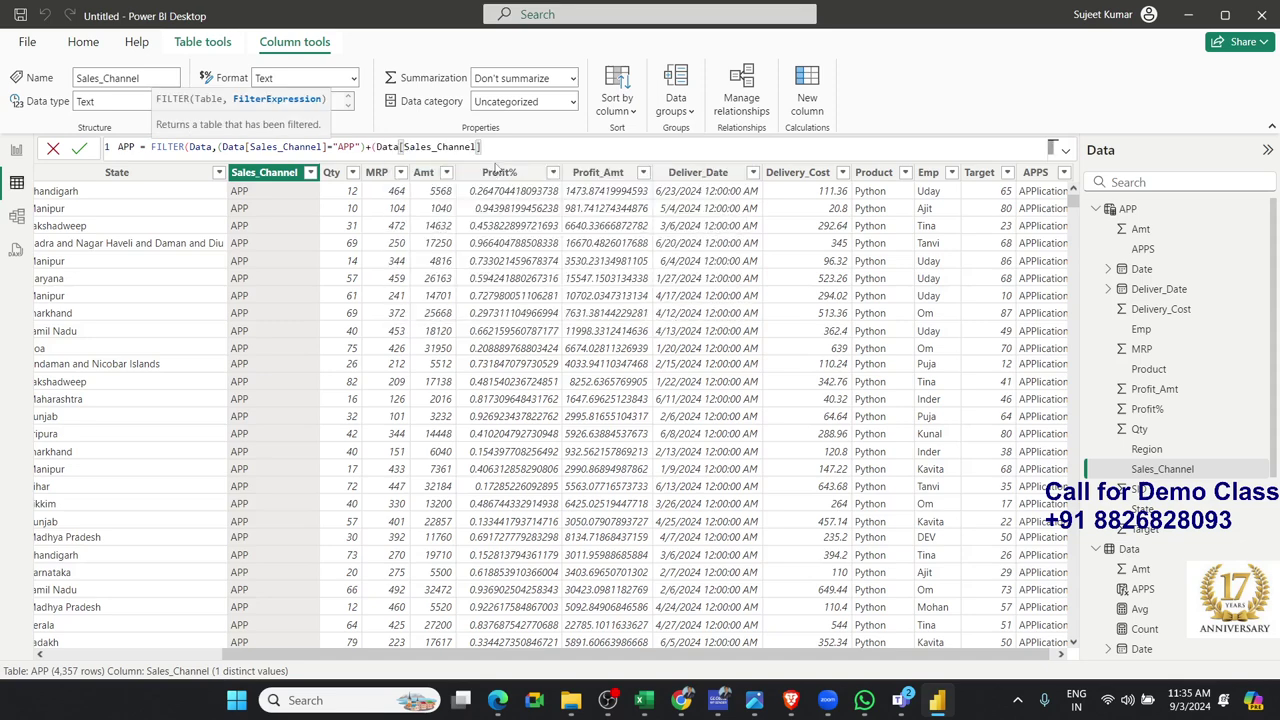
text(=")
text(Onli)
text(e)
key(BackSpace)
text(ne)
text("))
text())
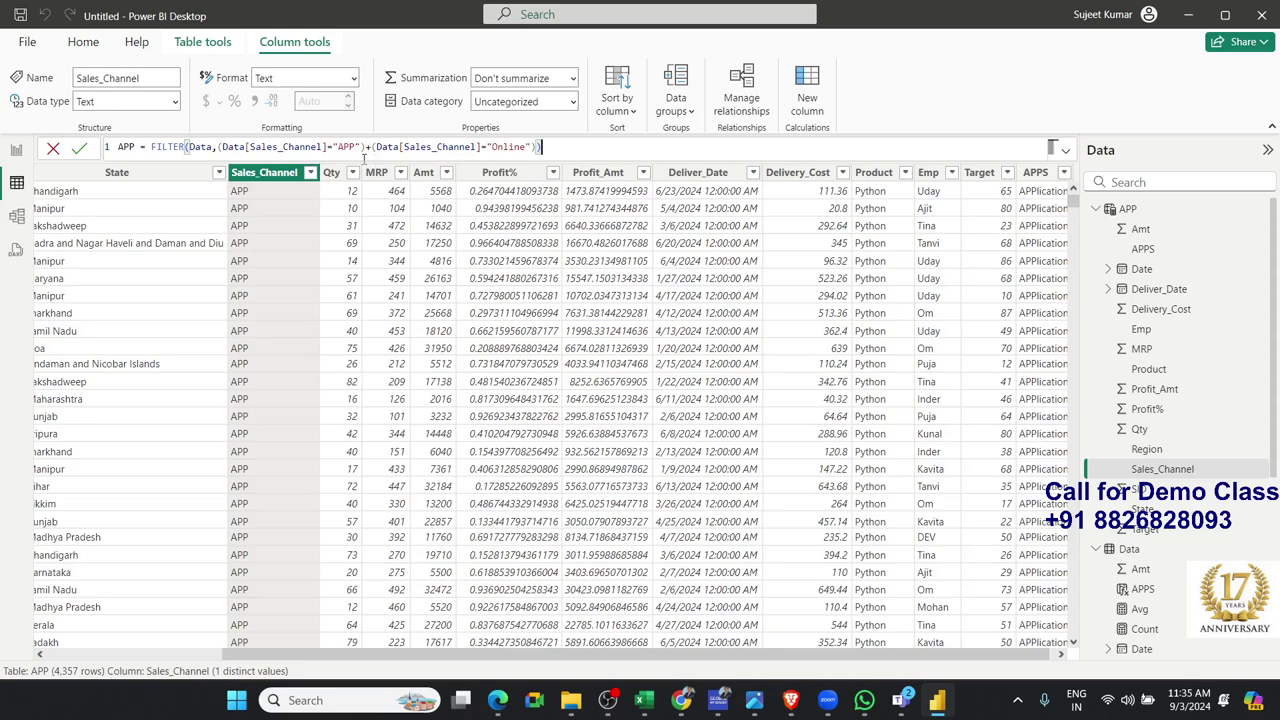
key(Return)
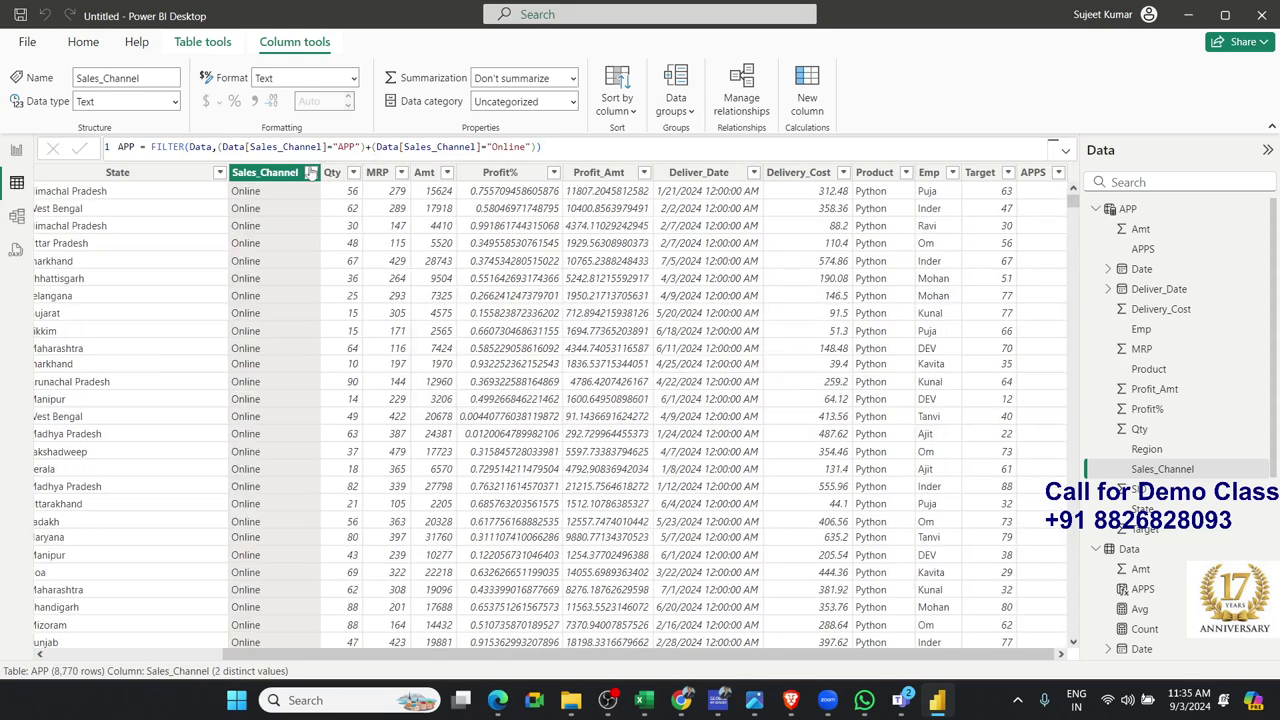
click(312, 174)
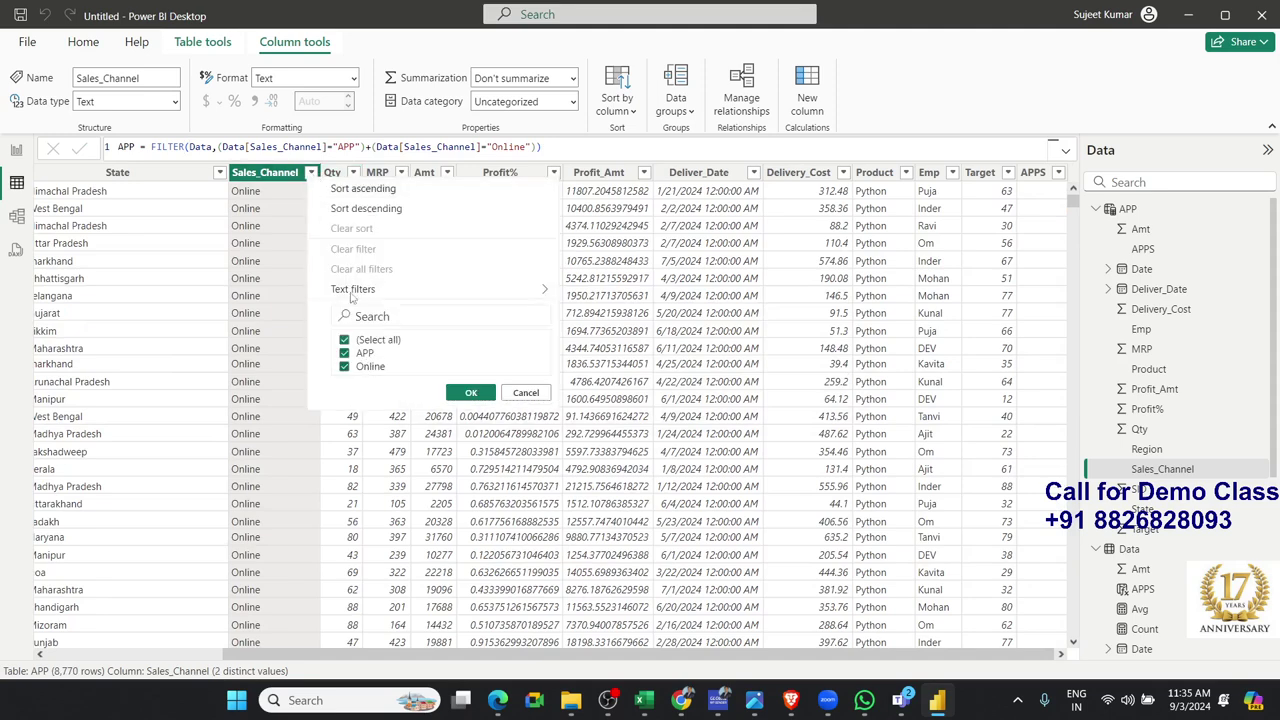
click(218, 147)
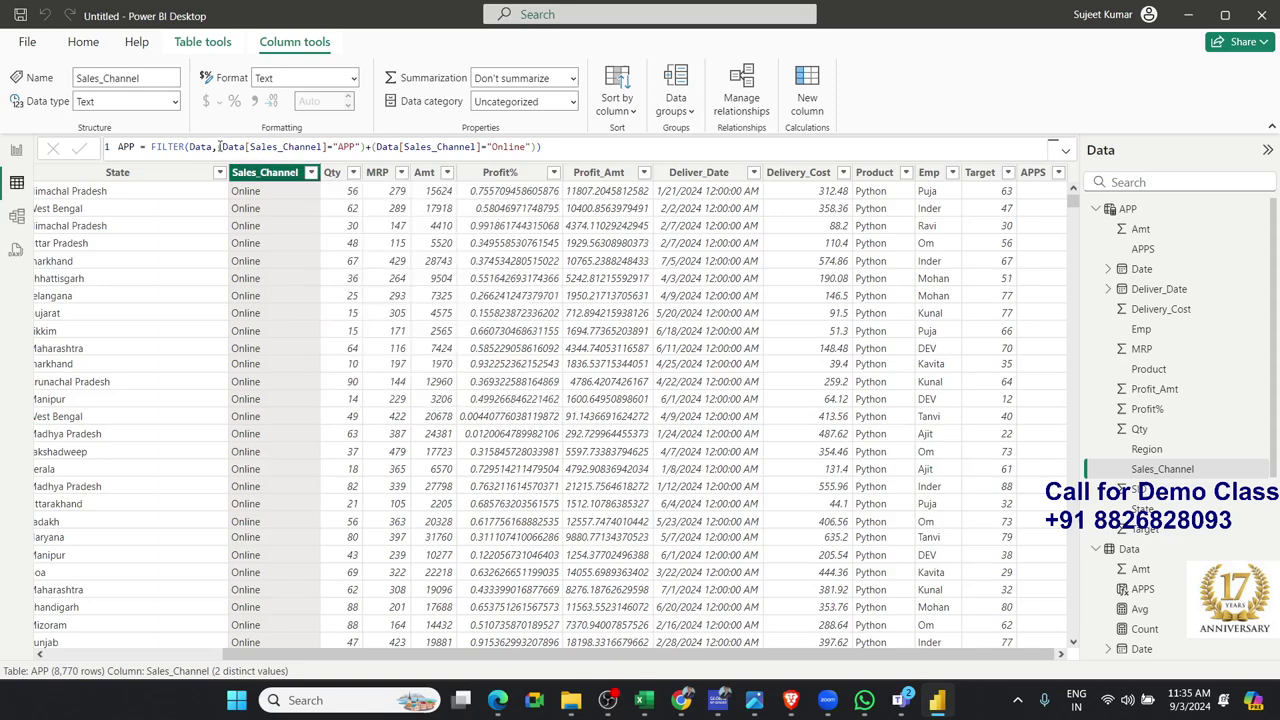
Append a third condition +(Data[Sales_Channel]="Ref") to the APP formula
drag(218, 147, 358, 147)
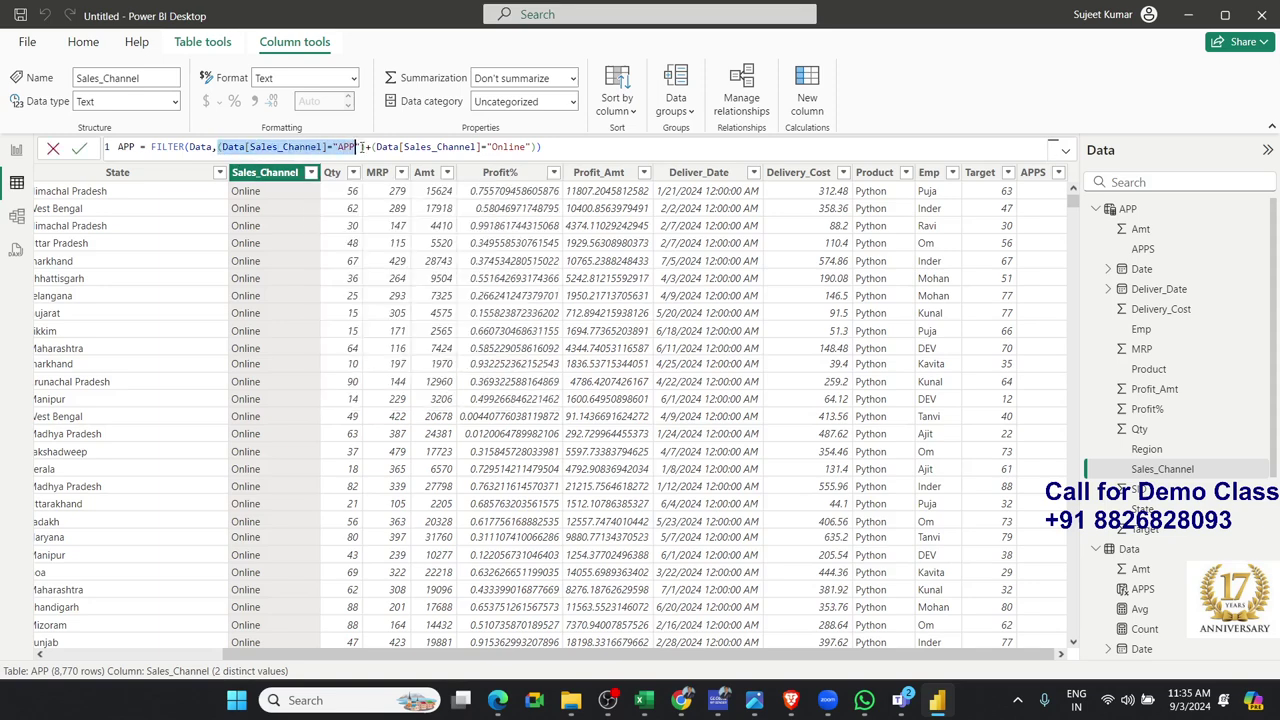
drag(371, 147, 537, 147)
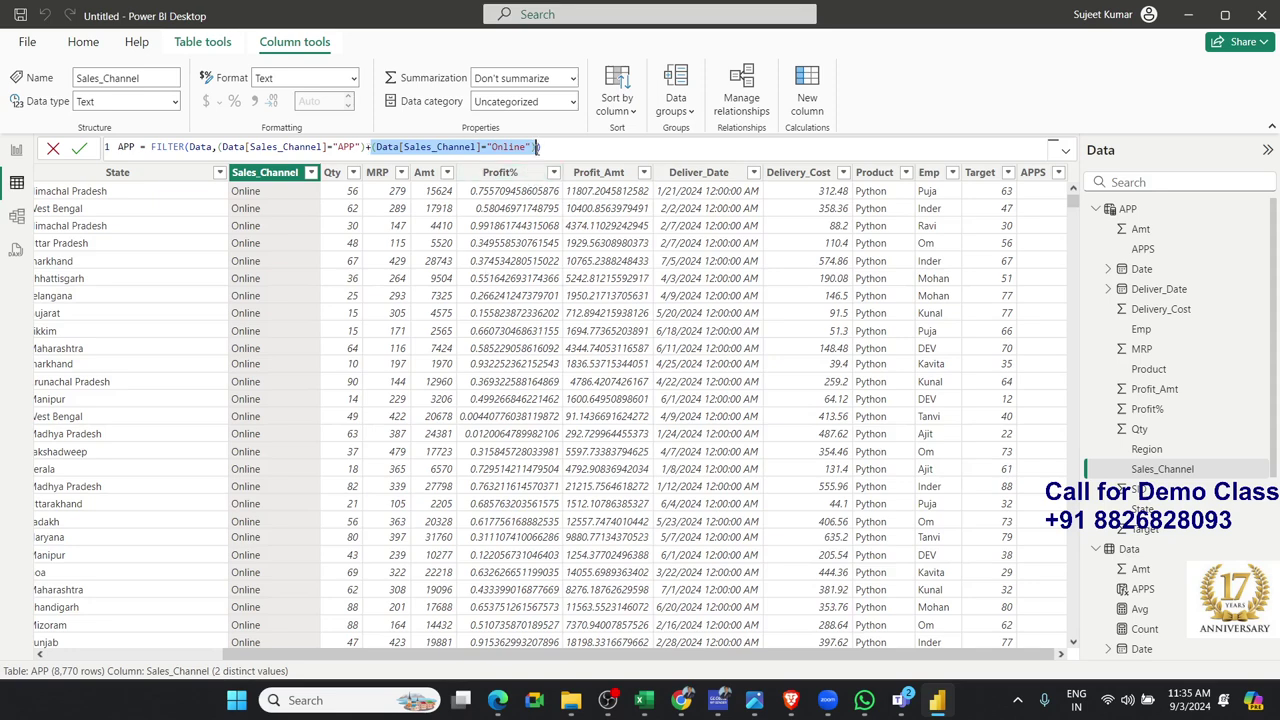
click(538, 147)
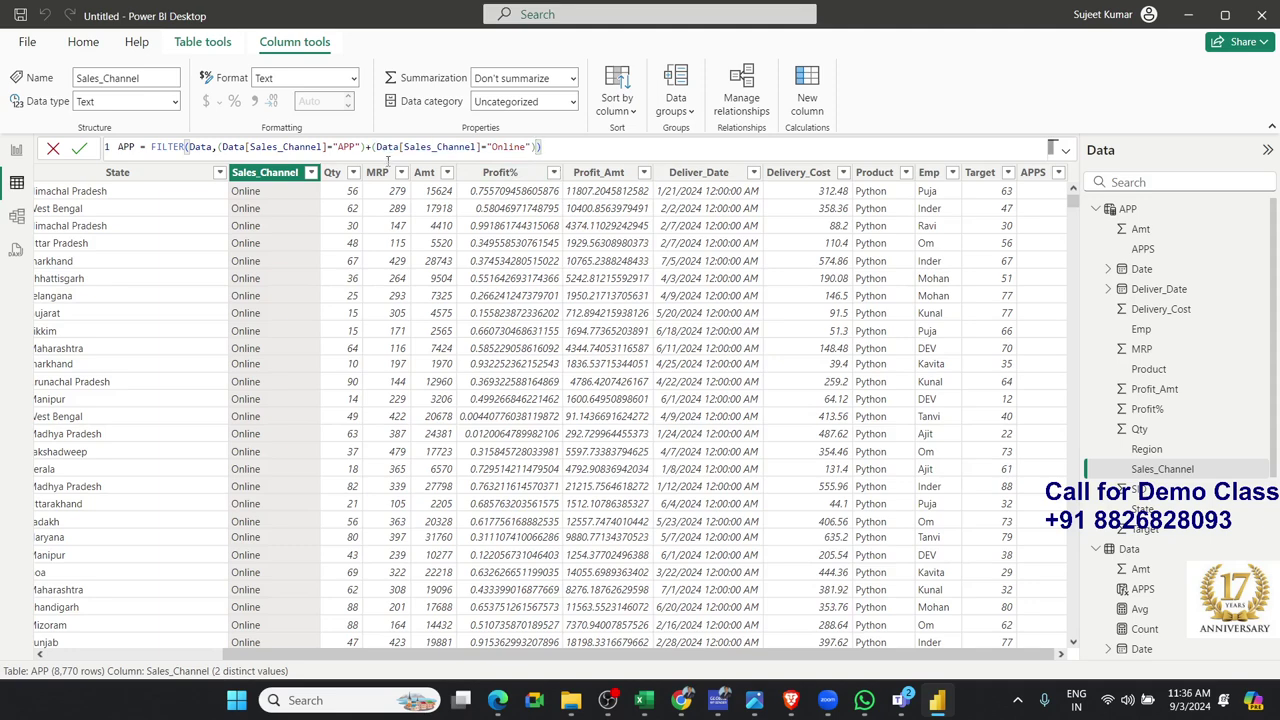
text(+)
text(()
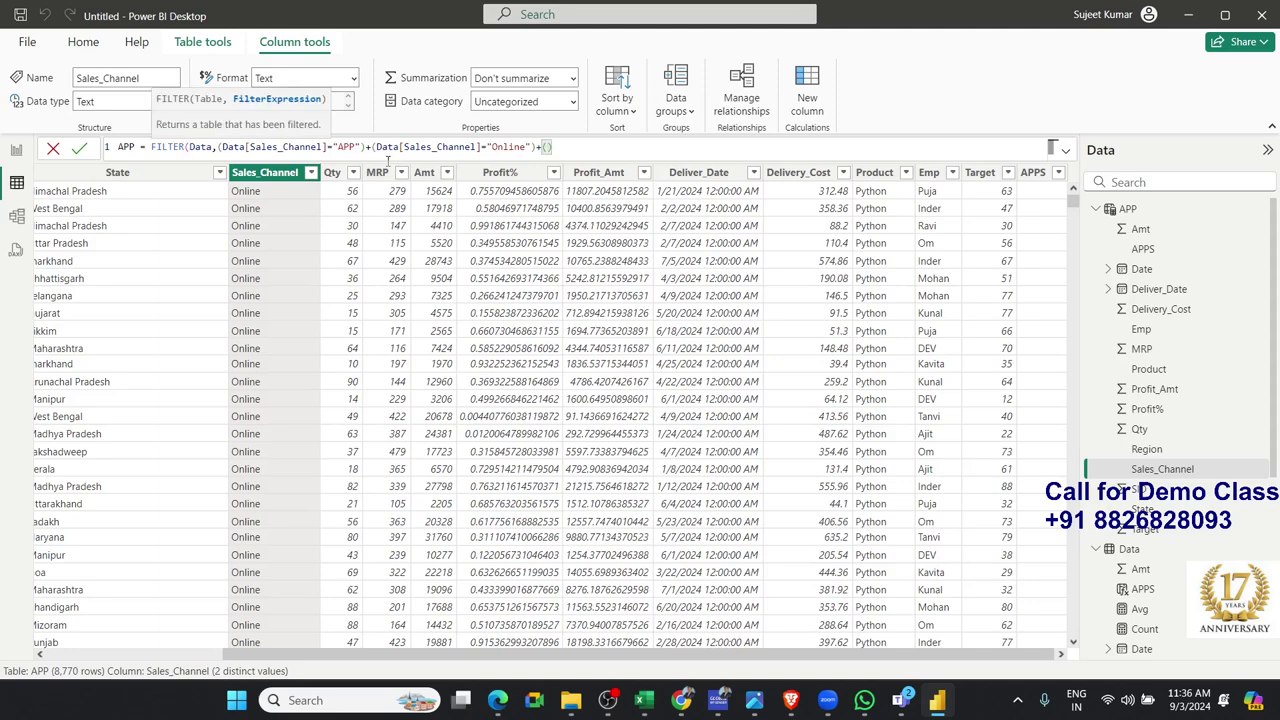
text(sal)
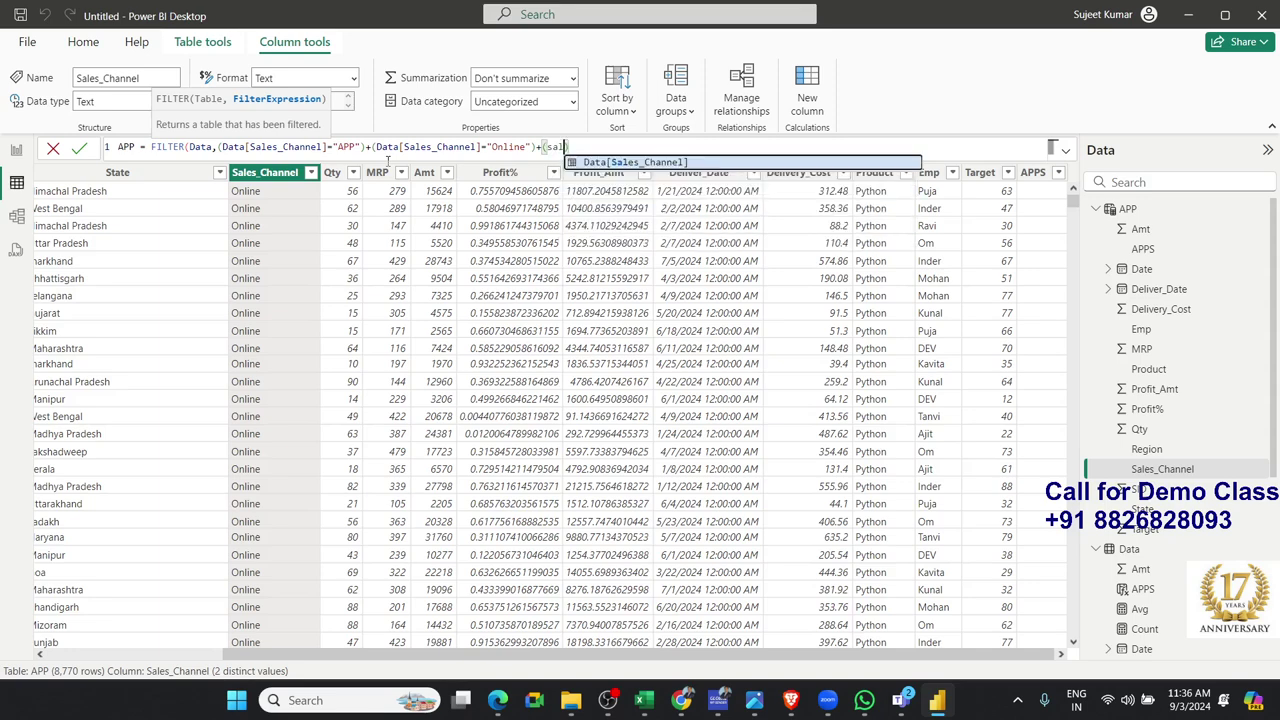
key(Tab)
text(=)
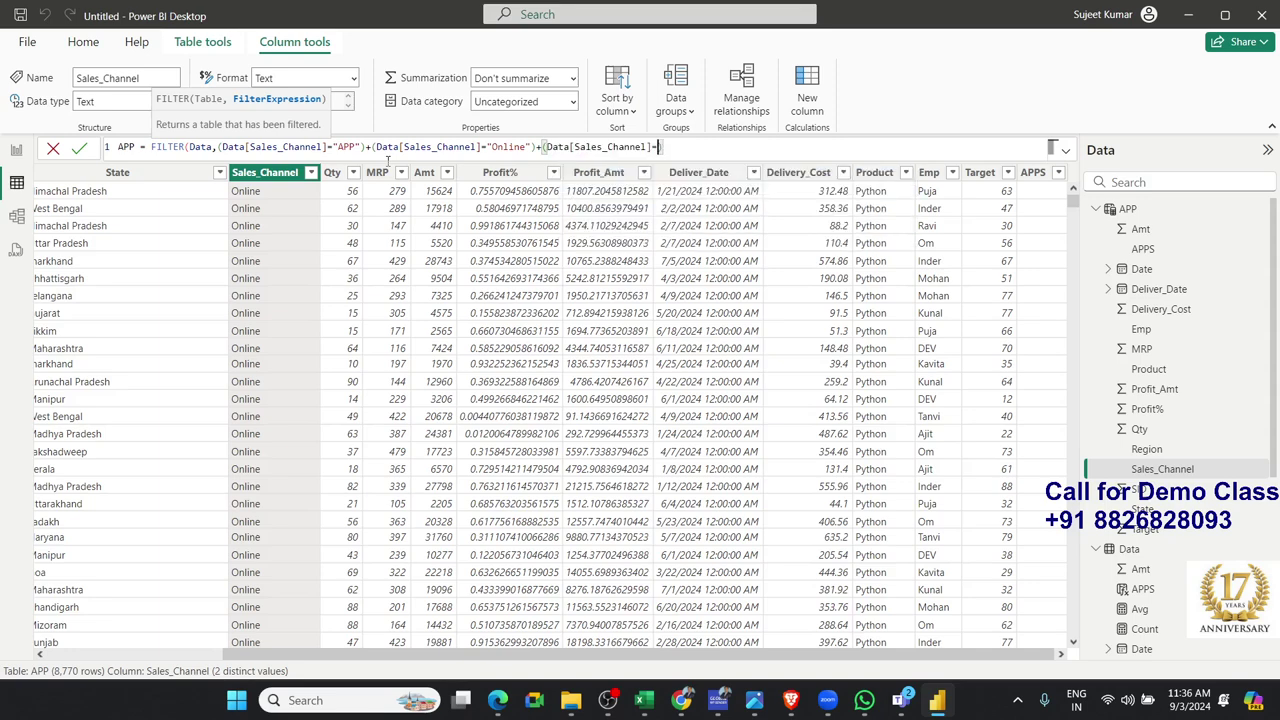
text("Ref)
text(")
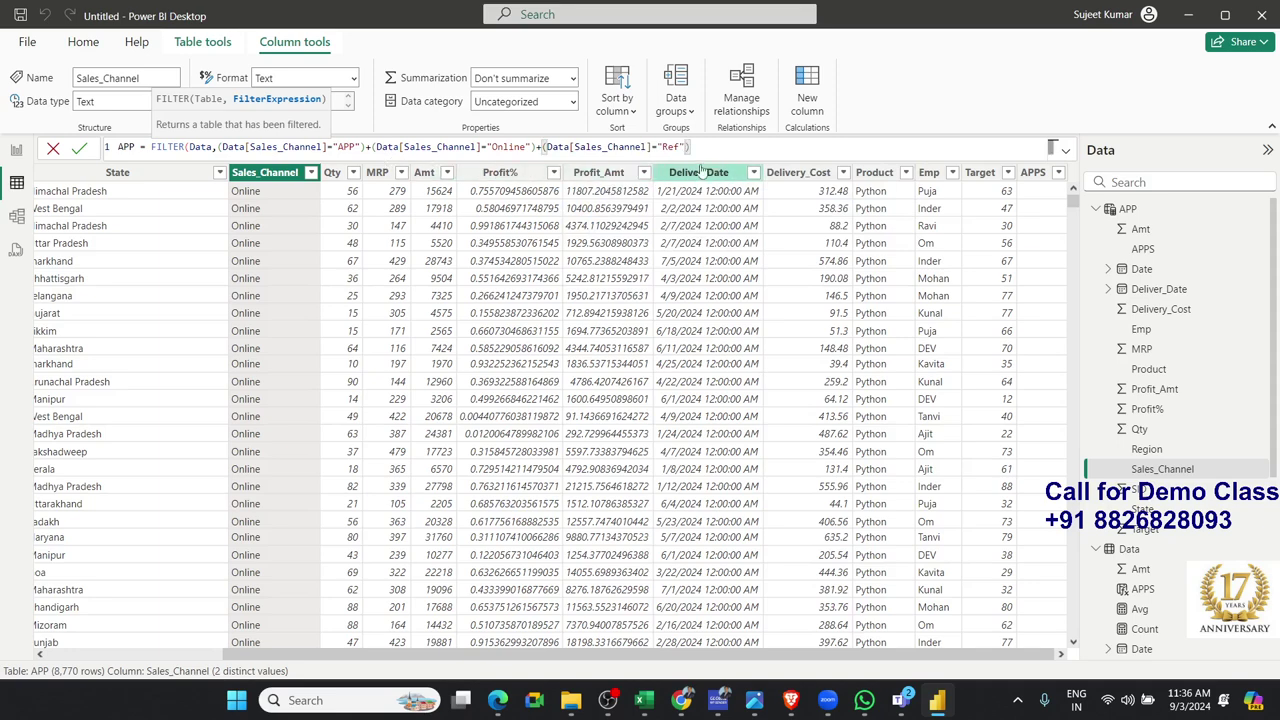
click(709, 146)
Close and commit the Ref condition for 8,782 rows, then select all channel conditions
text())
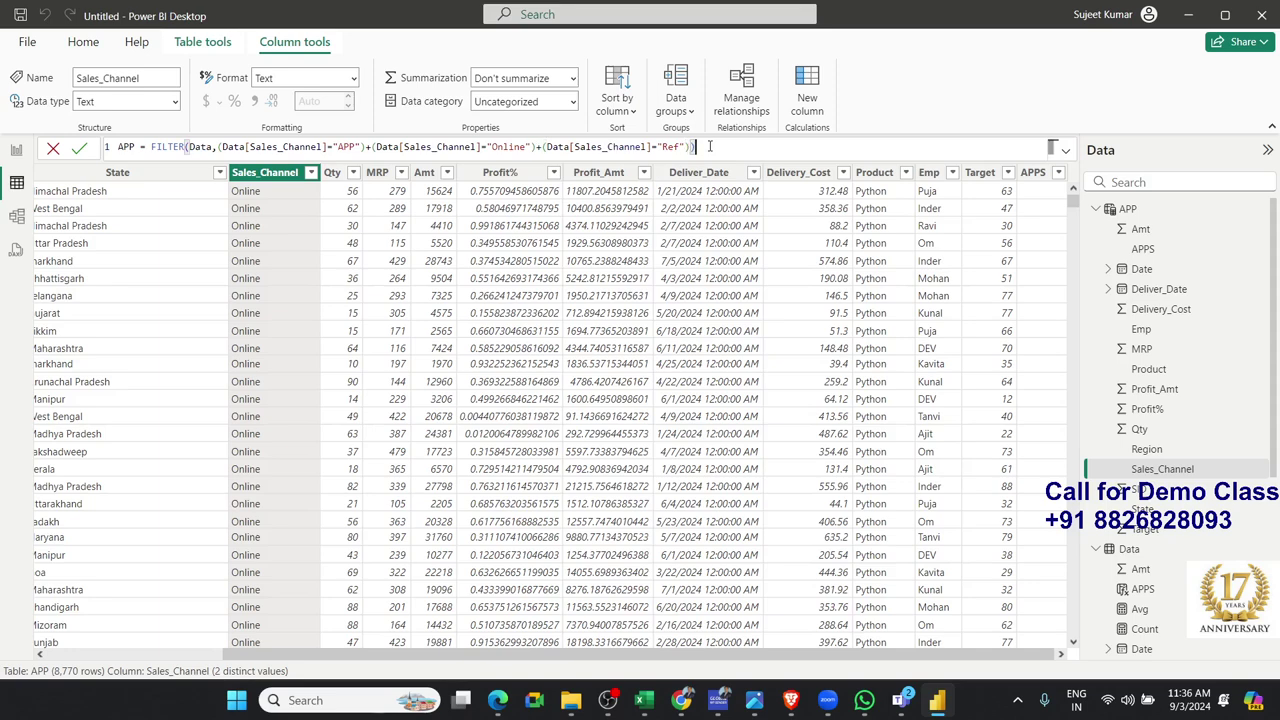
key(Return)
drag(218, 147, 818, 151)
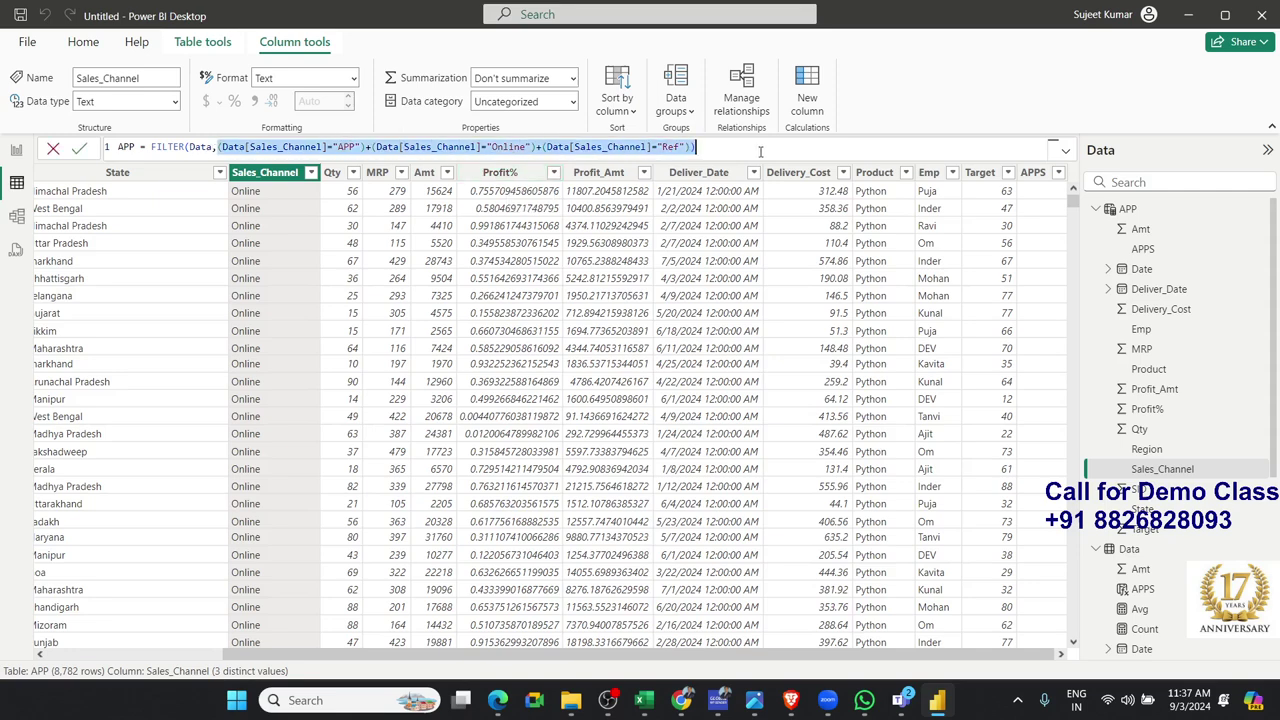
Replace the channel conditions with Data[Sales_Channel]="Online" and commit, leaving 4,413 rows
key(BackSpace)
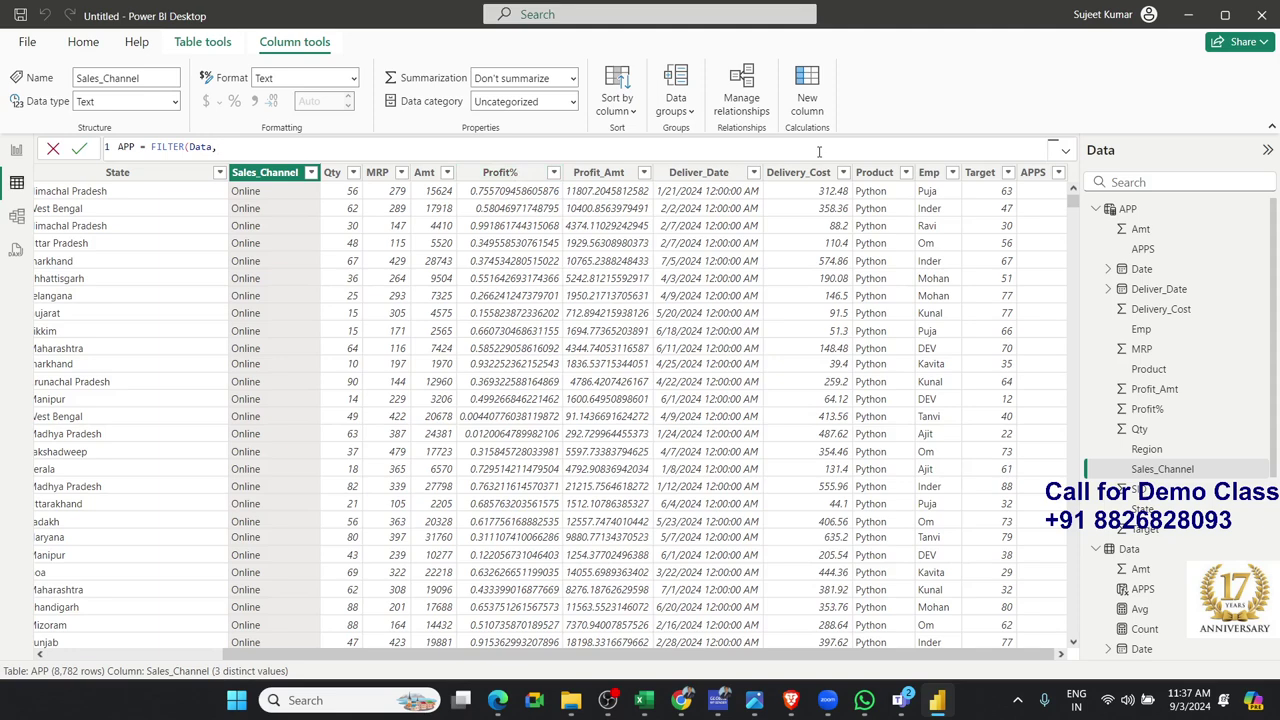
text(sa)
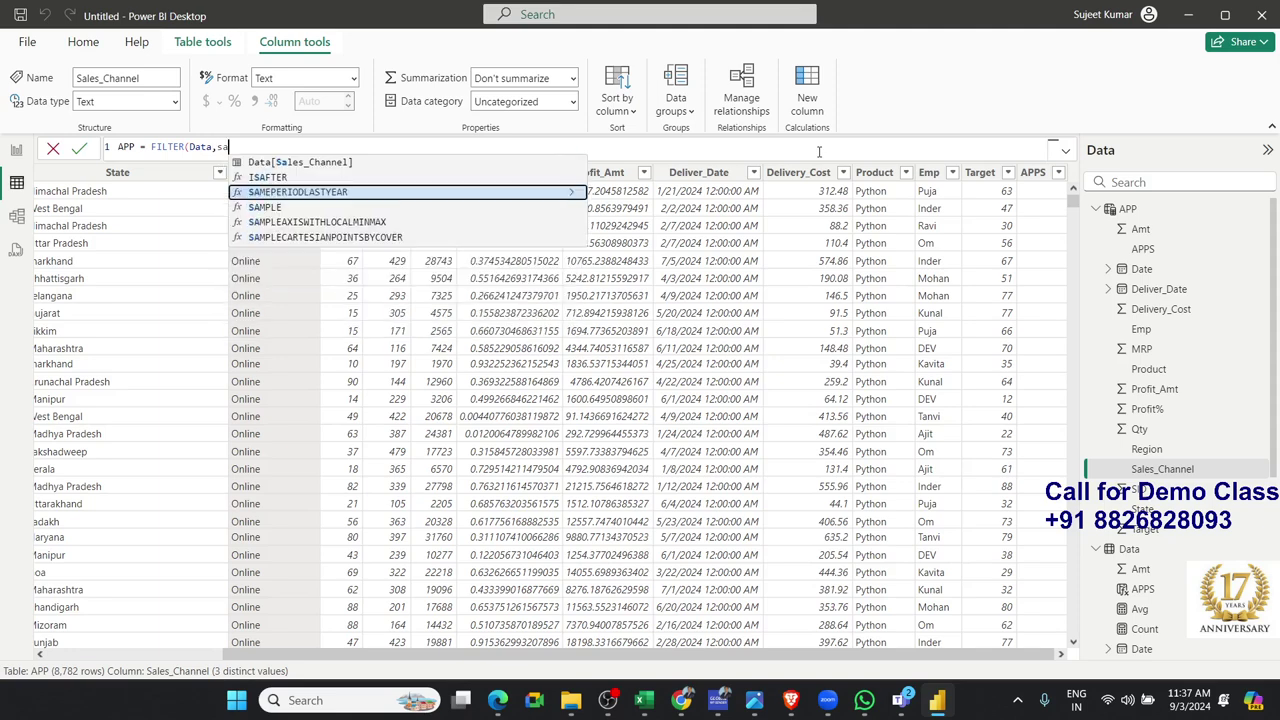
key(Up)
key(Tab)
text(=)
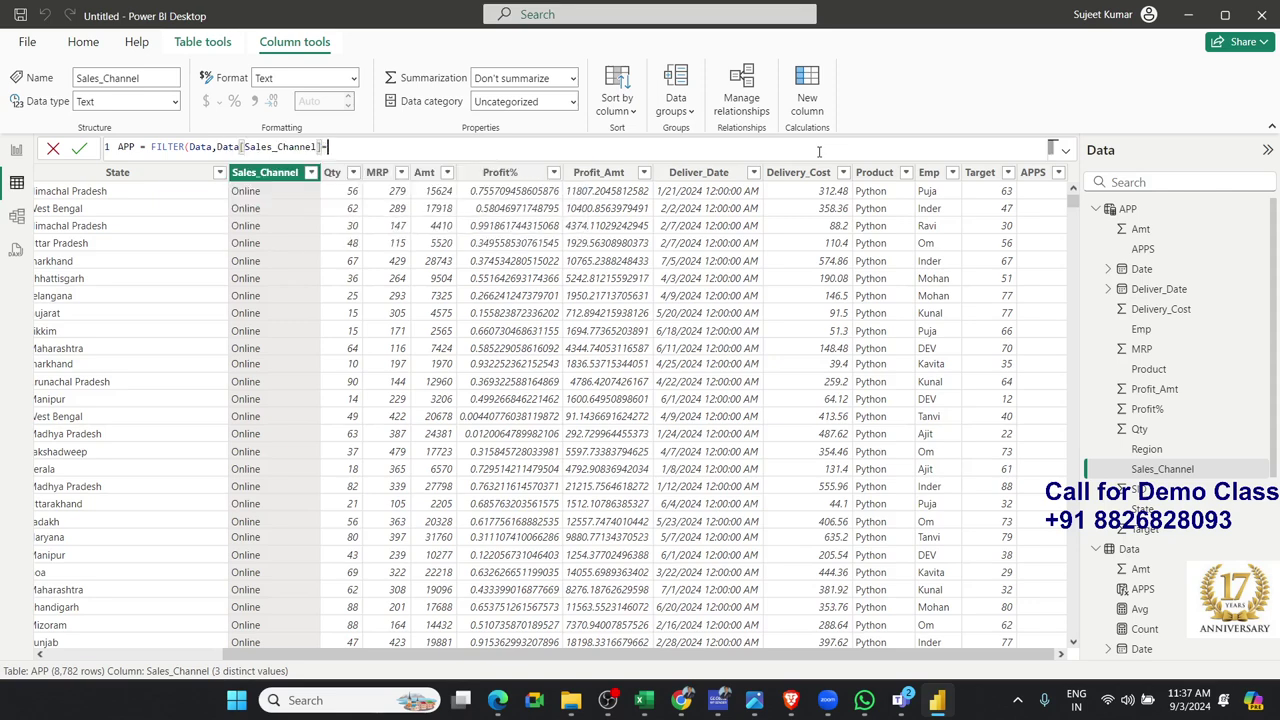
text("ON)
key(BackSpace)
text(n)
text(line")
click(218, 147)
text(()
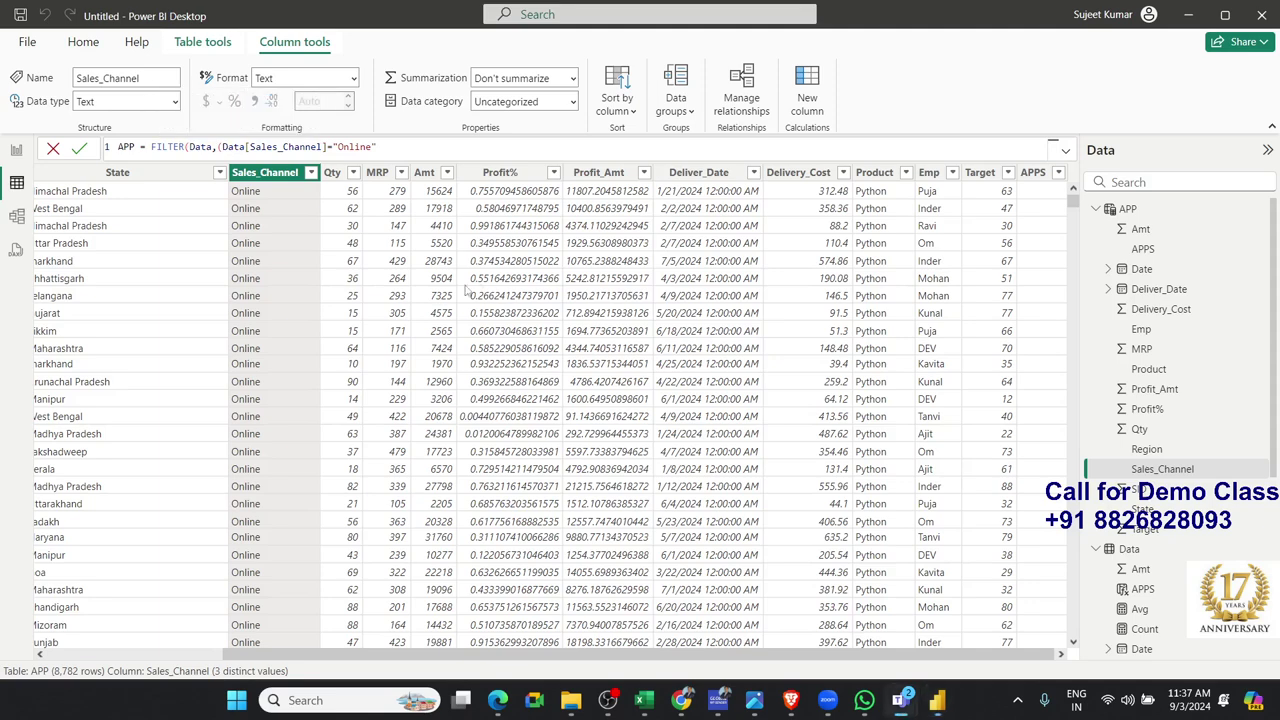
key(Return)
click(379, 147)
text()))
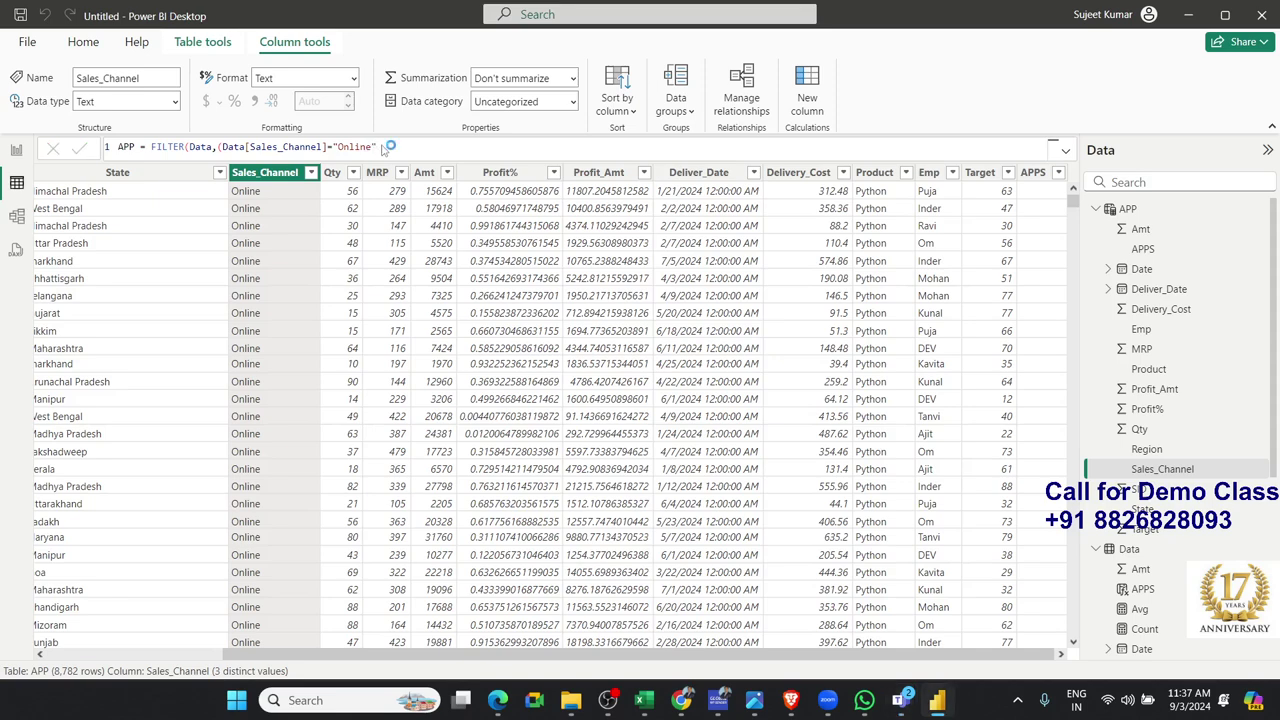
key(Return)
Append *(Data[Qty]>50)*(Data[Profit%]>0.50) to the APP FILTER formula
text())
key(BackSpace)
text(()
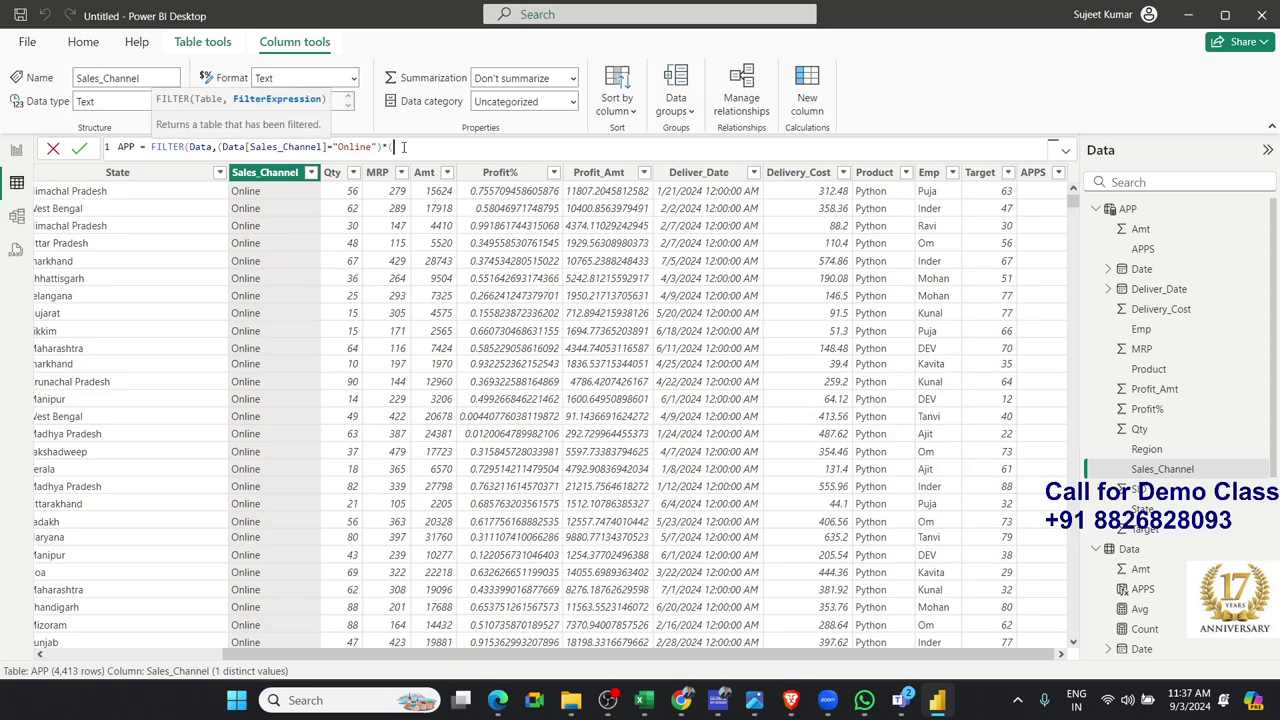
text(qt)
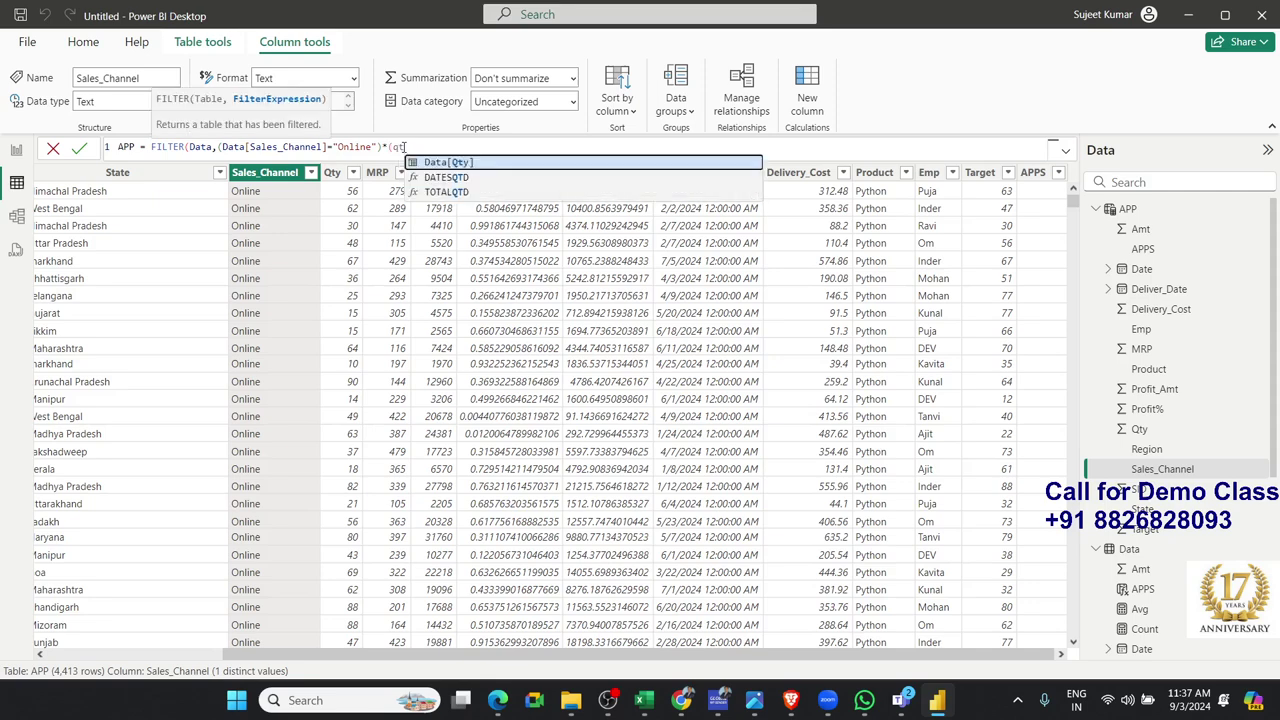
key(Tab)
text())
text(>)
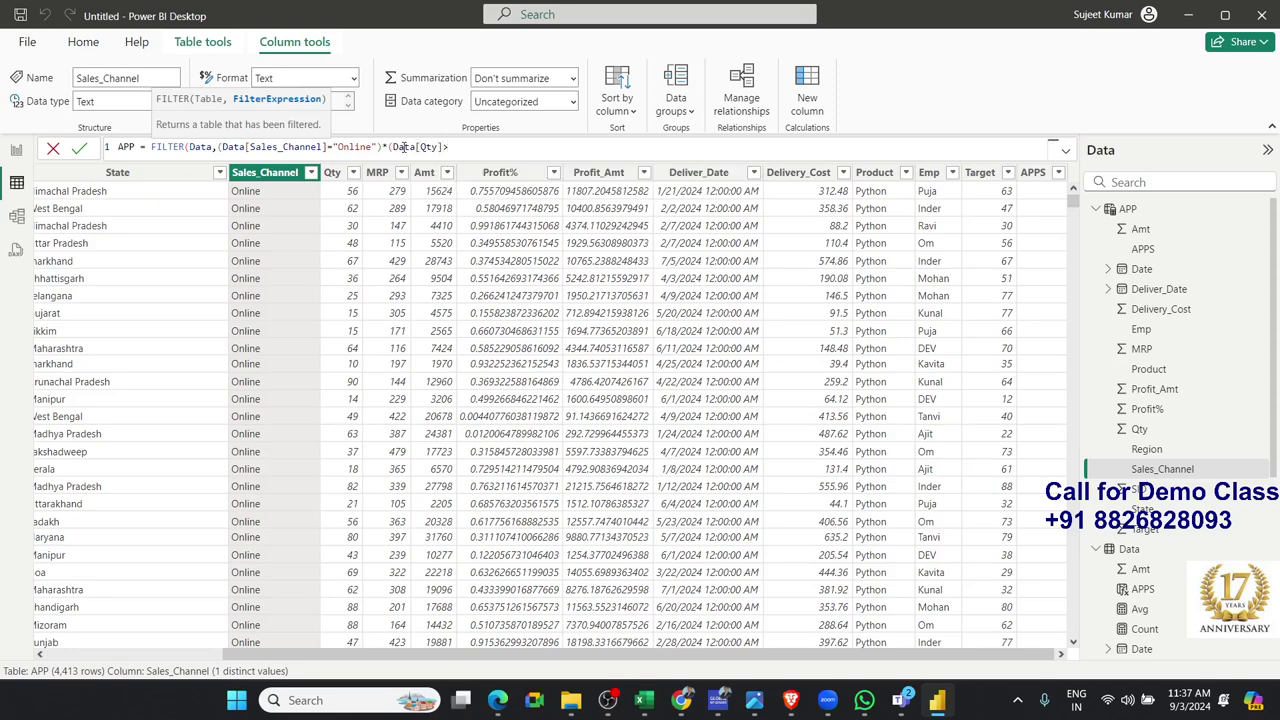
text(50)
text()*)
text(([)
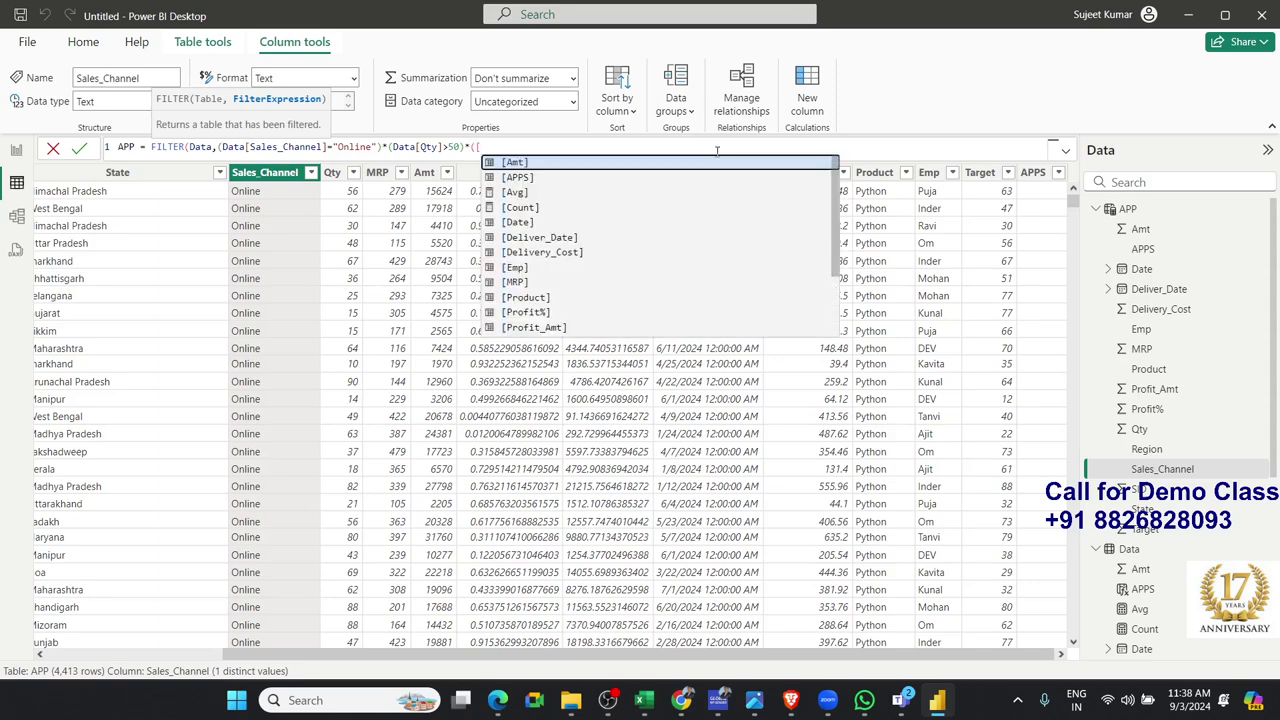
key(Escape)
text(pro)
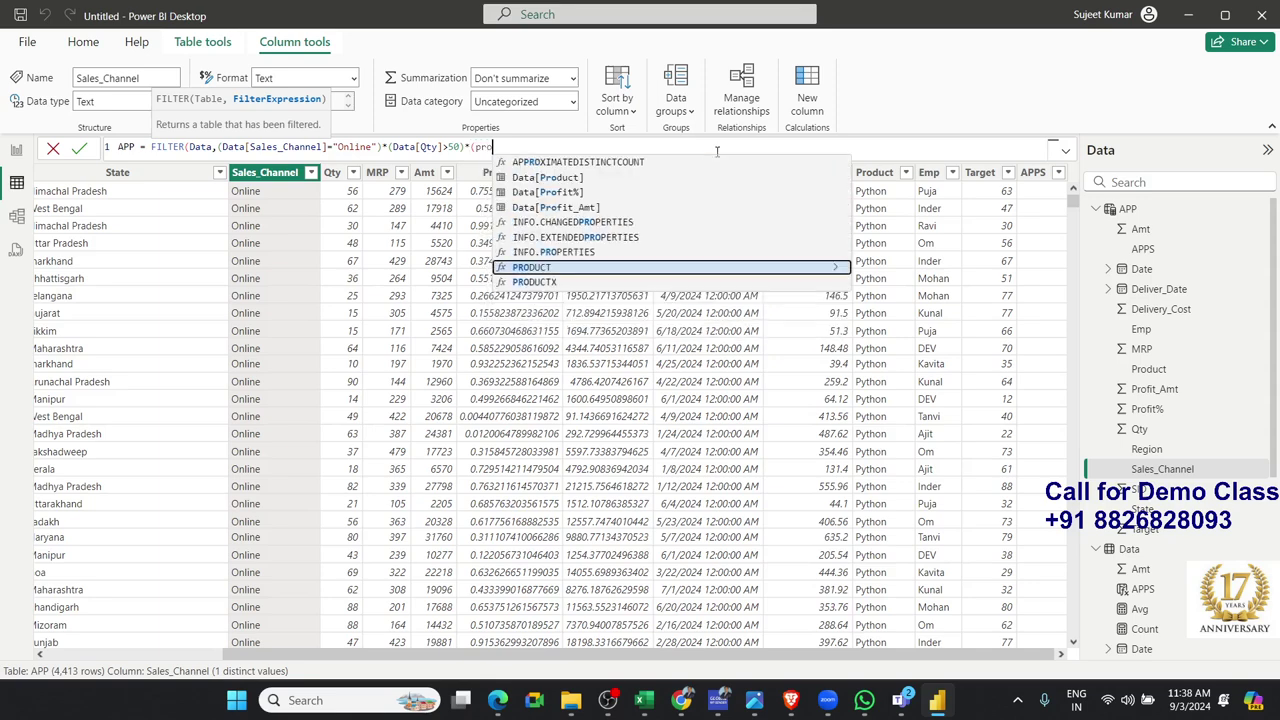
key(Up)
key(Up)
key(Up)
key(Up)
key(Tab)
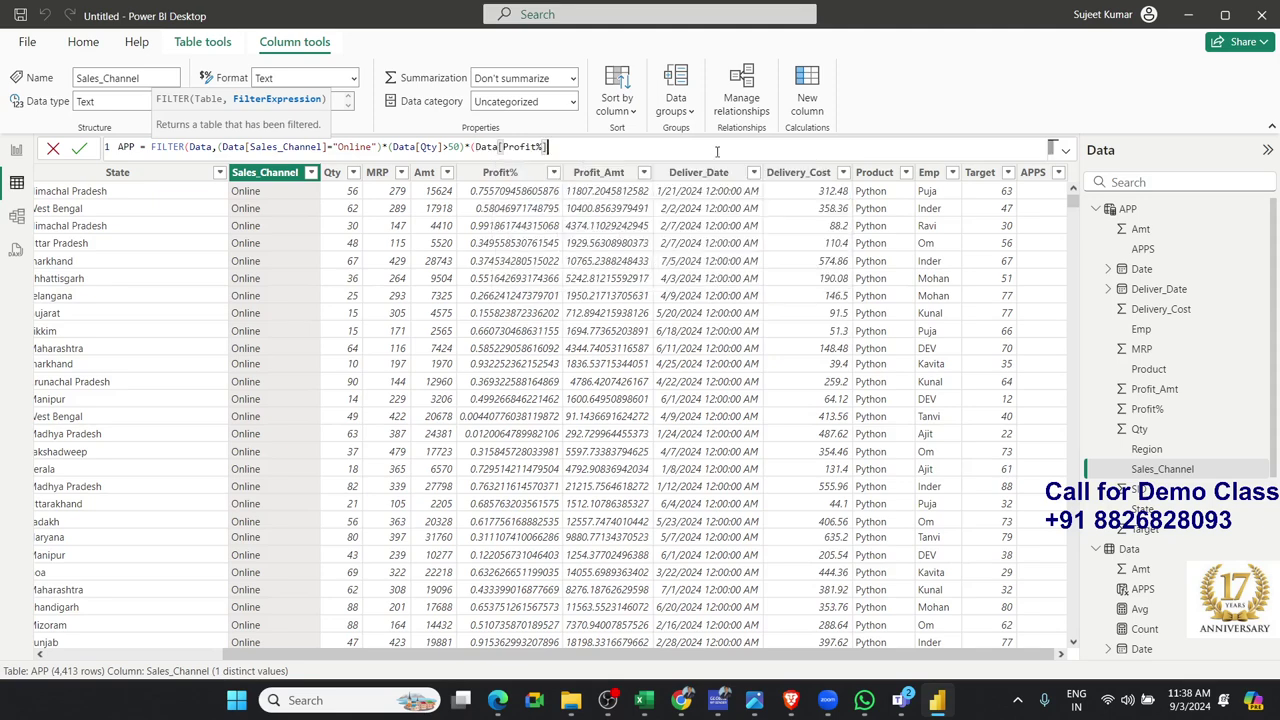
text(>)
text(0.50)
text())
text())
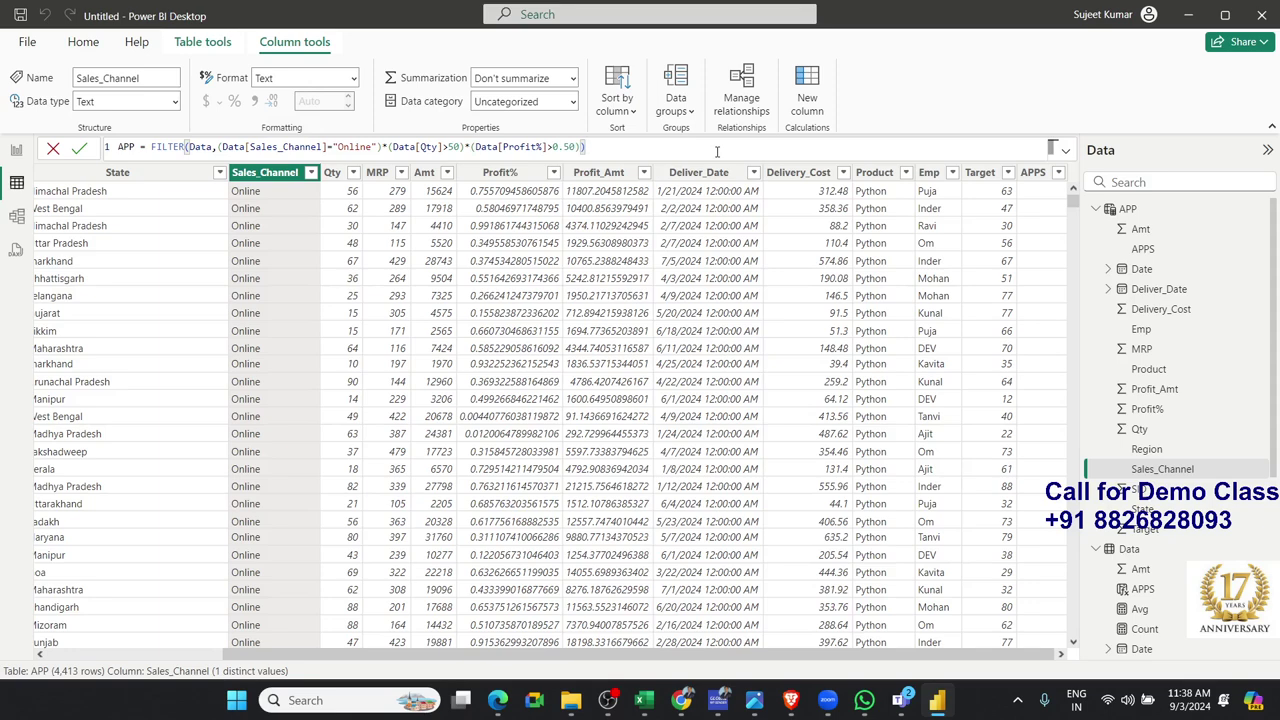
Commit the three-condition FILTER formula so APP returns 1,094 Online rows
key(Return)
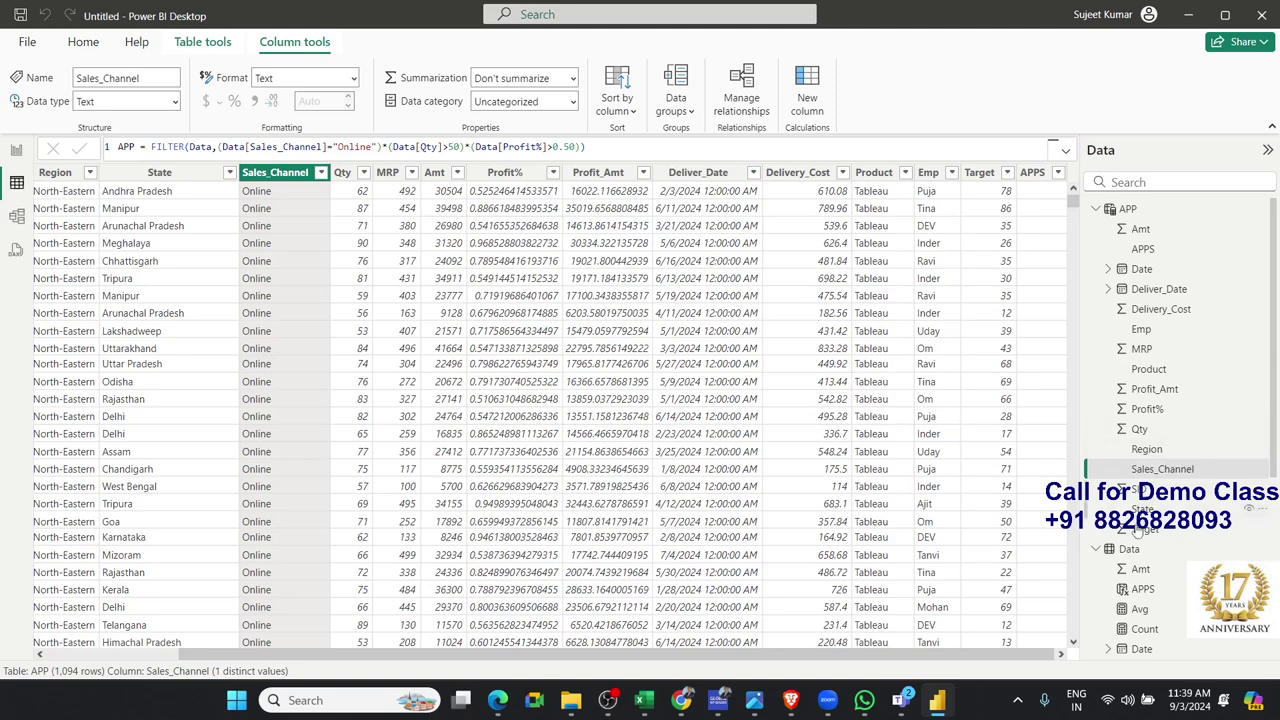
In the Data table, filter Sales_Channel to Online only
click(1129, 550)
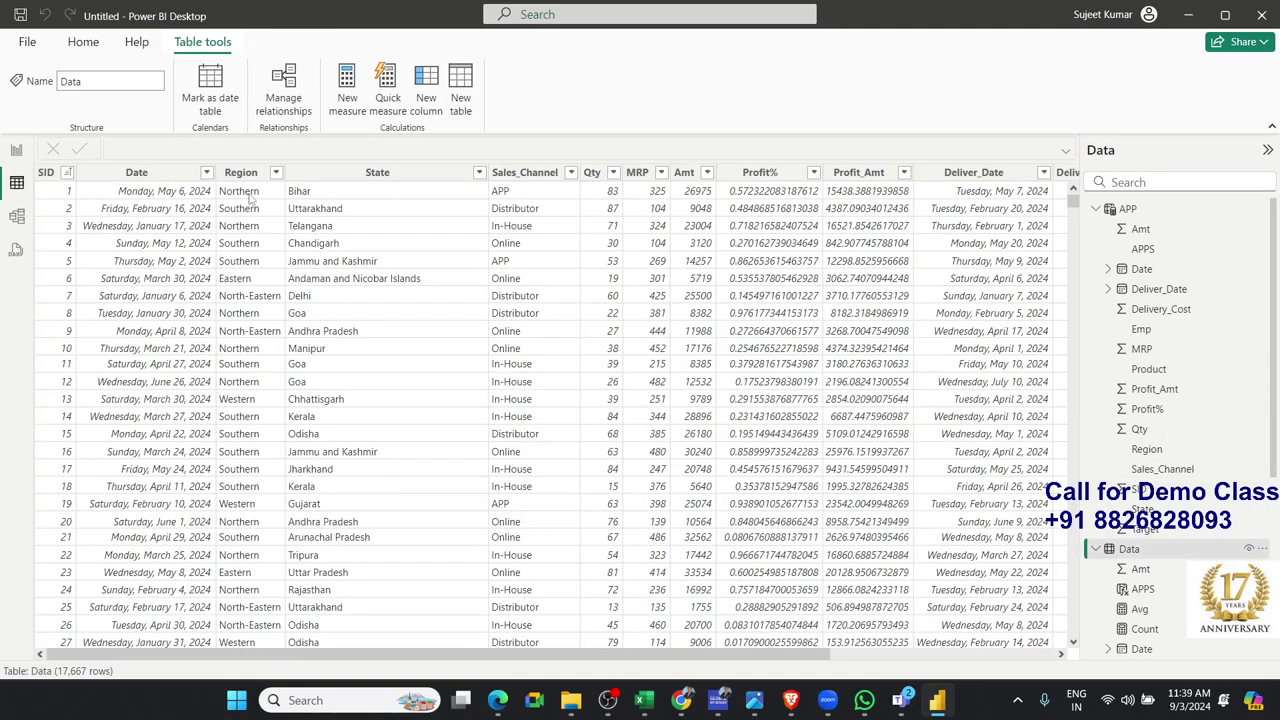
click(545, 173)
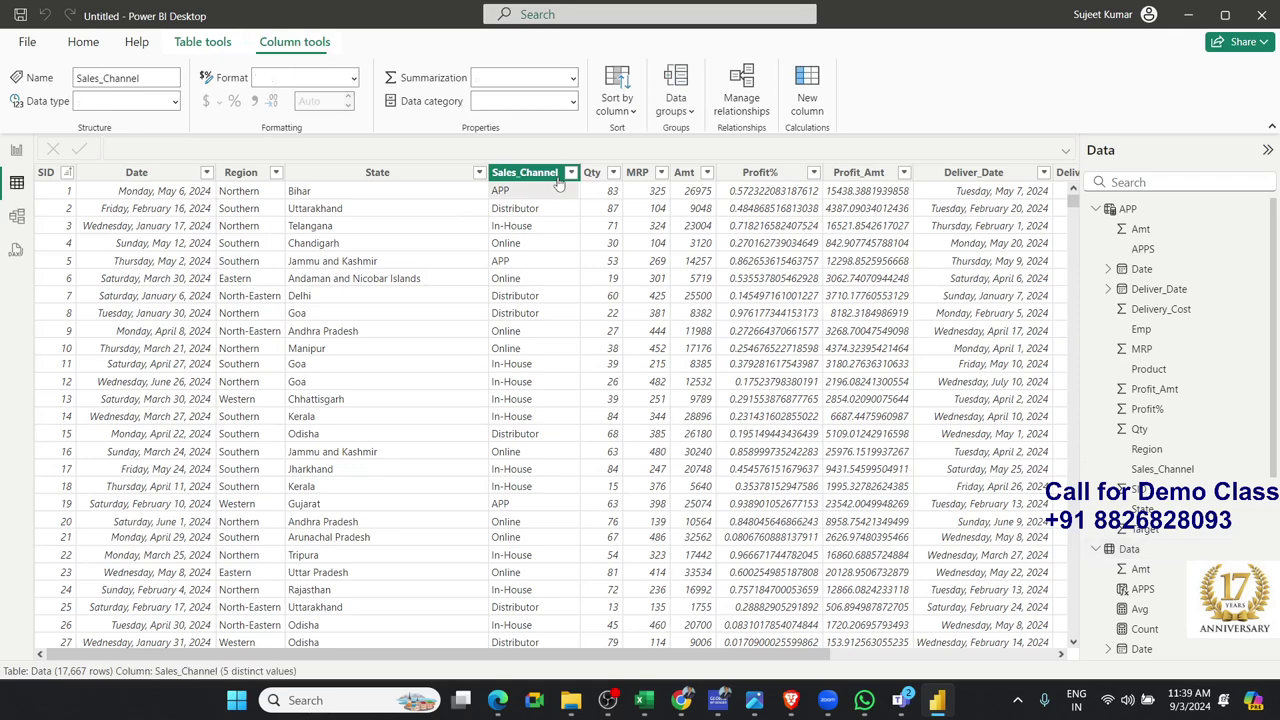
click(570, 174)
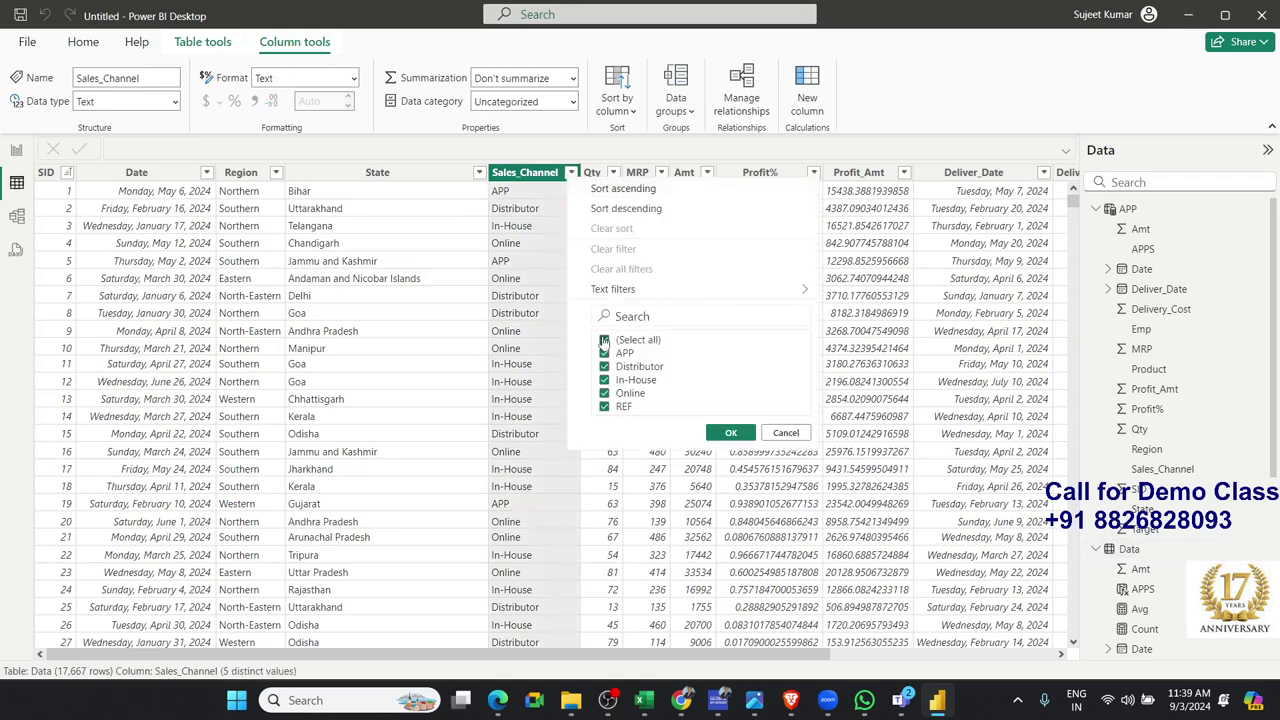
click(604, 393)
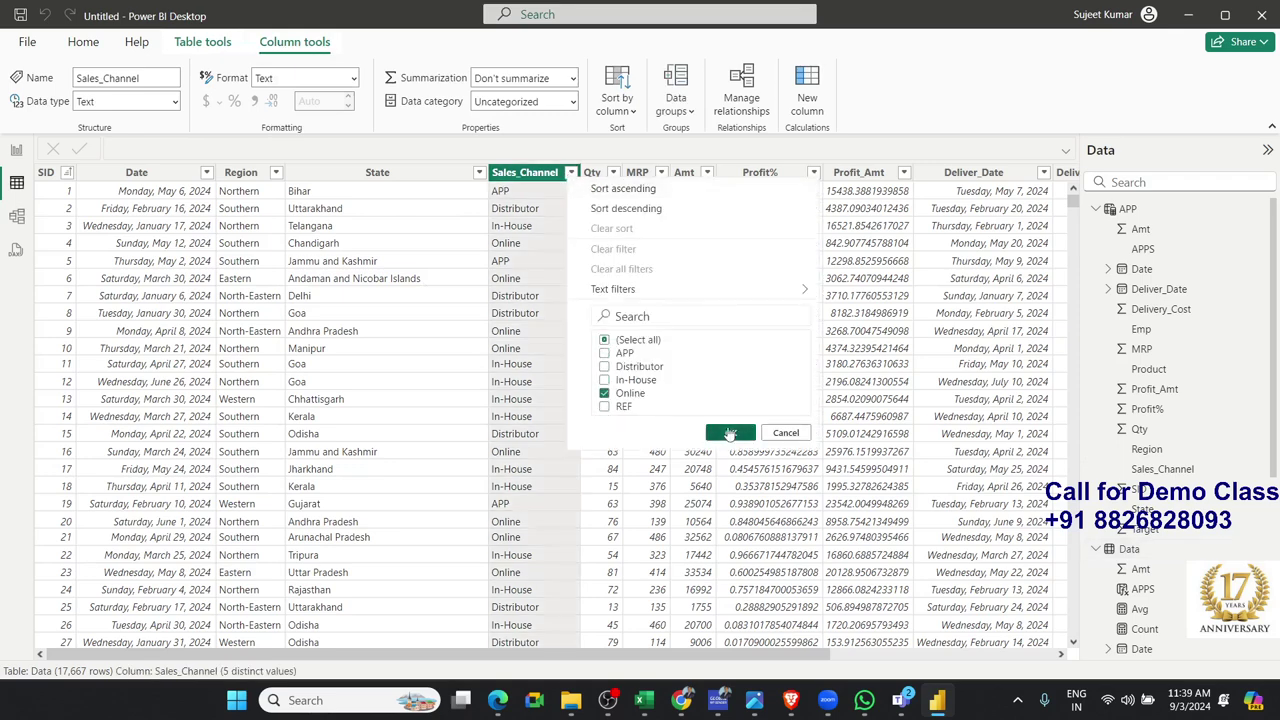
click(730, 433)
Add a Qty number filter of greater than 50
click(613, 173)
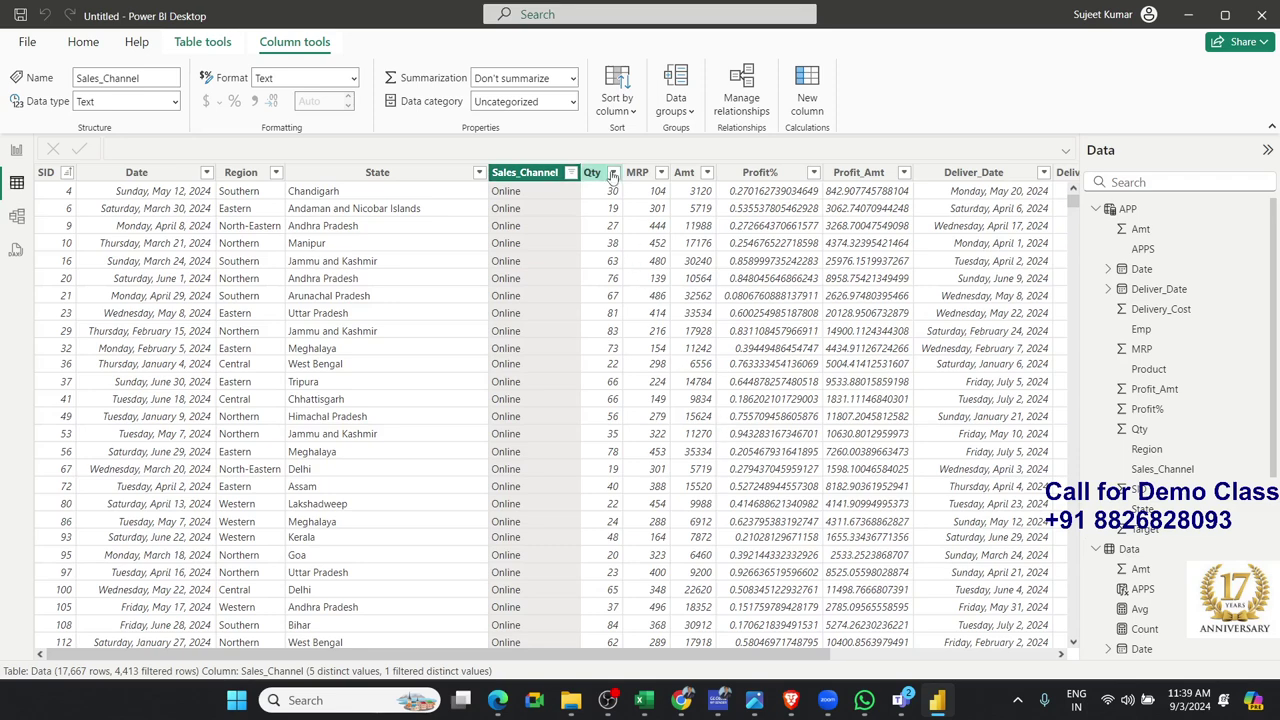
mouse_move(654, 285)
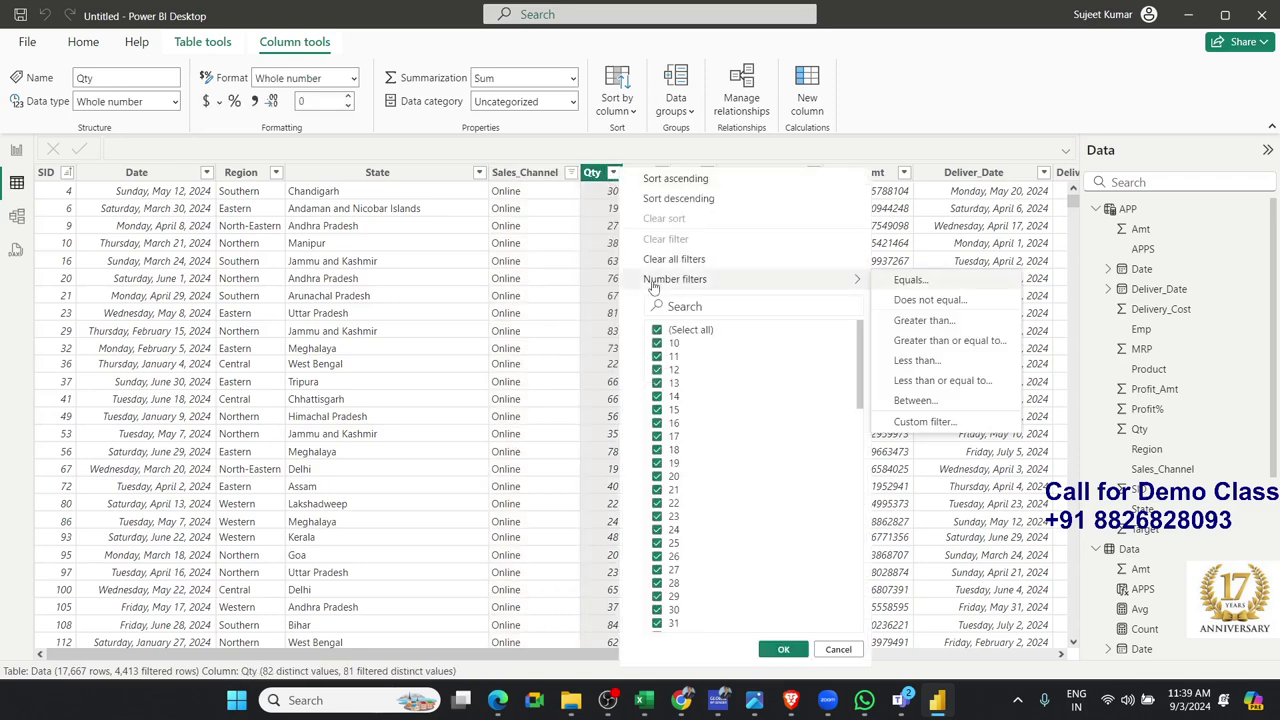
click(930, 322)
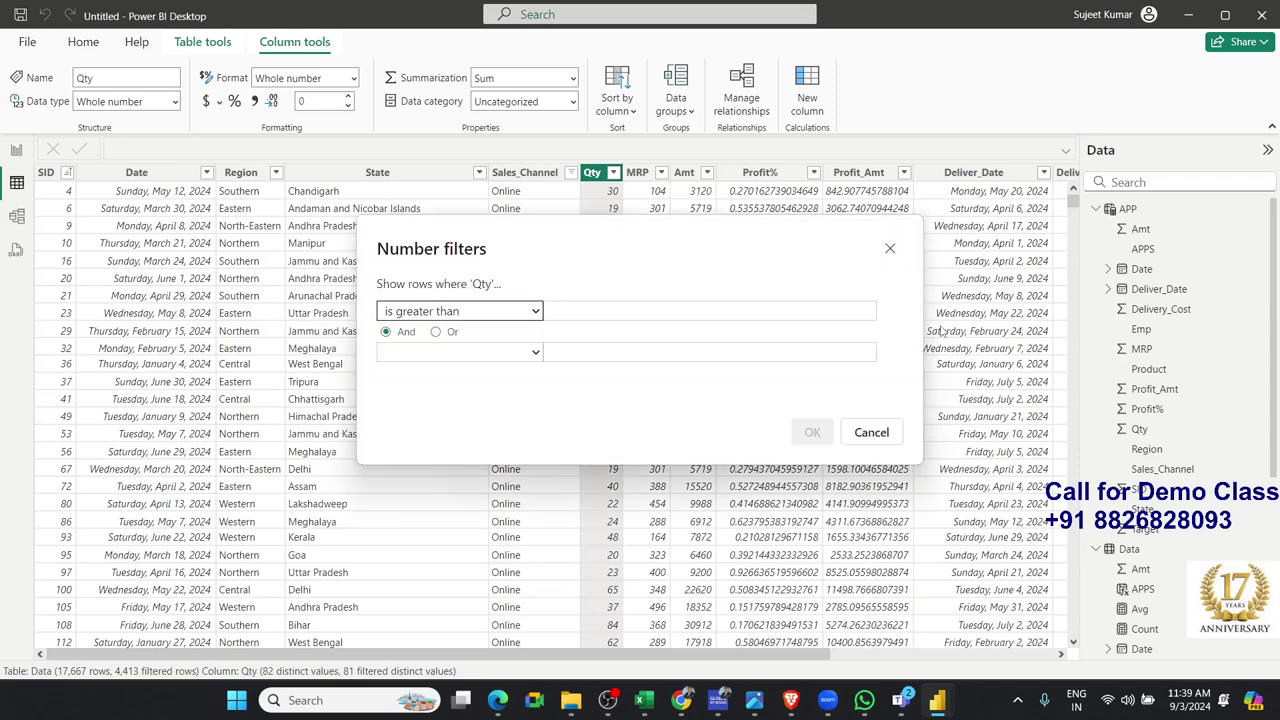
click(628, 310)
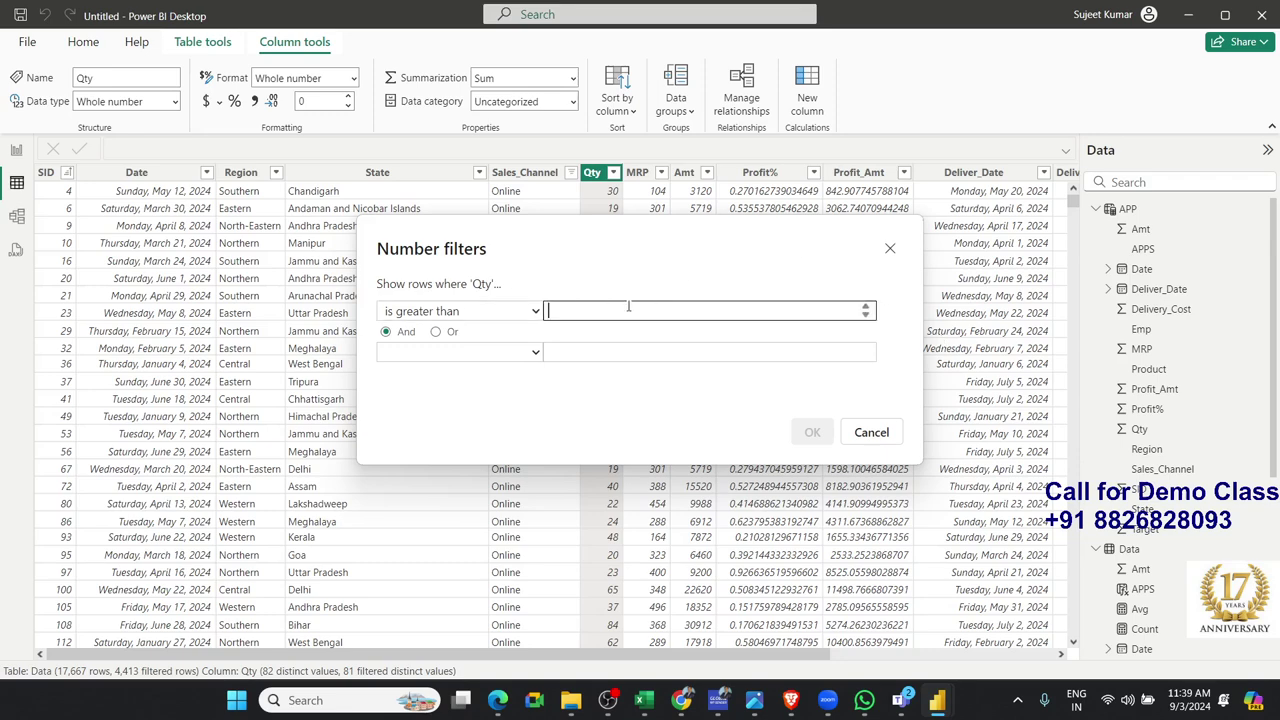
text(50)
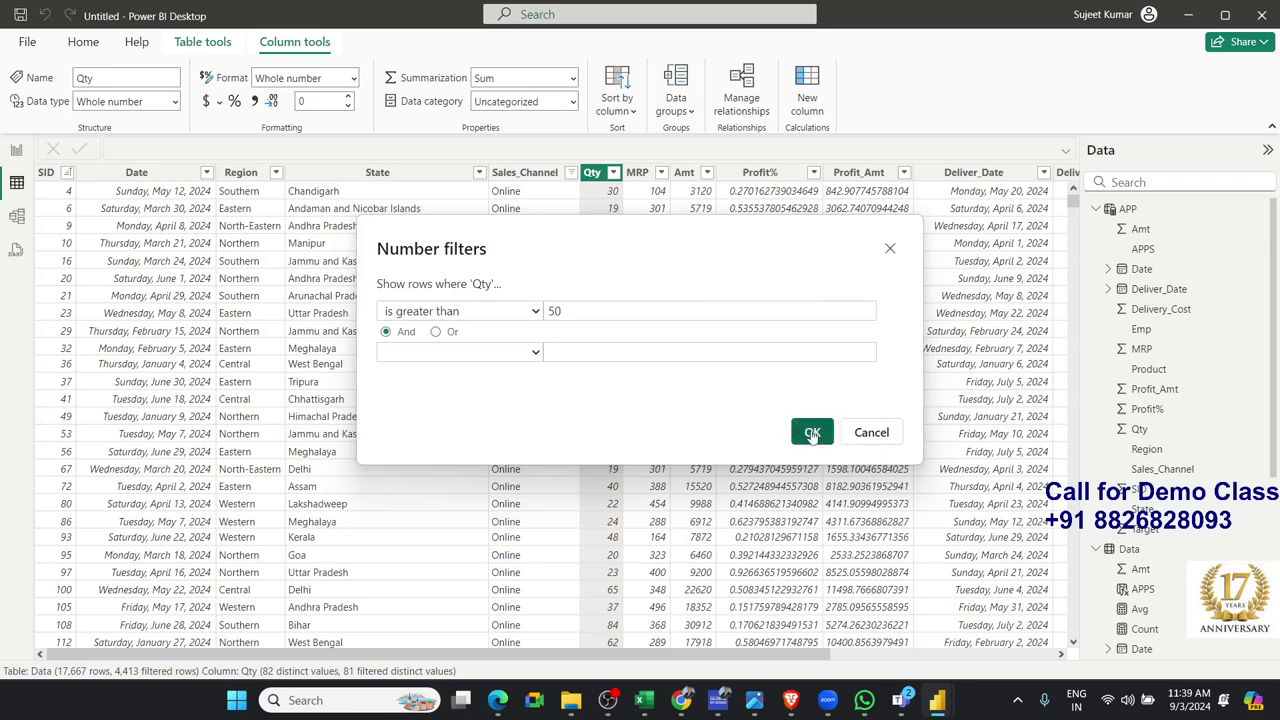
click(812, 432)
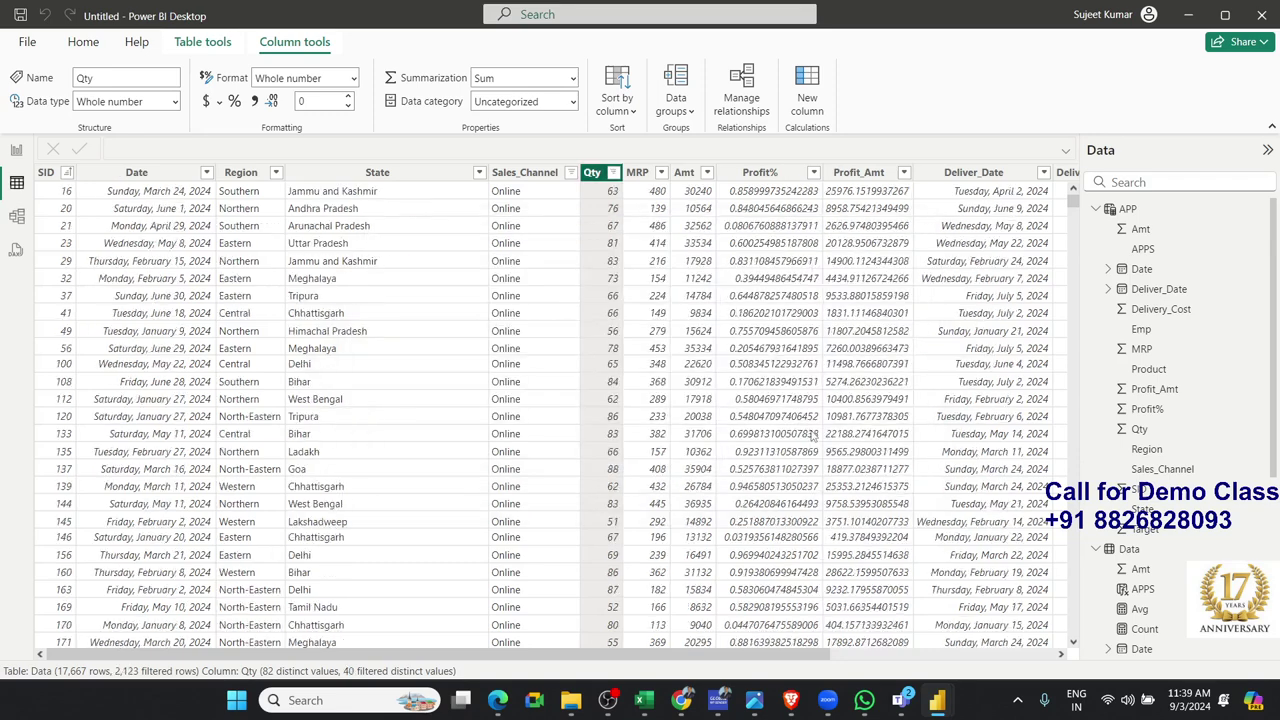
Filter Profit% to greater than 0.50, then view APP to compare row counts
click(812, 179)
click(814, 175)
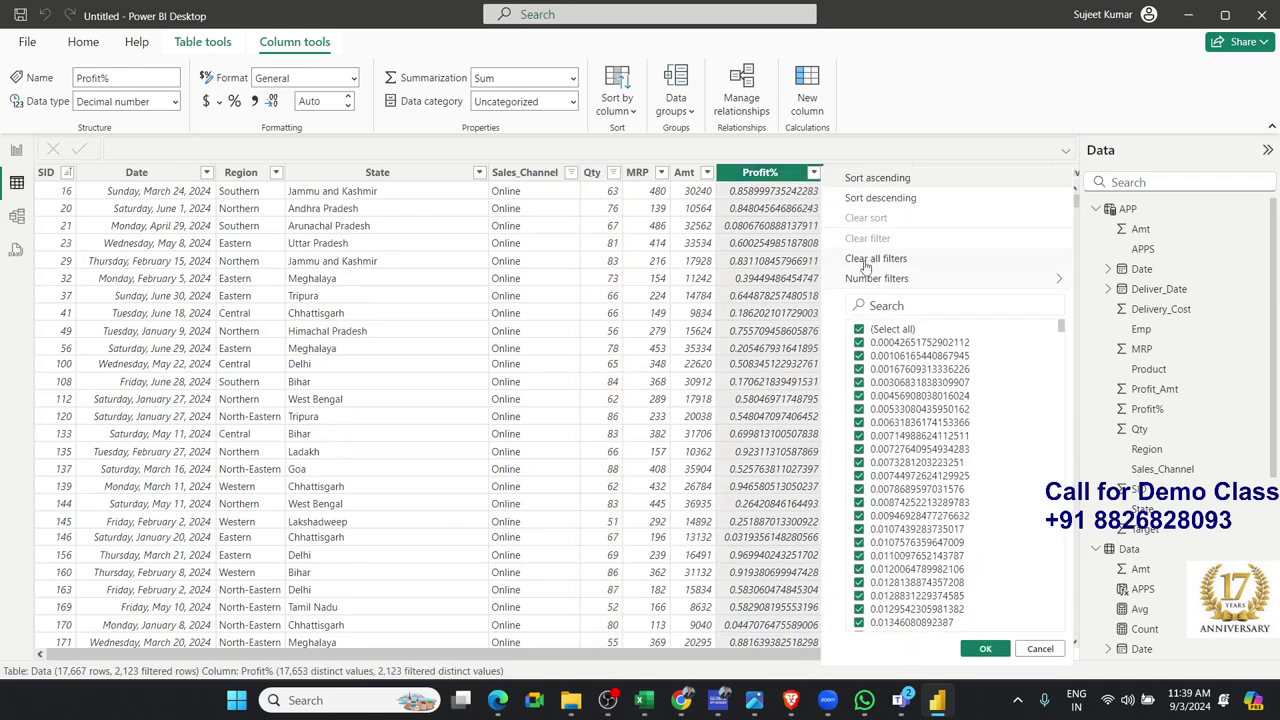
mouse_move(868, 278)
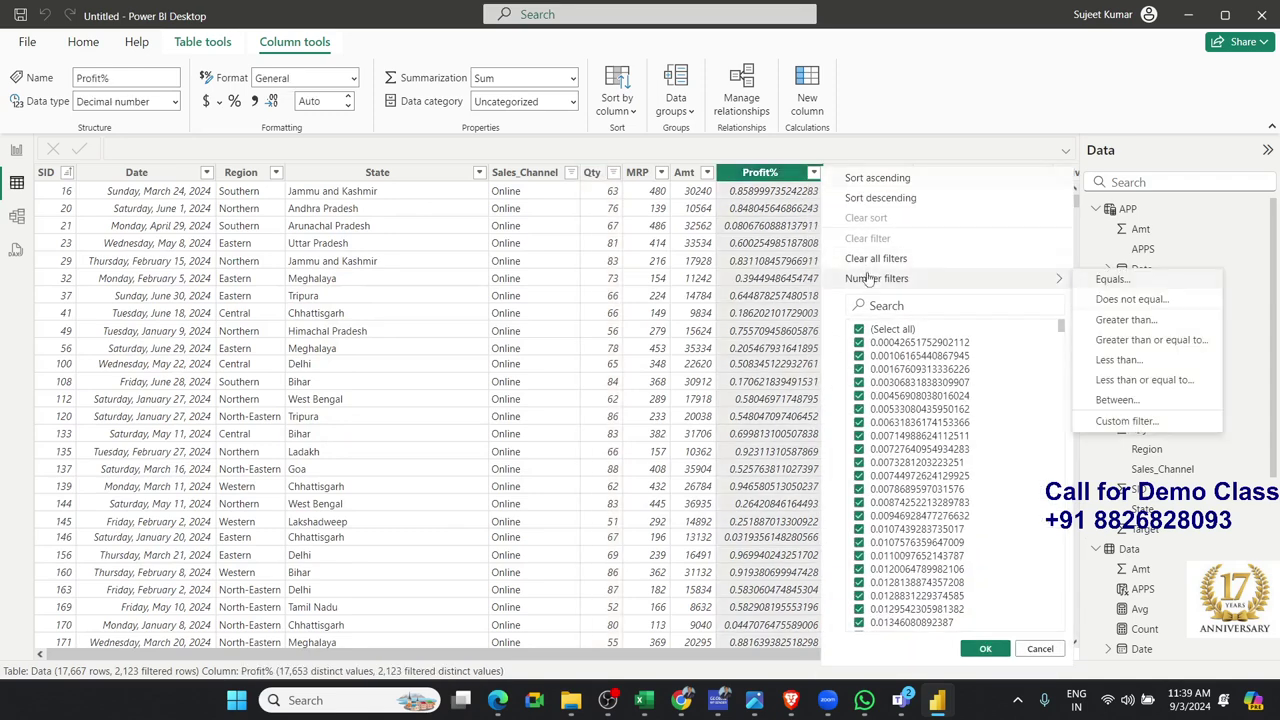
click(1125, 319)
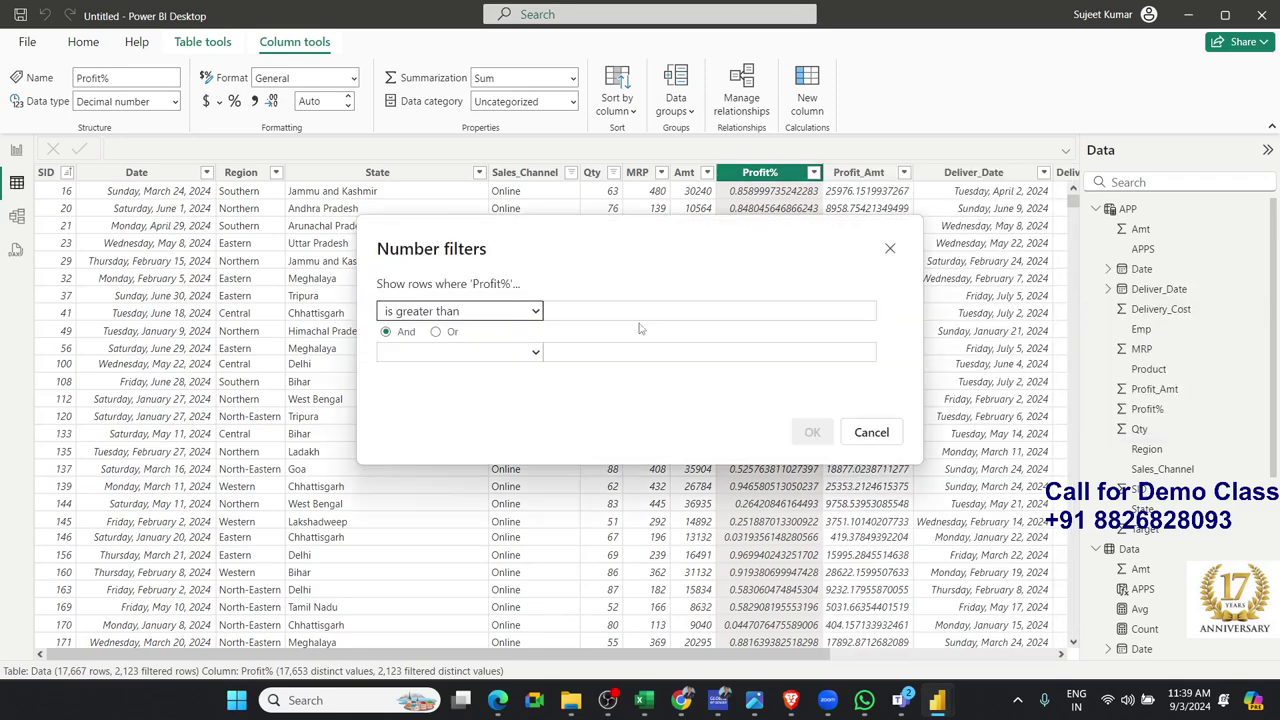
click(637, 314)
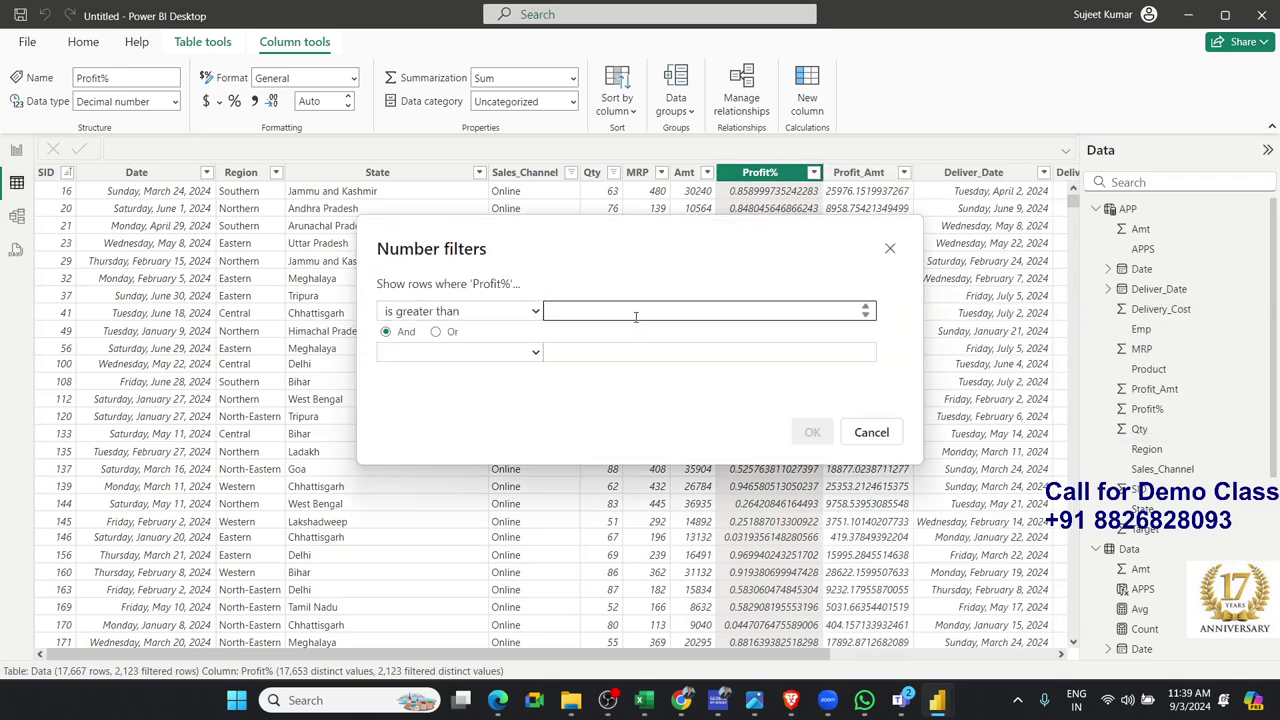
text(0.50)
click(795, 443)
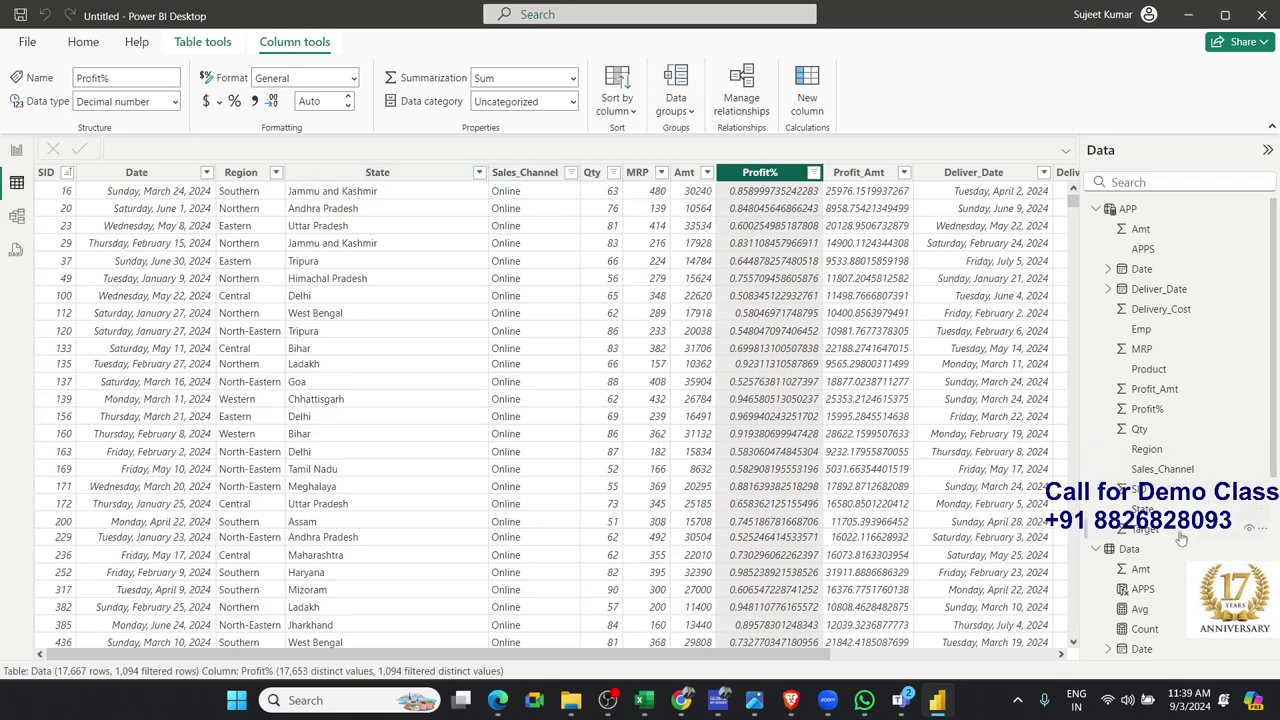
click(1148, 208)
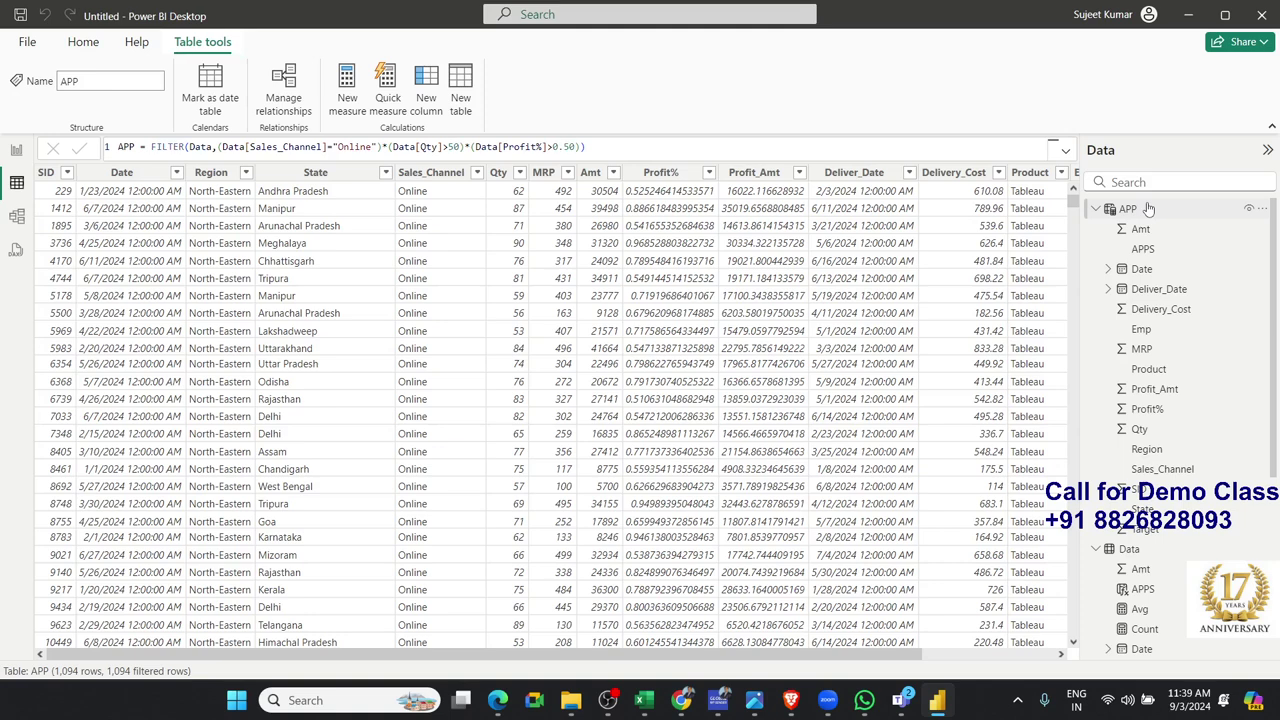
Reopen the Data table and inspect its Sales_Channel filter, cancelling without changes
click(1128, 549)
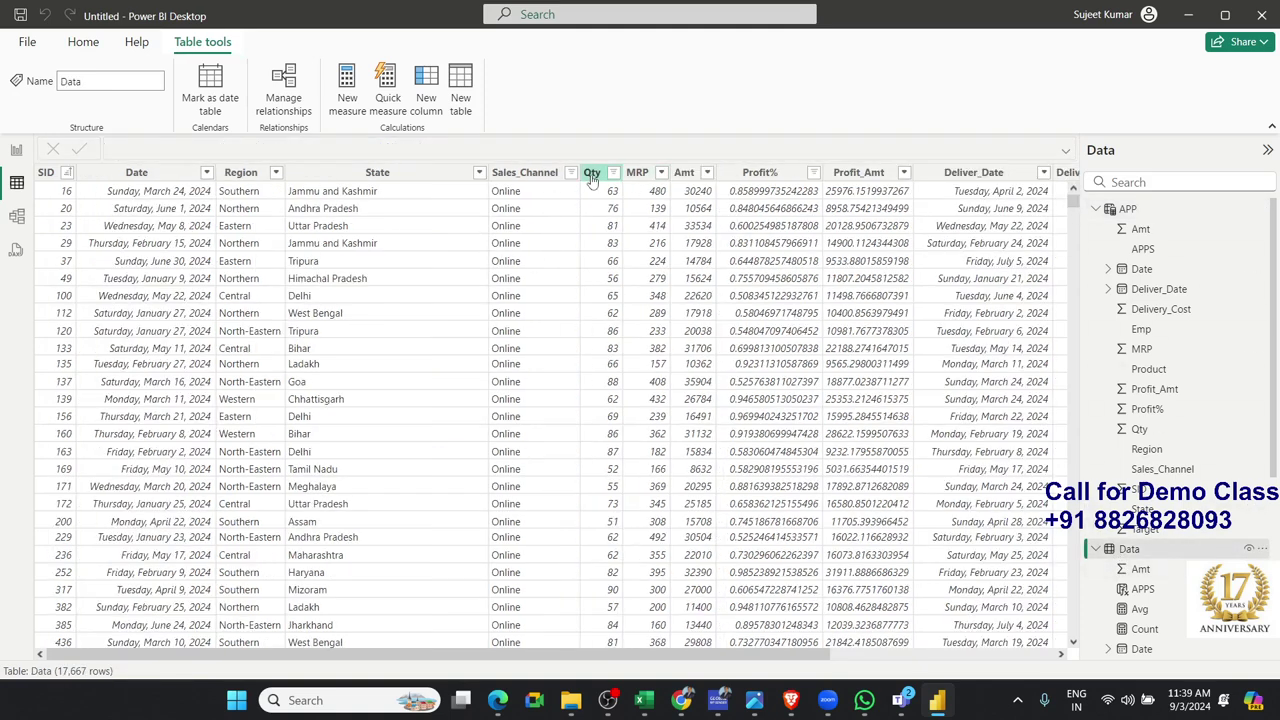
click(571, 172)
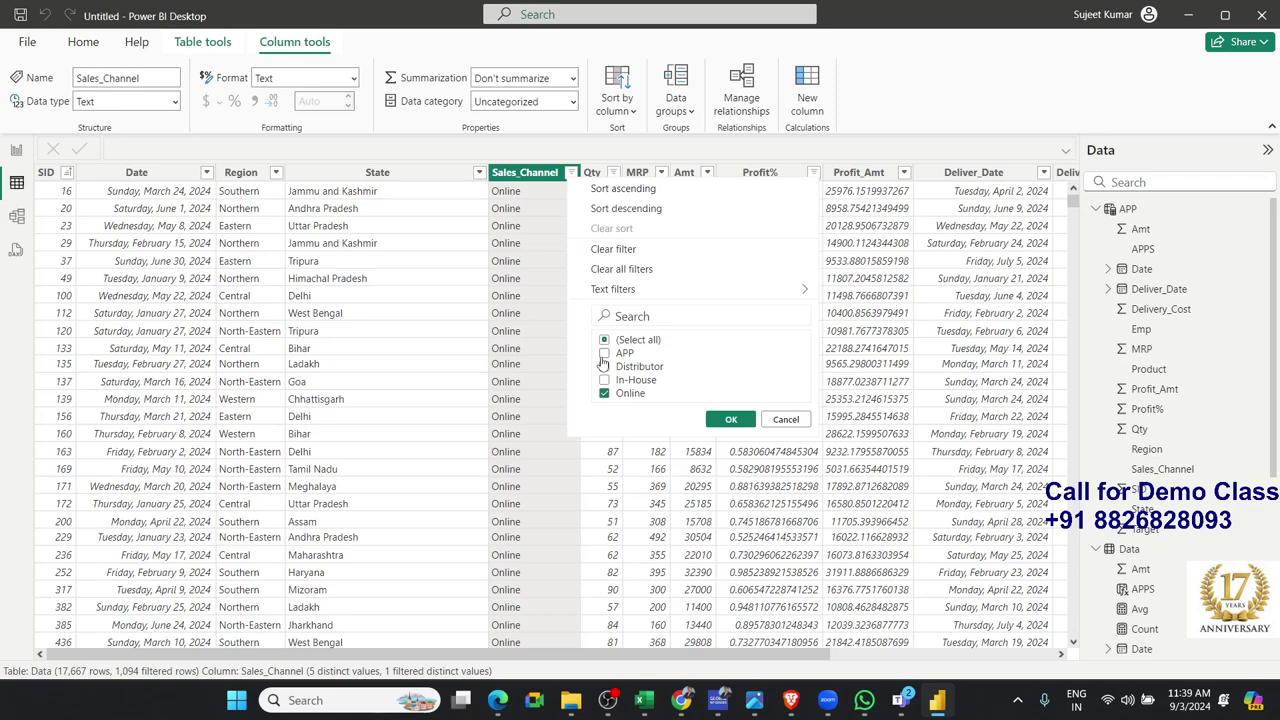
click(604, 353)
click(786, 420)
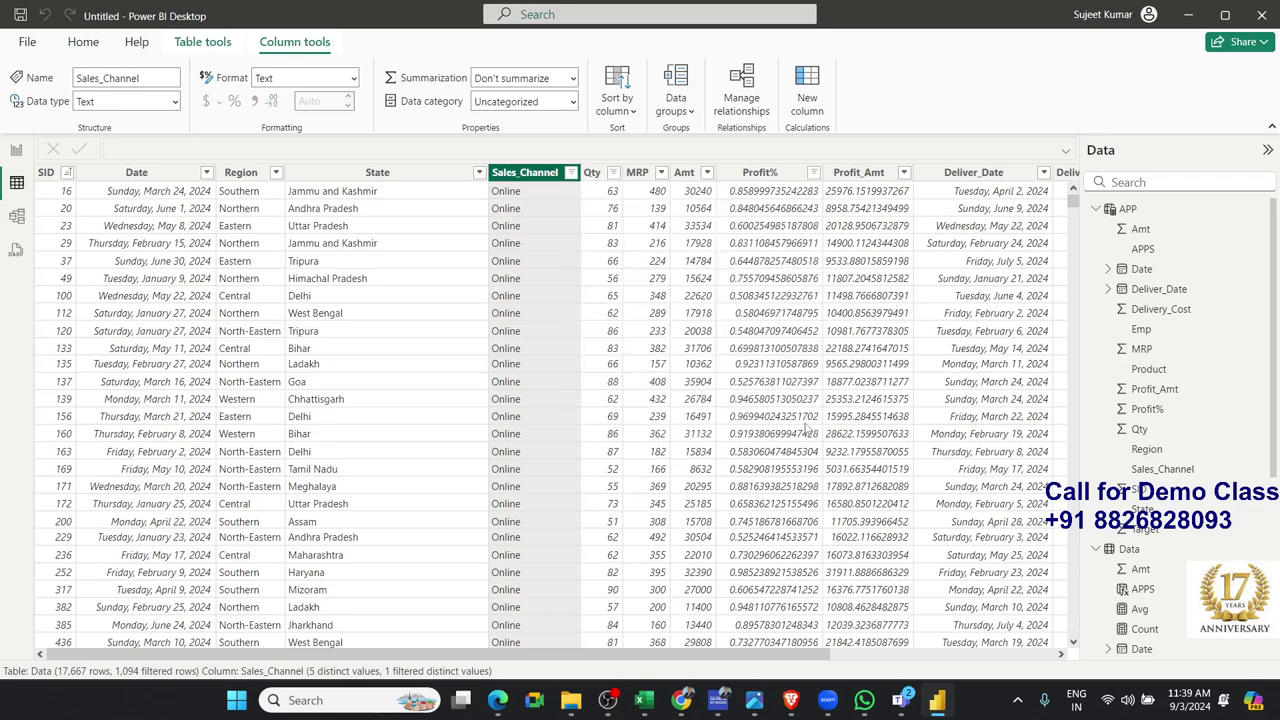